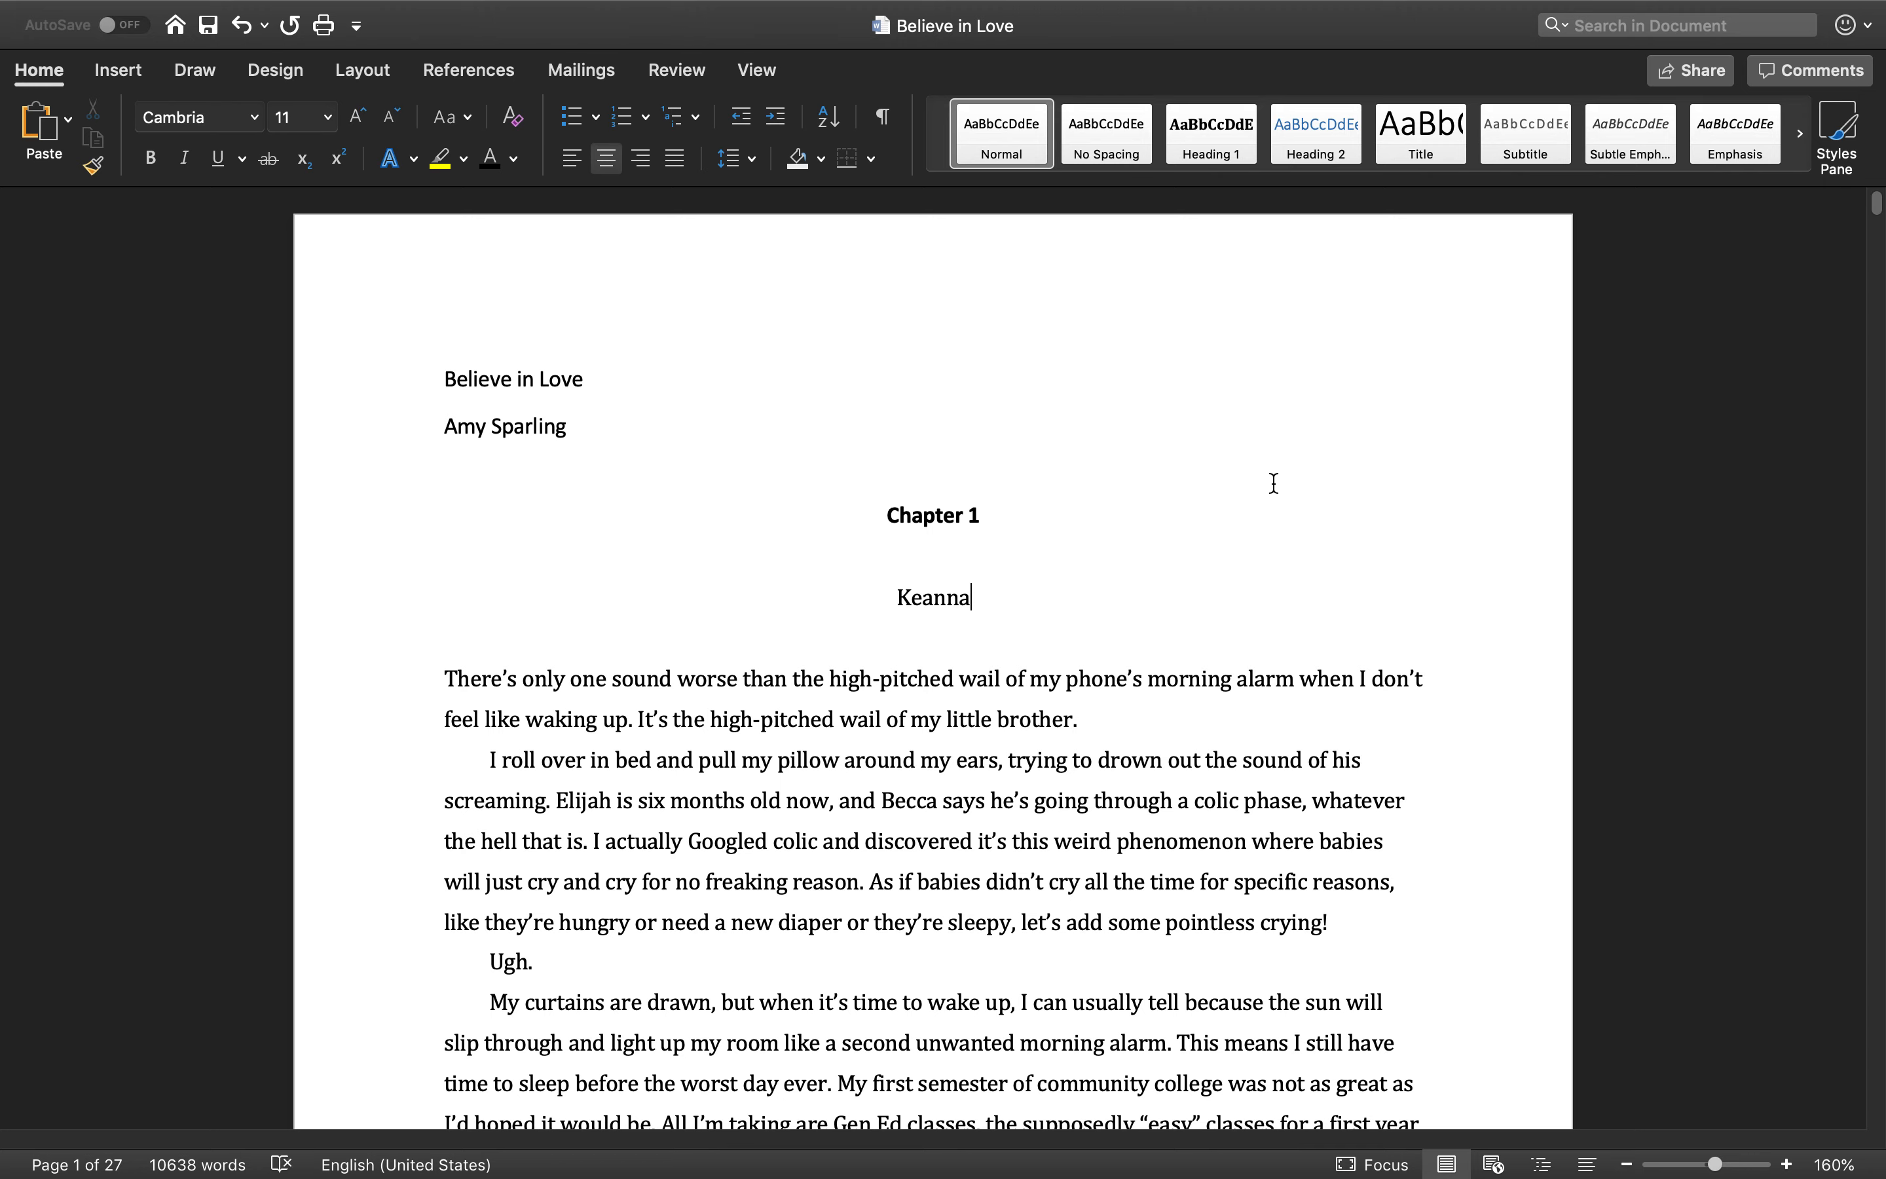
- Centre the book title and author lines at the start of the manuscript
{"action": "scroll", "coordinate": [1274, 483], "scroll_direction": "up", "scroll_amount": 2}
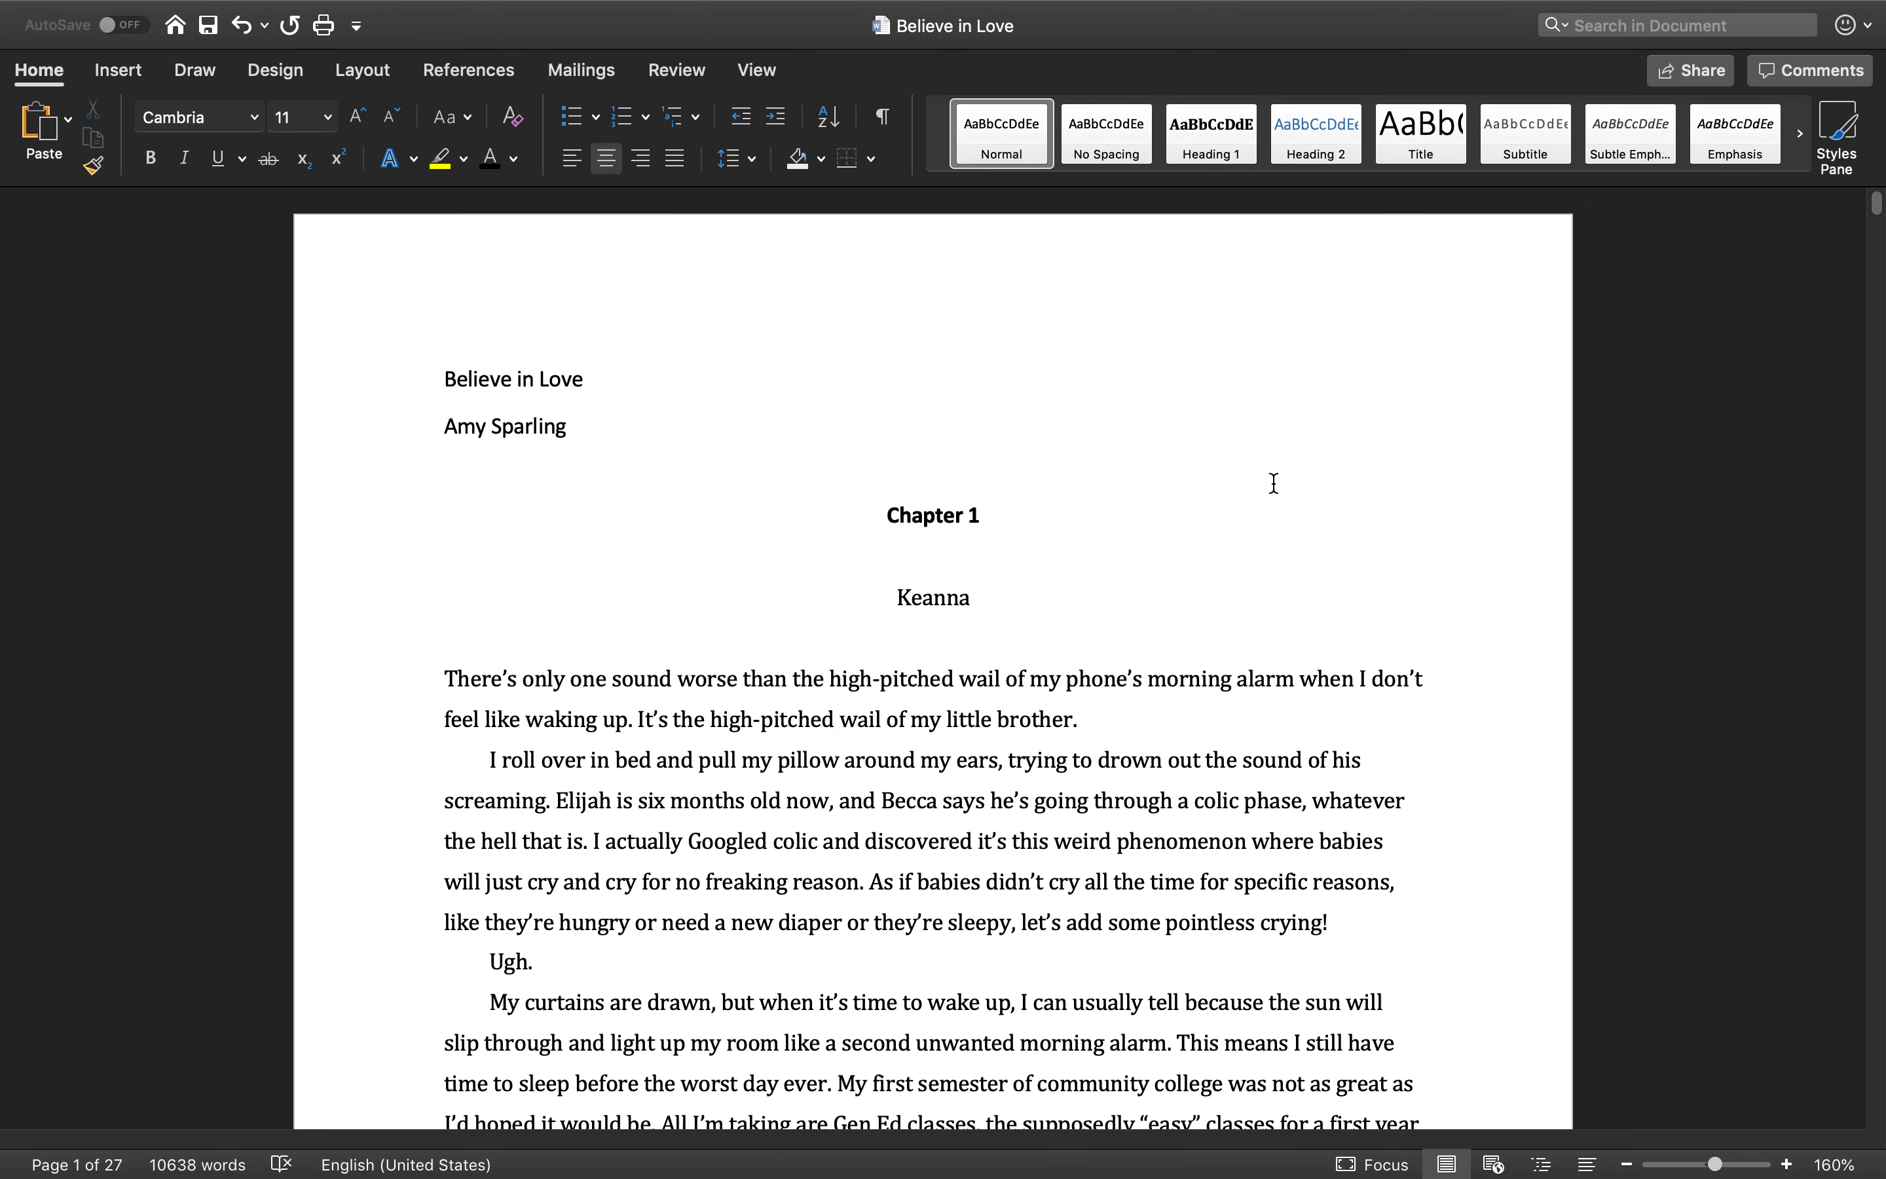
{"action": "left_click", "coordinate": [585, 427]}
{"action": "left_click", "coordinate": [325, 380], "text": "shift"}
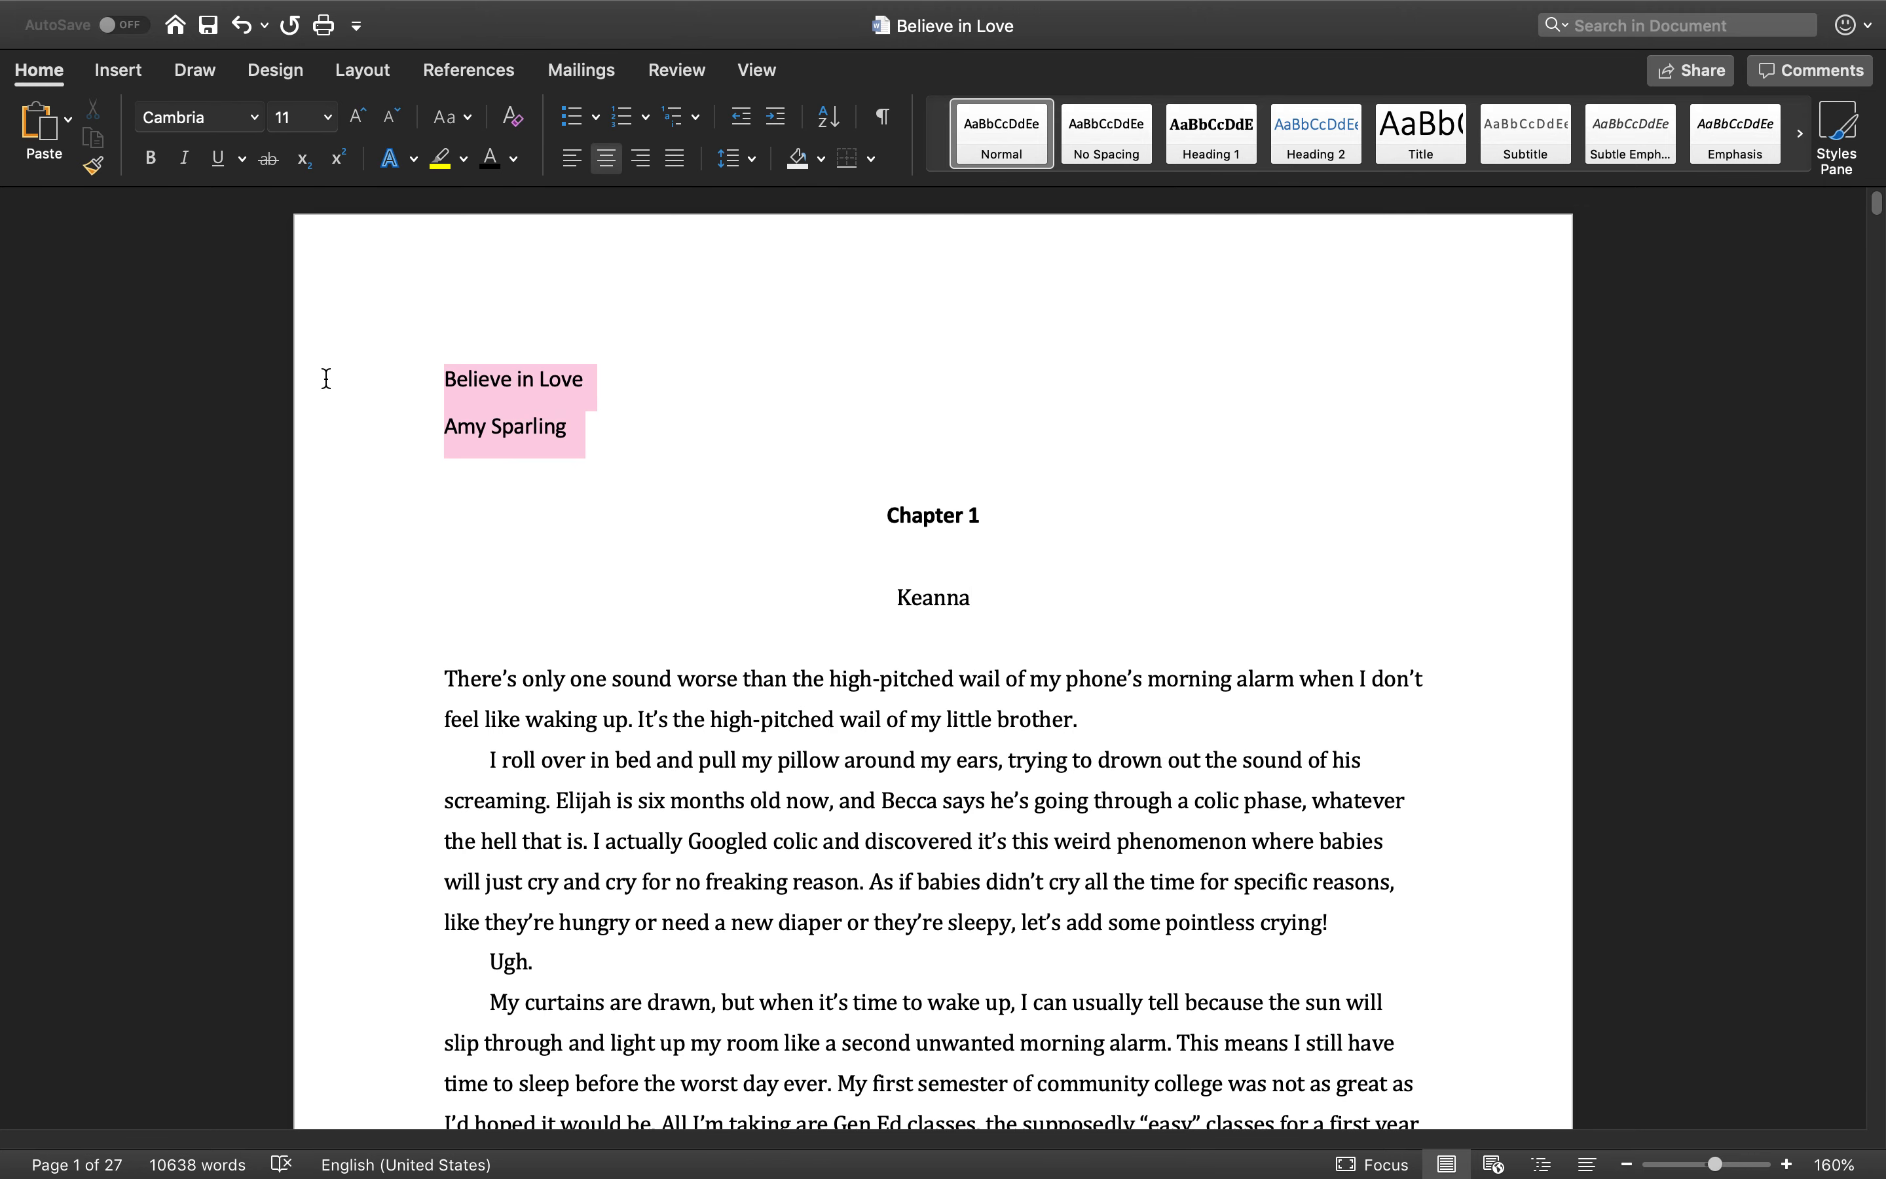
{"action": "left_click", "coordinate": [606, 159]}
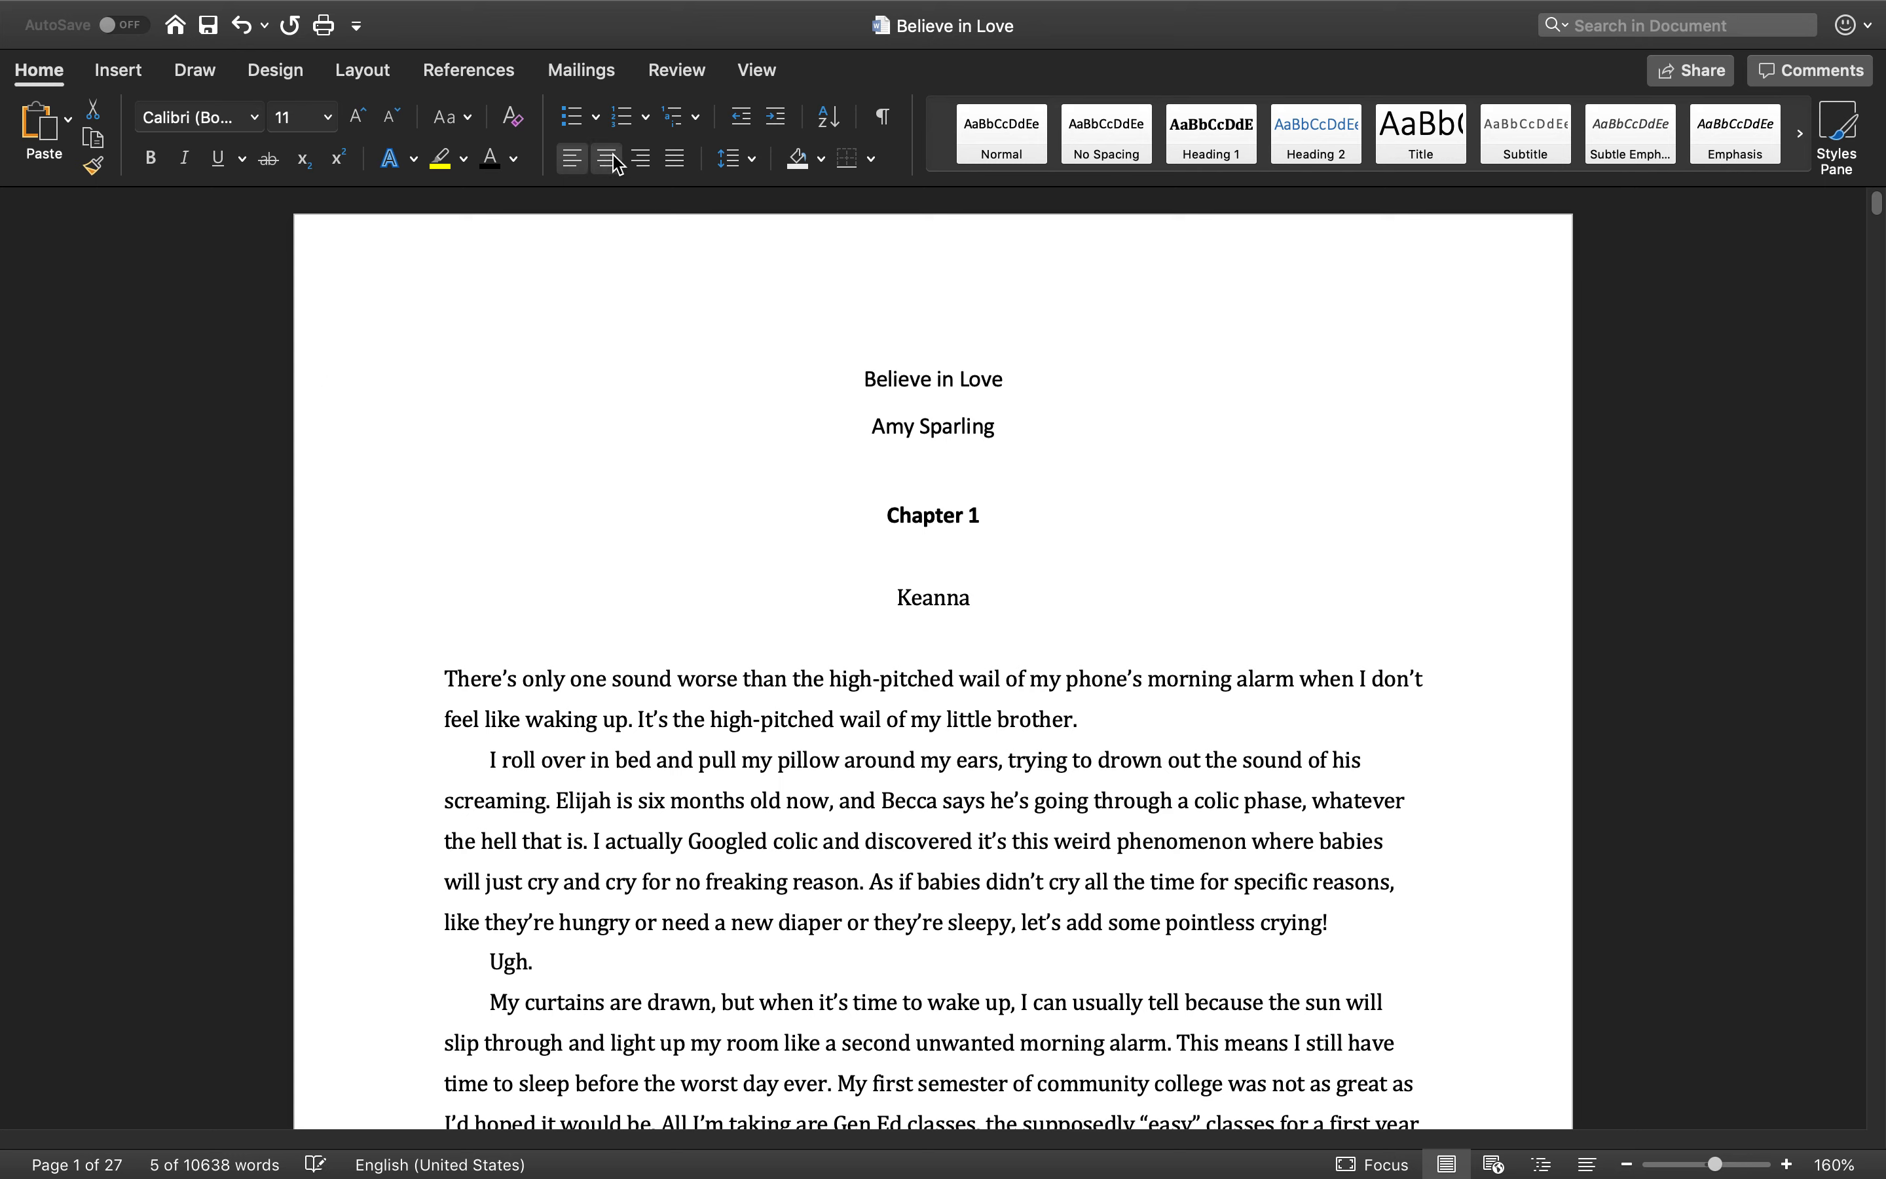
{"action": "left_click", "coordinate": [1012, 439]}
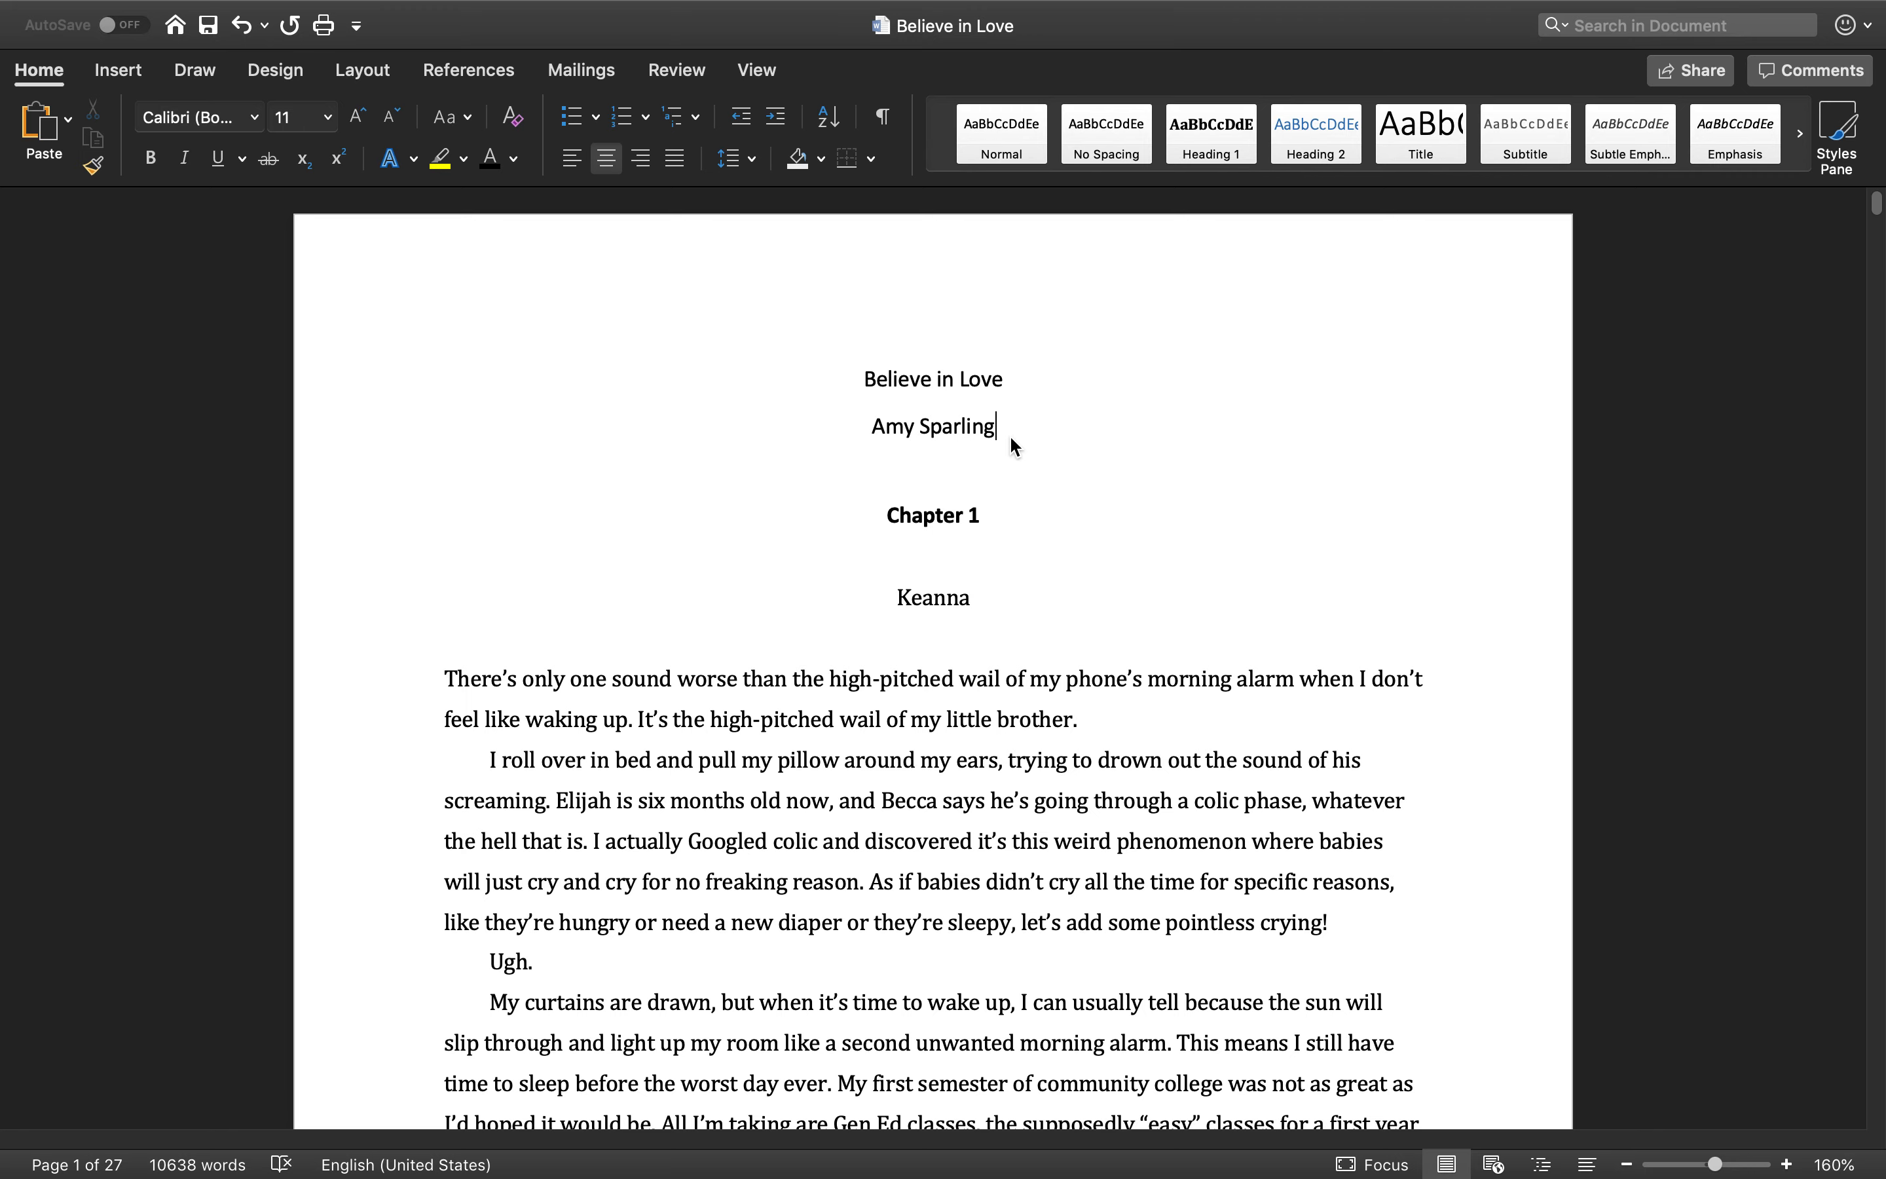
- Add seven blank lines after the author line and remove them again
{"action": "key", "text": "Return"}
{"action": "key", "text": "Return"}
{"action": "key", "text": "Return"}
{"action": "key", "text": "Return"}
{"action": "key", "text": "Return"}
{"action": "key", "text": "Return"}
{"action": "key", "text": "Return"}
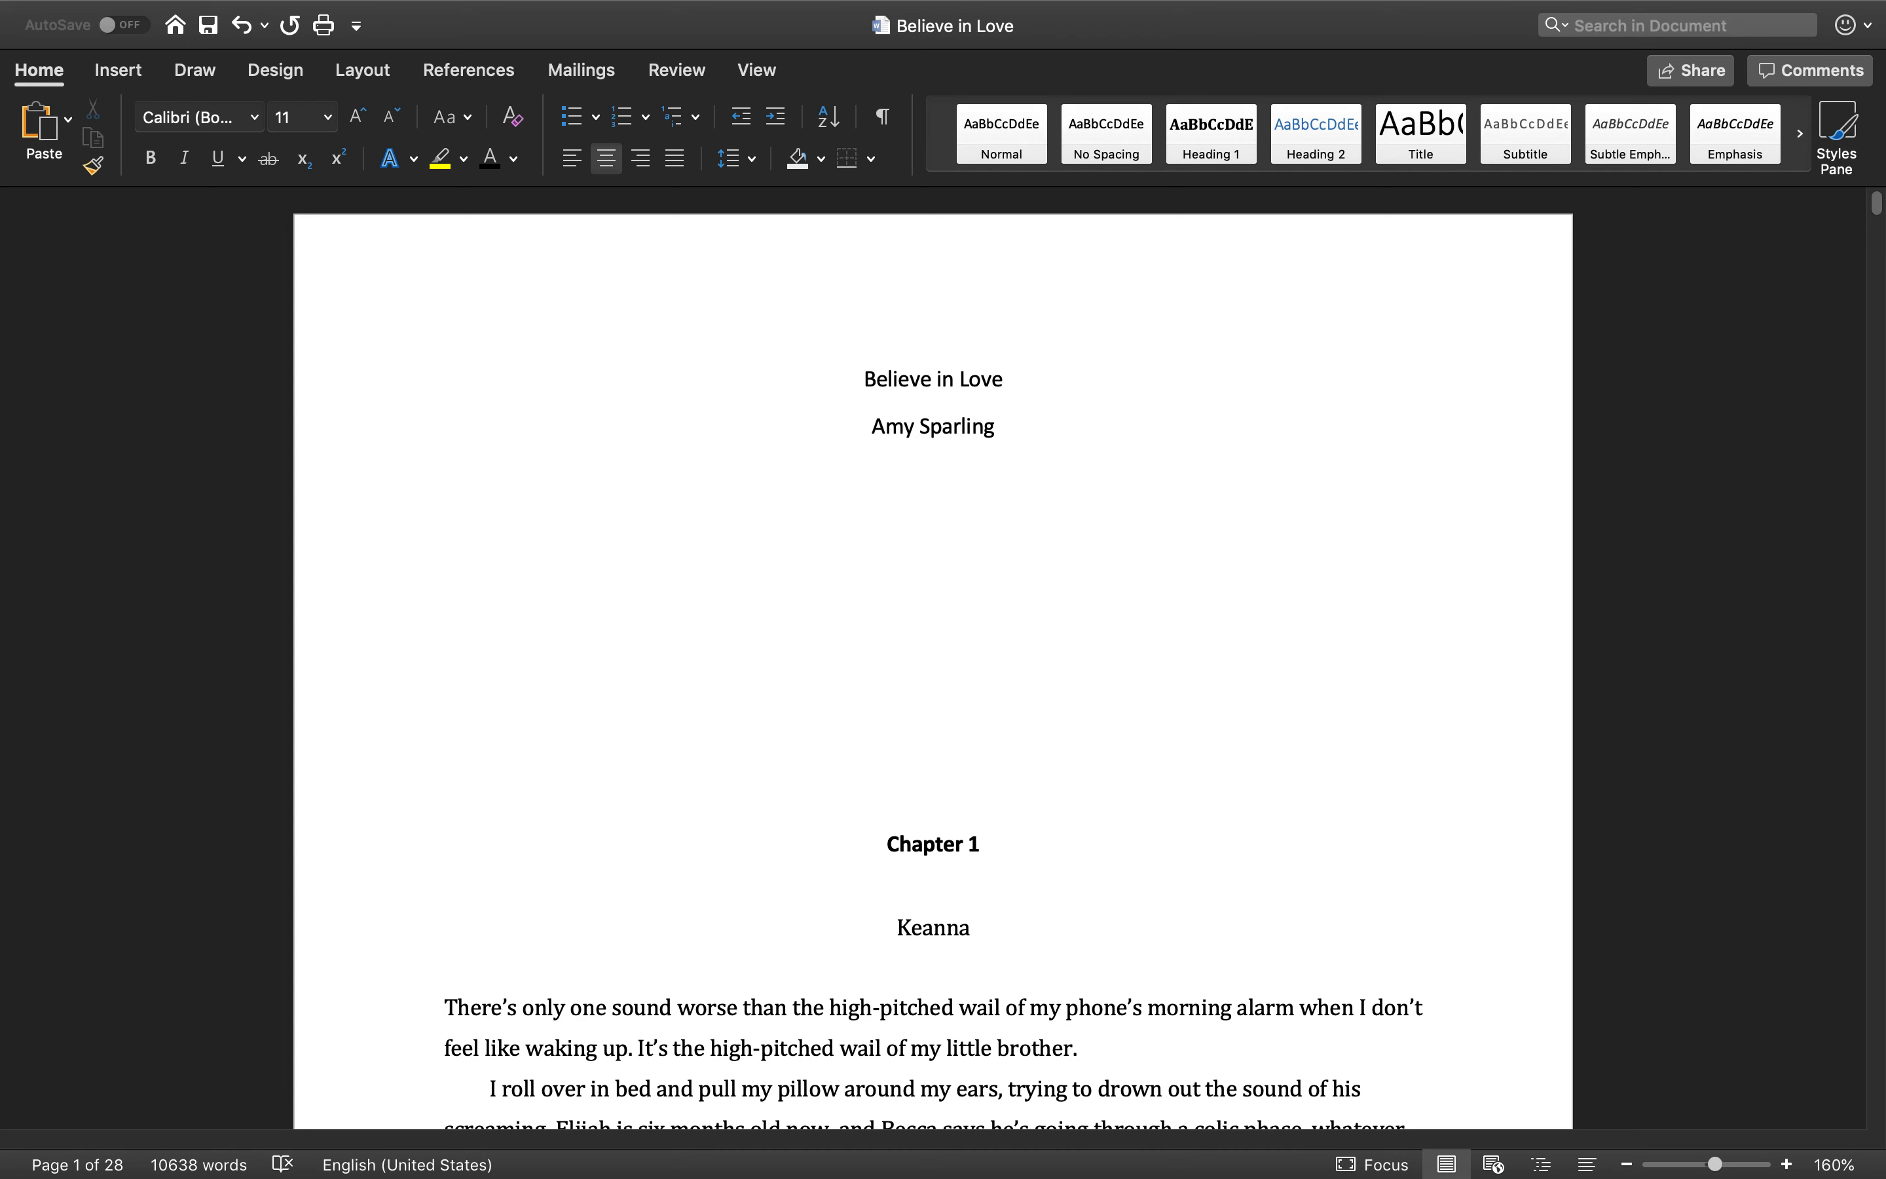
{"action": "key", "text": "BackSpace"}
{"action": "key", "text": "BackSpace"}
{"action": "key", "text": "BackSpace"}
{"action": "key", "text": "BackSpace"}
{"action": "key", "text": "BackSpace"}
{"action": "key", "text": "BackSpace"}
{"action": "key", "text": "BackSpace"}
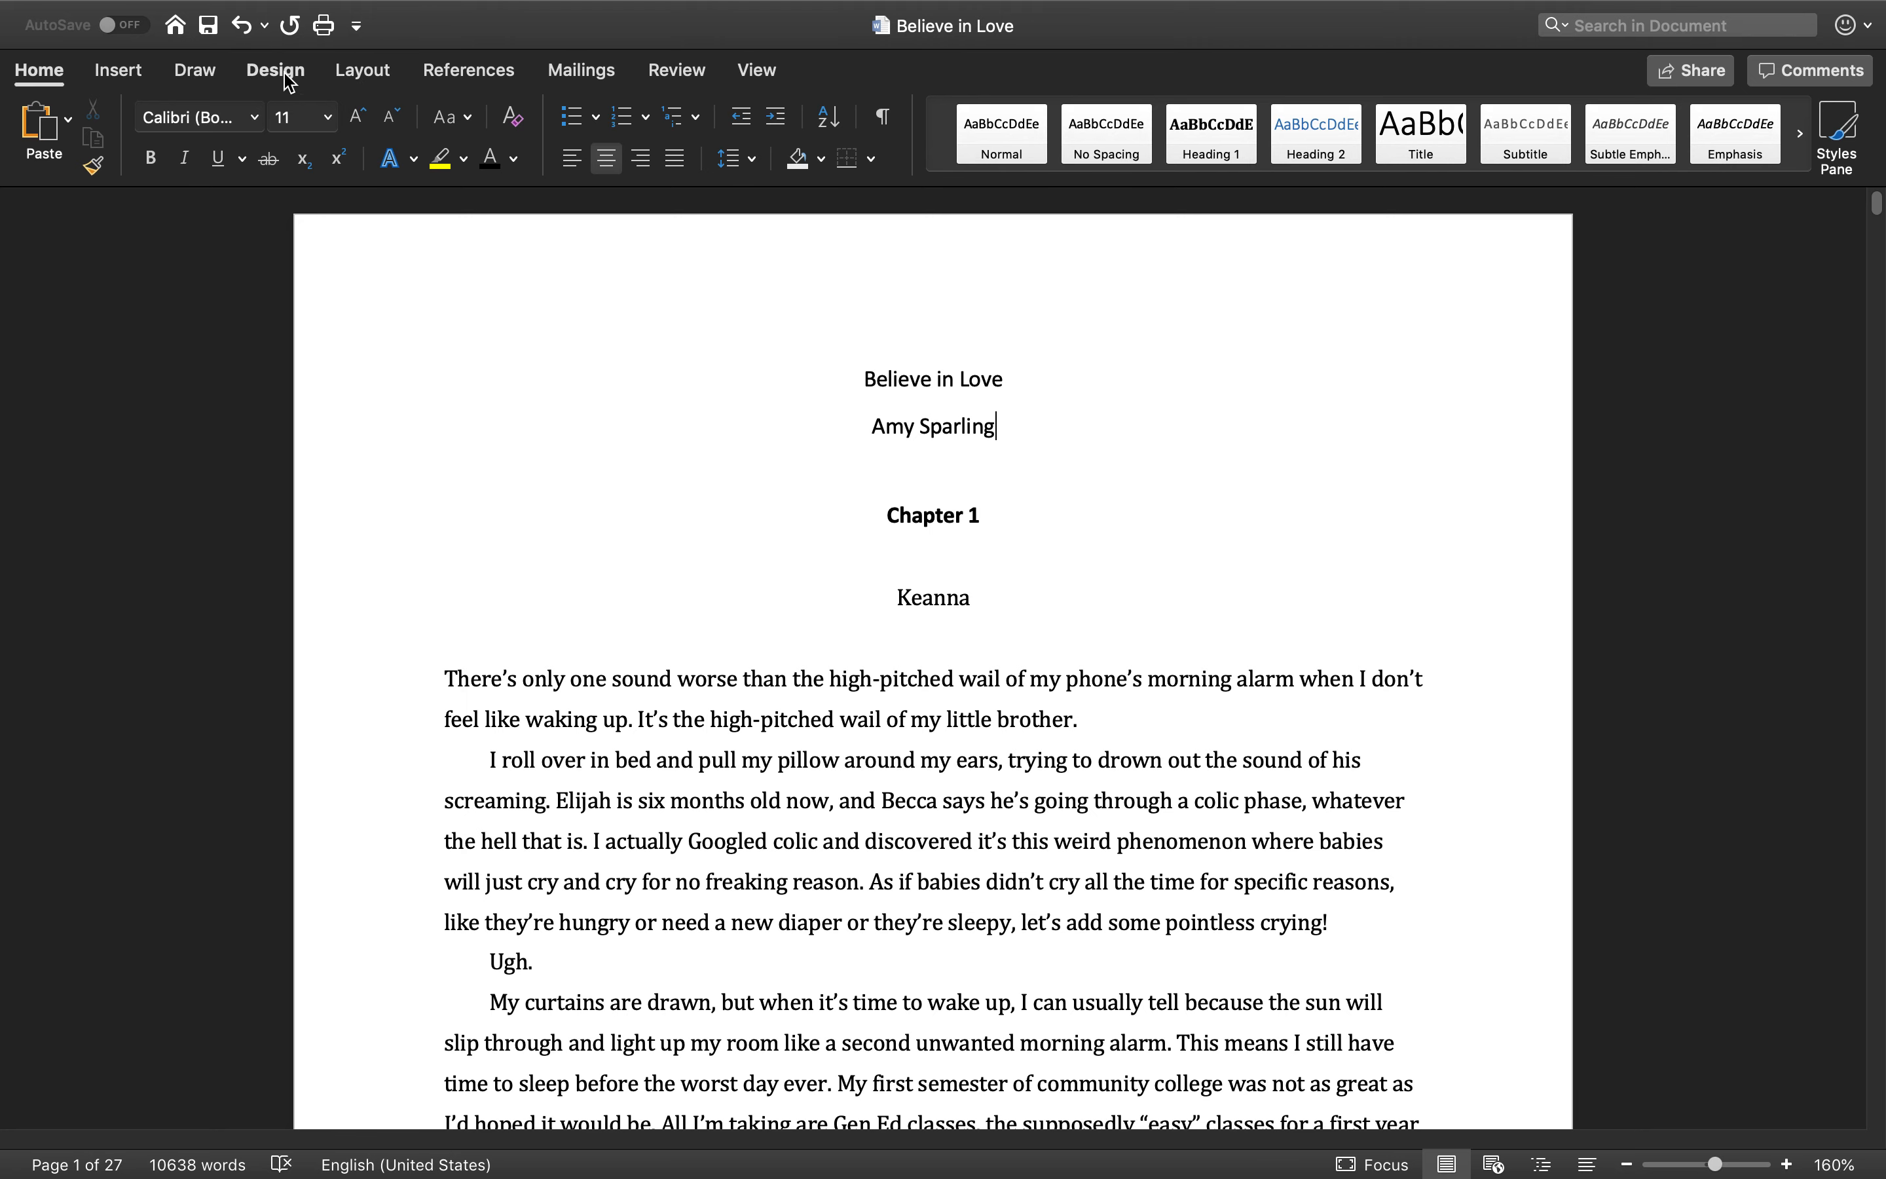
- Insert a page break after the author line so that Chapter 1 starts on a new page
{"action": "left_click", "coordinate": [123, 72]}
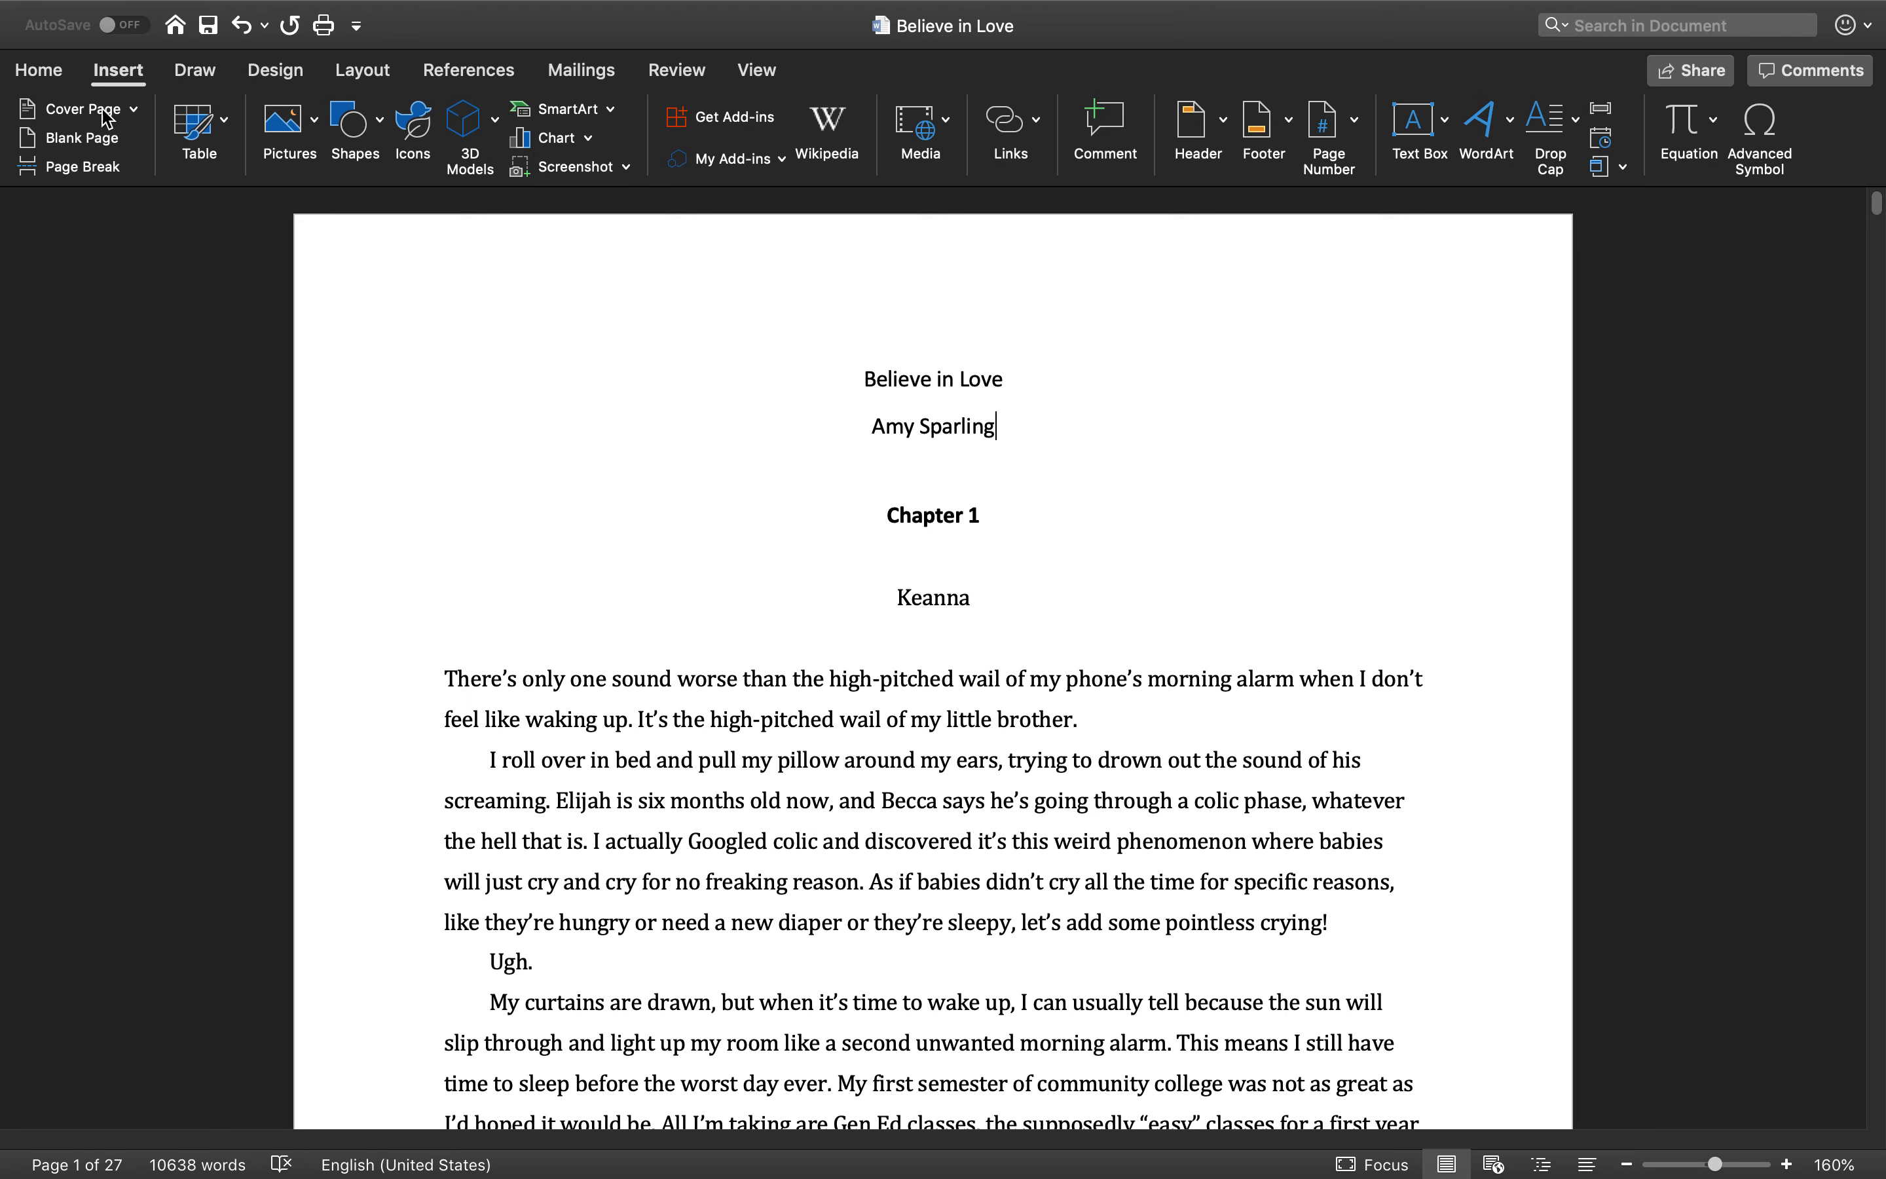
{"action": "left_click", "coordinate": [86, 175]}
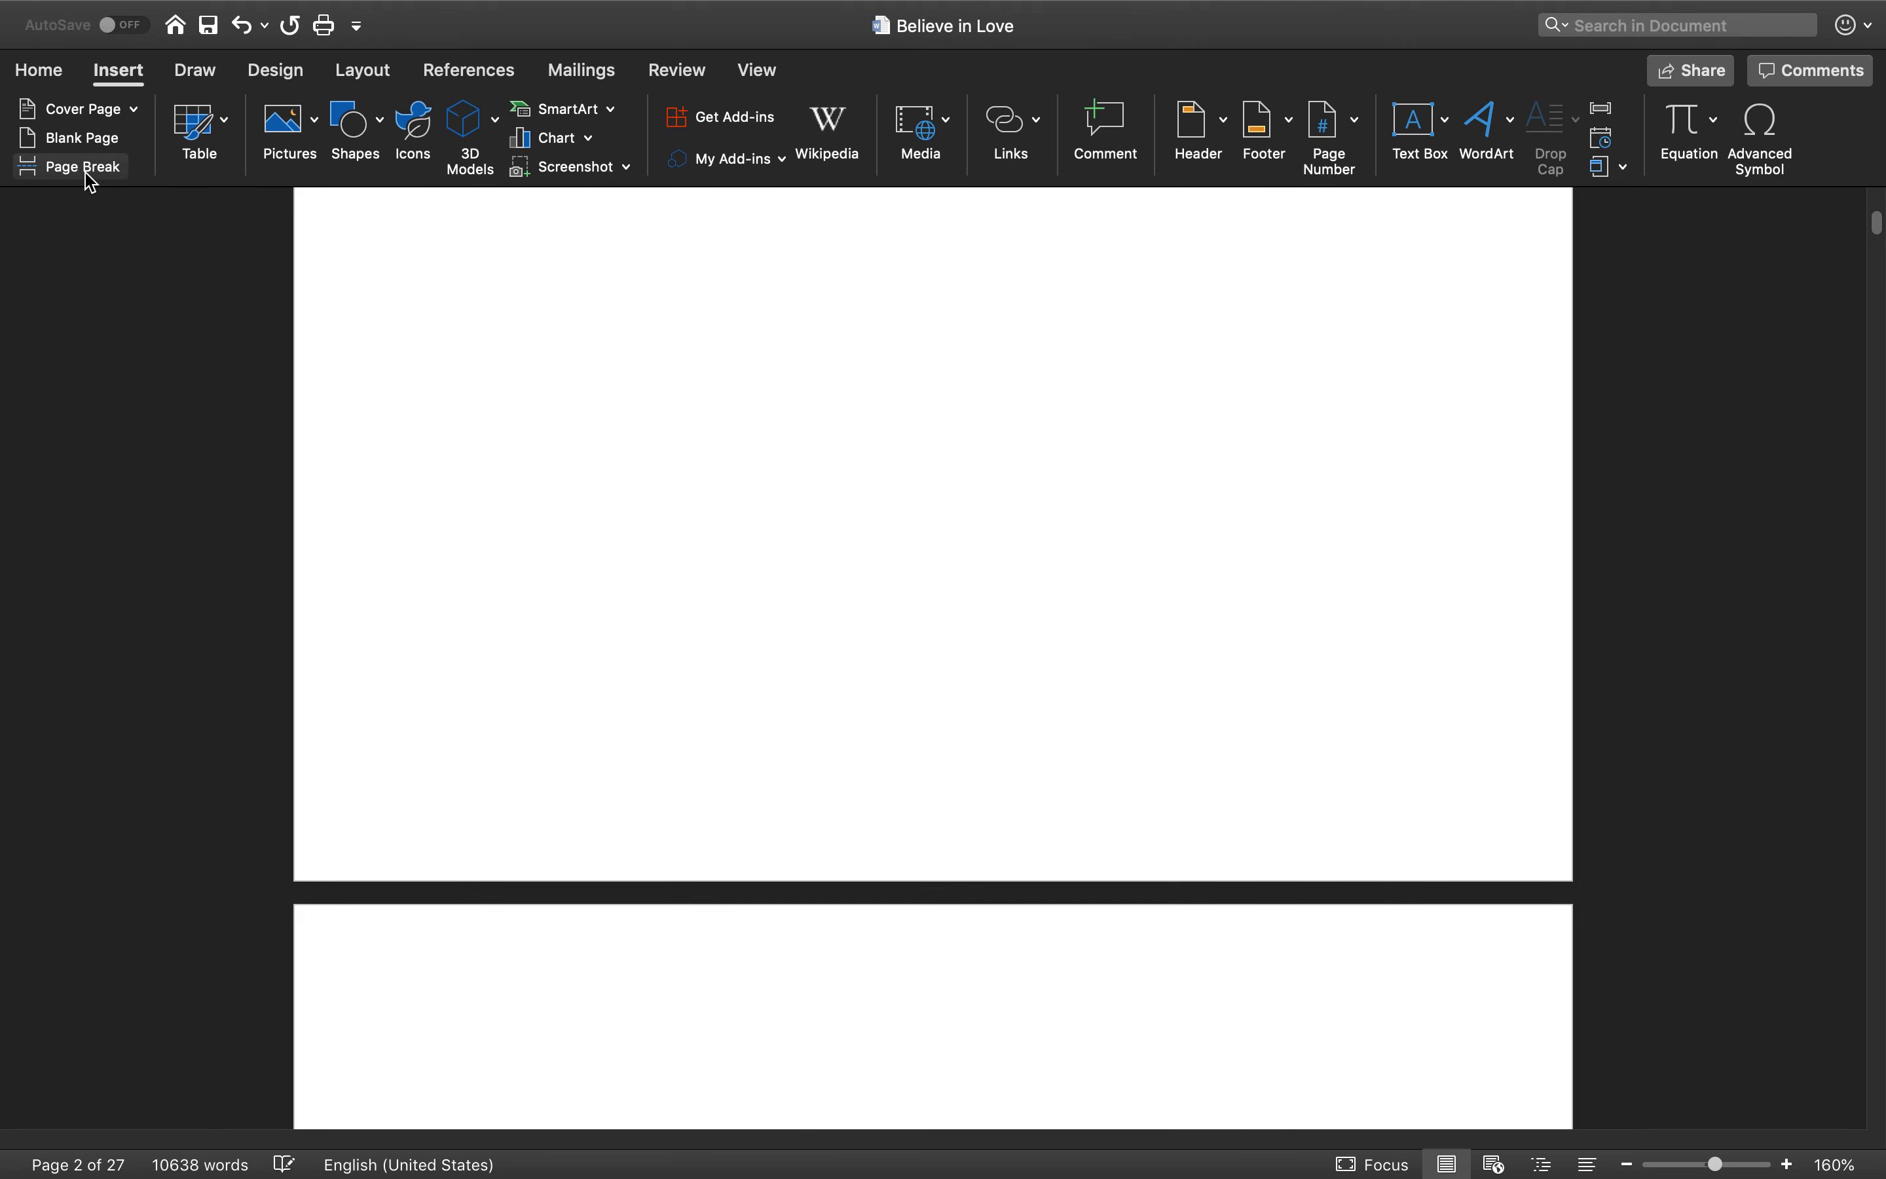
{"action": "scroll", "coordinate": [523, 608], "scroll_direction": "down", "scroll_amount": 5}
{"action": "scroll", "coordinate": [523, 608], "scroll_direction": "up", "scroll_amount": 10}
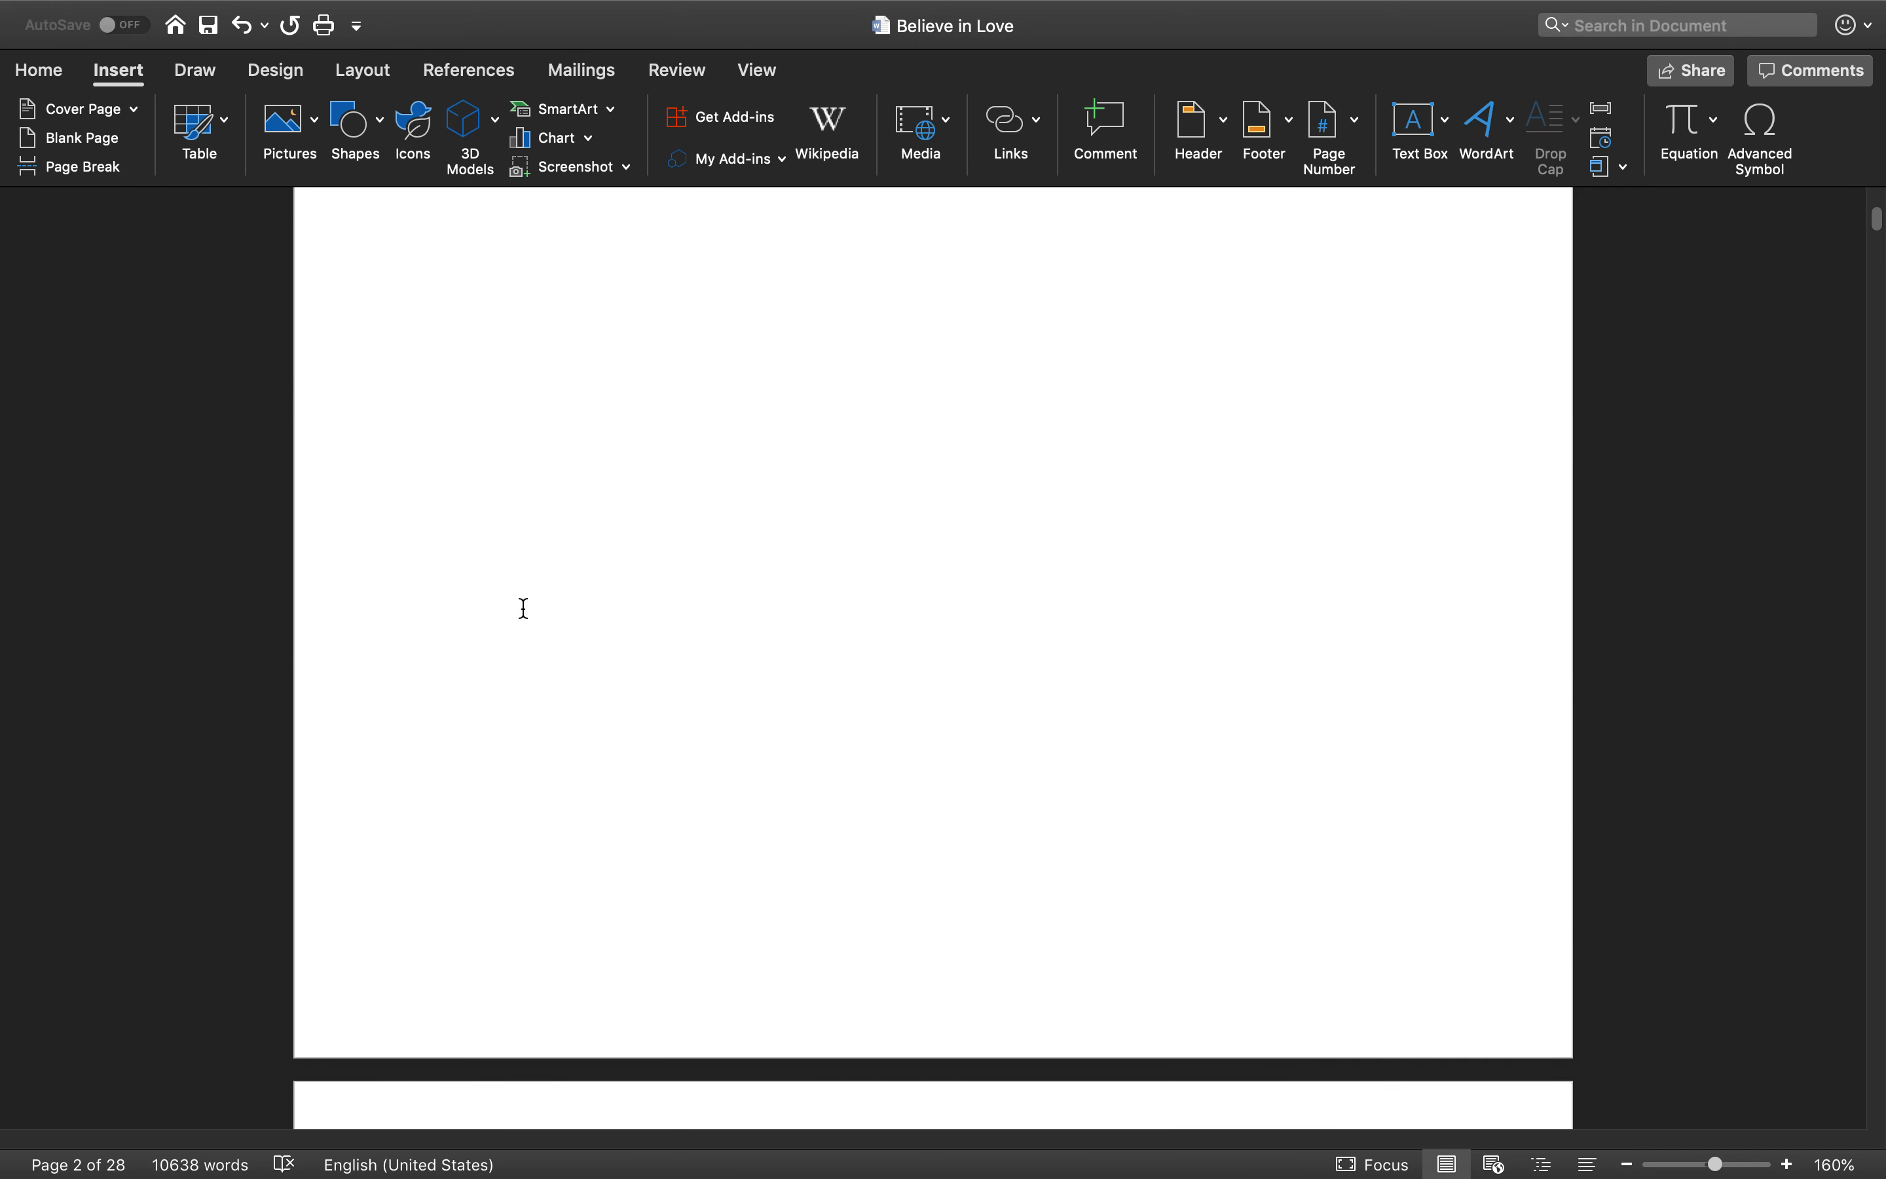
{"action": "scroll", "coordinate": [523, 588], "scroll_direction": "down", "scroll_amount": 5}
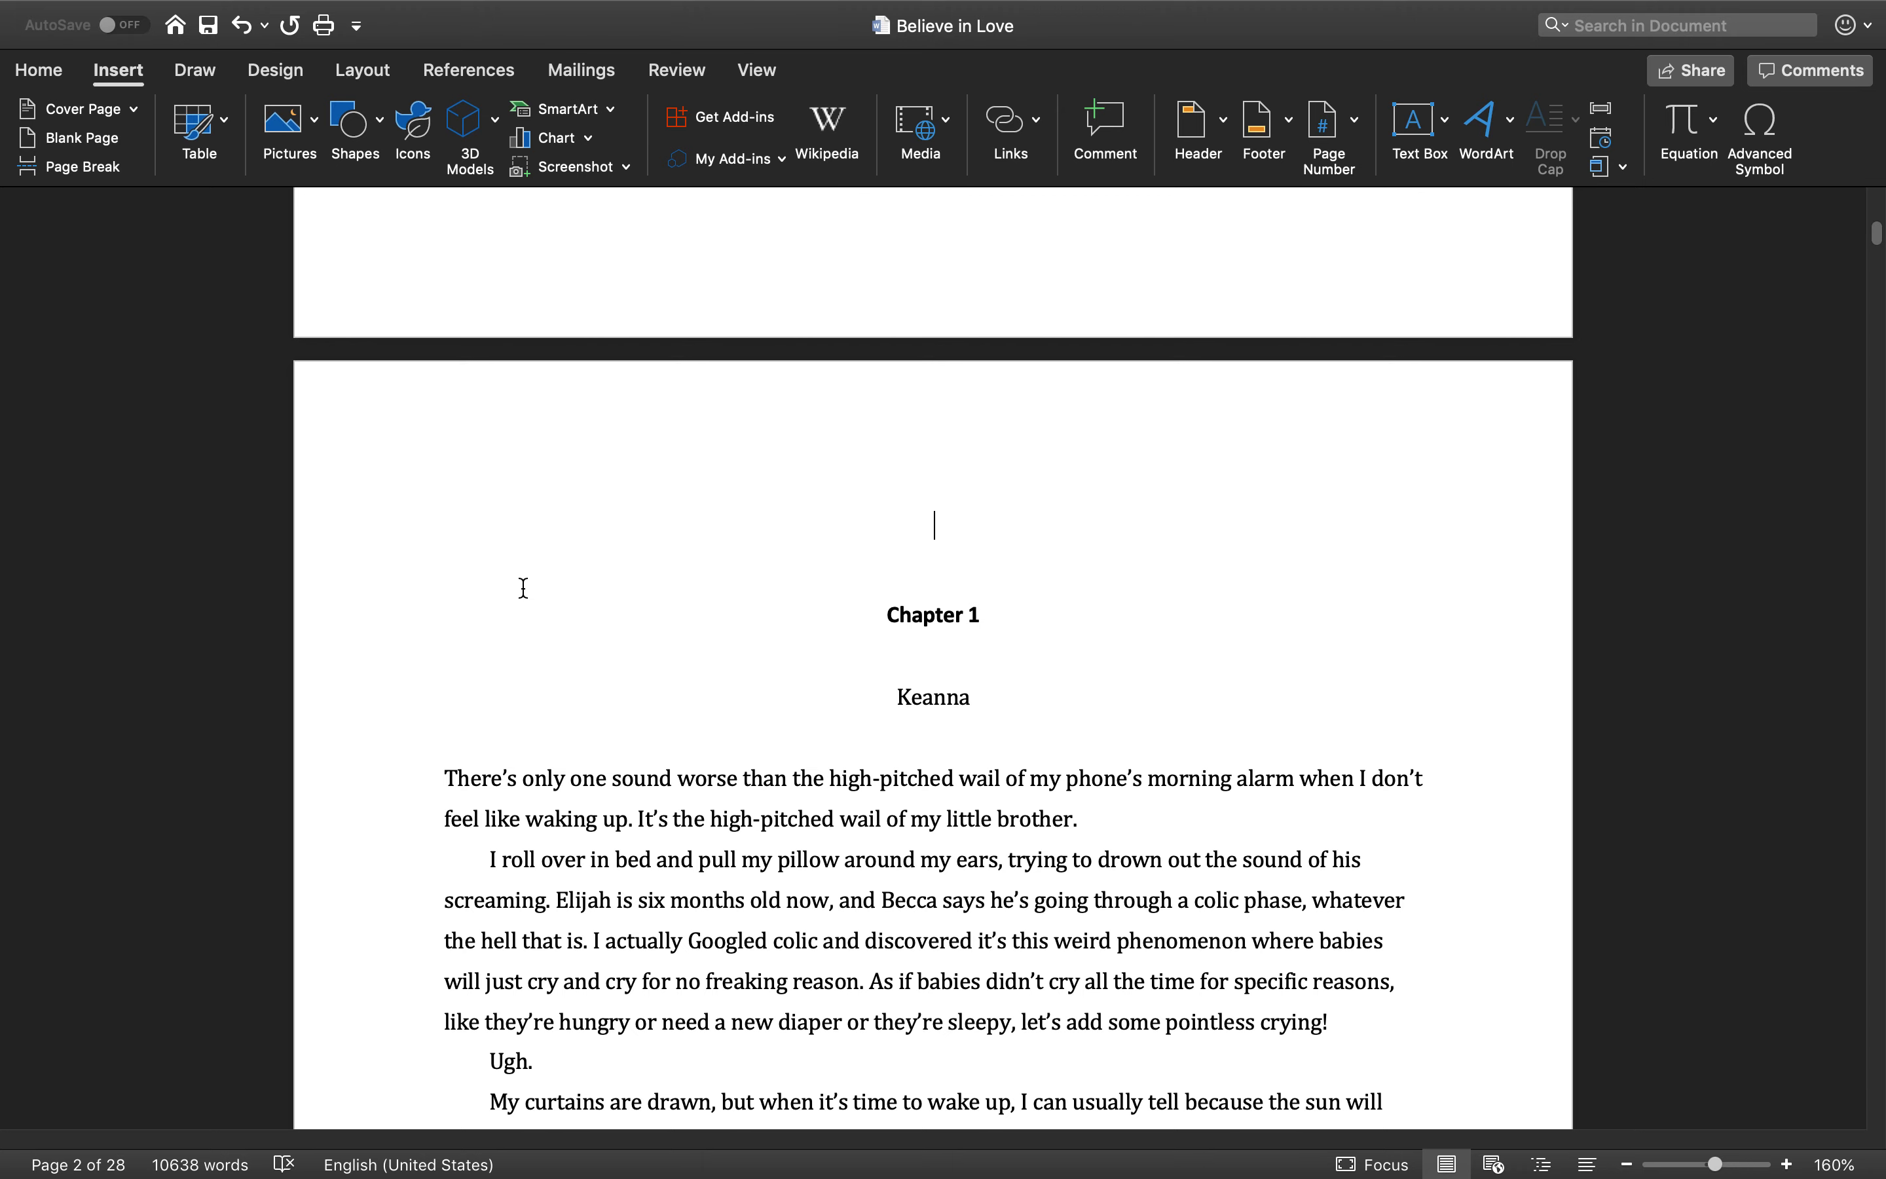
{"action": "scroll", "coordinate": [523, 588], "scroll_direction": "up", "scroll_amount": 10}
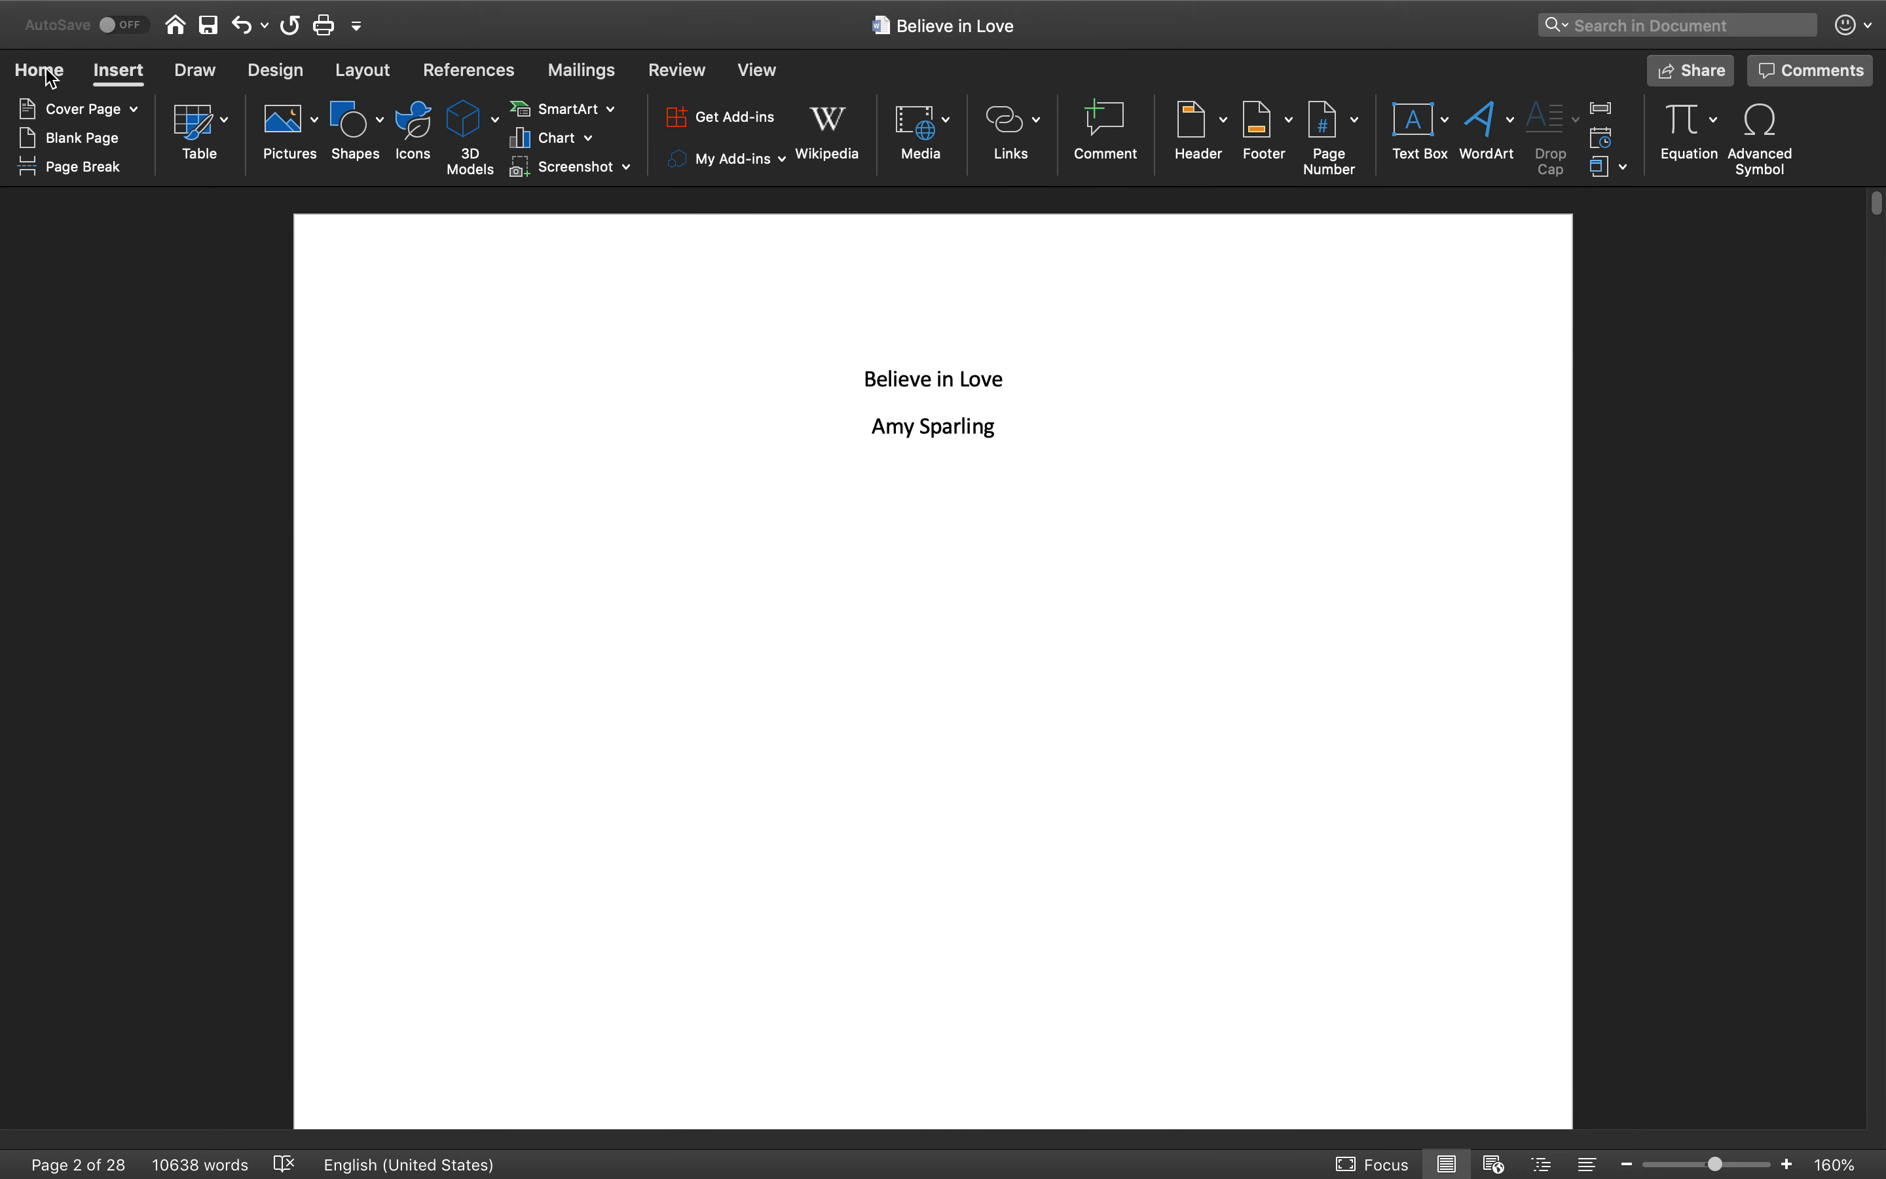
- Show the formatting marks and locate the page break below the author line
{"action": "left_click", "coordinate": [38, 70]}
{"action": "left_click", "coordinate": [883, 118]}
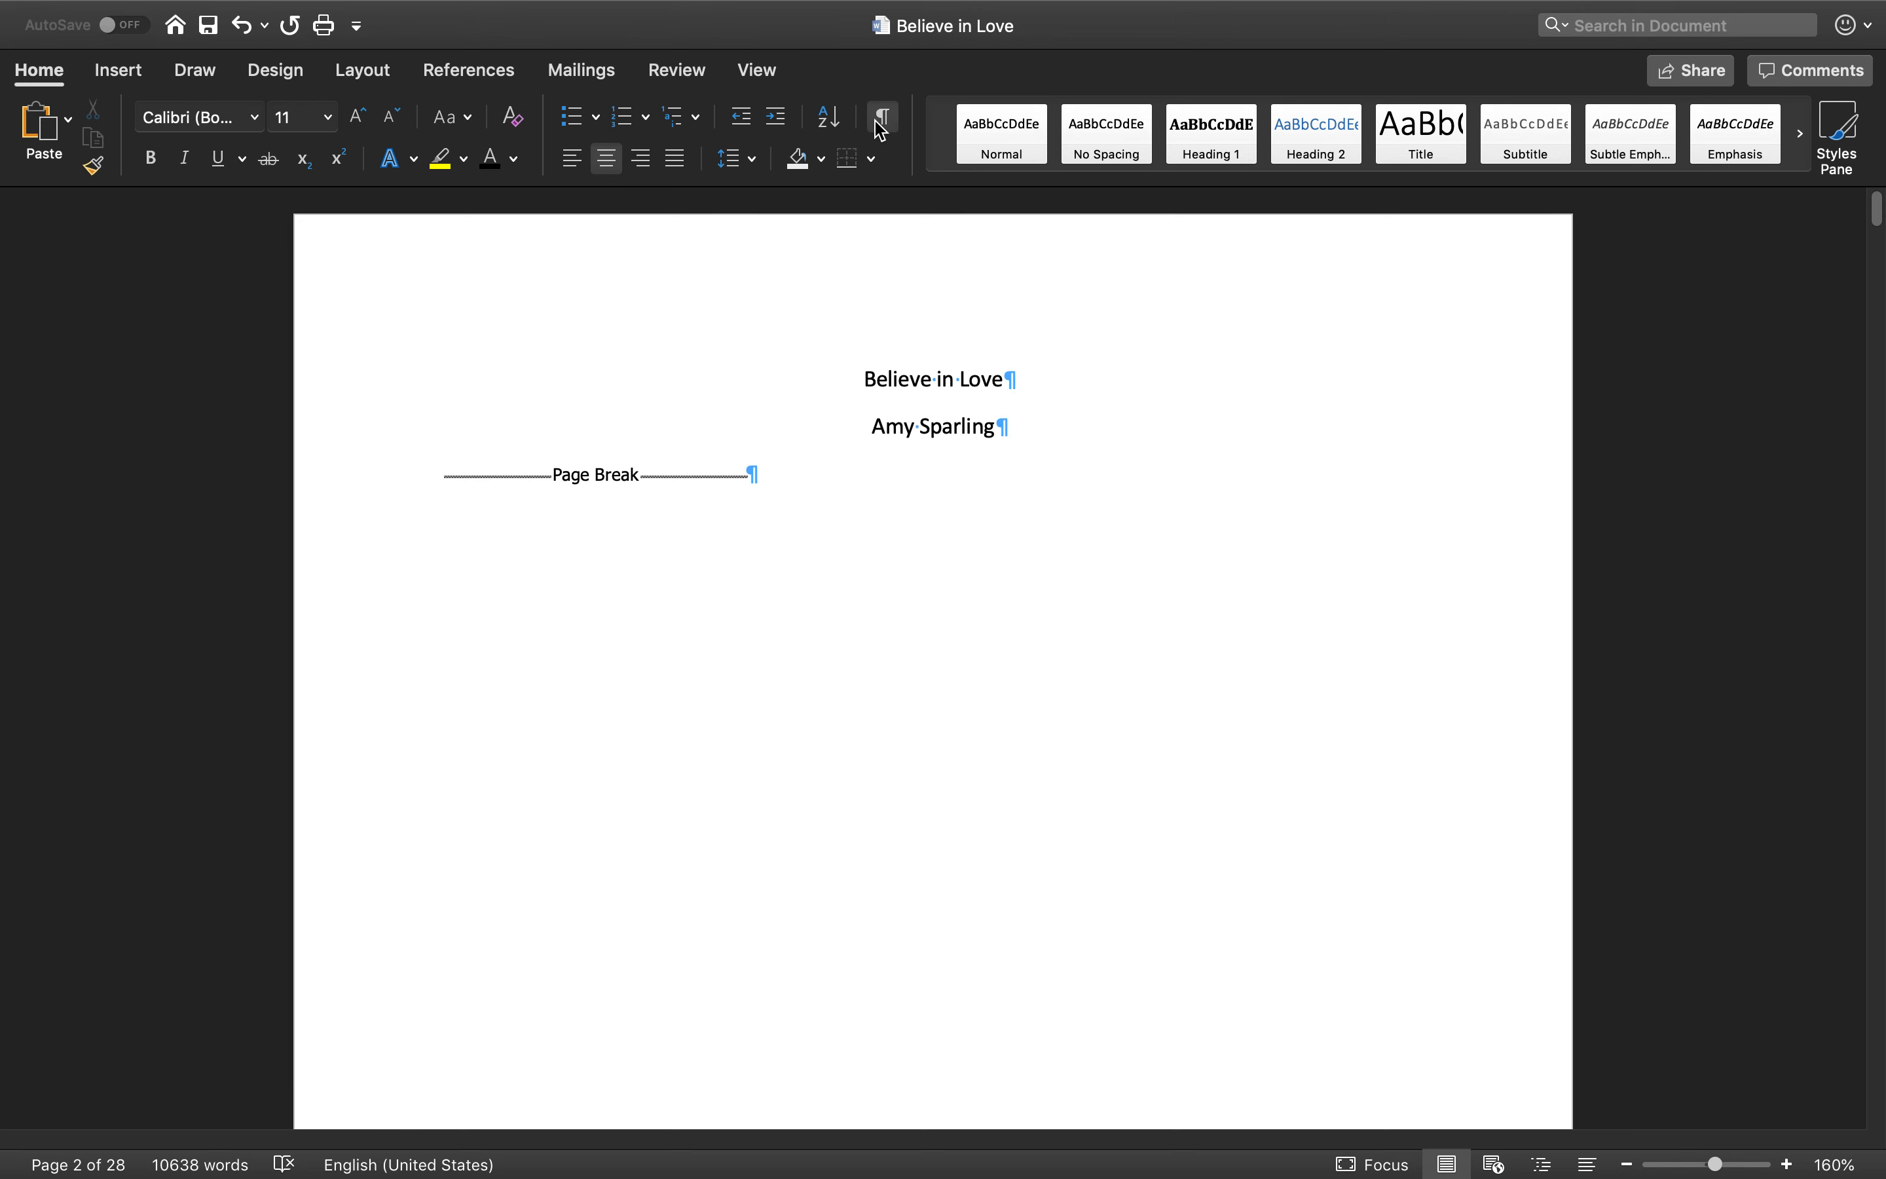
{"action": "left_click_drag", "start_coordinate": [799, 467], "coordinate": [511, 468]}
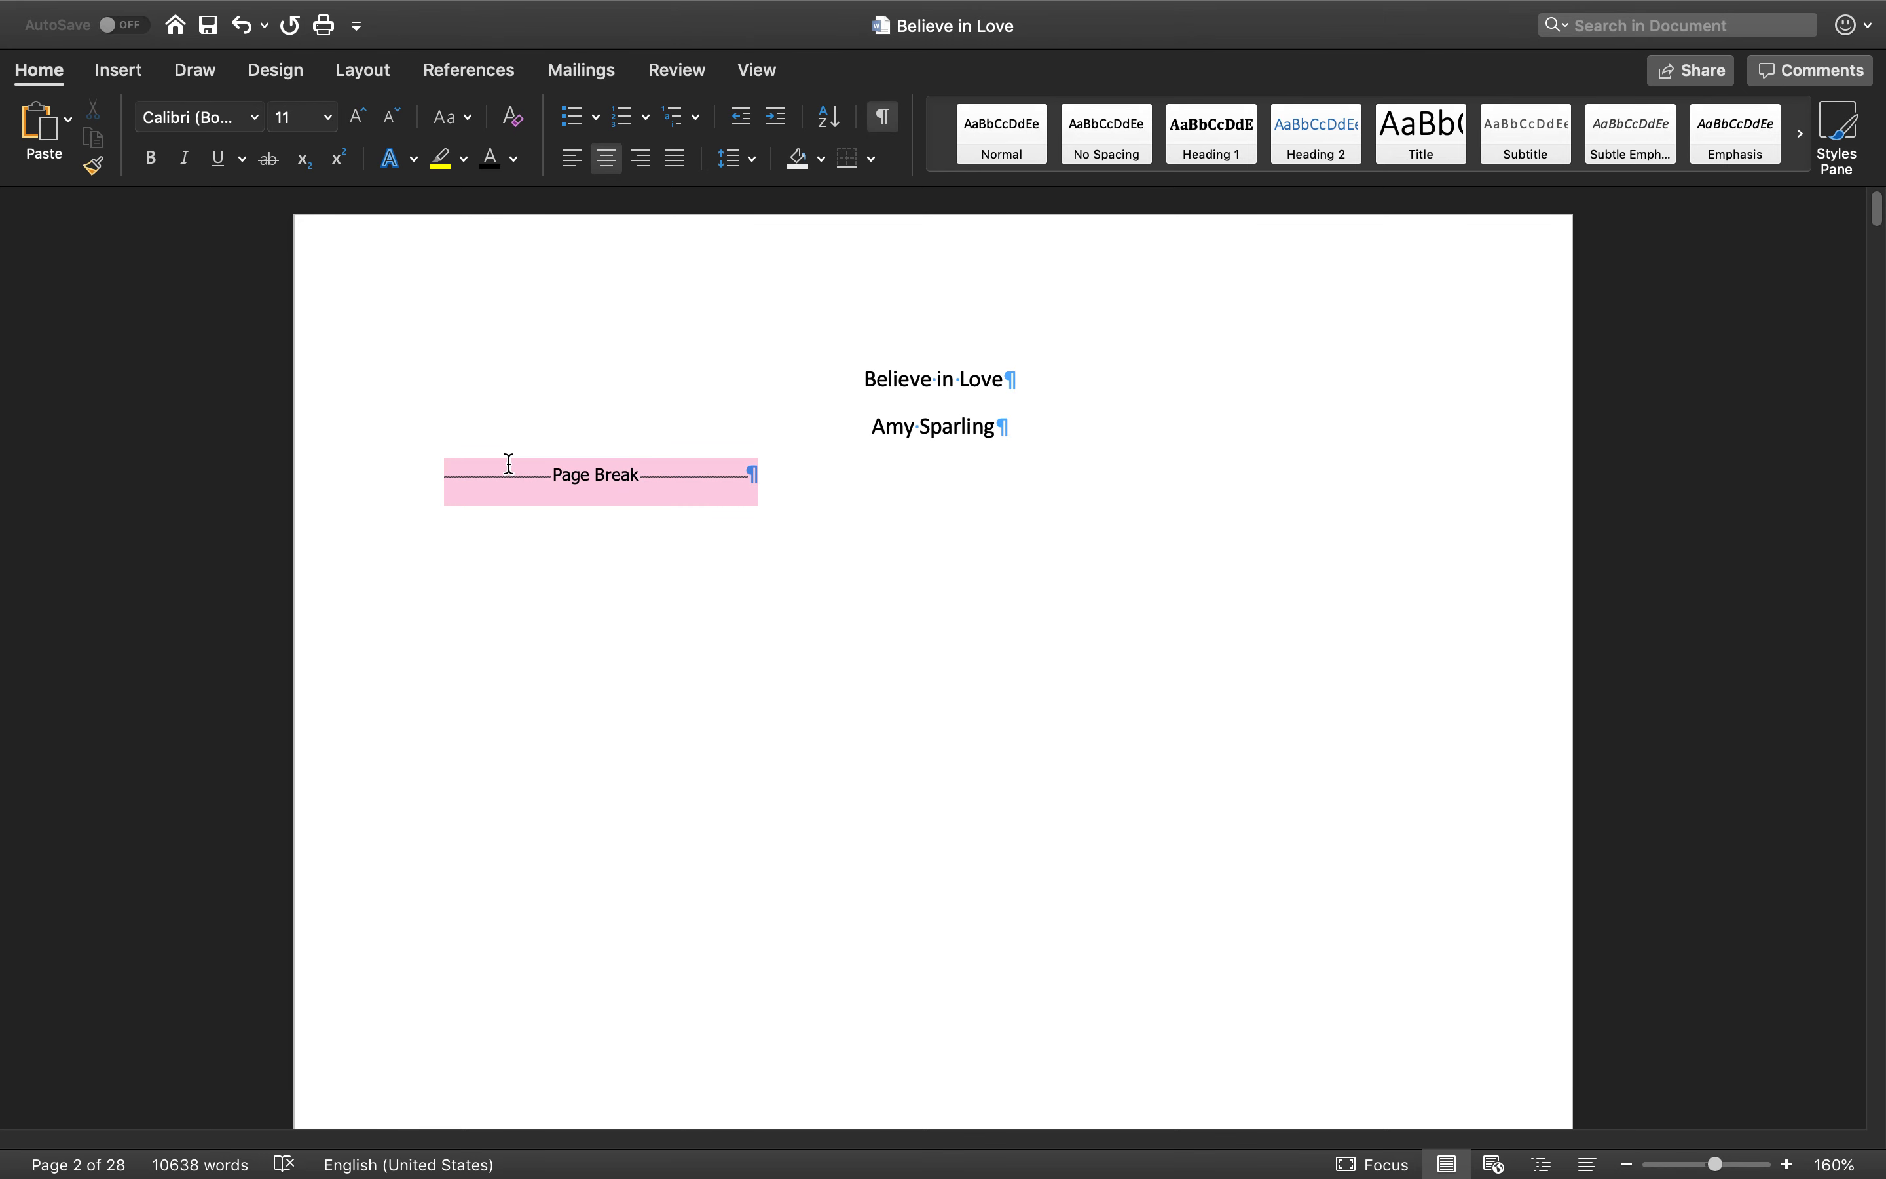
{"action": "left_click", "coordinate": [834, 468]}
- Add three blank lines between the author line and the page break, and remove them again
{"action": "left_click", "coordinate": [1006, 421]}
{"action": "key", "text": "Return"}
{"action": "key", "text": "Return"}
{"action": "key", "text": "Return"}
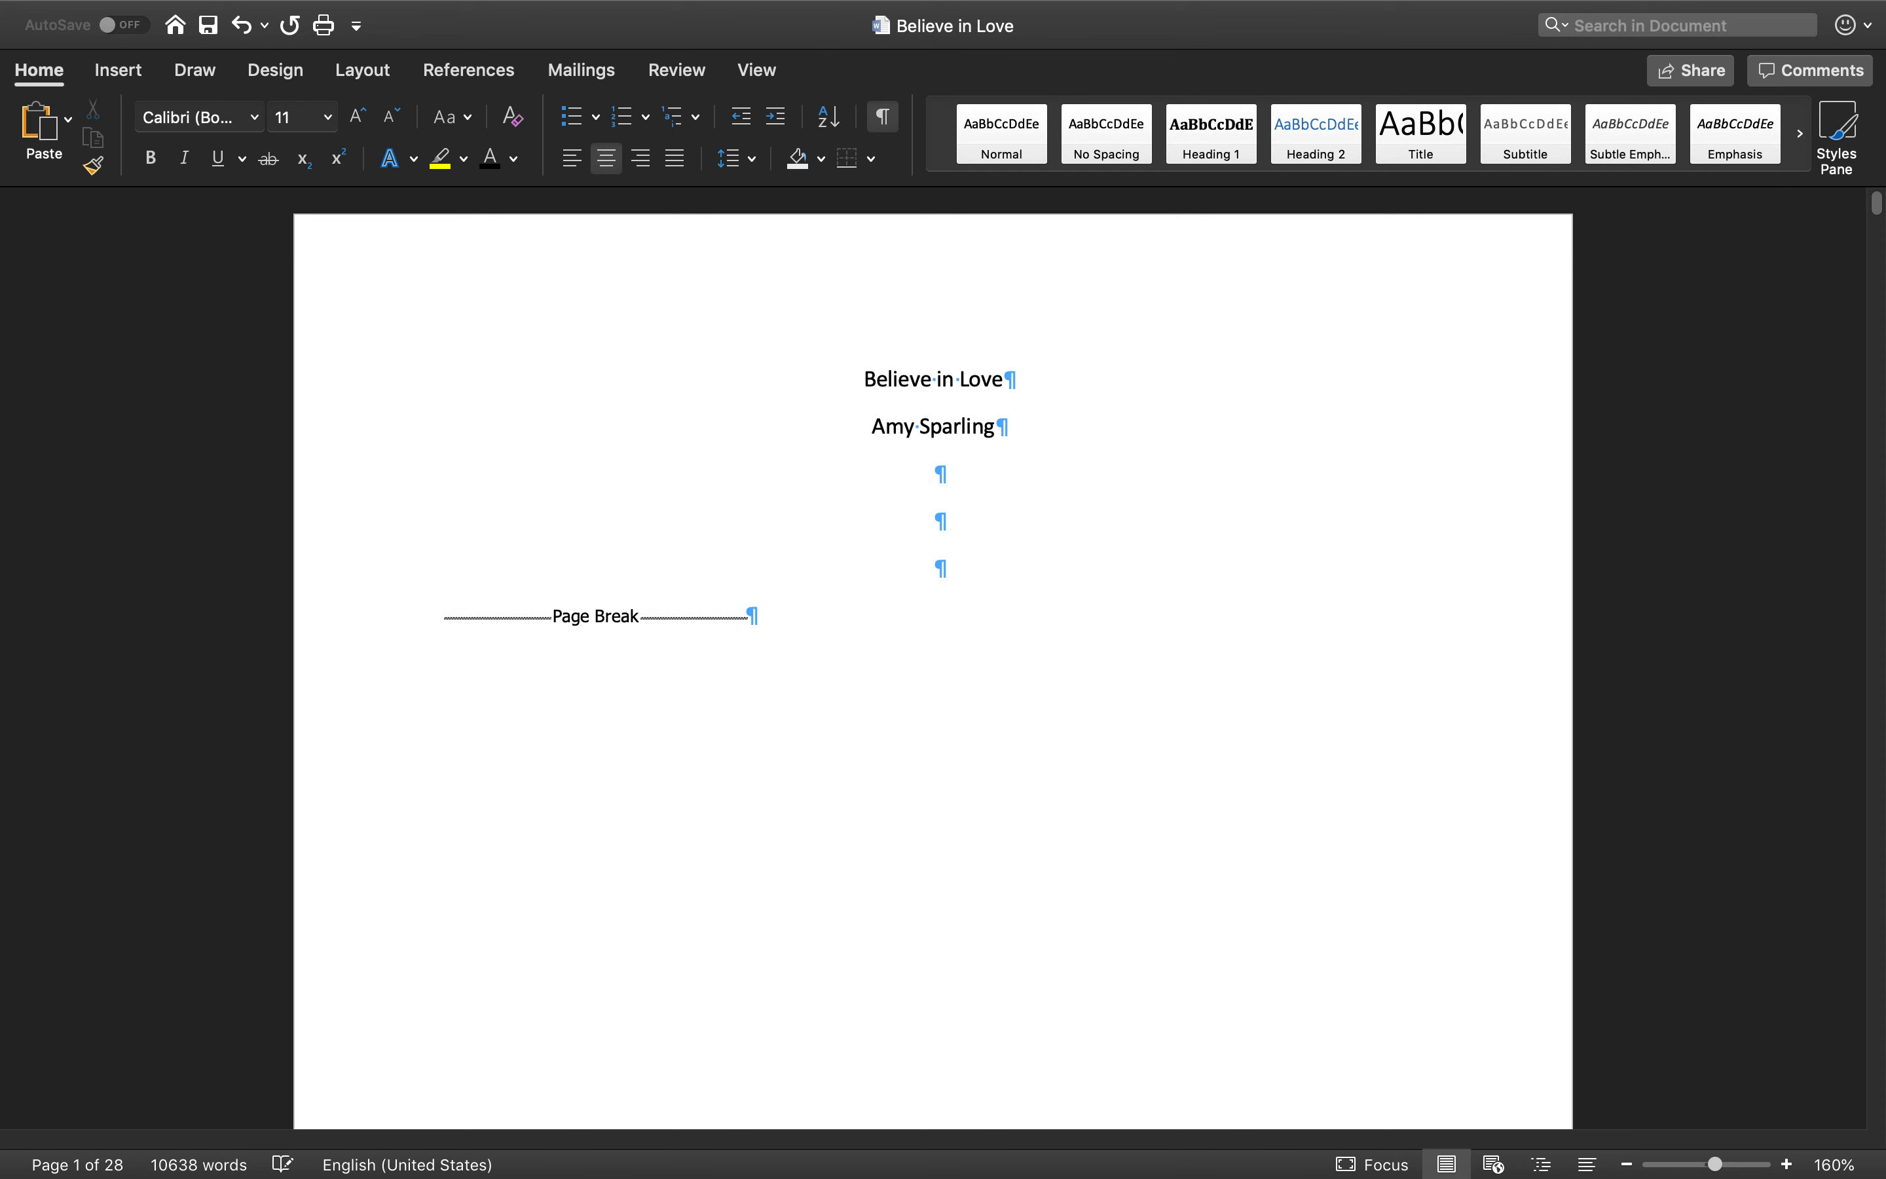
{"action": "key", "text": "BackSpace"}
{"action": "key", "text": "BackSpace"}
{"action": "key", "text": "BackSpace"}
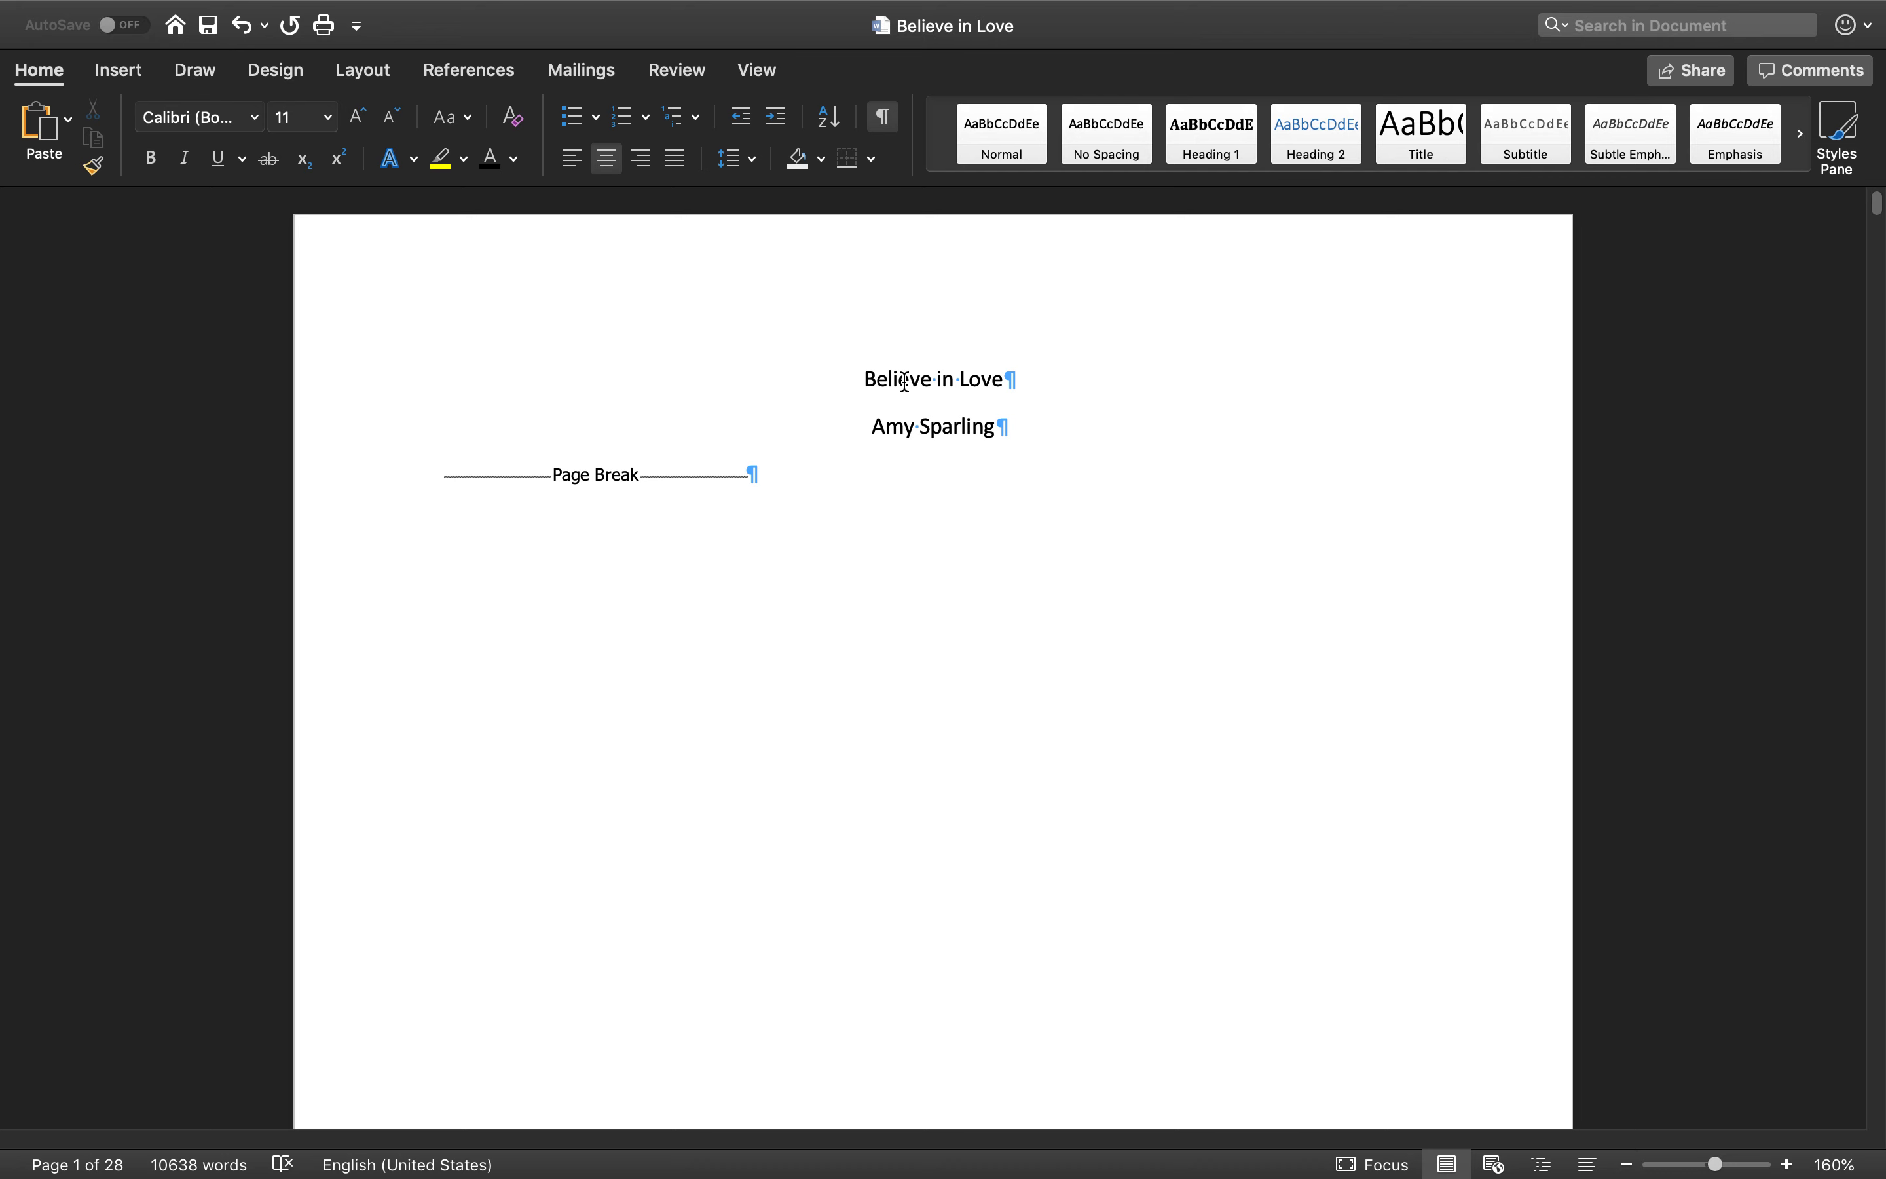
- Increase the font size of the title "Believe in Love" by one step
{"action": "scroll", "coordinate": [896, 374], "scroll_direction": "down", "scroll_amount": 1}
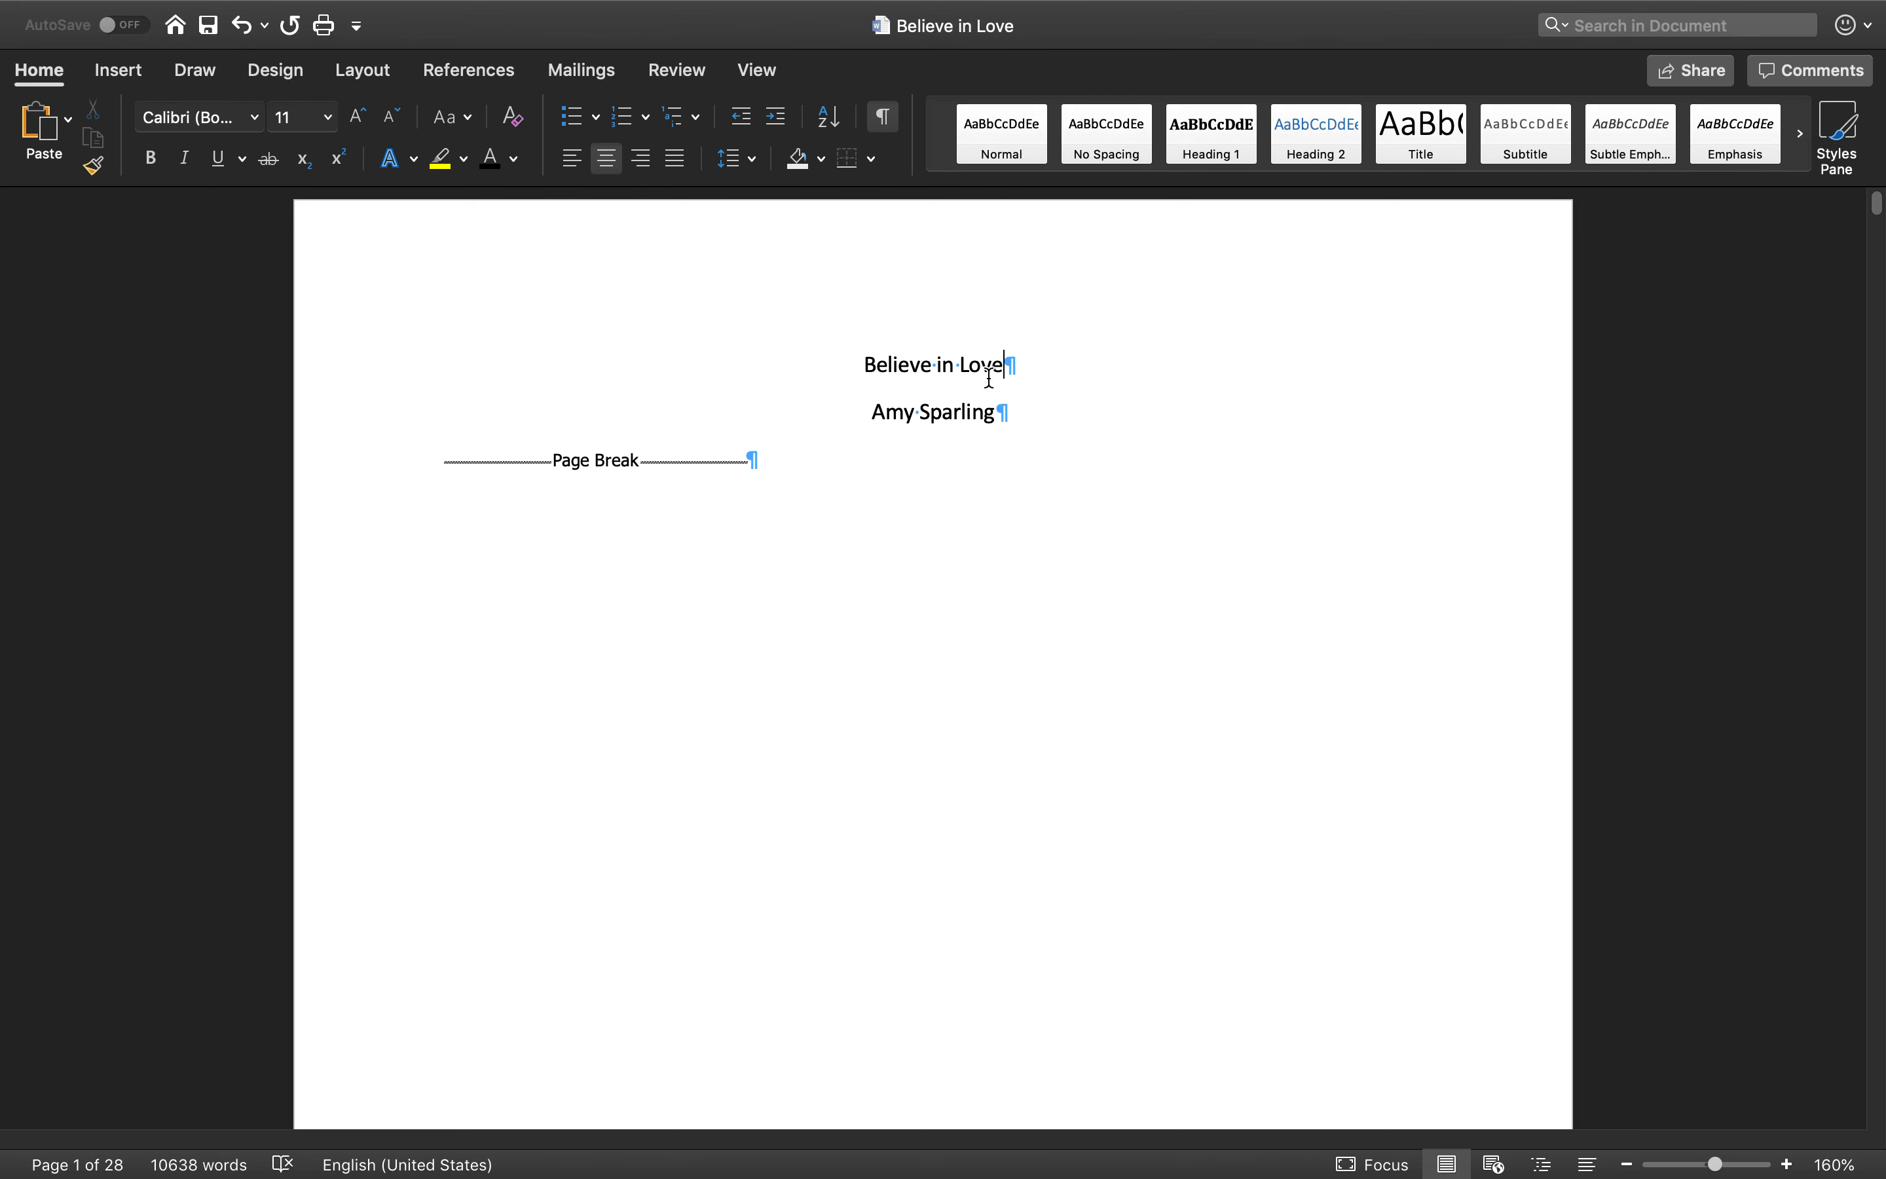
{"action": "left_click_drag", "start_coordinate": [1011, 382], "coordinate": [809, 370]}
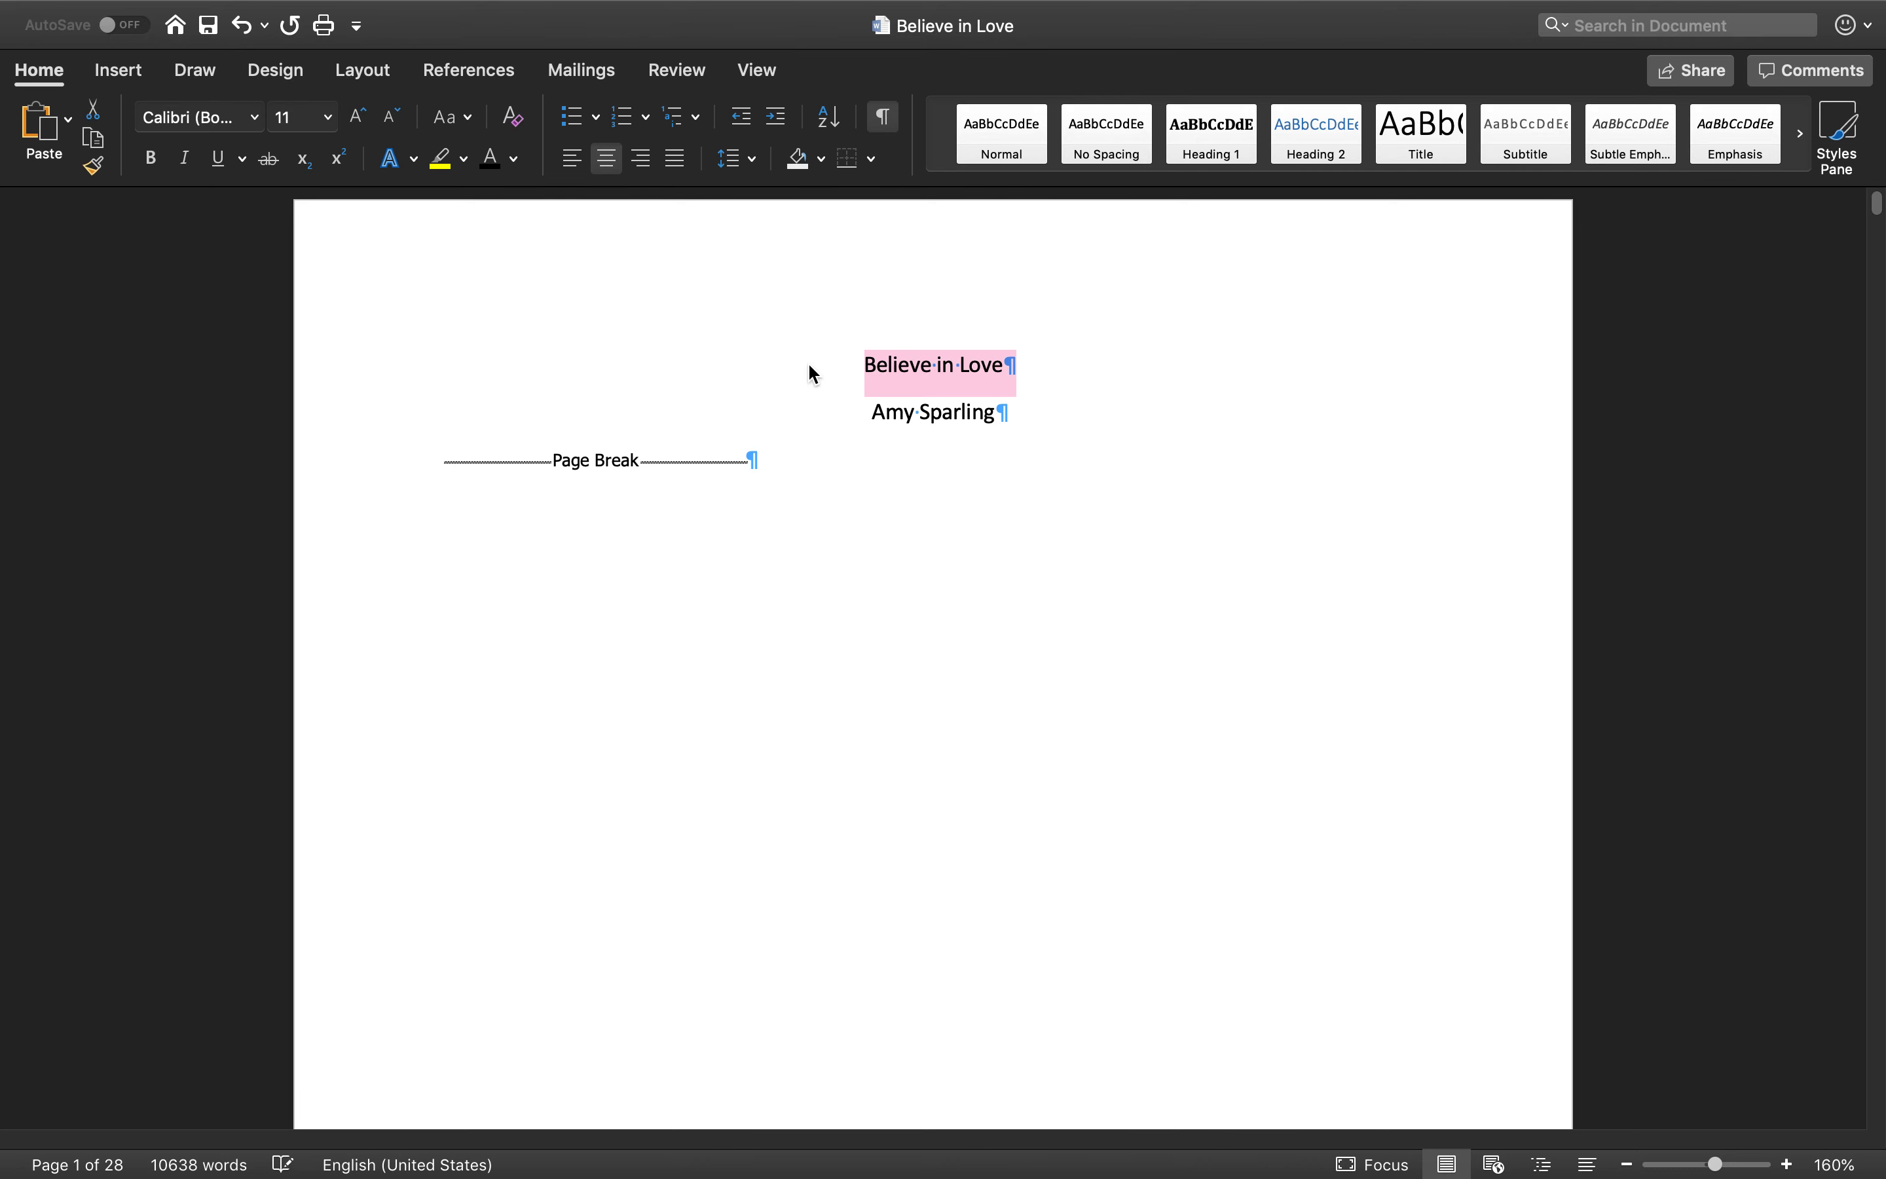
{"action": "left_click", "coordinate": [357, 115]}
{"action": "left_click", "coordinate": [1045, 414]}
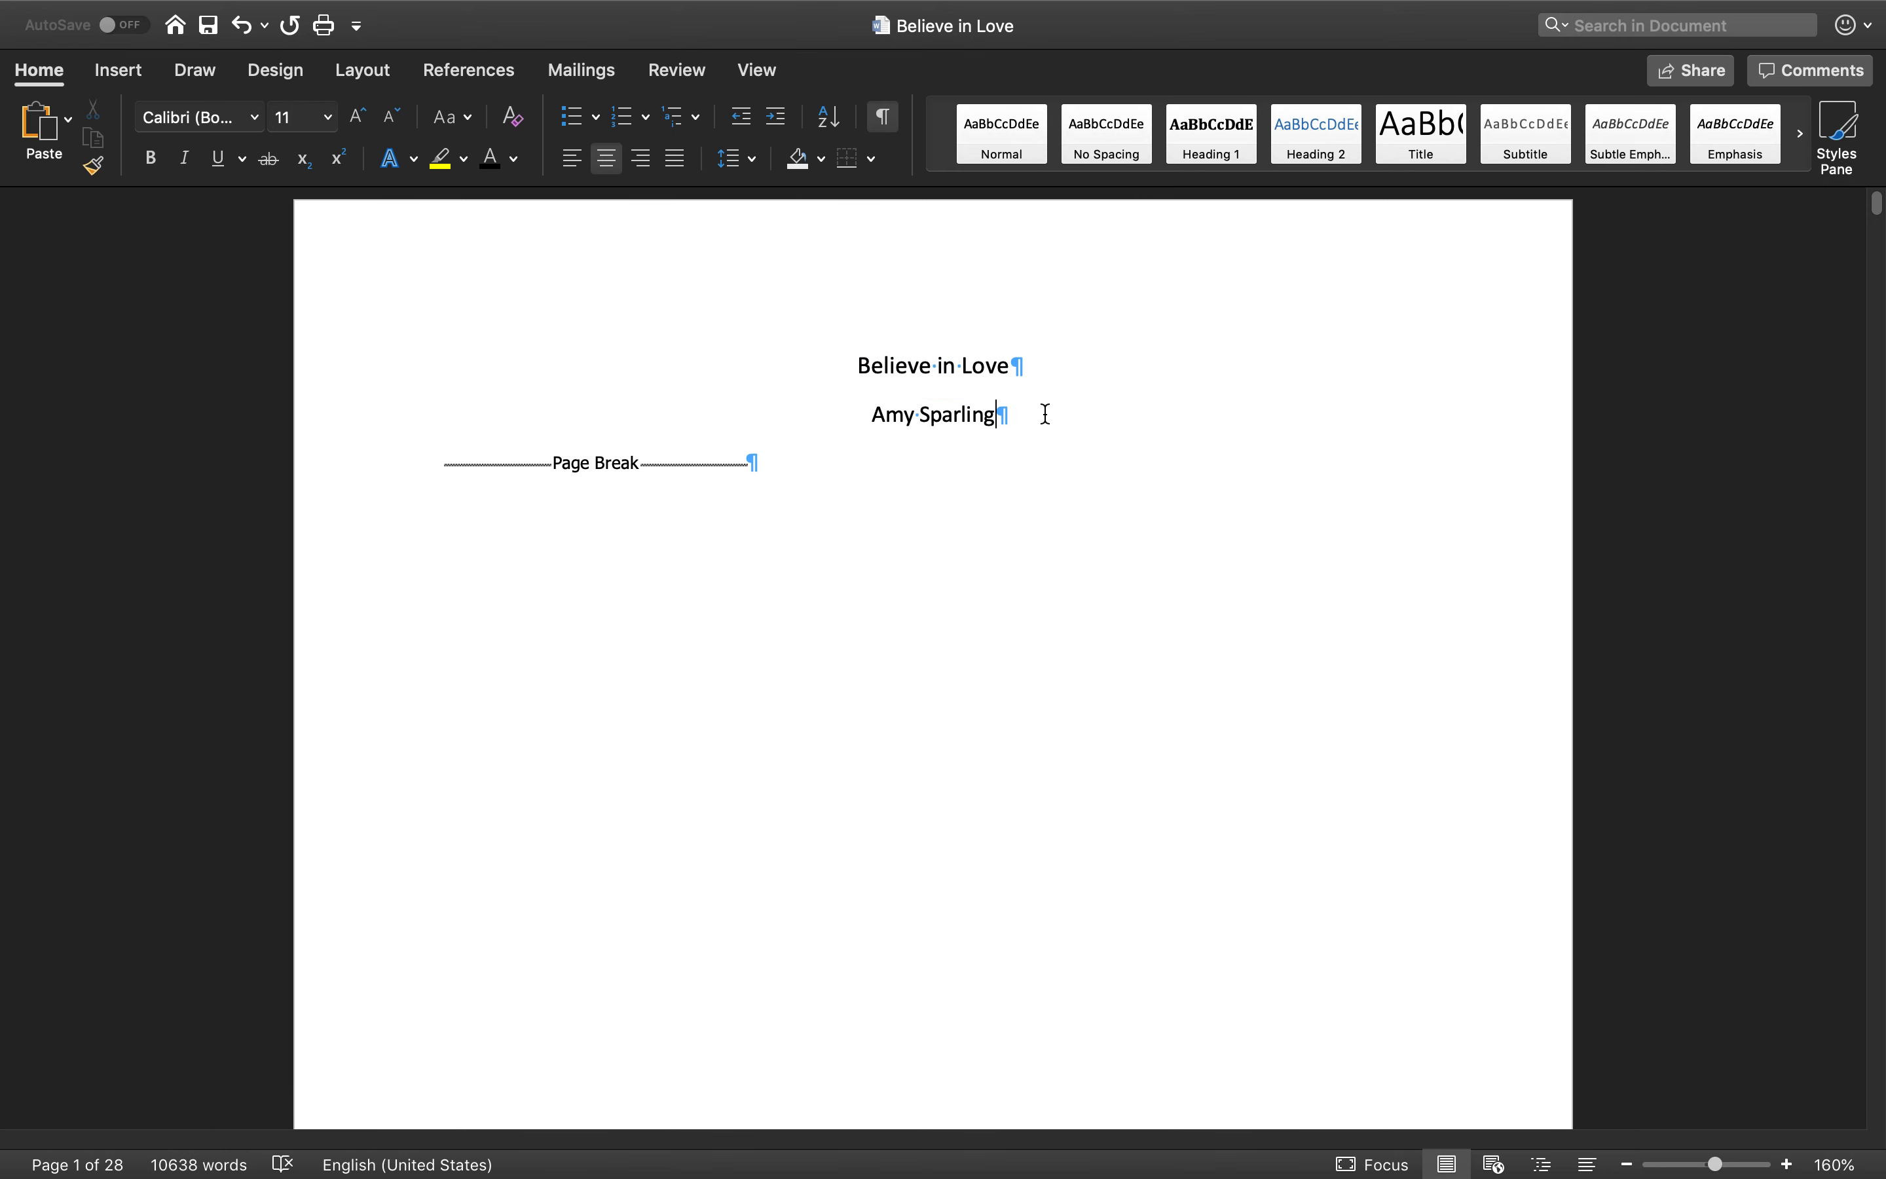
{"action": "left_click", "coordinate": [1050, 364]}
- Undo the last change and hide the white space between the title page and the Chapter 1 page
{"action": "scroll", "coordinate": [1035, 429], "scroll_direction": "down", "scroll_amount": 15}
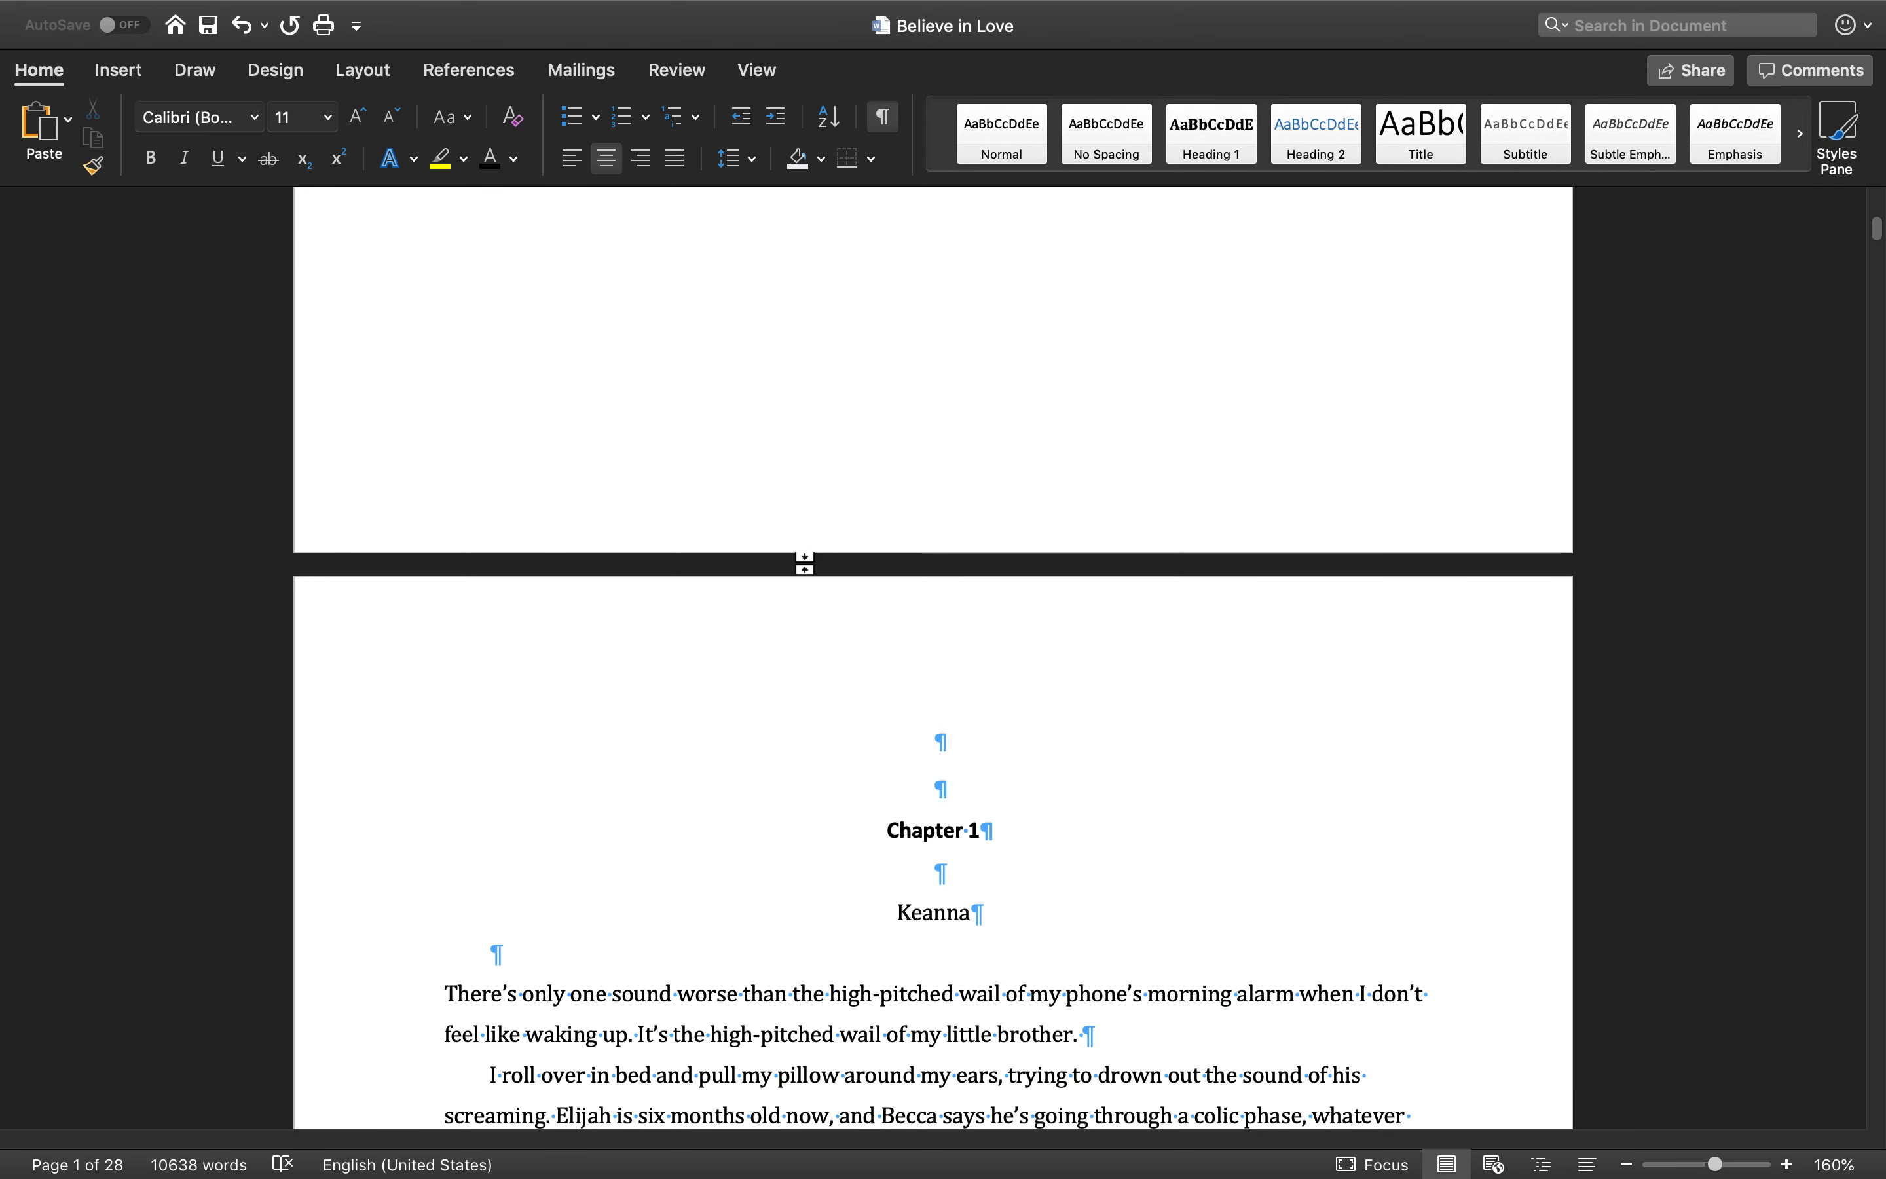
{"action": "key", "text": "super+z"}
{"action": "scroll", "coordinate": [878, 680], "scroll_direction": "up", "scroll_amount": 4}
{"action": "scroll", "coordinate": [878, 681], "scroll_direction": "down", "scroll_amount": 10}
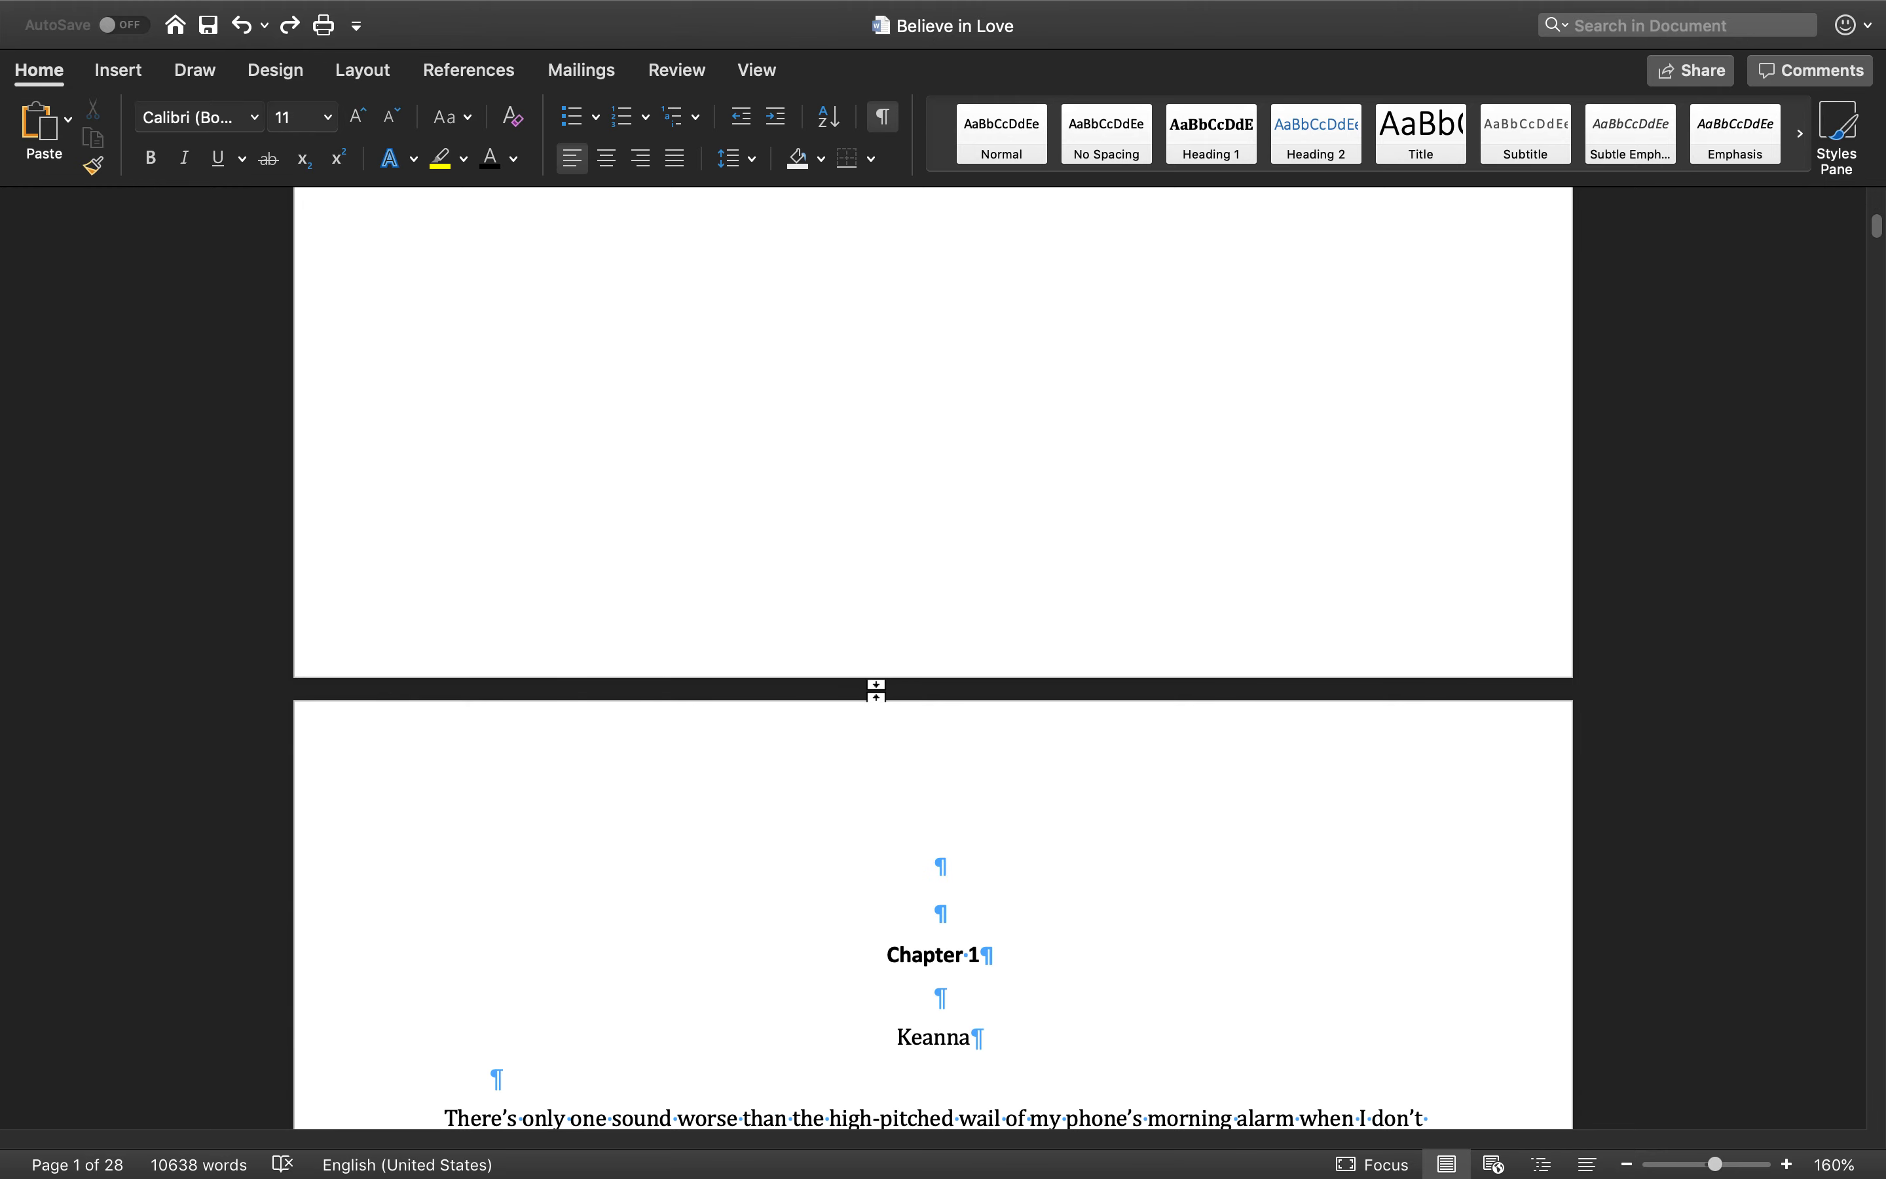
{"action": "double_click", "coordinate": [877, 689]}
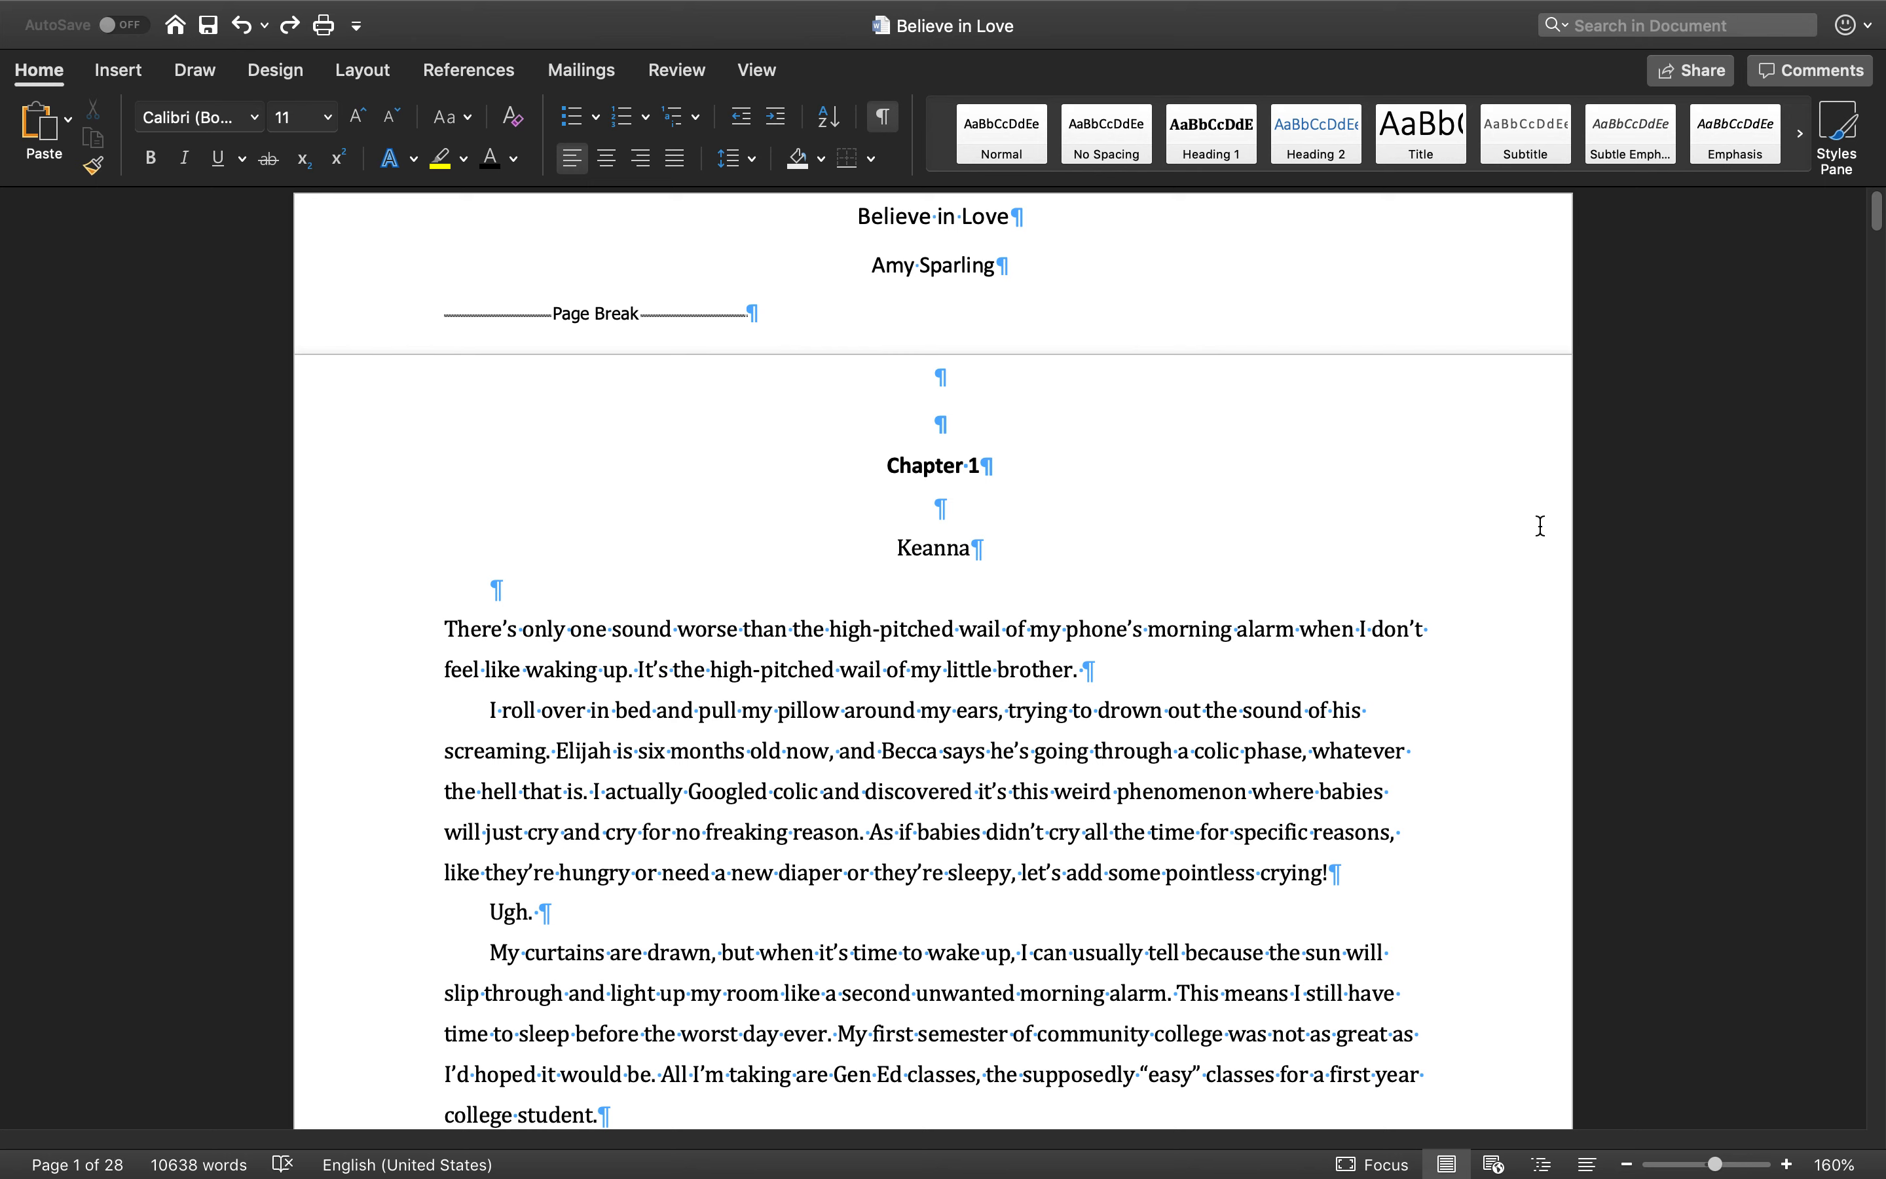
- Delete the two empty paragraphs above "Chapter 1" and centre the chapter heading
{"action": "left_click", "coordinate": [951, 427]}
{"action": "left_click", "coordinate": [894, 470]}
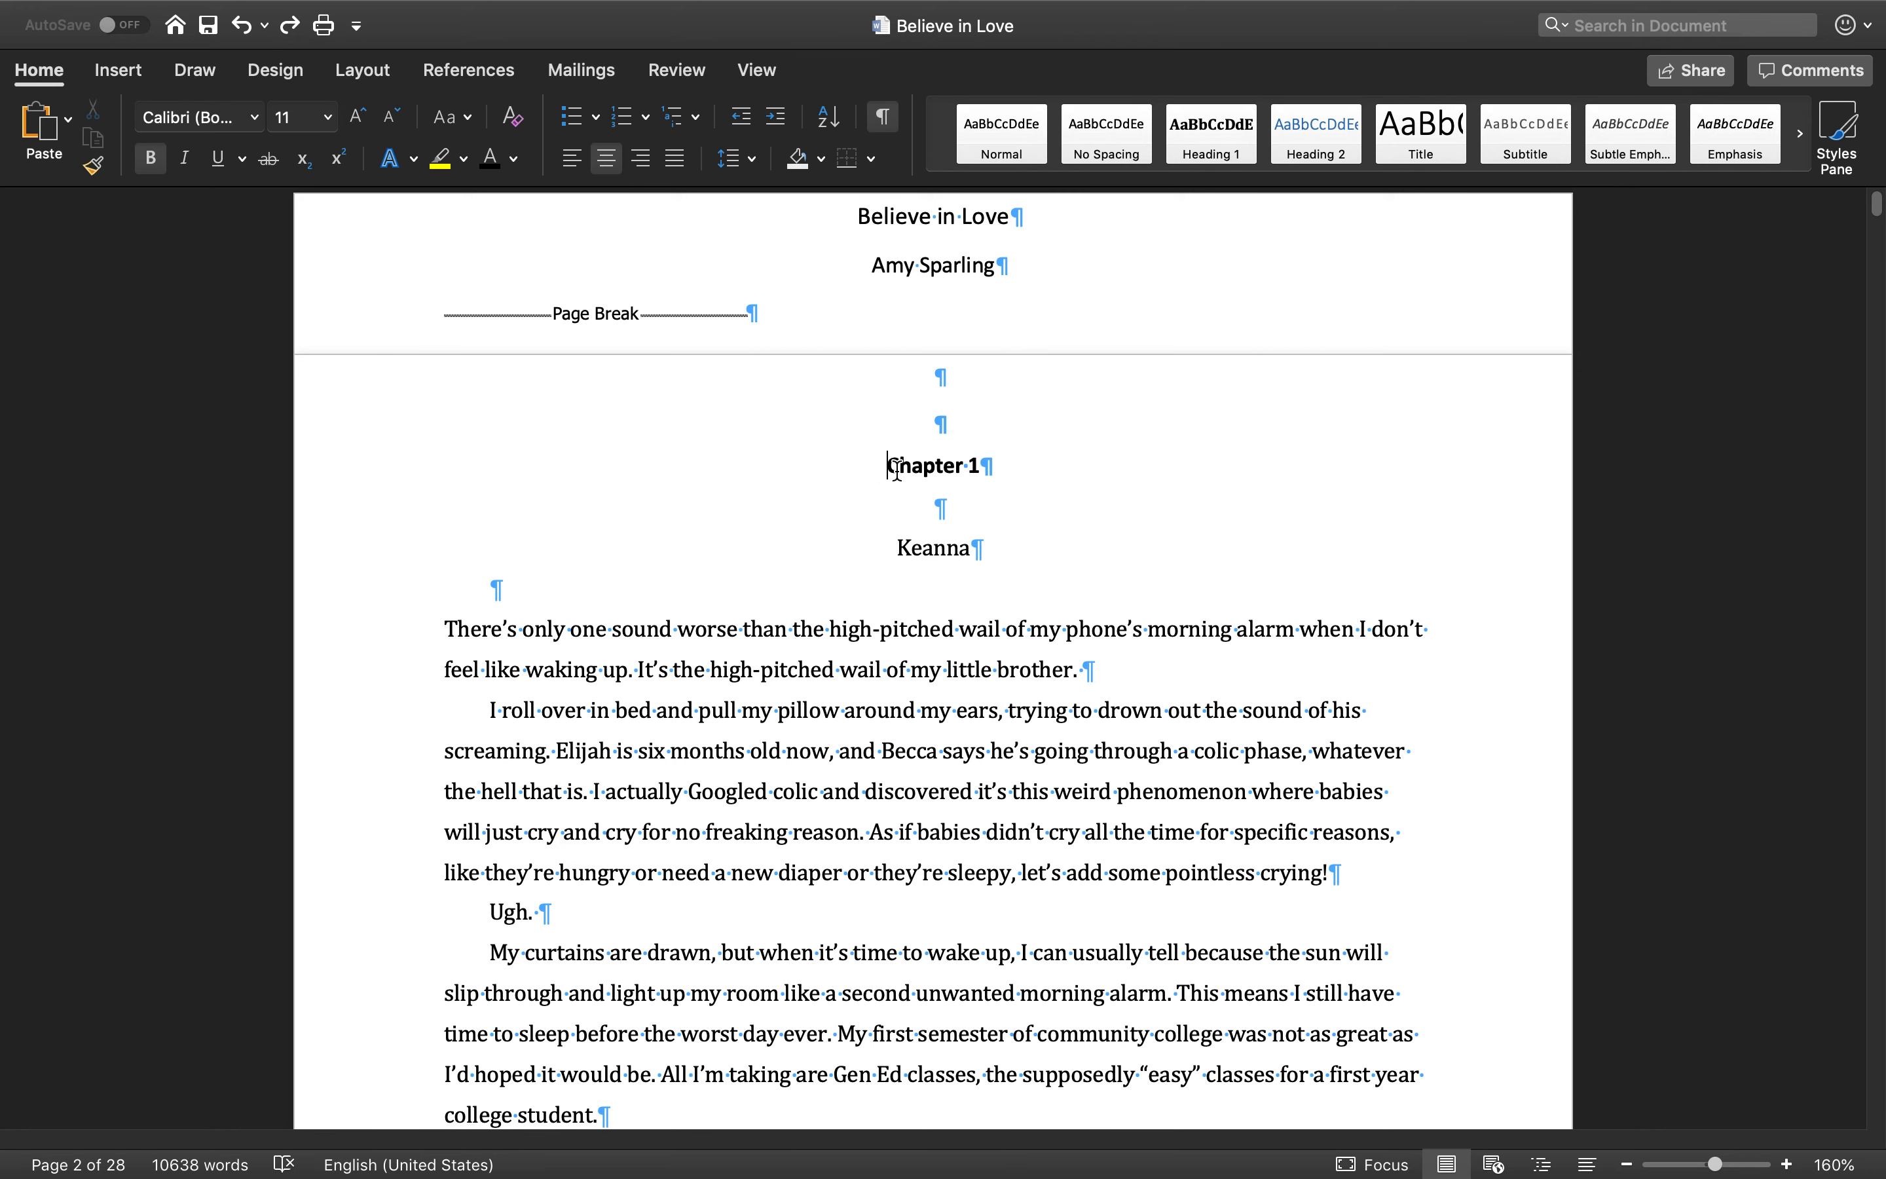
{"action": "left_click_drag", "start_coordinate": [956, 441], "coordinate": [928, 361]}
{"action": "key", "text": "Delete"}
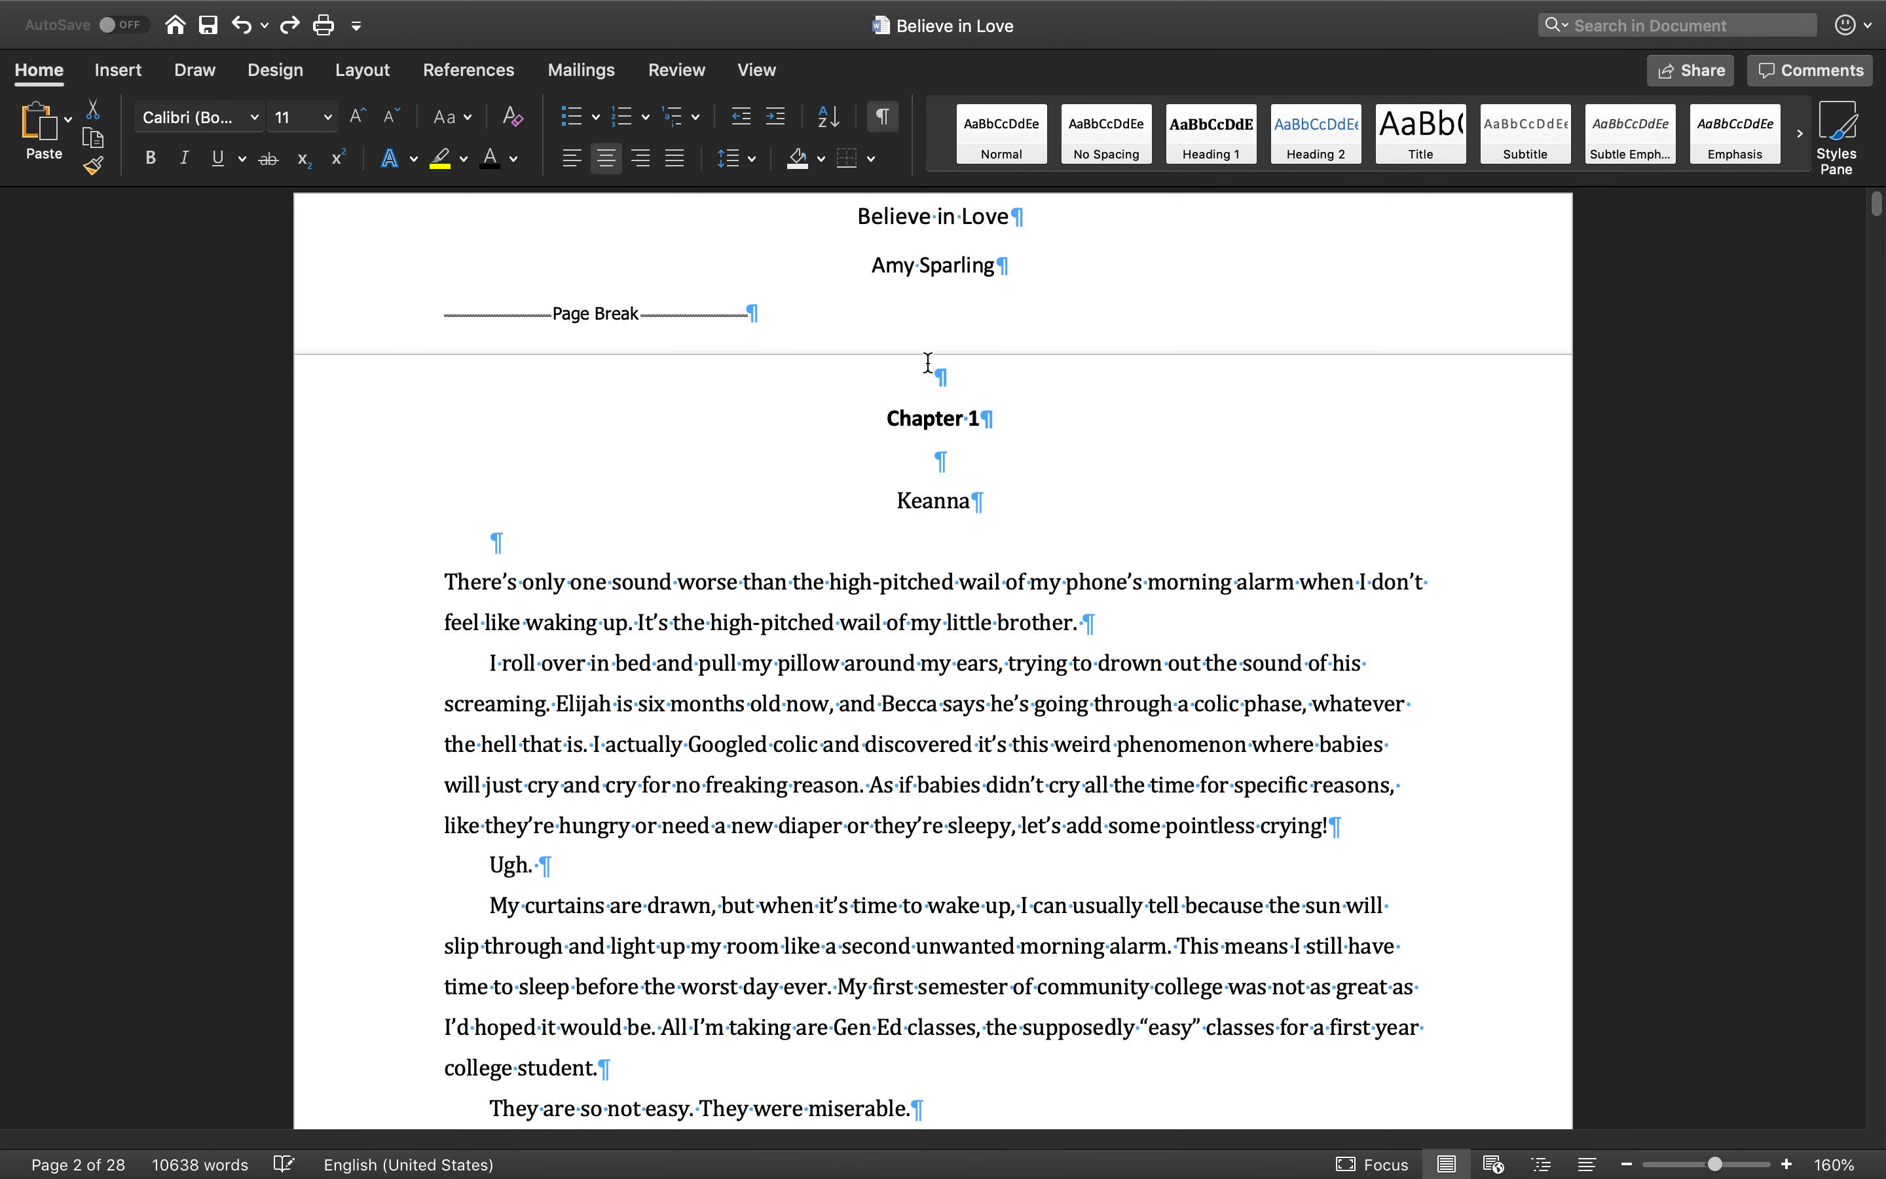
{"action": "left_click", "coordinate": [882, 414]}
{"action": "key", "text": "BackSpace"}
{"action": "key", "text": "BackSpace"}
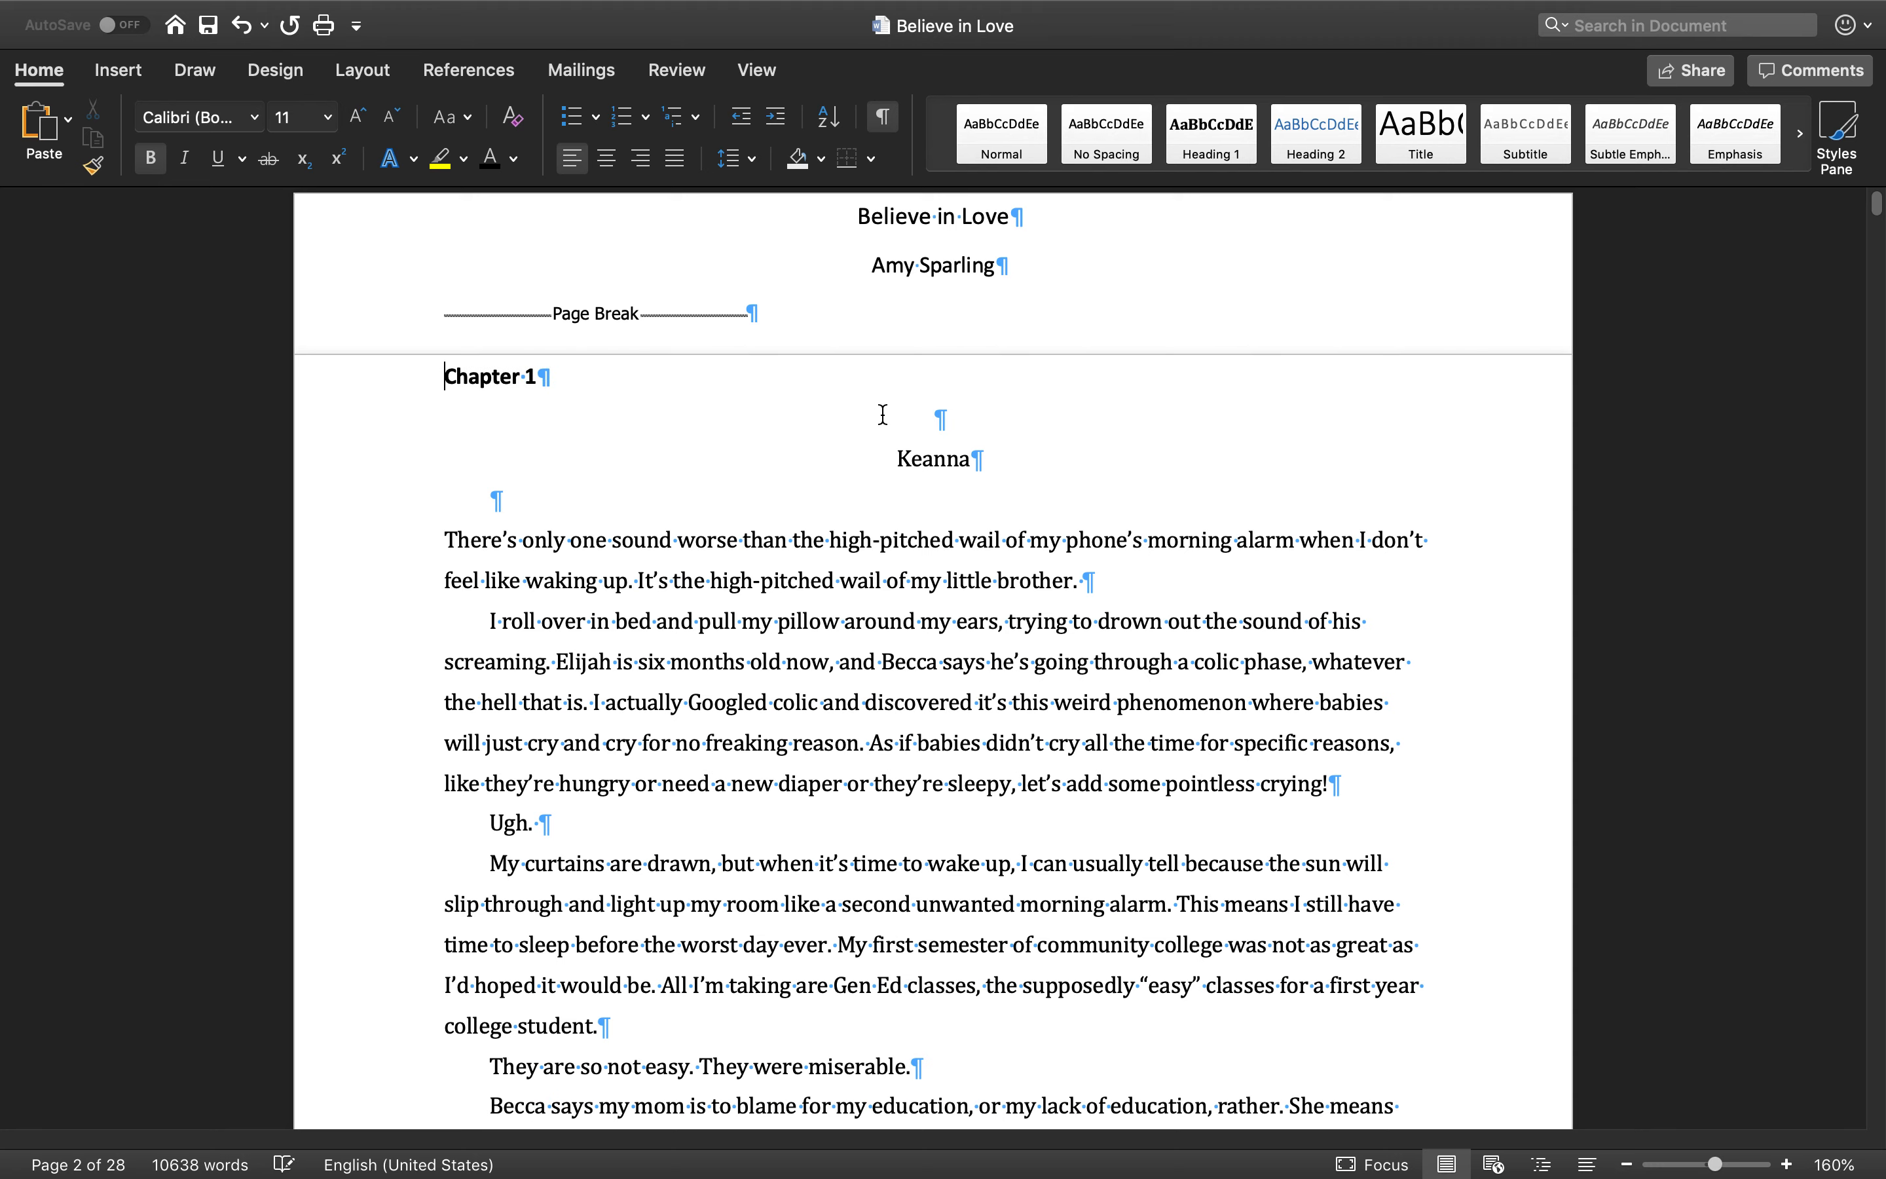
{"action": "left_click", "coordinate": [606, 159]}
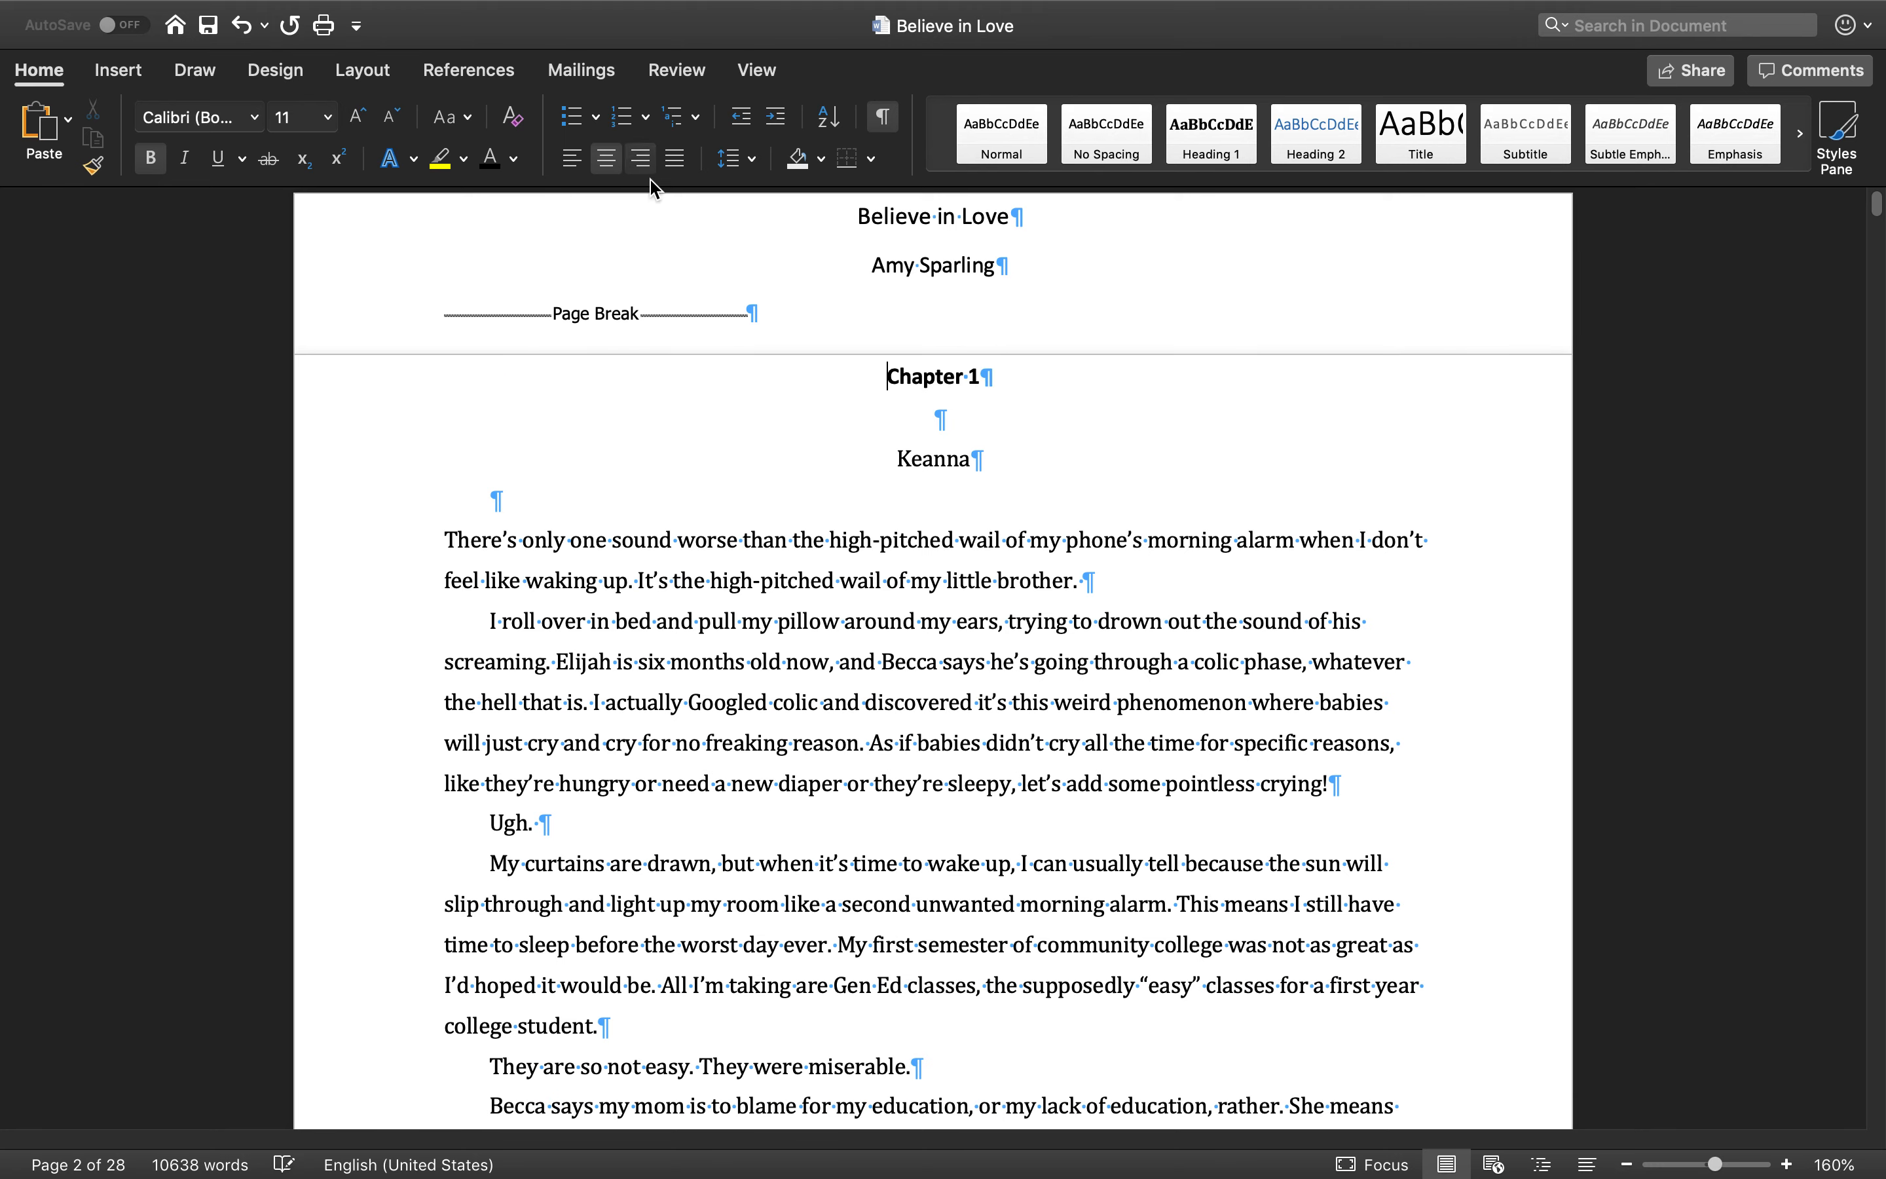
- Apply the Heading 1 style to the entire "Chapter 1" line
{"action": "double_click", "coordinate": [941, 376]}
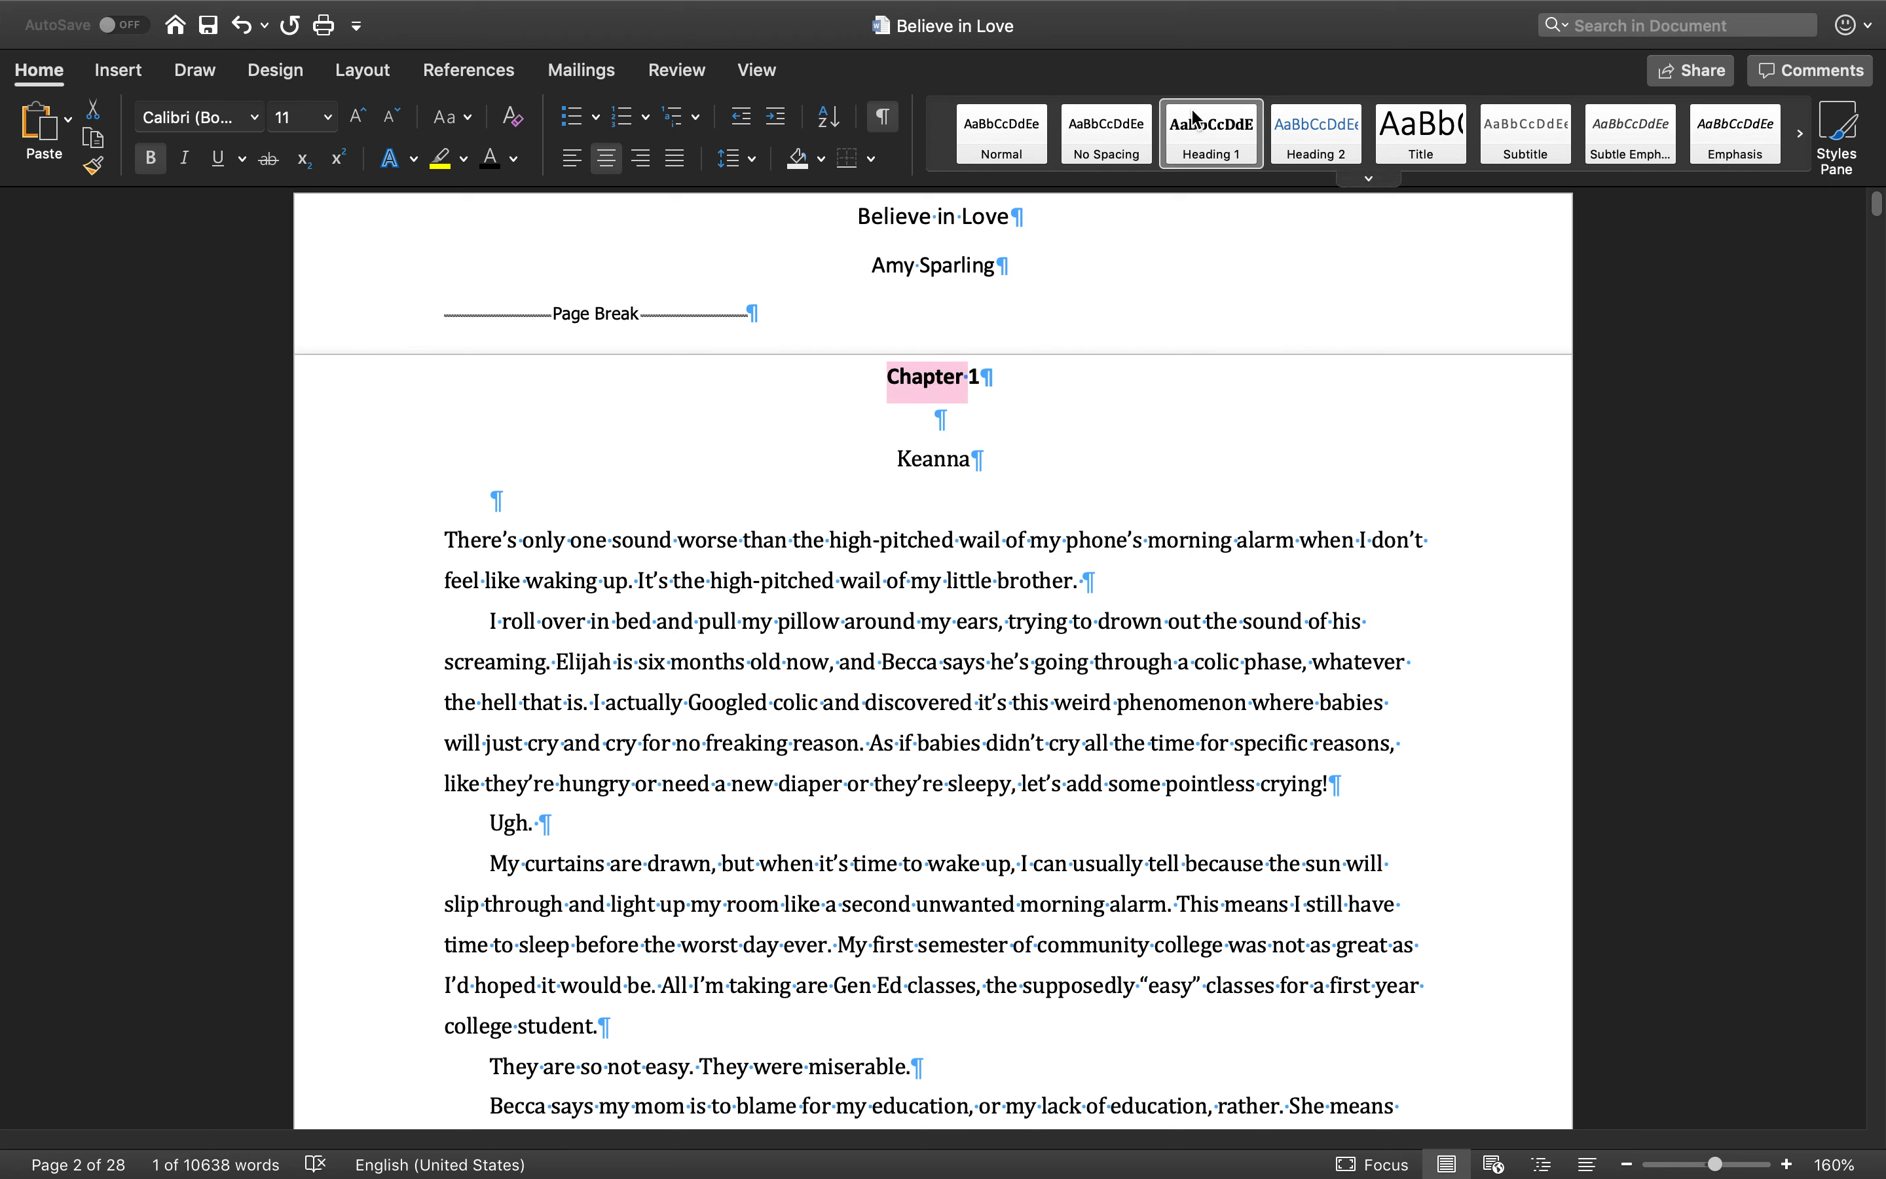
{"action": "left_click", "coordinate": [366, 409]}
{"action": "left_click", "coordinate": [340, 385]}
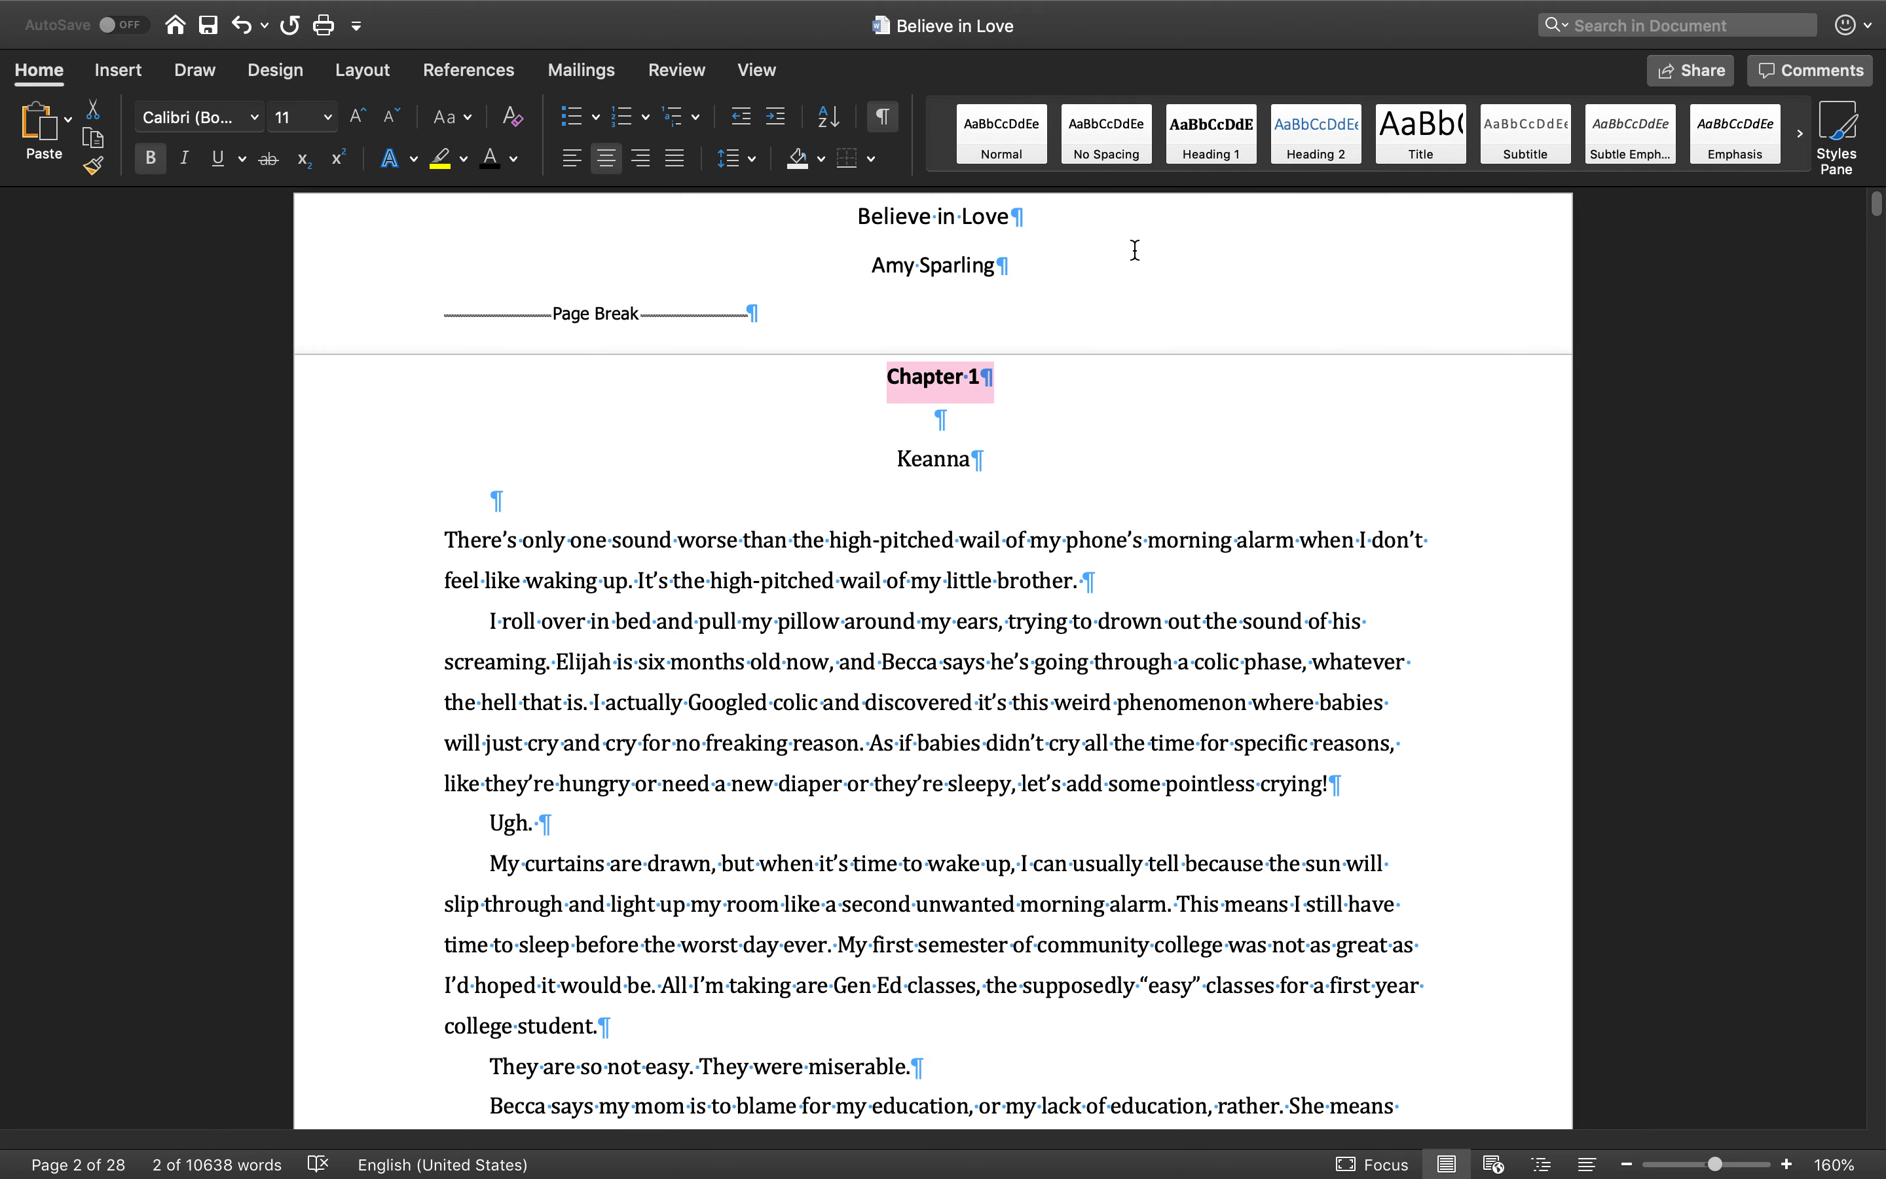
{"action": "left_click", "coordinate": [1225, 131]}
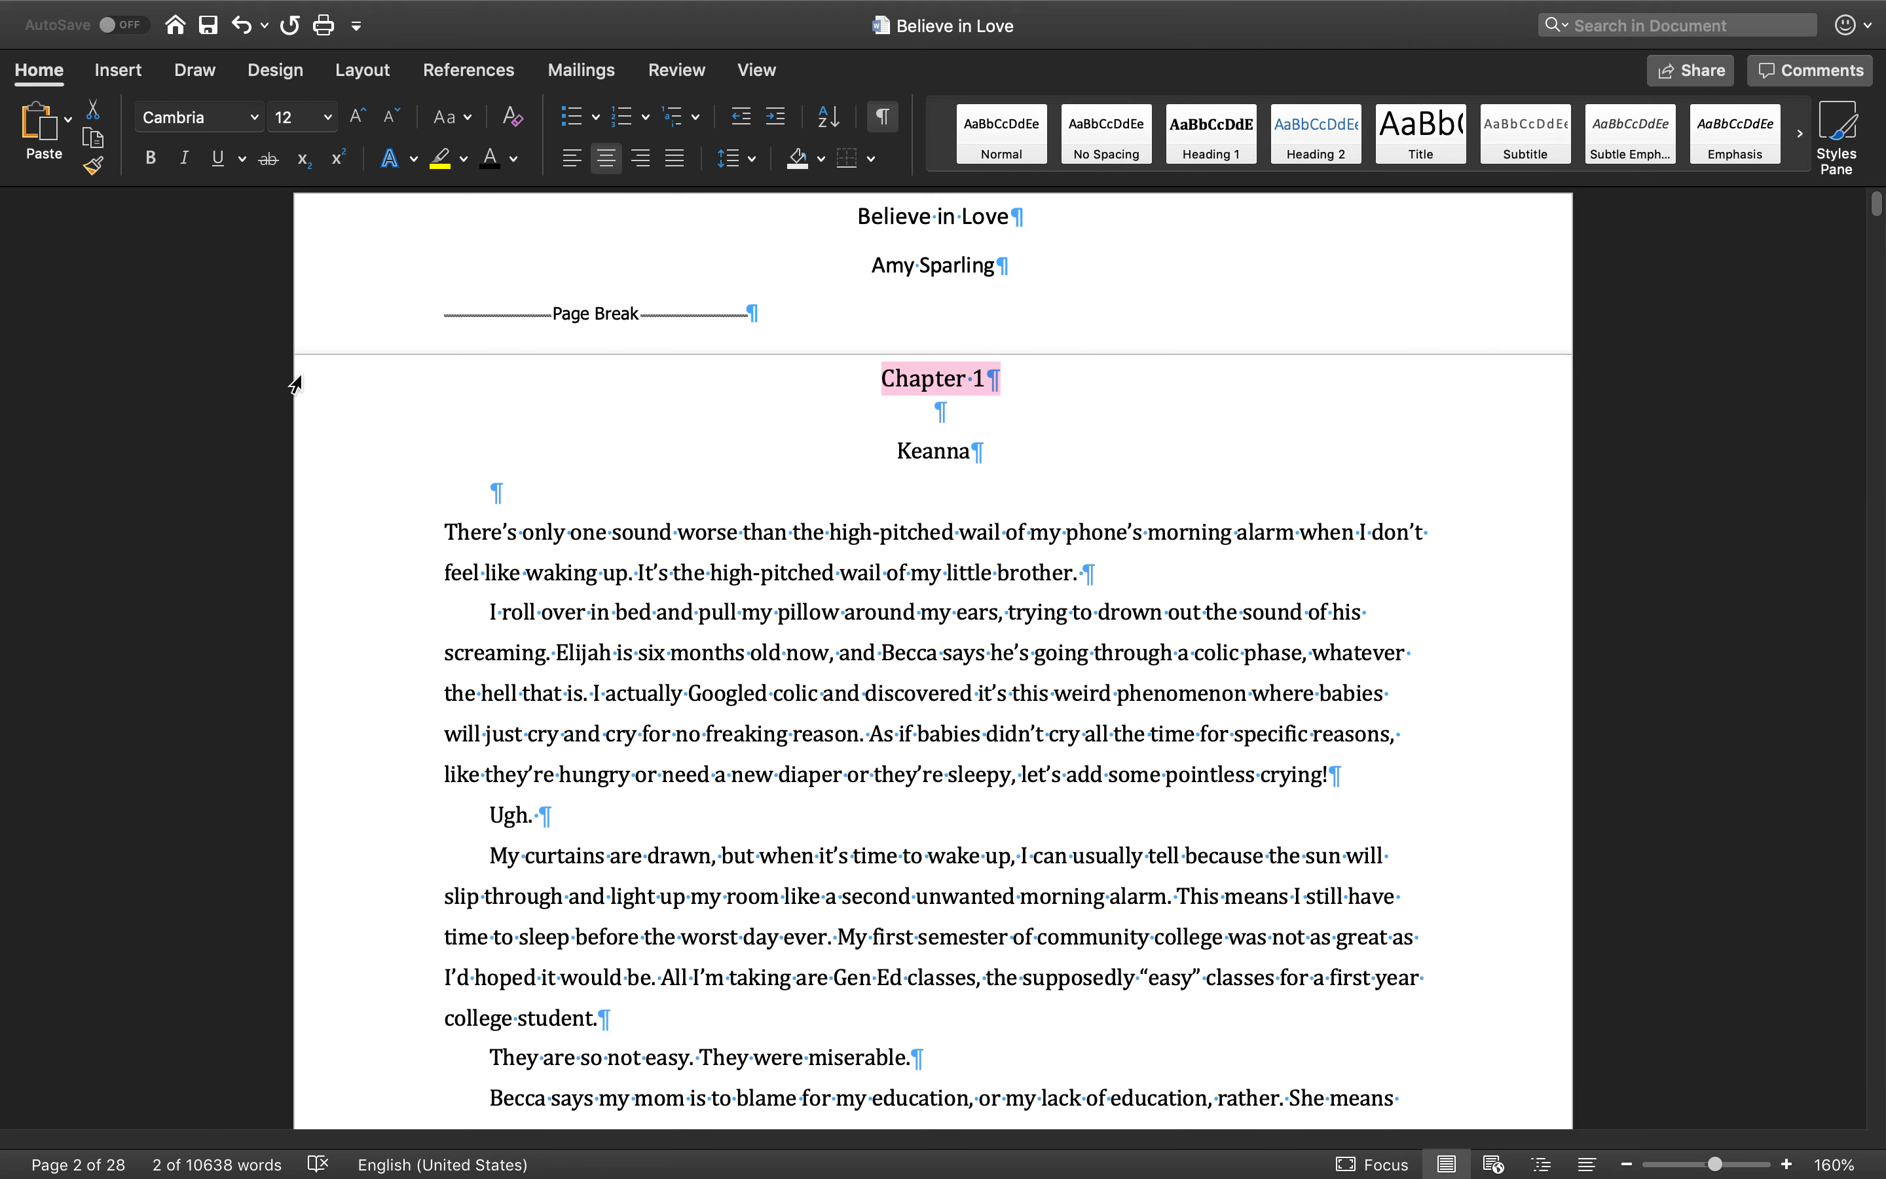
- Format the "Chapter 1" heading as 16 pt bold
{"action": "left_click", "coordinate": [364, 122]}
{"action": "left_click", "coordinate": [365, 122]}
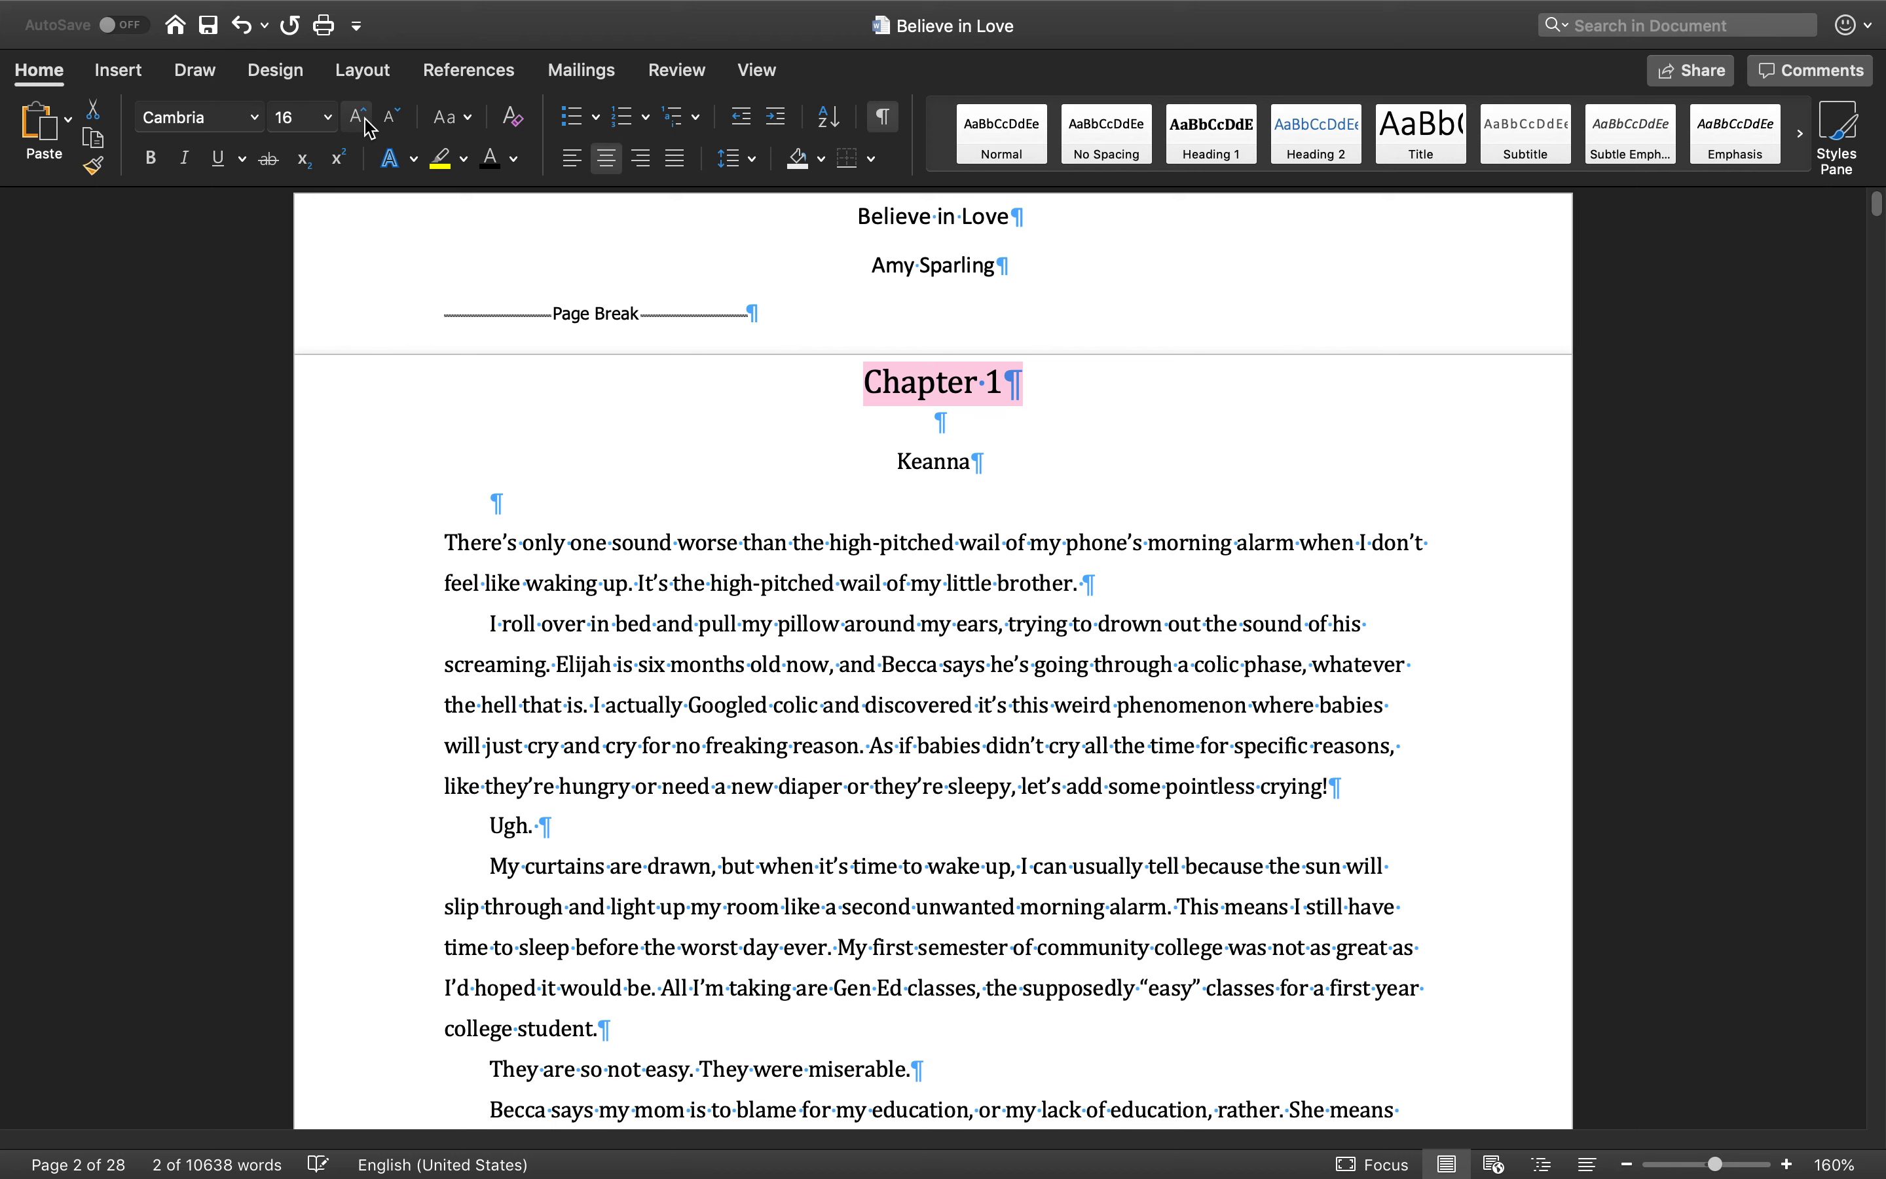
{"action": "left_click", "coordinate": [150, 158]}
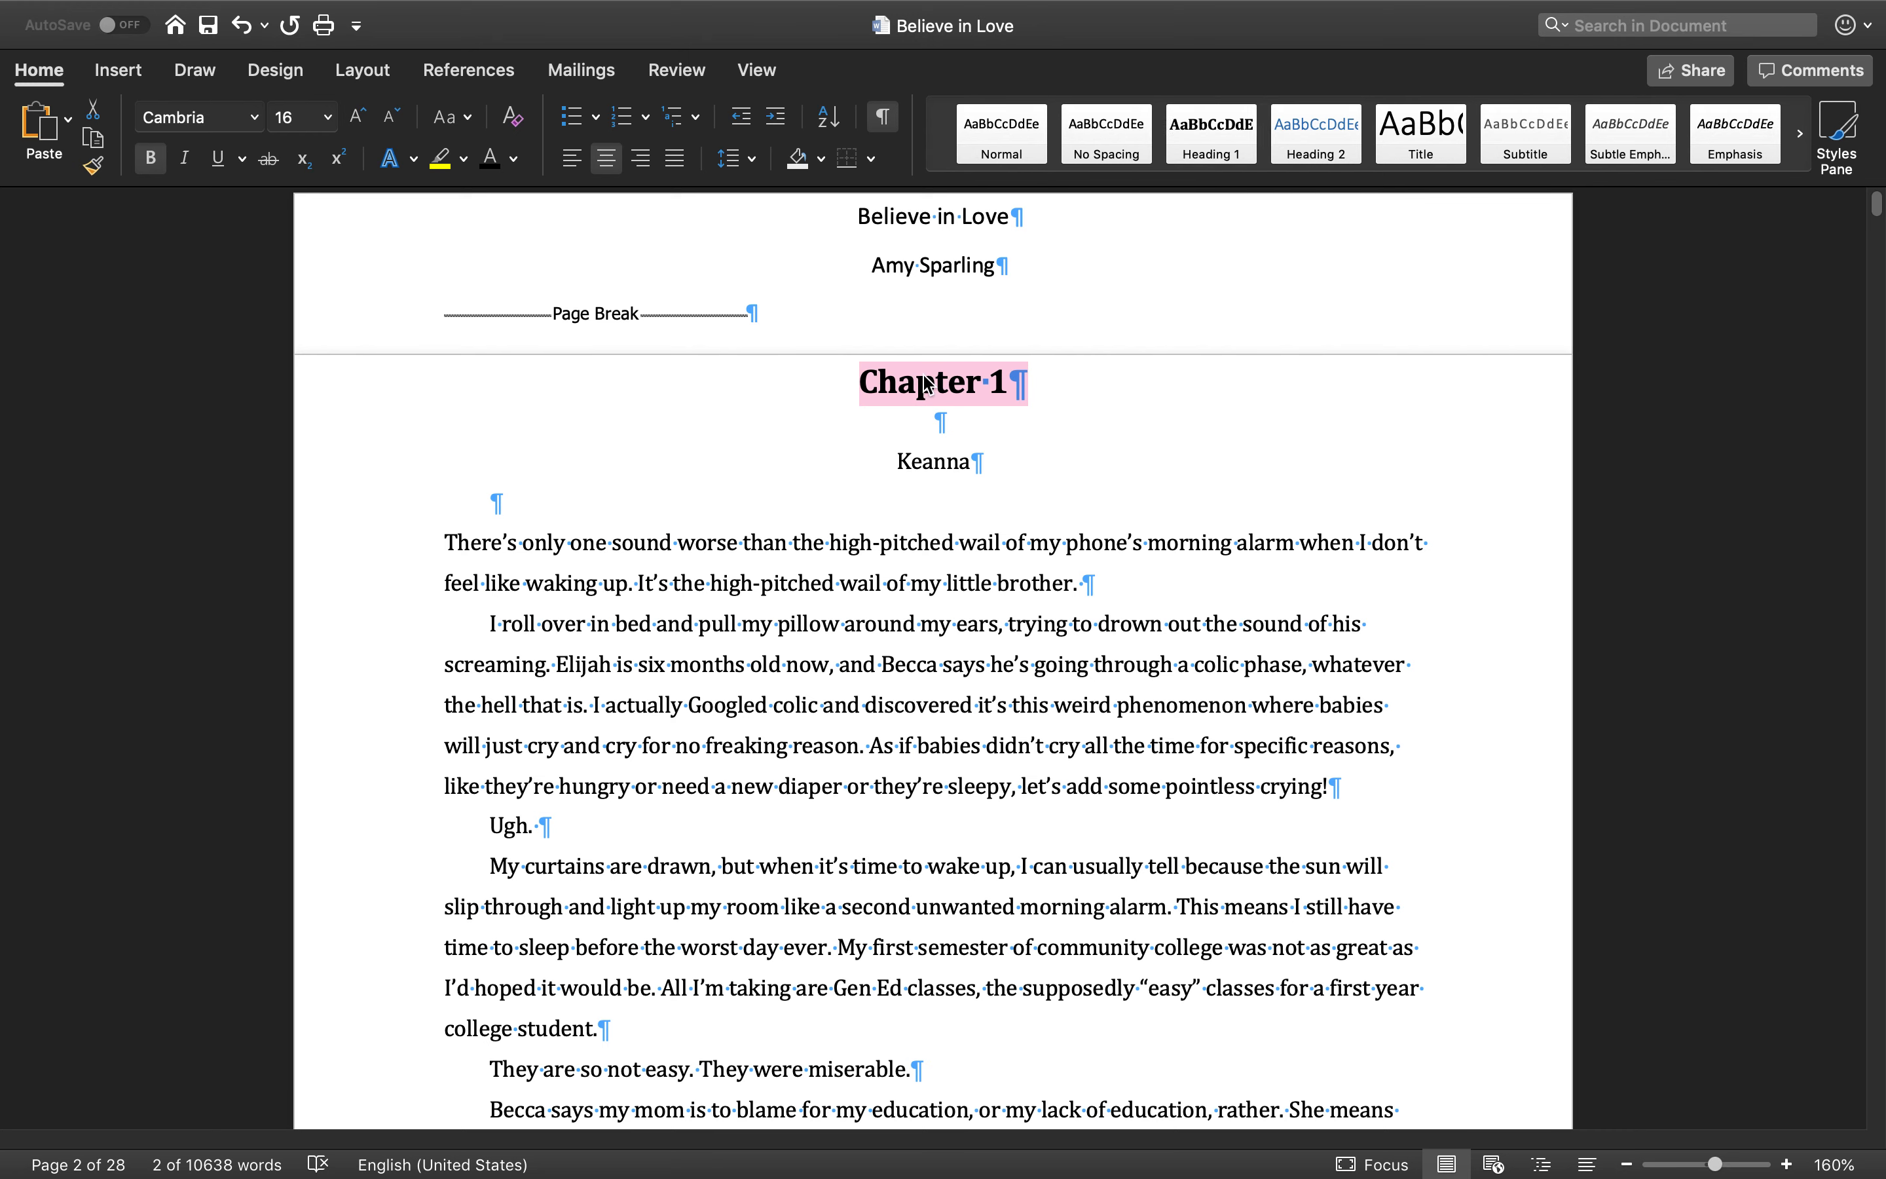
- Update the Heading 1 style to match the formatting of the "Chapter 1" heading
{"action": "right_click", "coordinate": [1178, 133]}
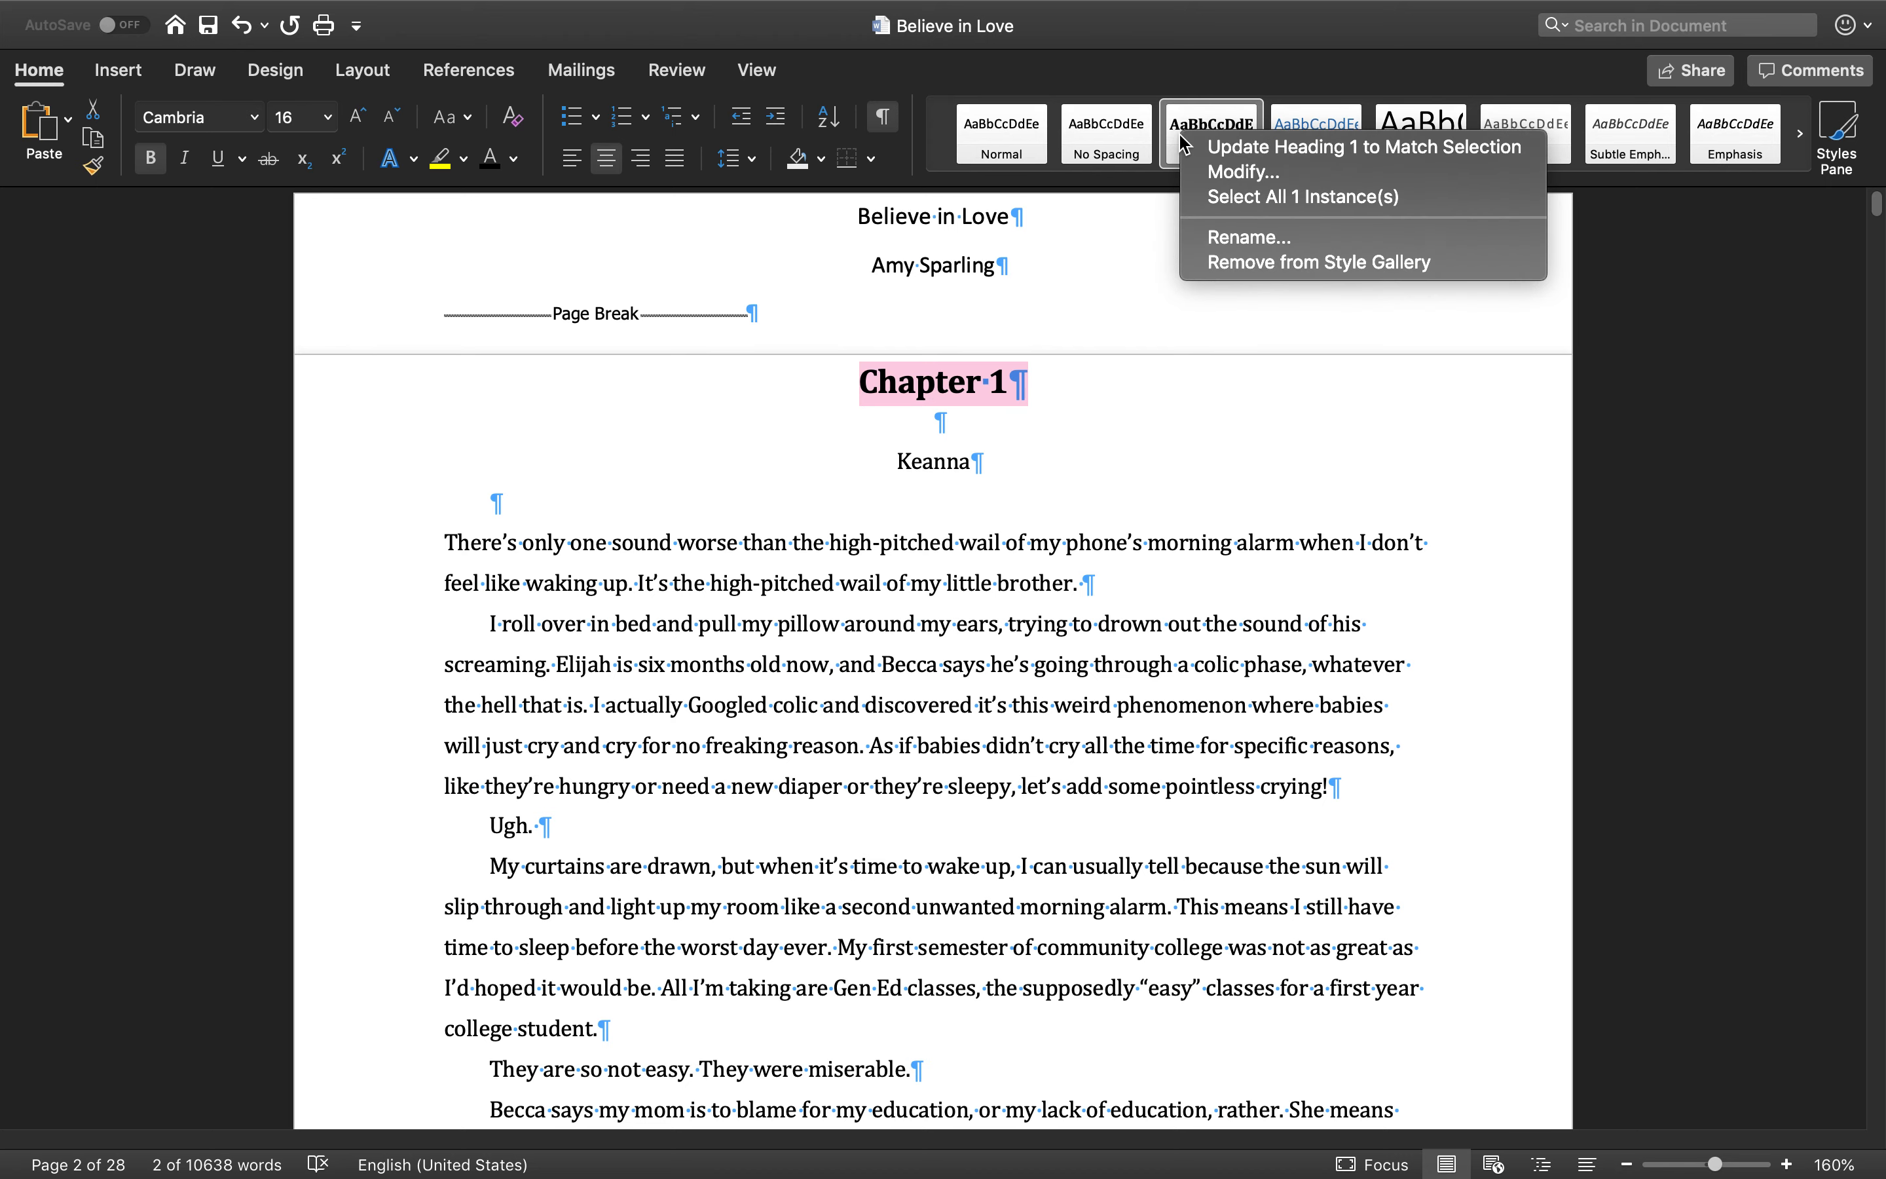
{"action": "left_click", "coordinate": [1328, 148]}
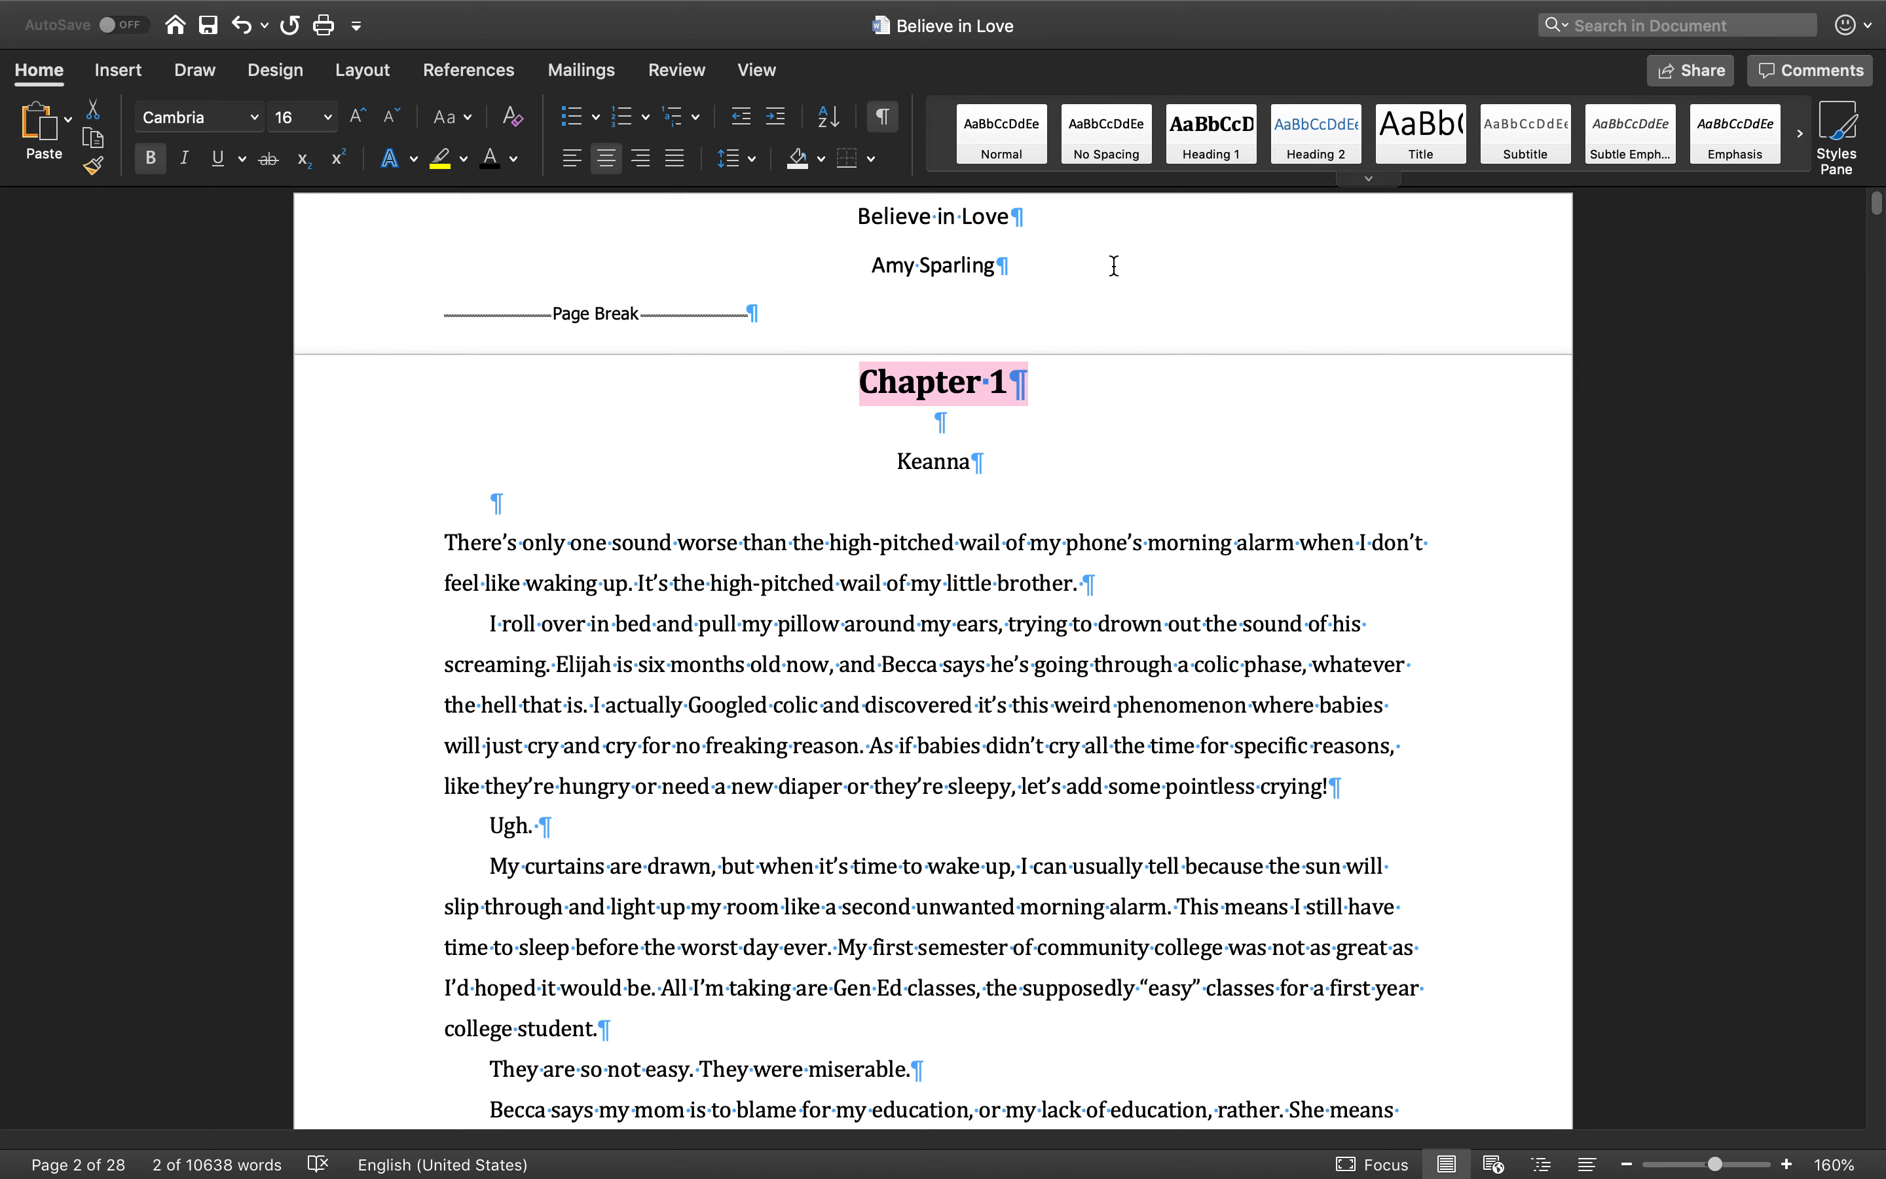
{"action": "left_click", "coordinate": [1013, 384]}
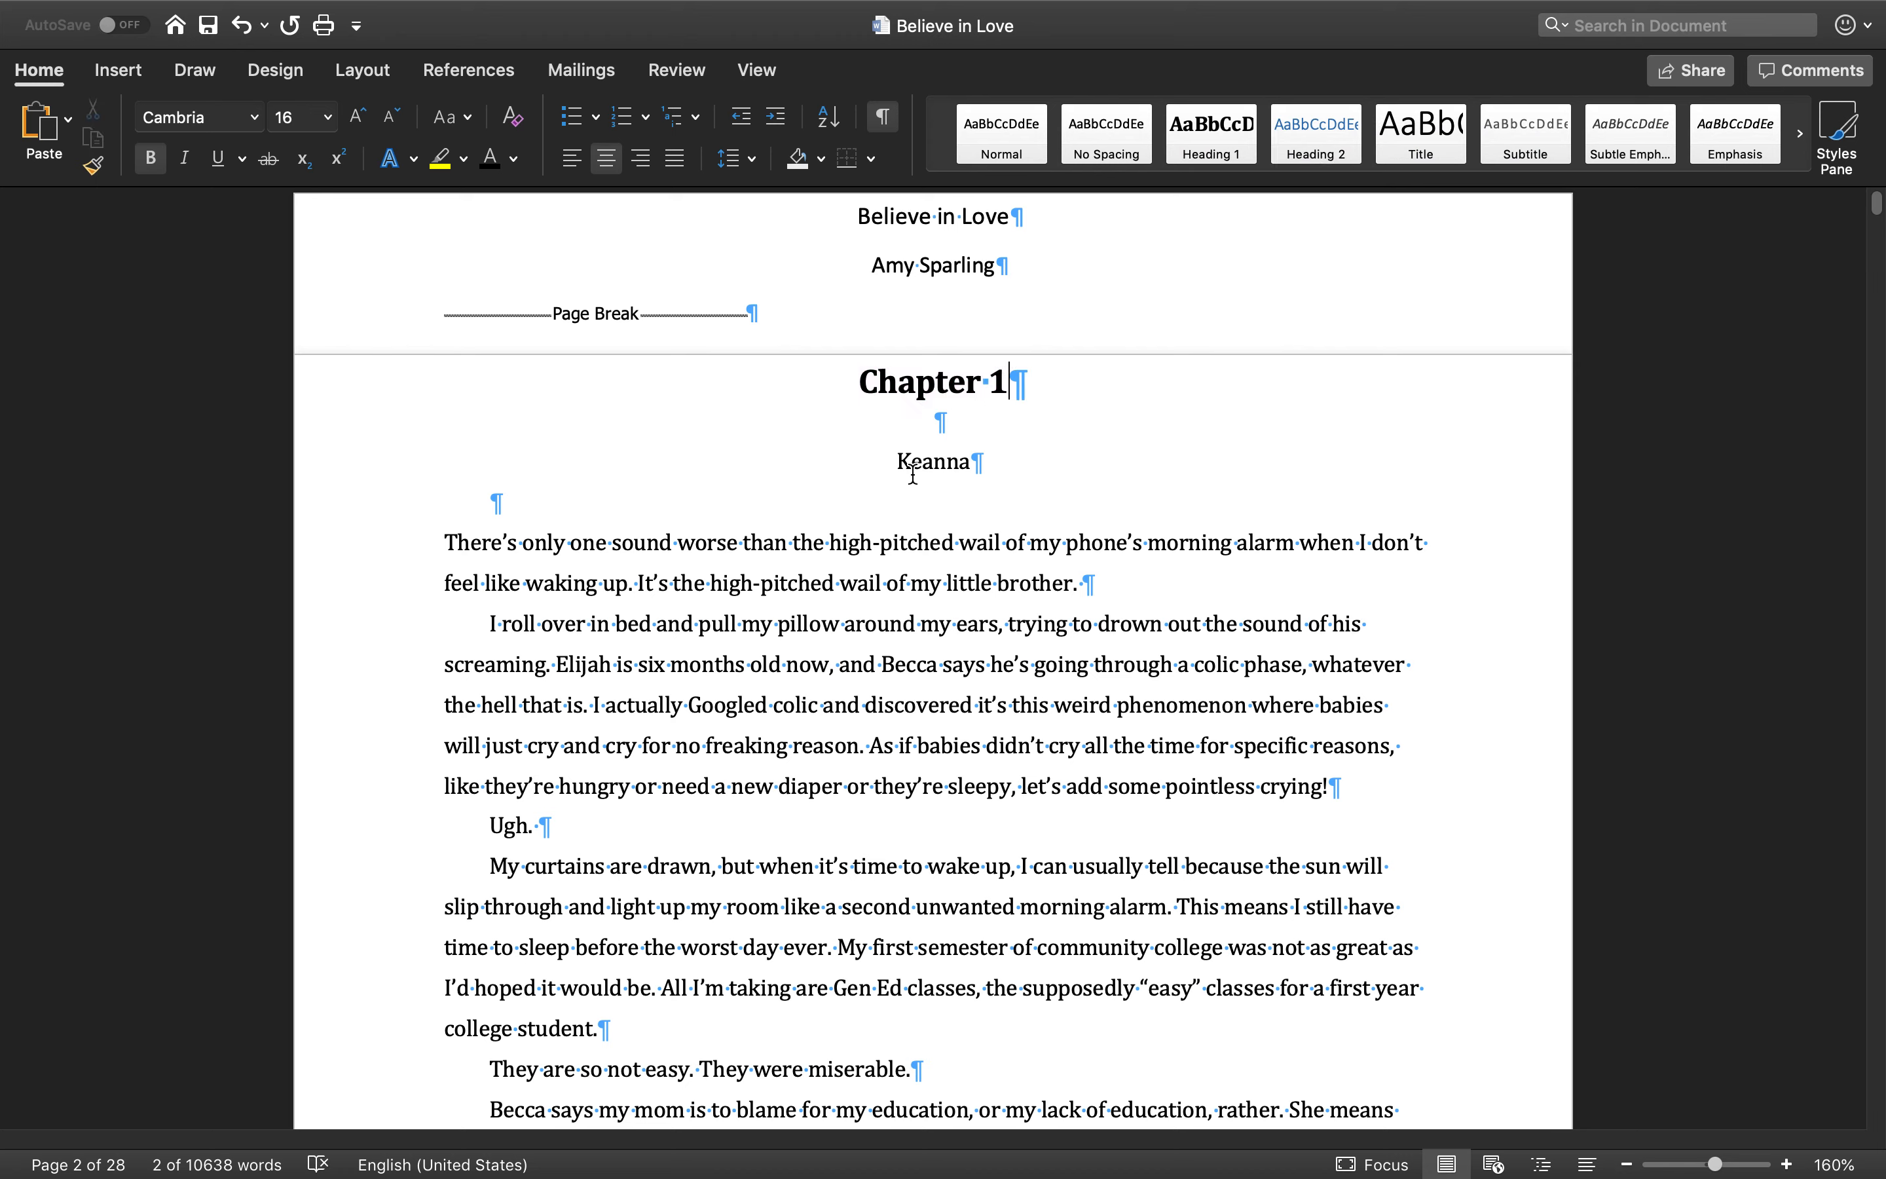
- Try the Heading 1 style on the character name line below "Chapter 1" and undo it
{"action": "triple_click", "coordinate": [921, 460]}
{"action": "left_click", "coordinate": [1218, 148]}
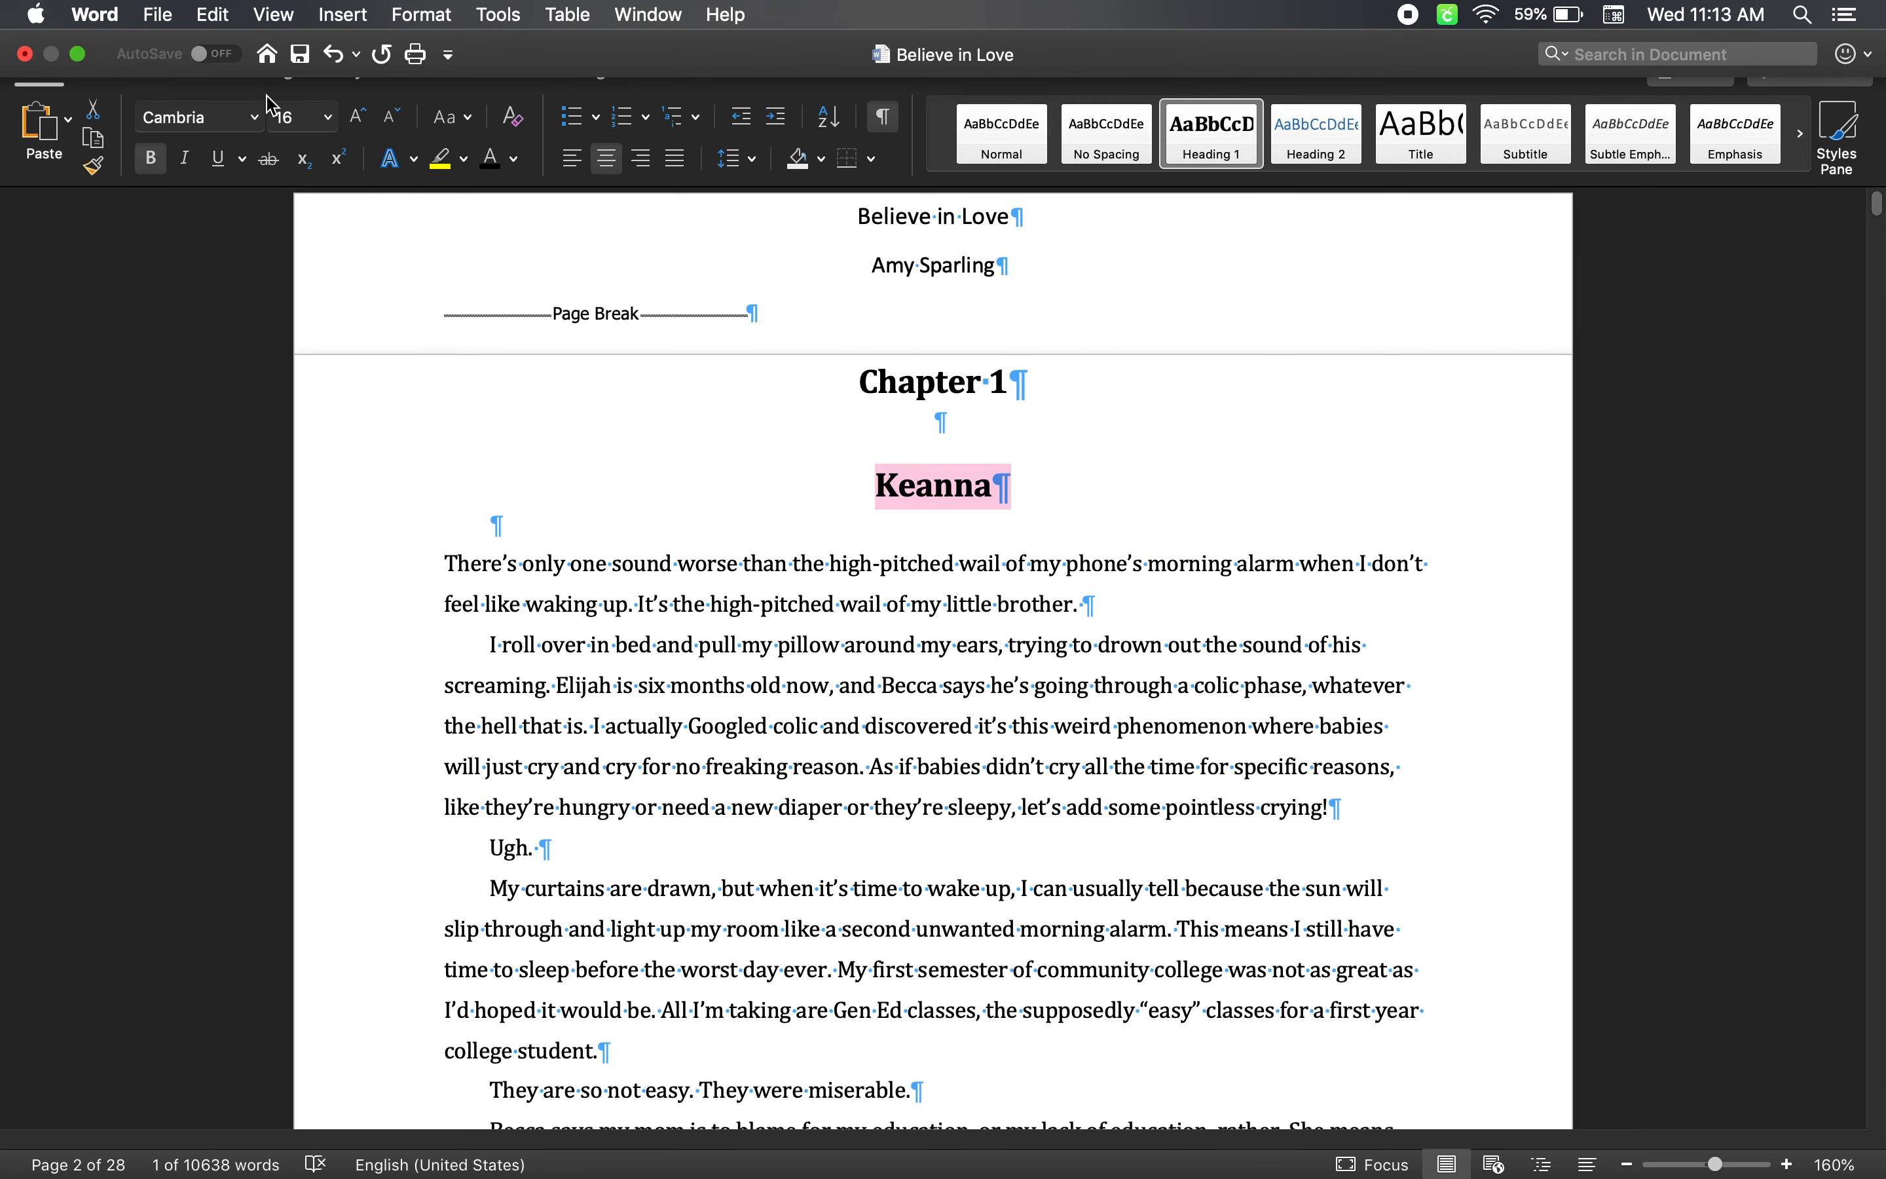
{"action": "left_click", "coordinate": [335, 66]}
{"action": "left_click", "coordinate": [1073, 414]}
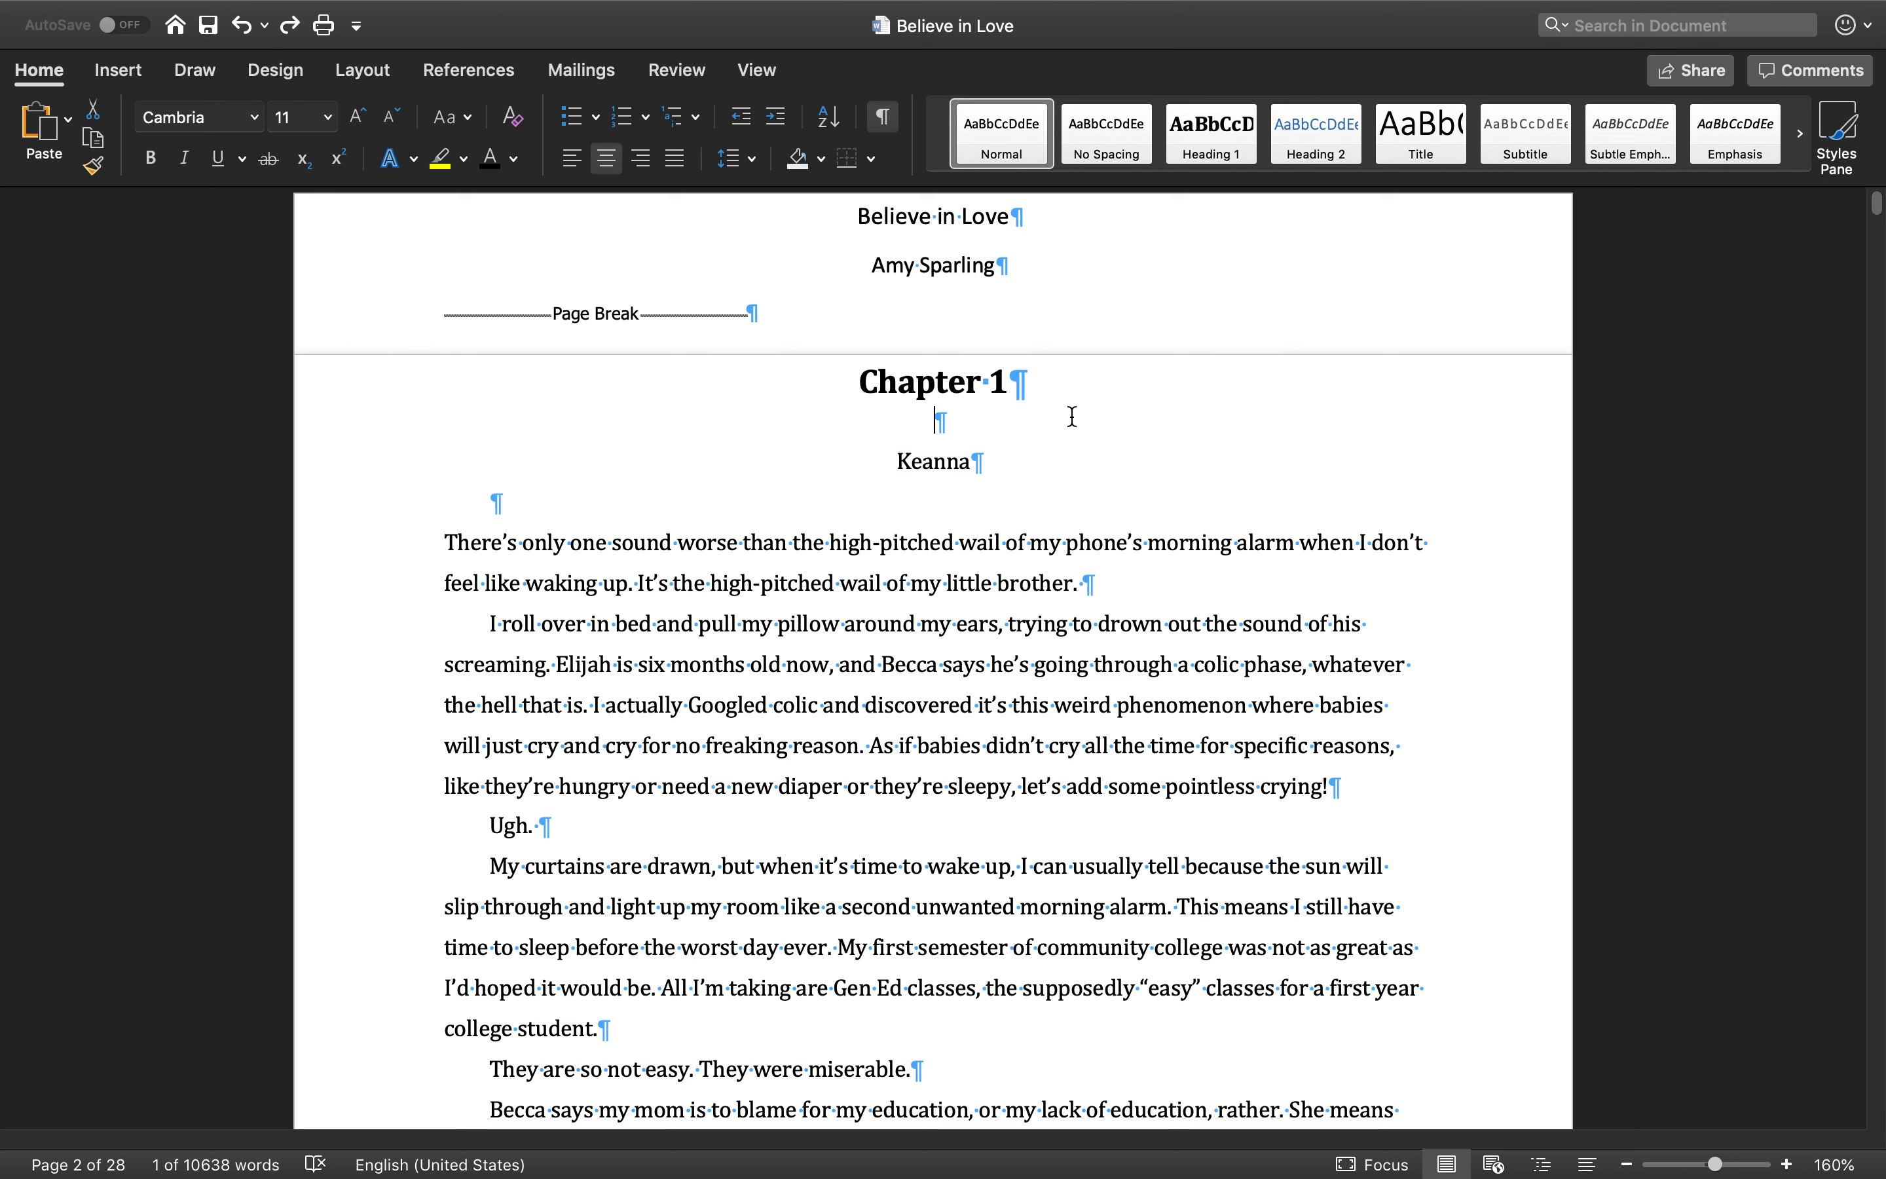
- Hide the paragraph marks and other formatting symbols throughout the document
{"action": "left_click", "coordinate": [1001, 397]}
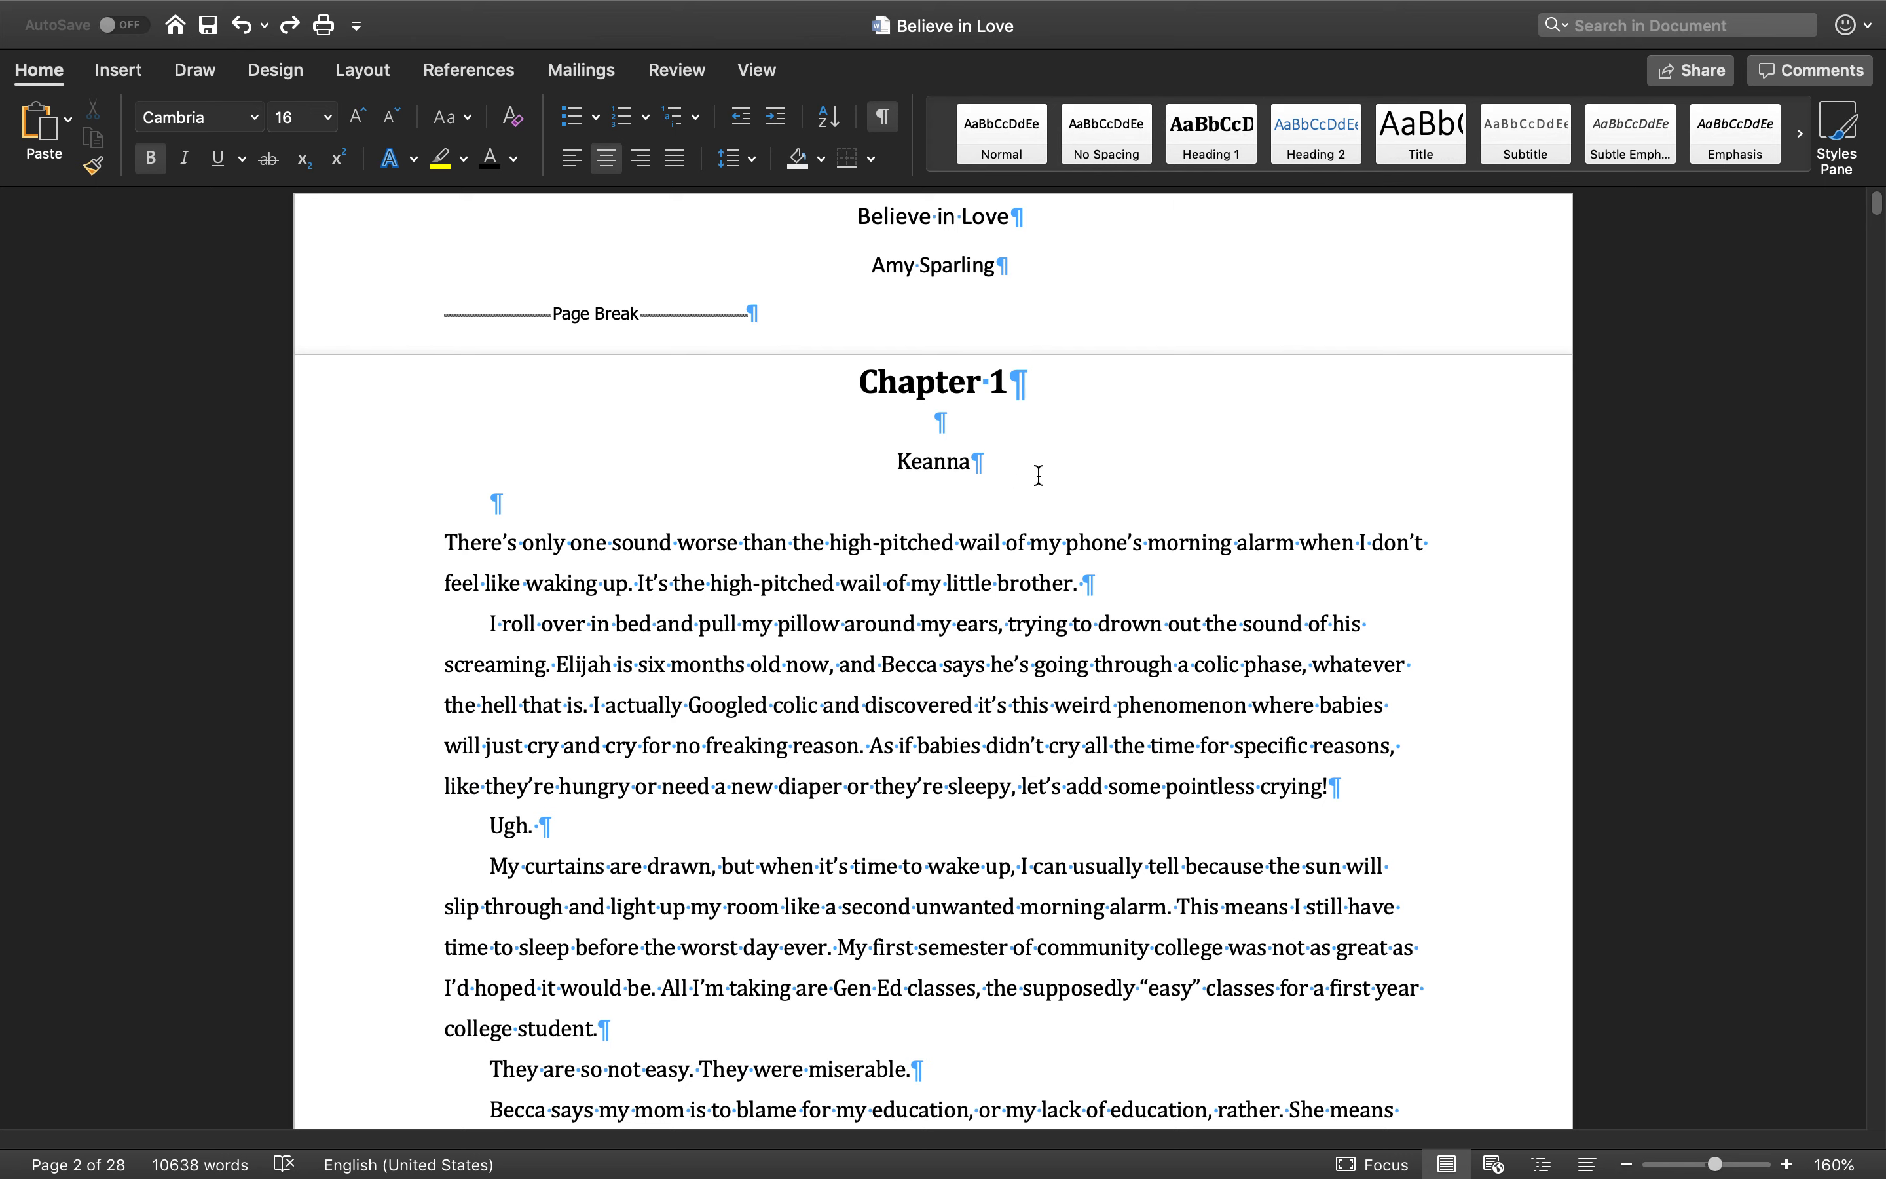
{"action": "left_click", "coordinate": [882, 117]}
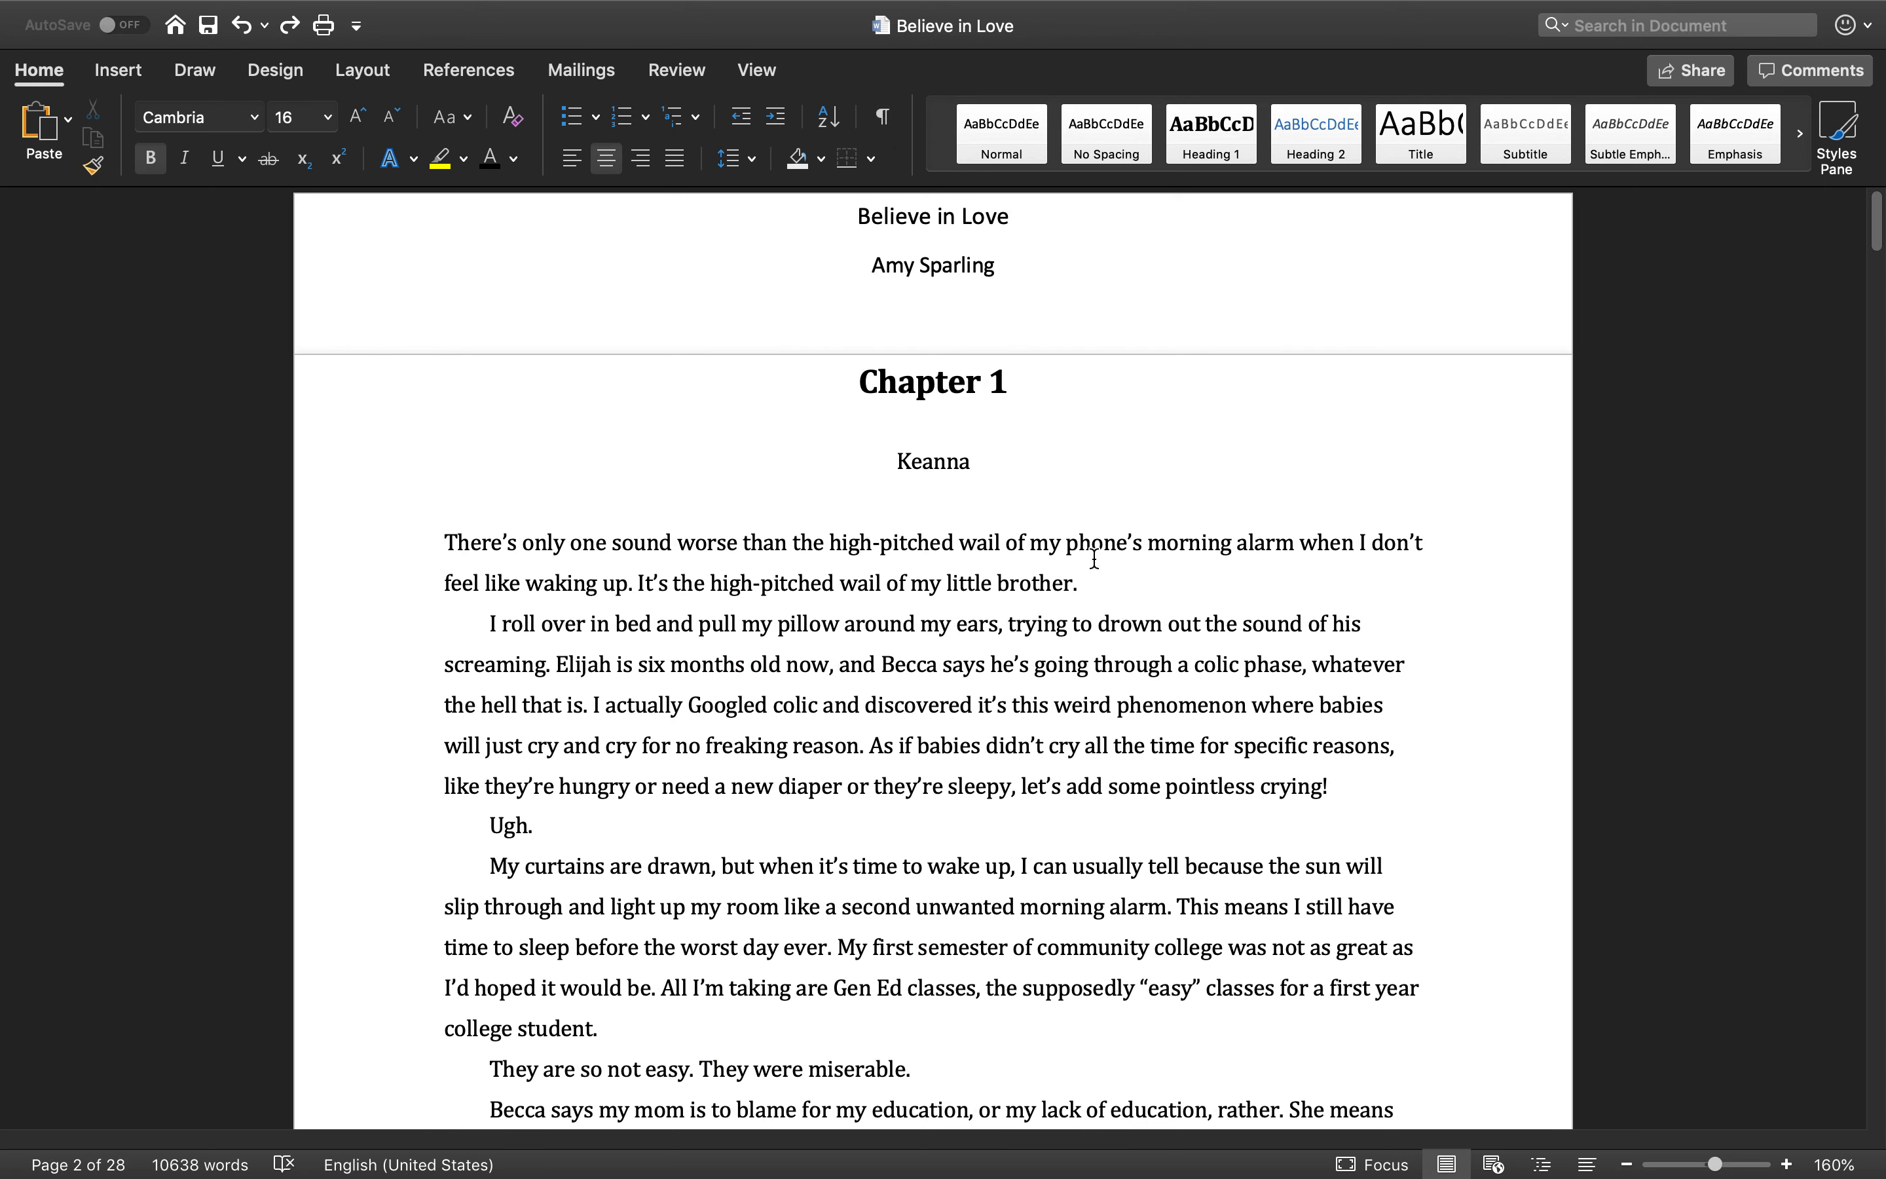
{"action": "left_click", "coordinate": [918, 470]}
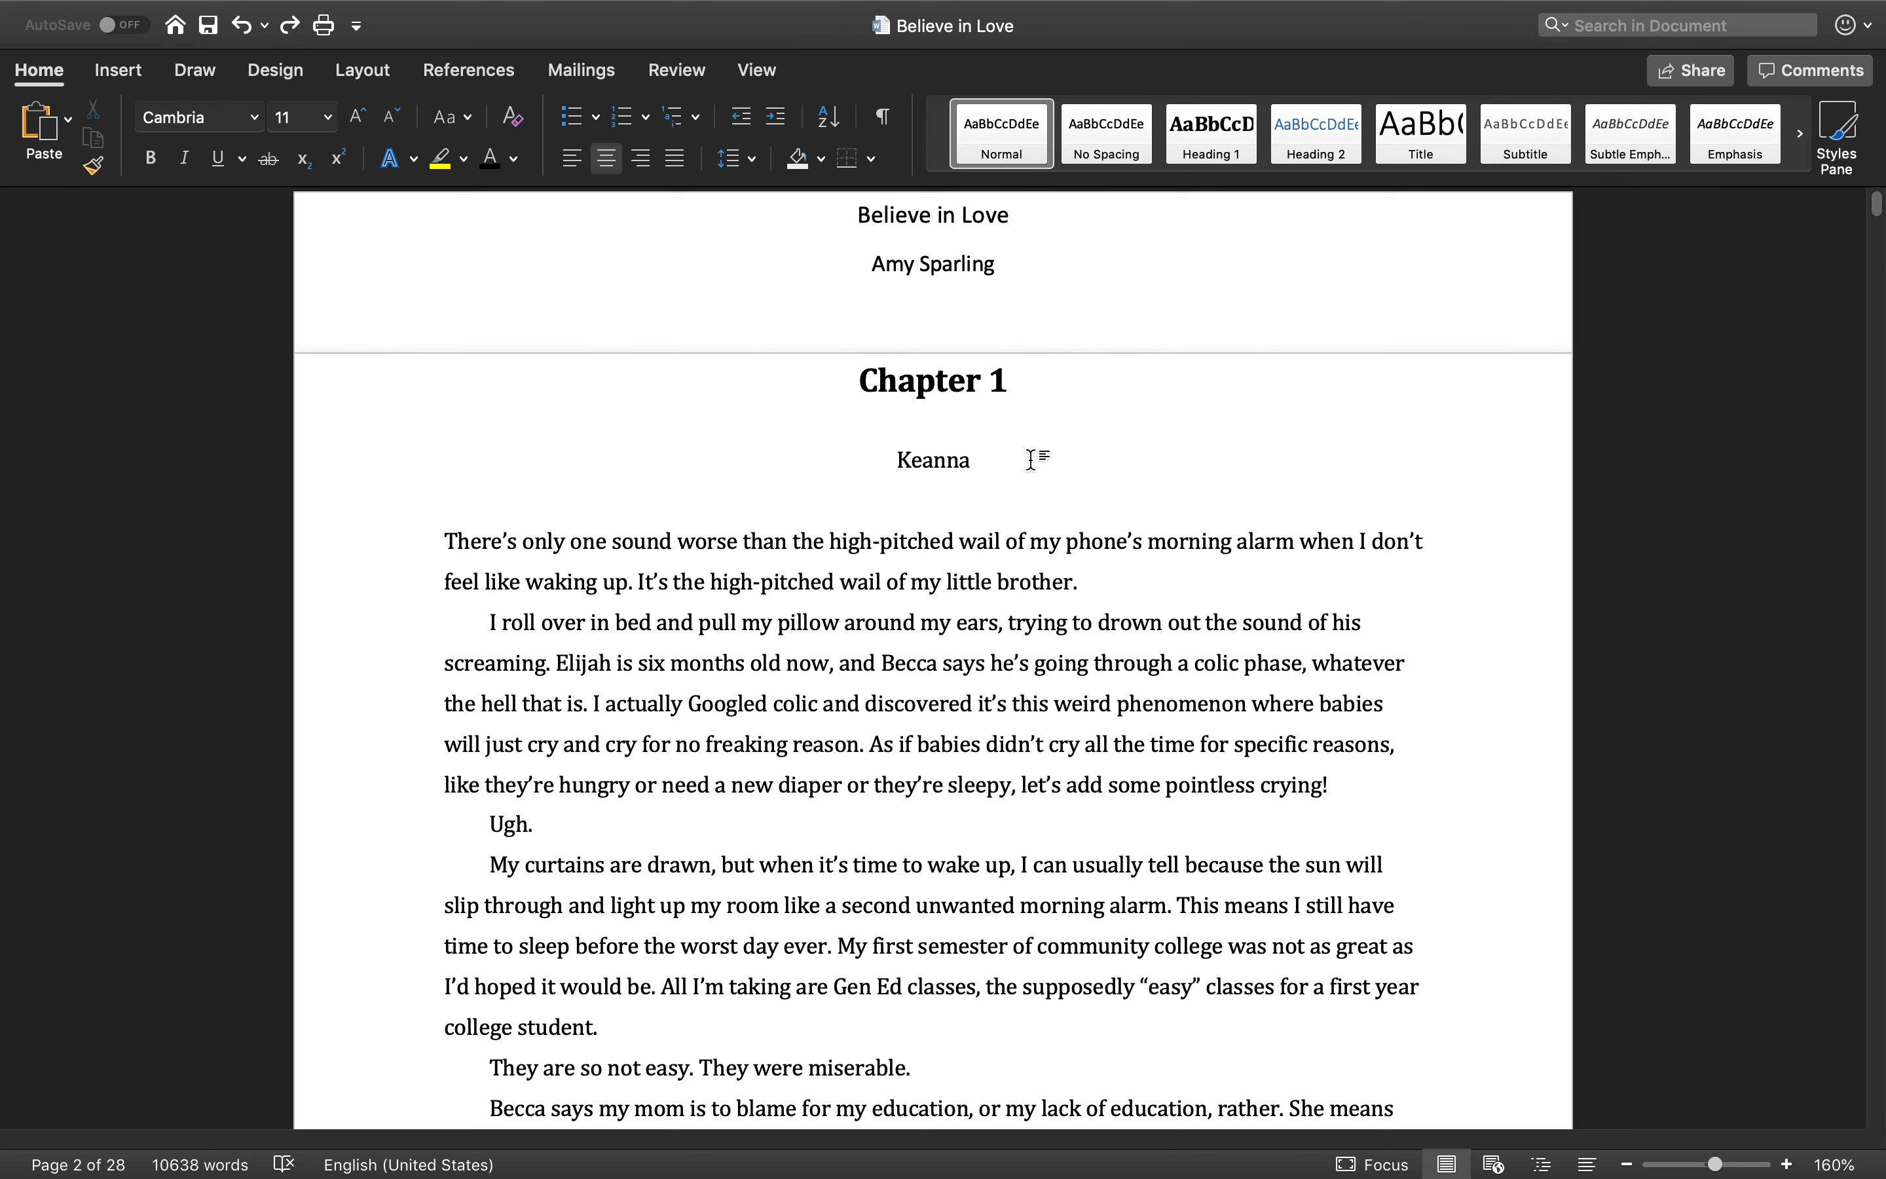
{"action": "scroll", "coordinate": [1031, 460], "scroll_direction": "down", "scroll_amount": 5}
{"action": "left_click", "coordinate": [413, 366]}
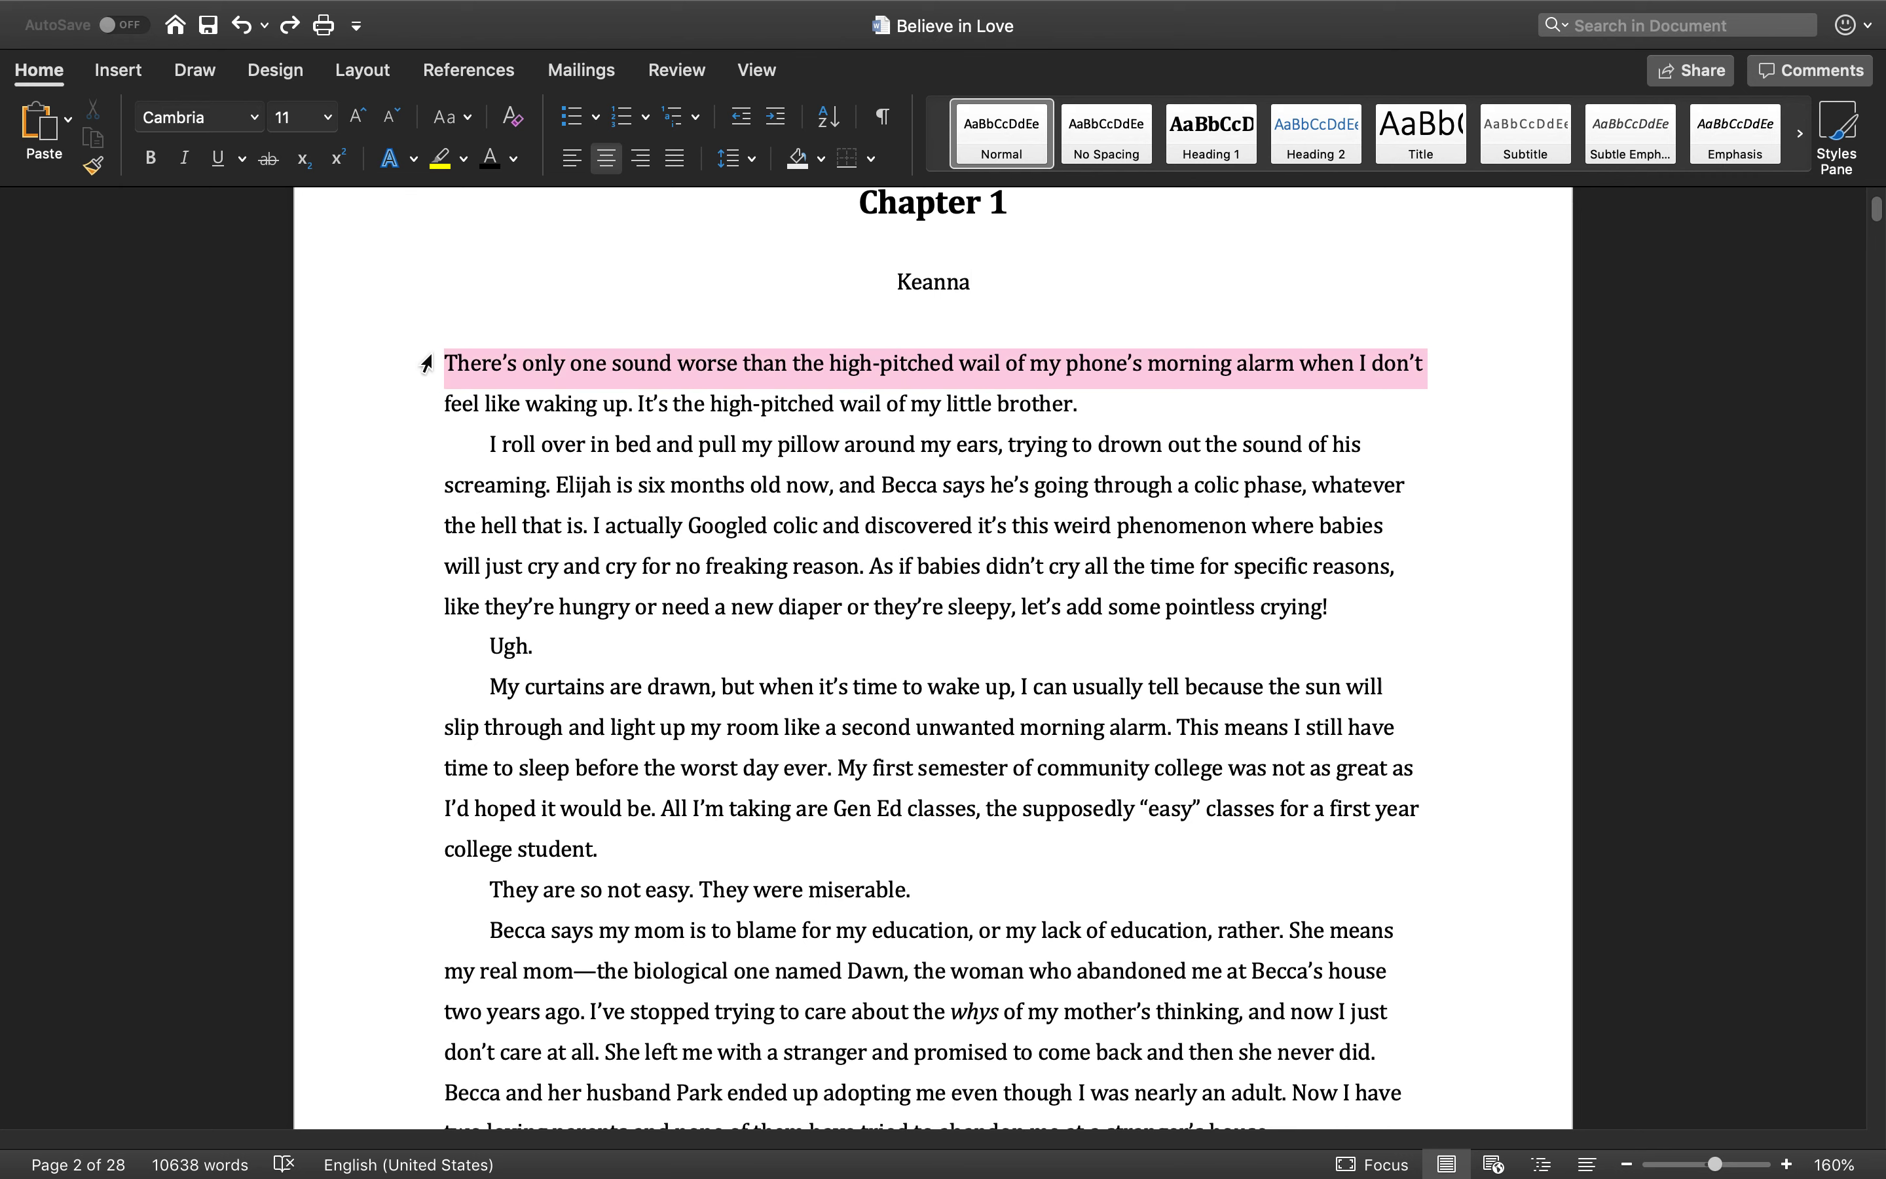
{"action": "left_click", "coordinate": [450, 364]}
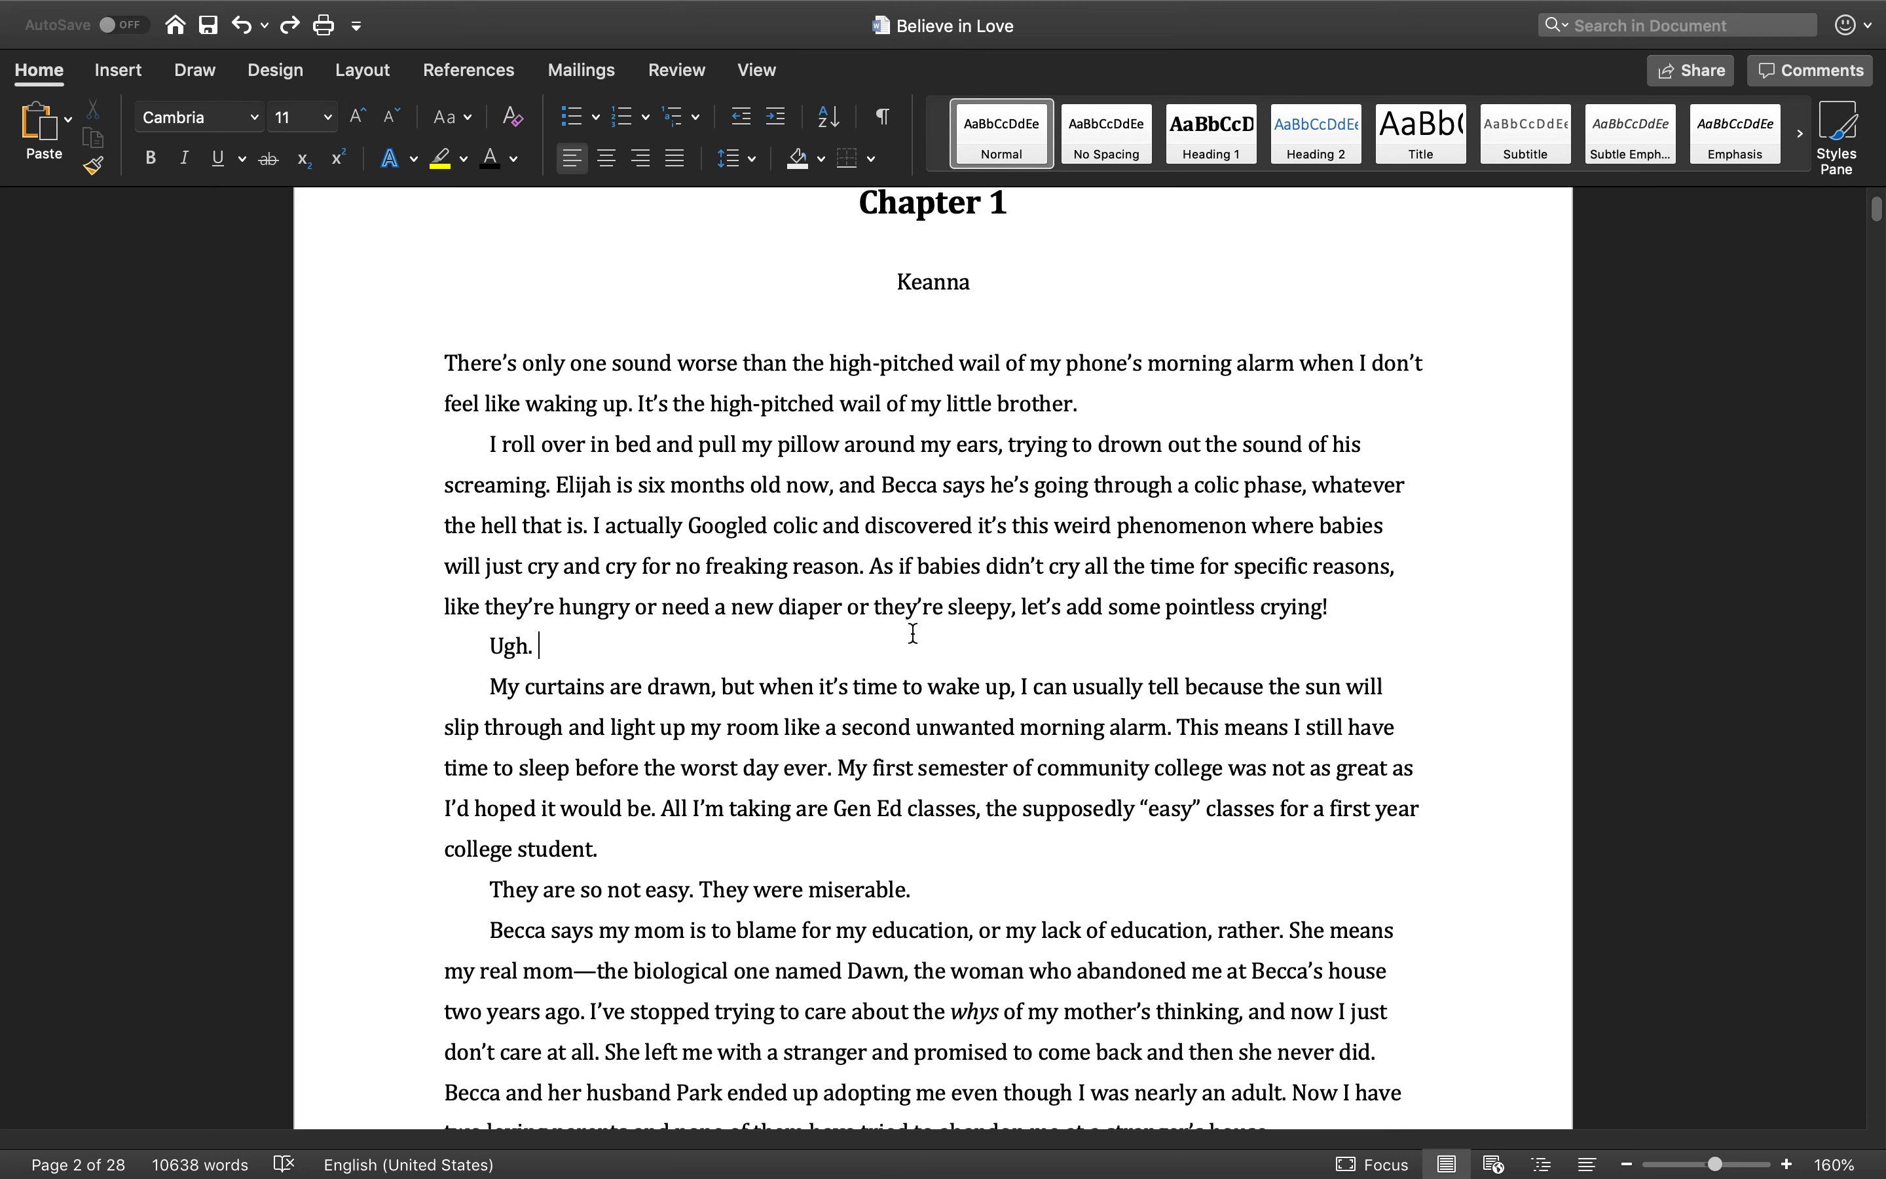
{"action": "scroll", "coordinate": [913, 633], "scroll_direction": "up", "scroll_amount": 3}
{"action": "scroll", "coordinate": [913, 631], "scroll_direction": "down", "scroll_amount": 1}
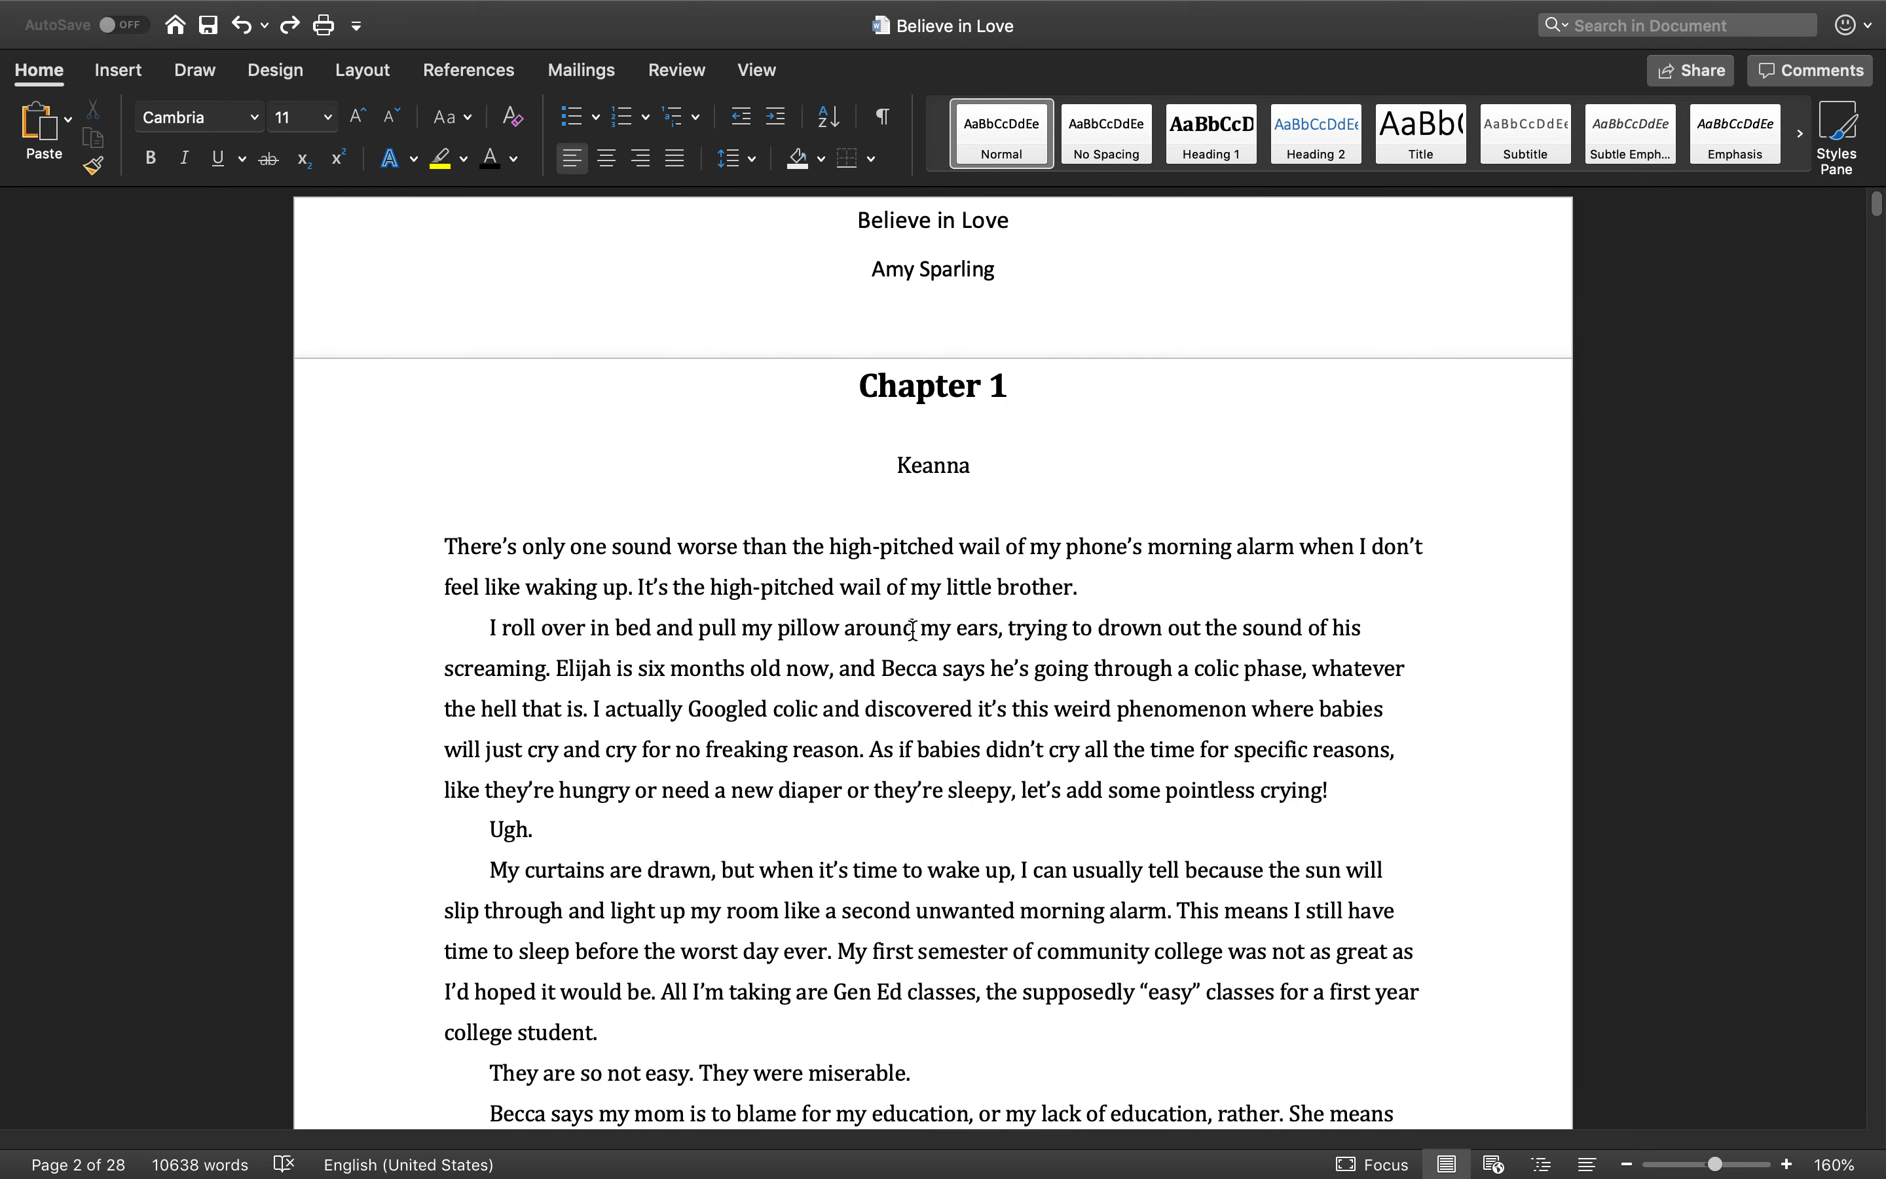
- Select the whole manuscript and set its line spacing to 2.0
{"action": "key", "text": "super+a"}
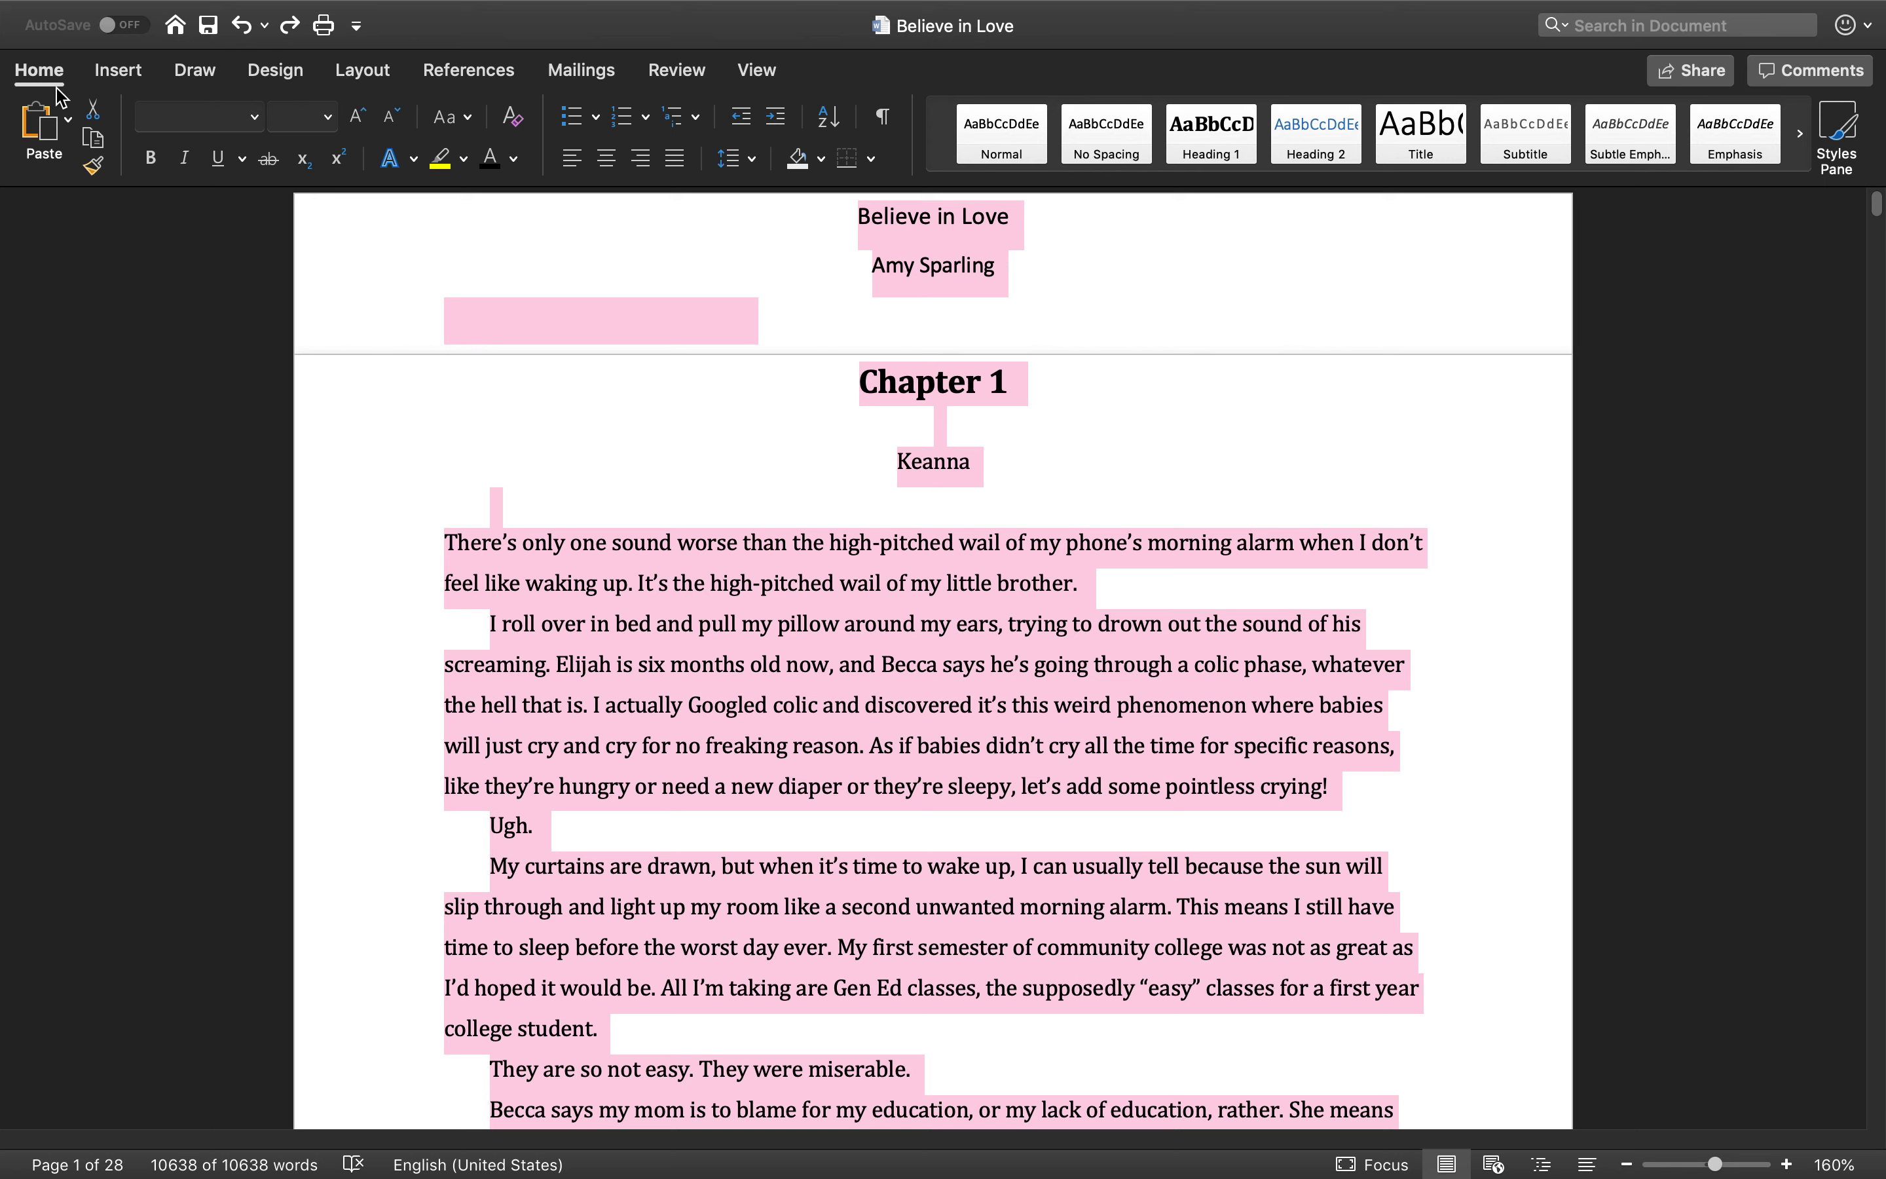
{"action": "left_click", "coordinate": [218, 14]}
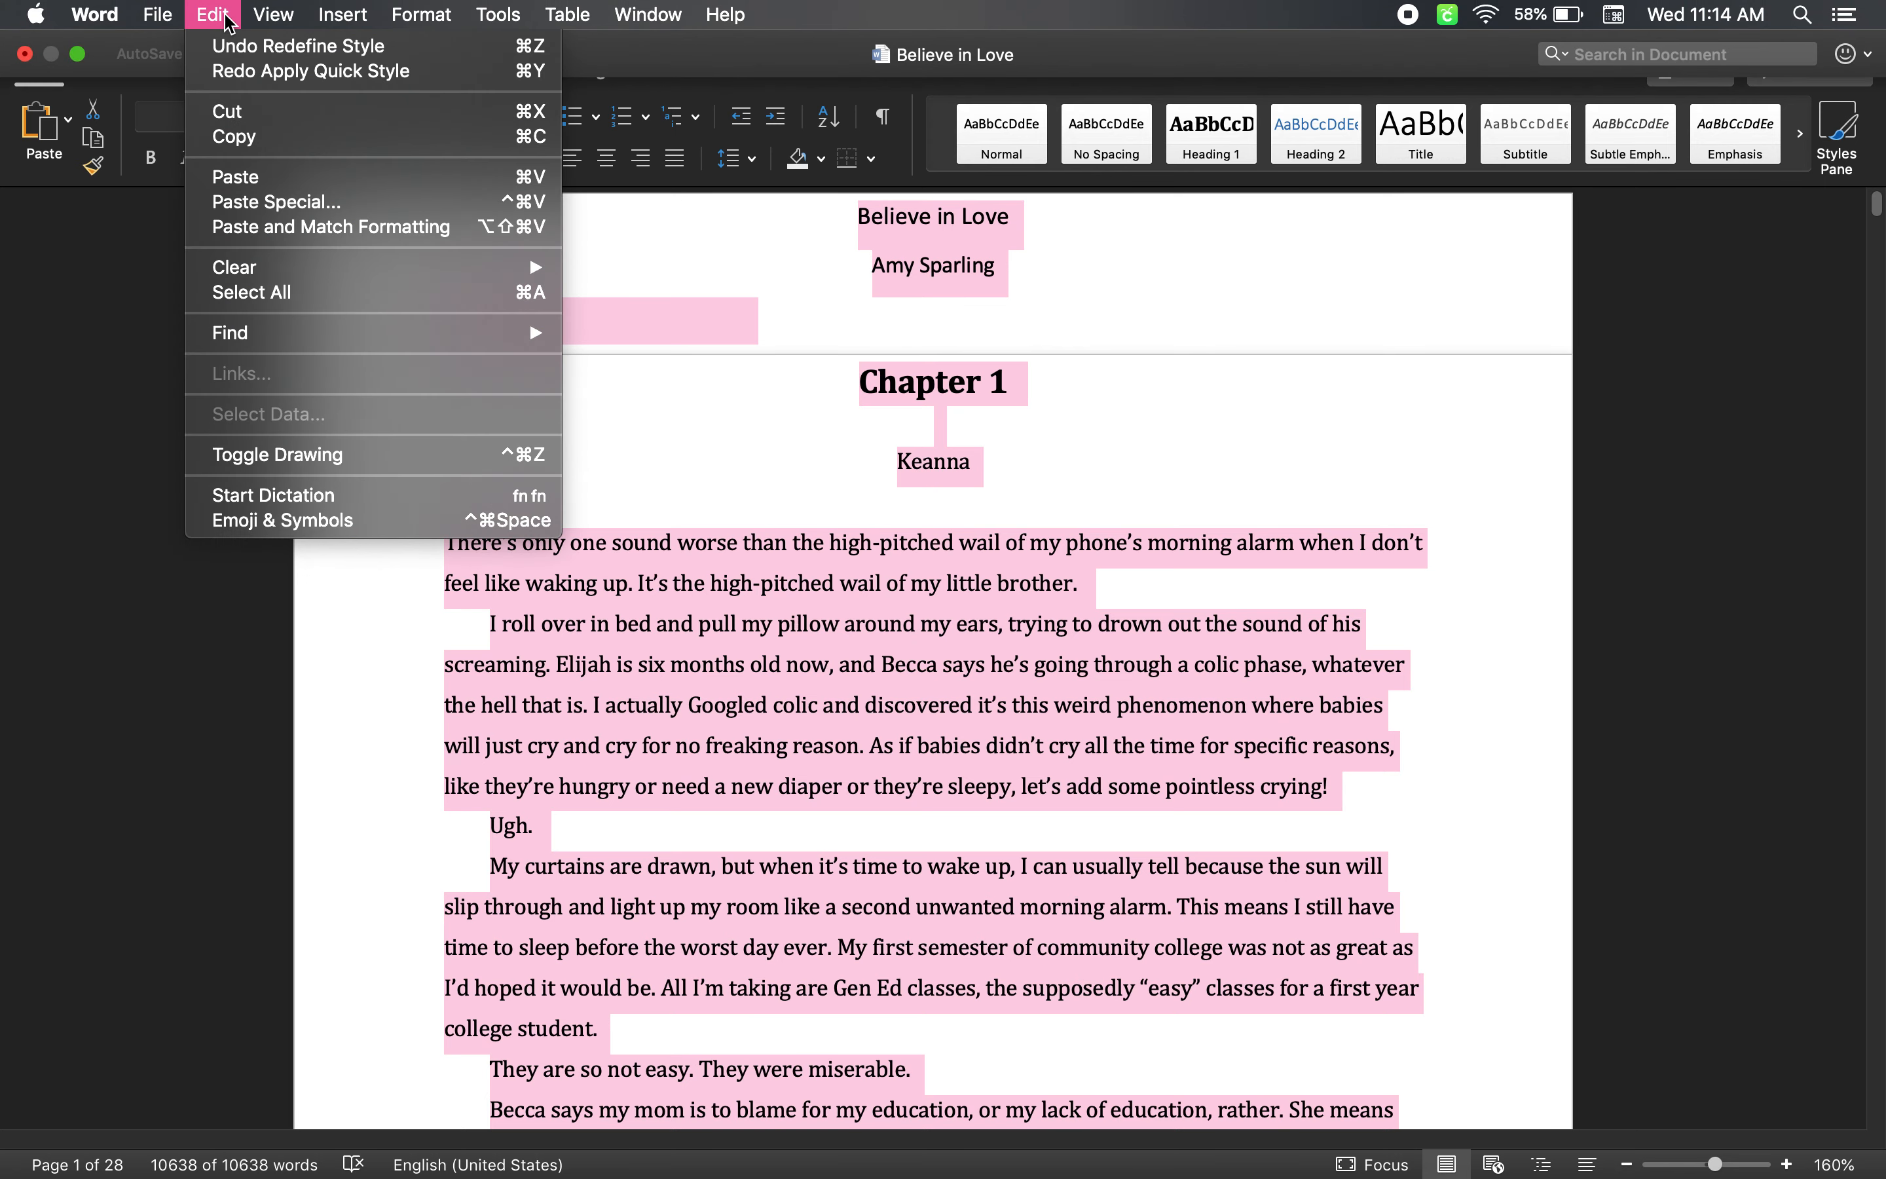
{"action": "left_click", "coordinate": [352, 293]}
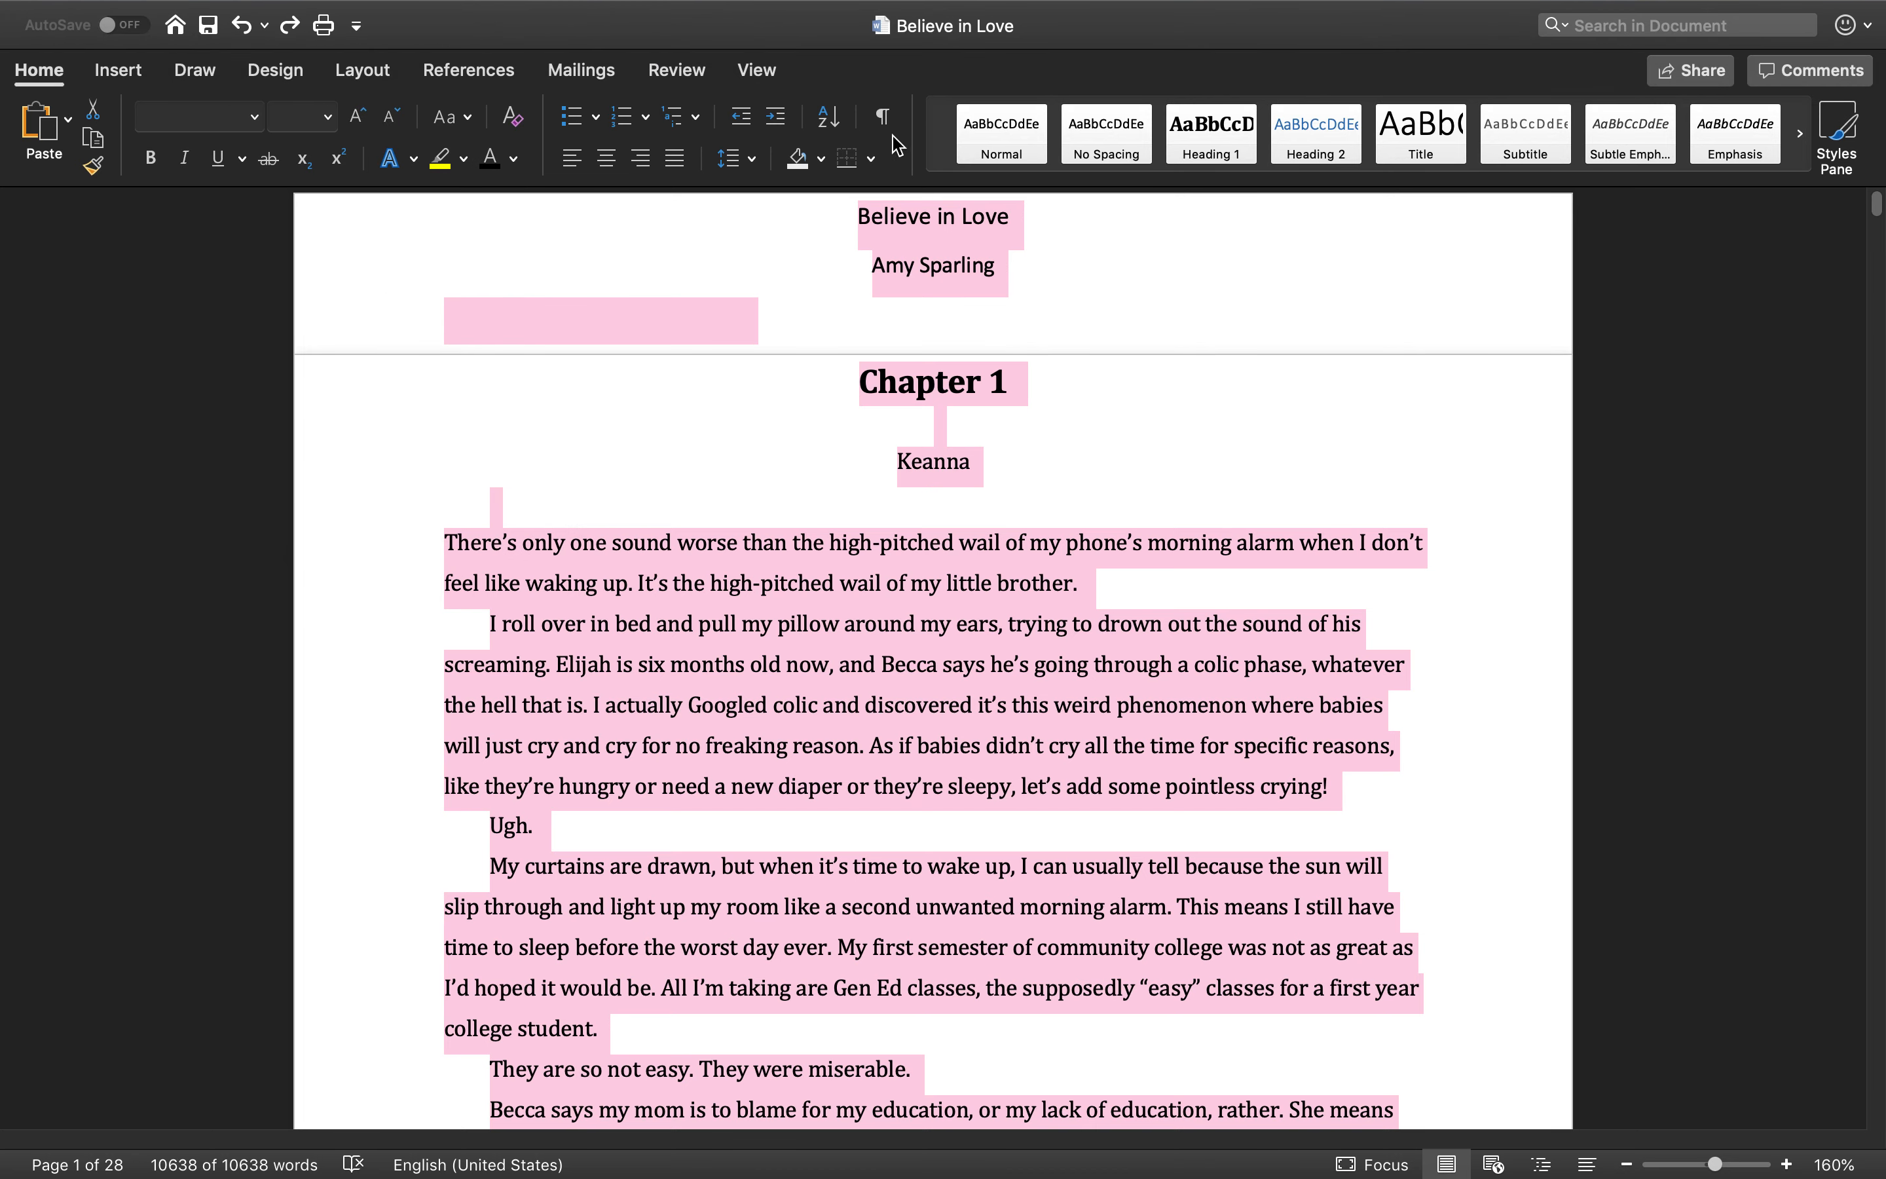
{"action": "left_click", "coordinate": [733, 164]}
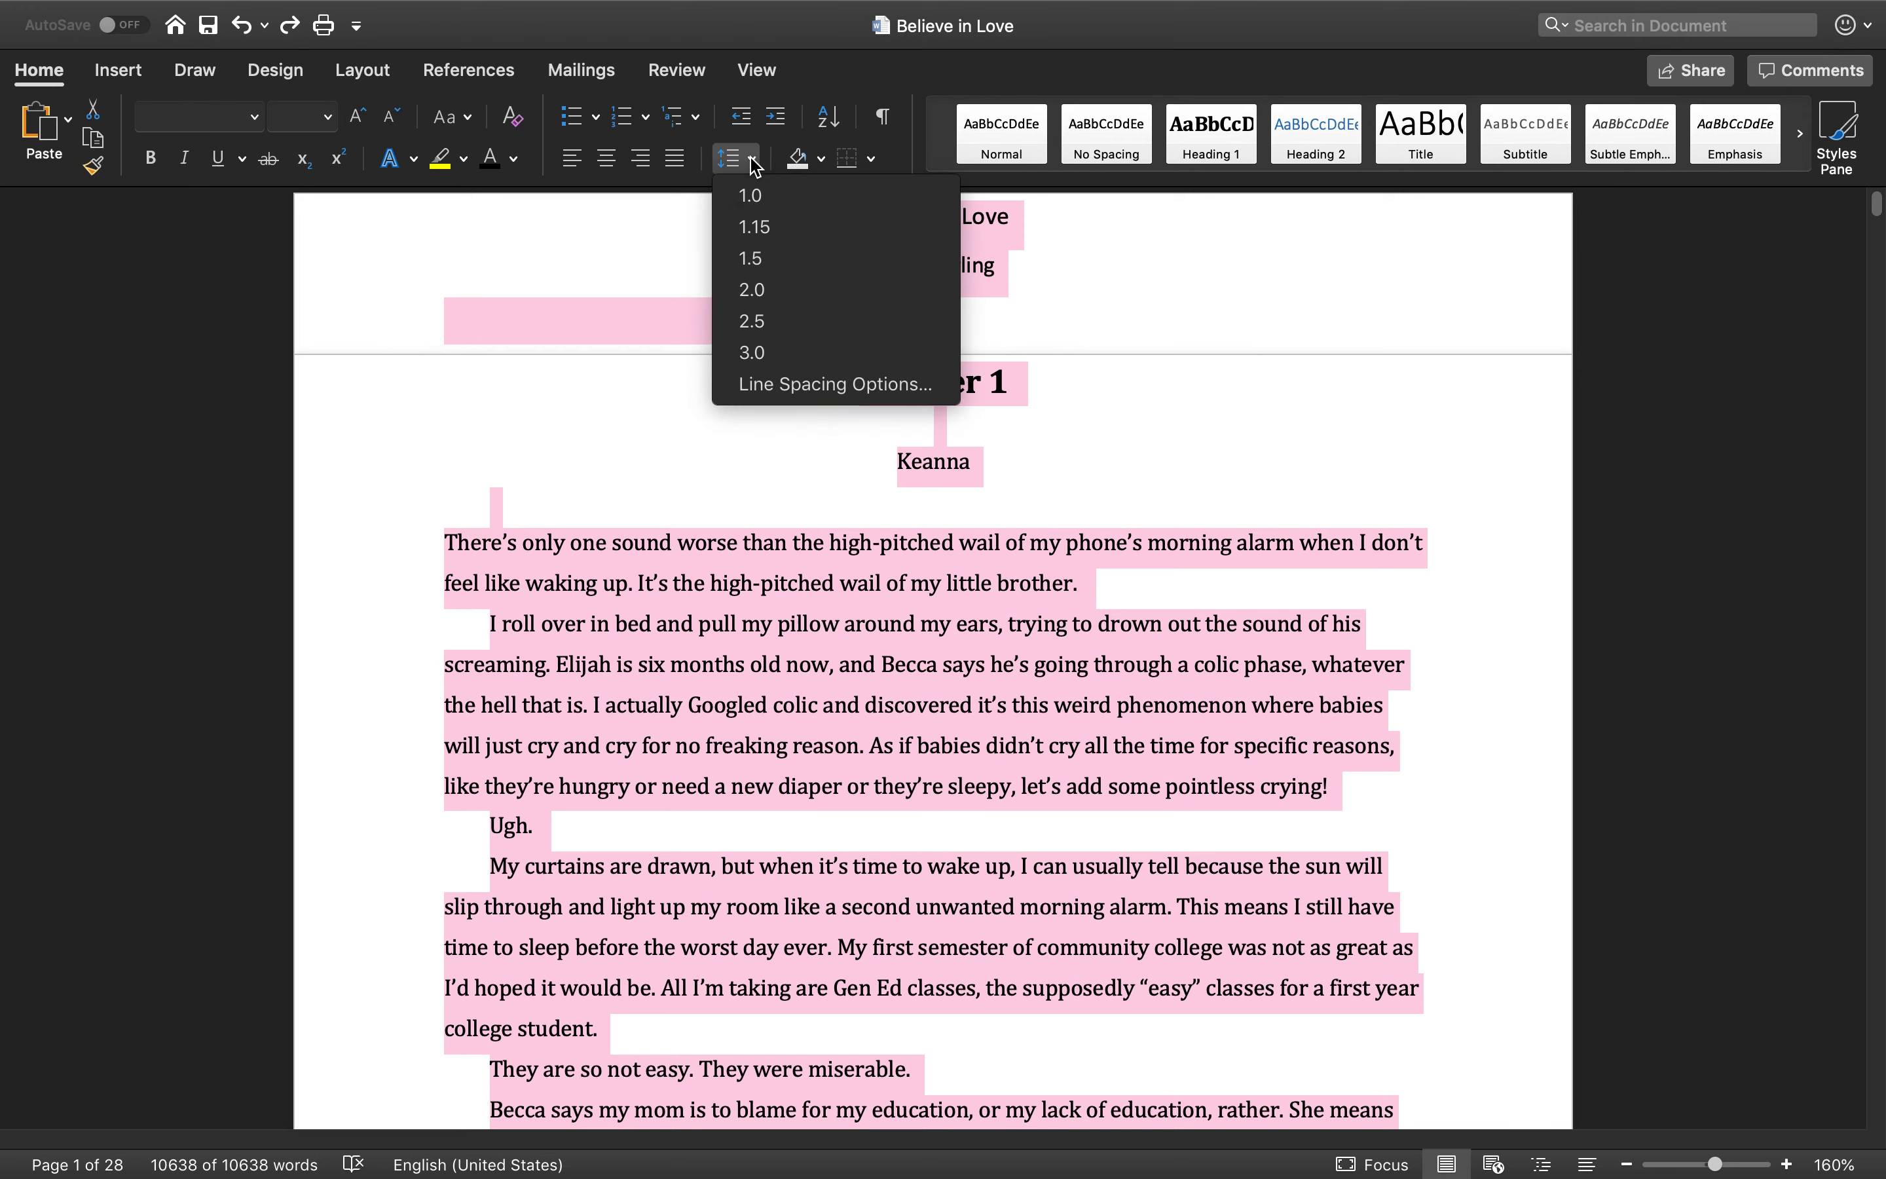
{"action": "left_click", "coordinate": [766, 291]}
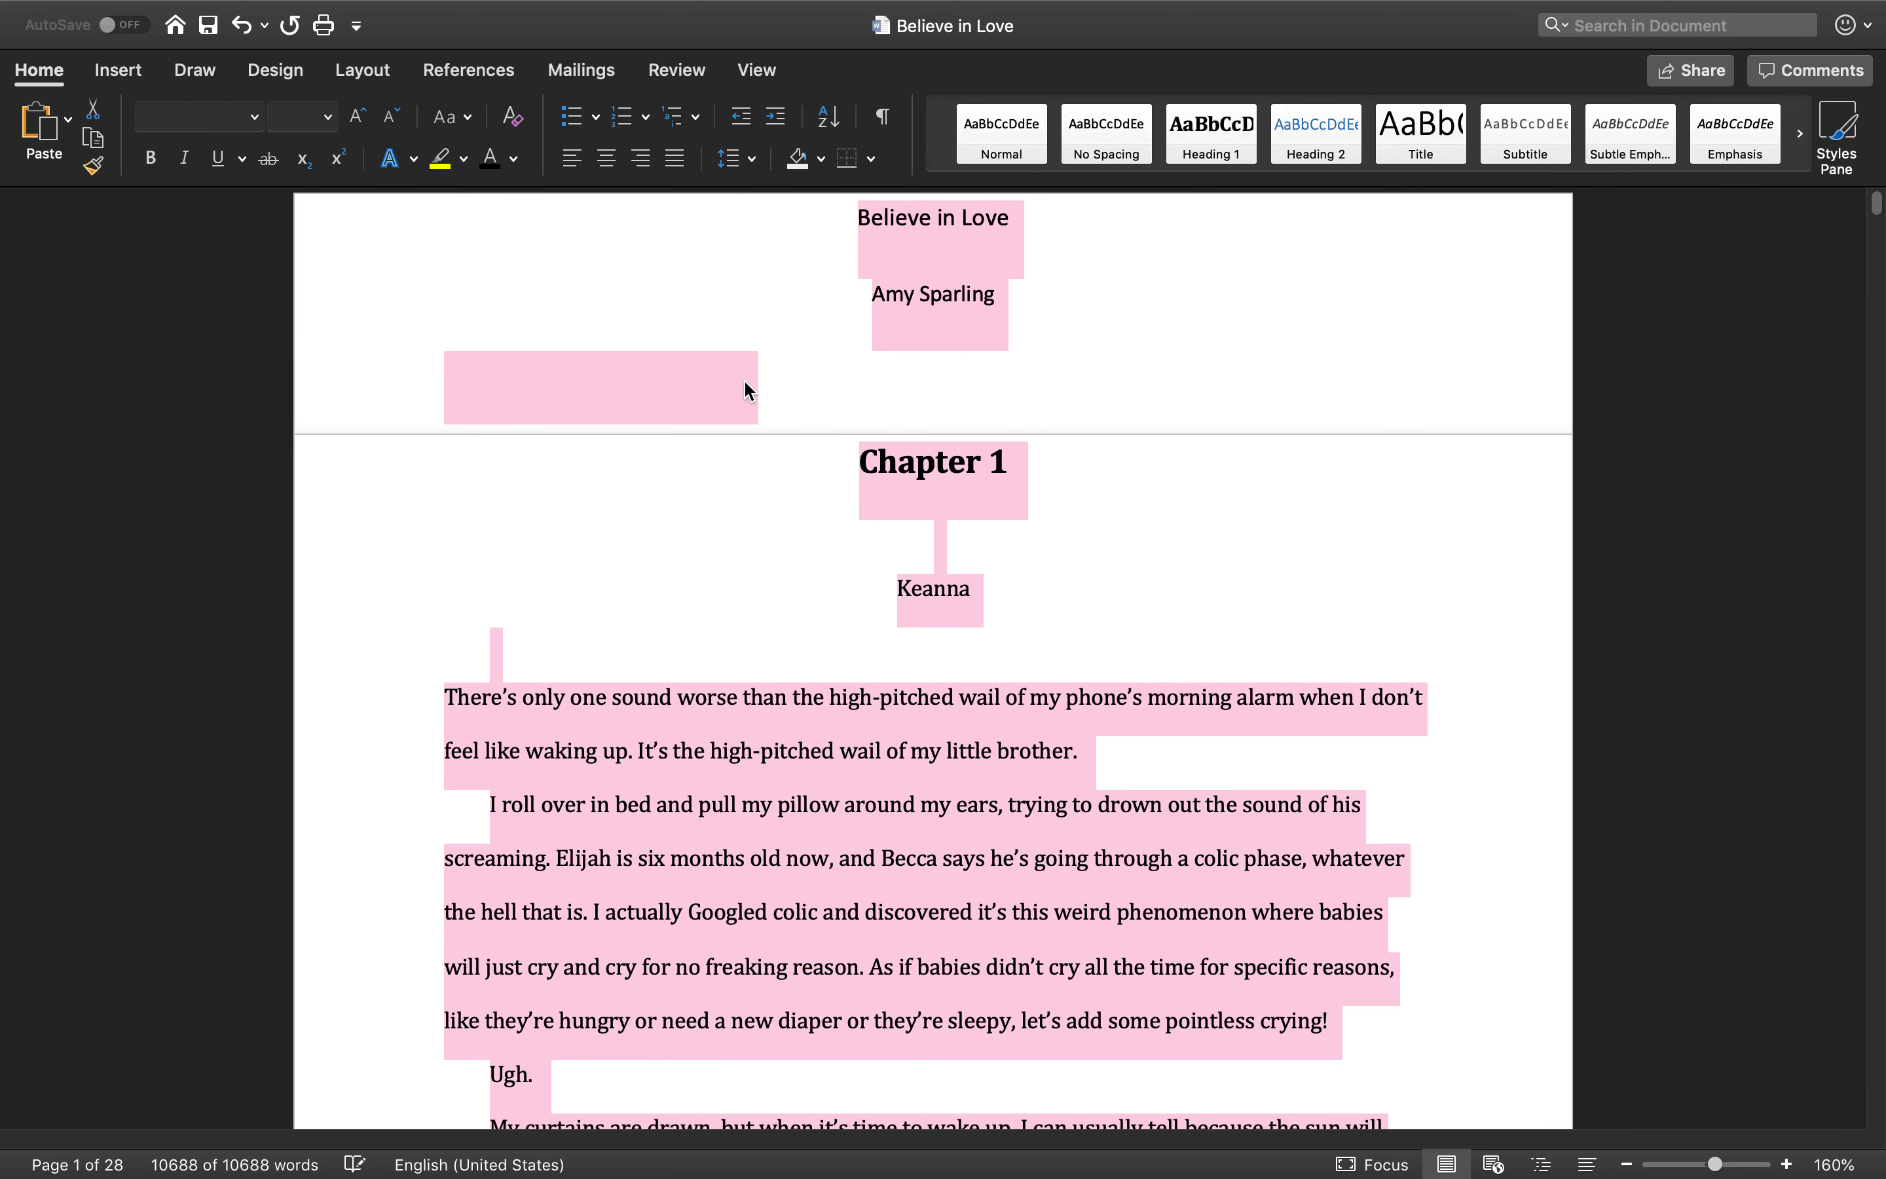
- Set the selected text's paragraph formatting to Double line spacing with no added space between paragraphs of the same style
{"action": "right_click", "coordinate": [663, 819]}
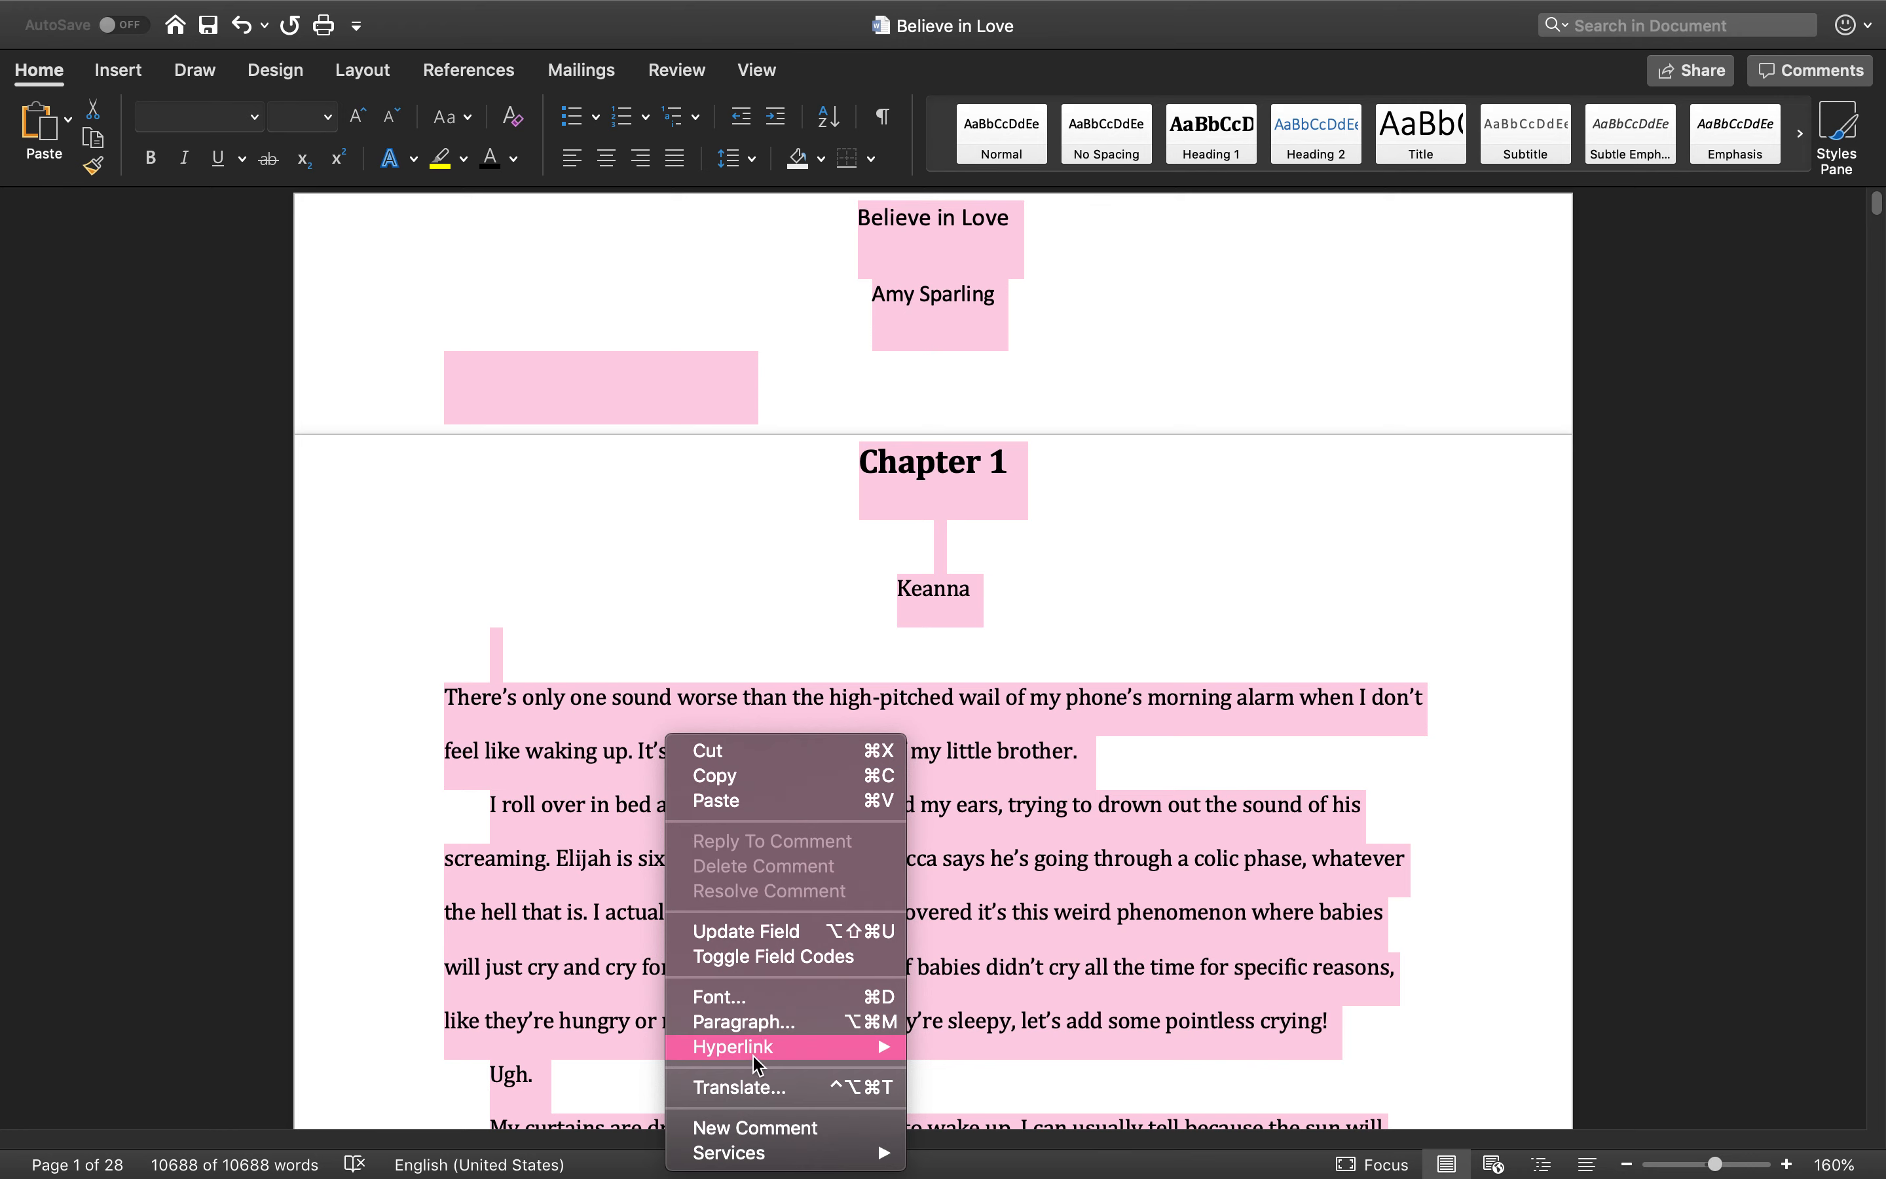
{"action": "left_click", "coordinate": [771, 1023]}
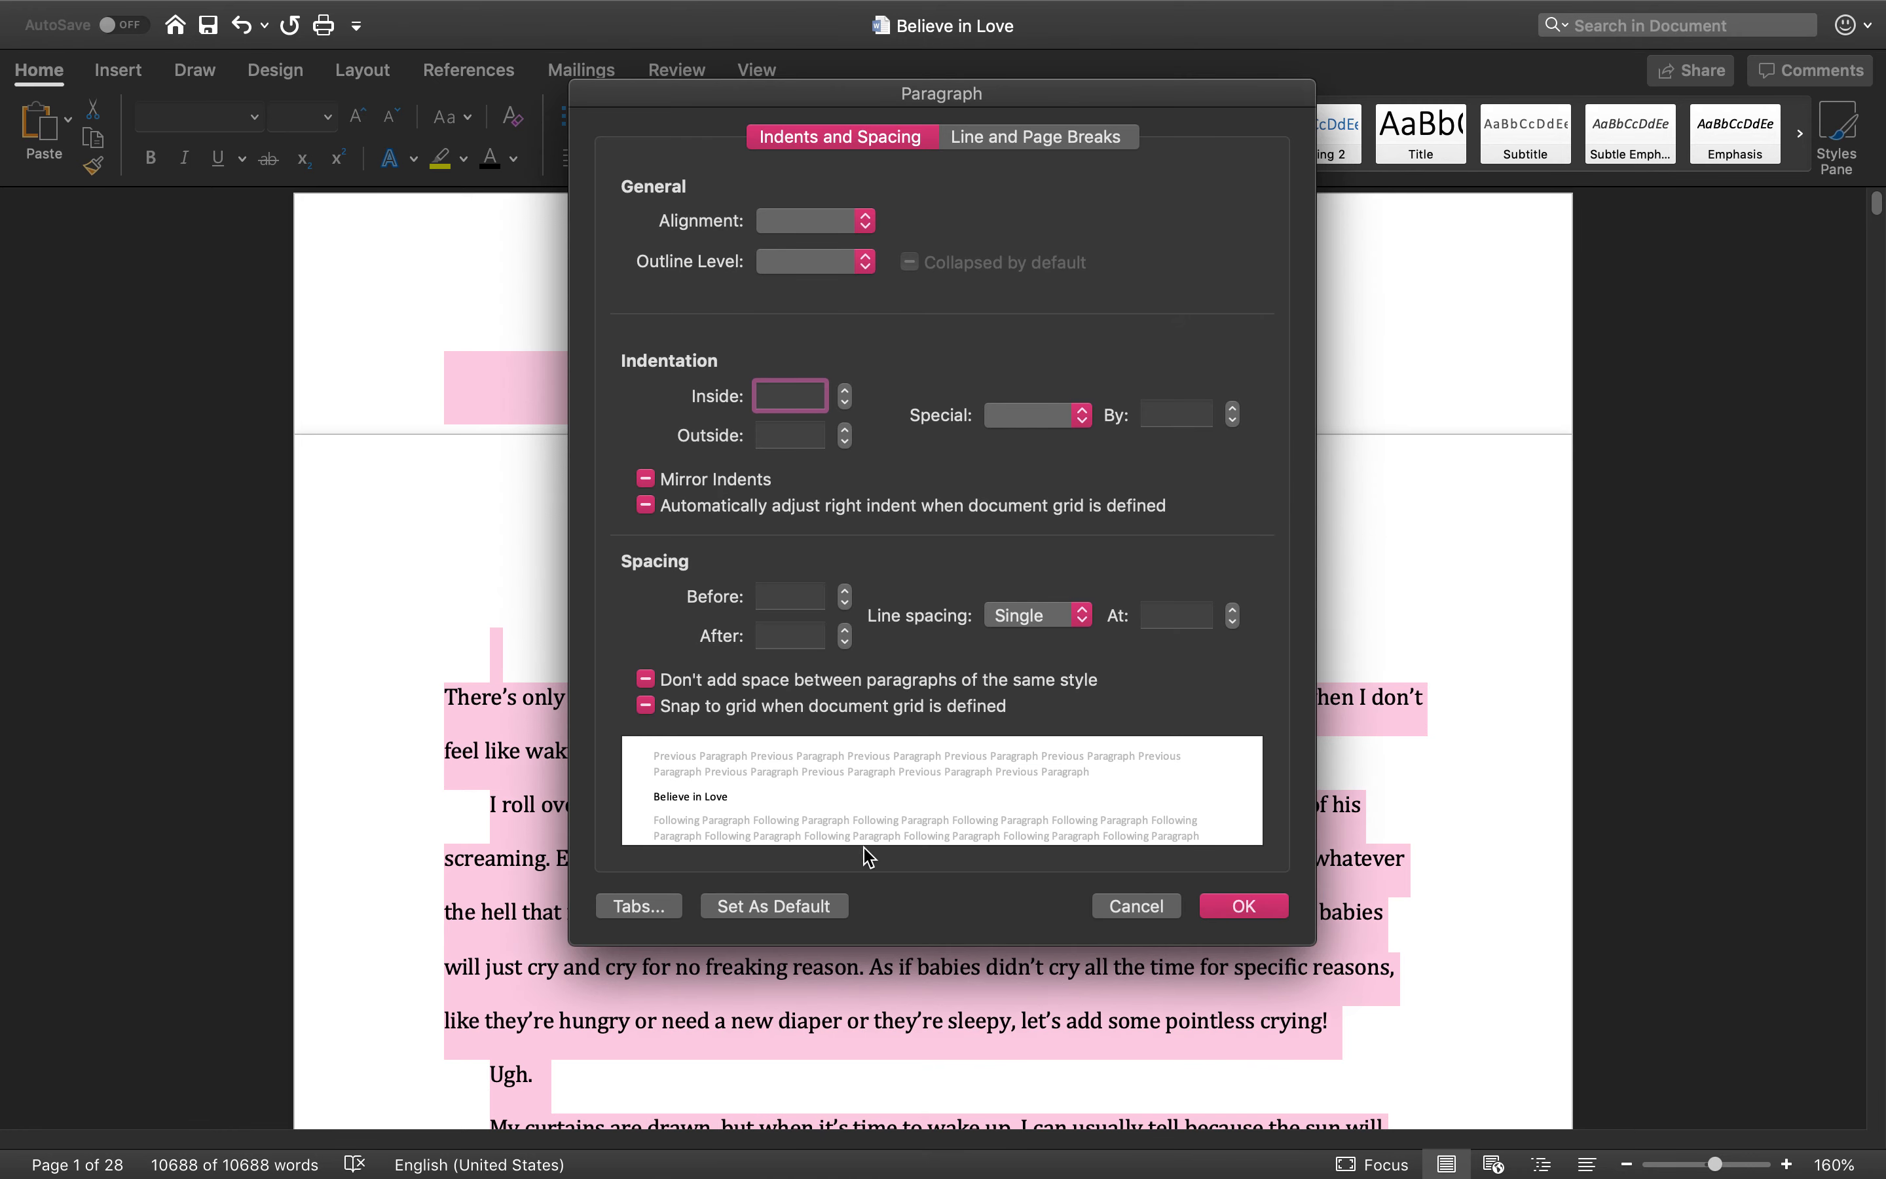
{"action": "left_click", "coordinate": [1035, 622]}
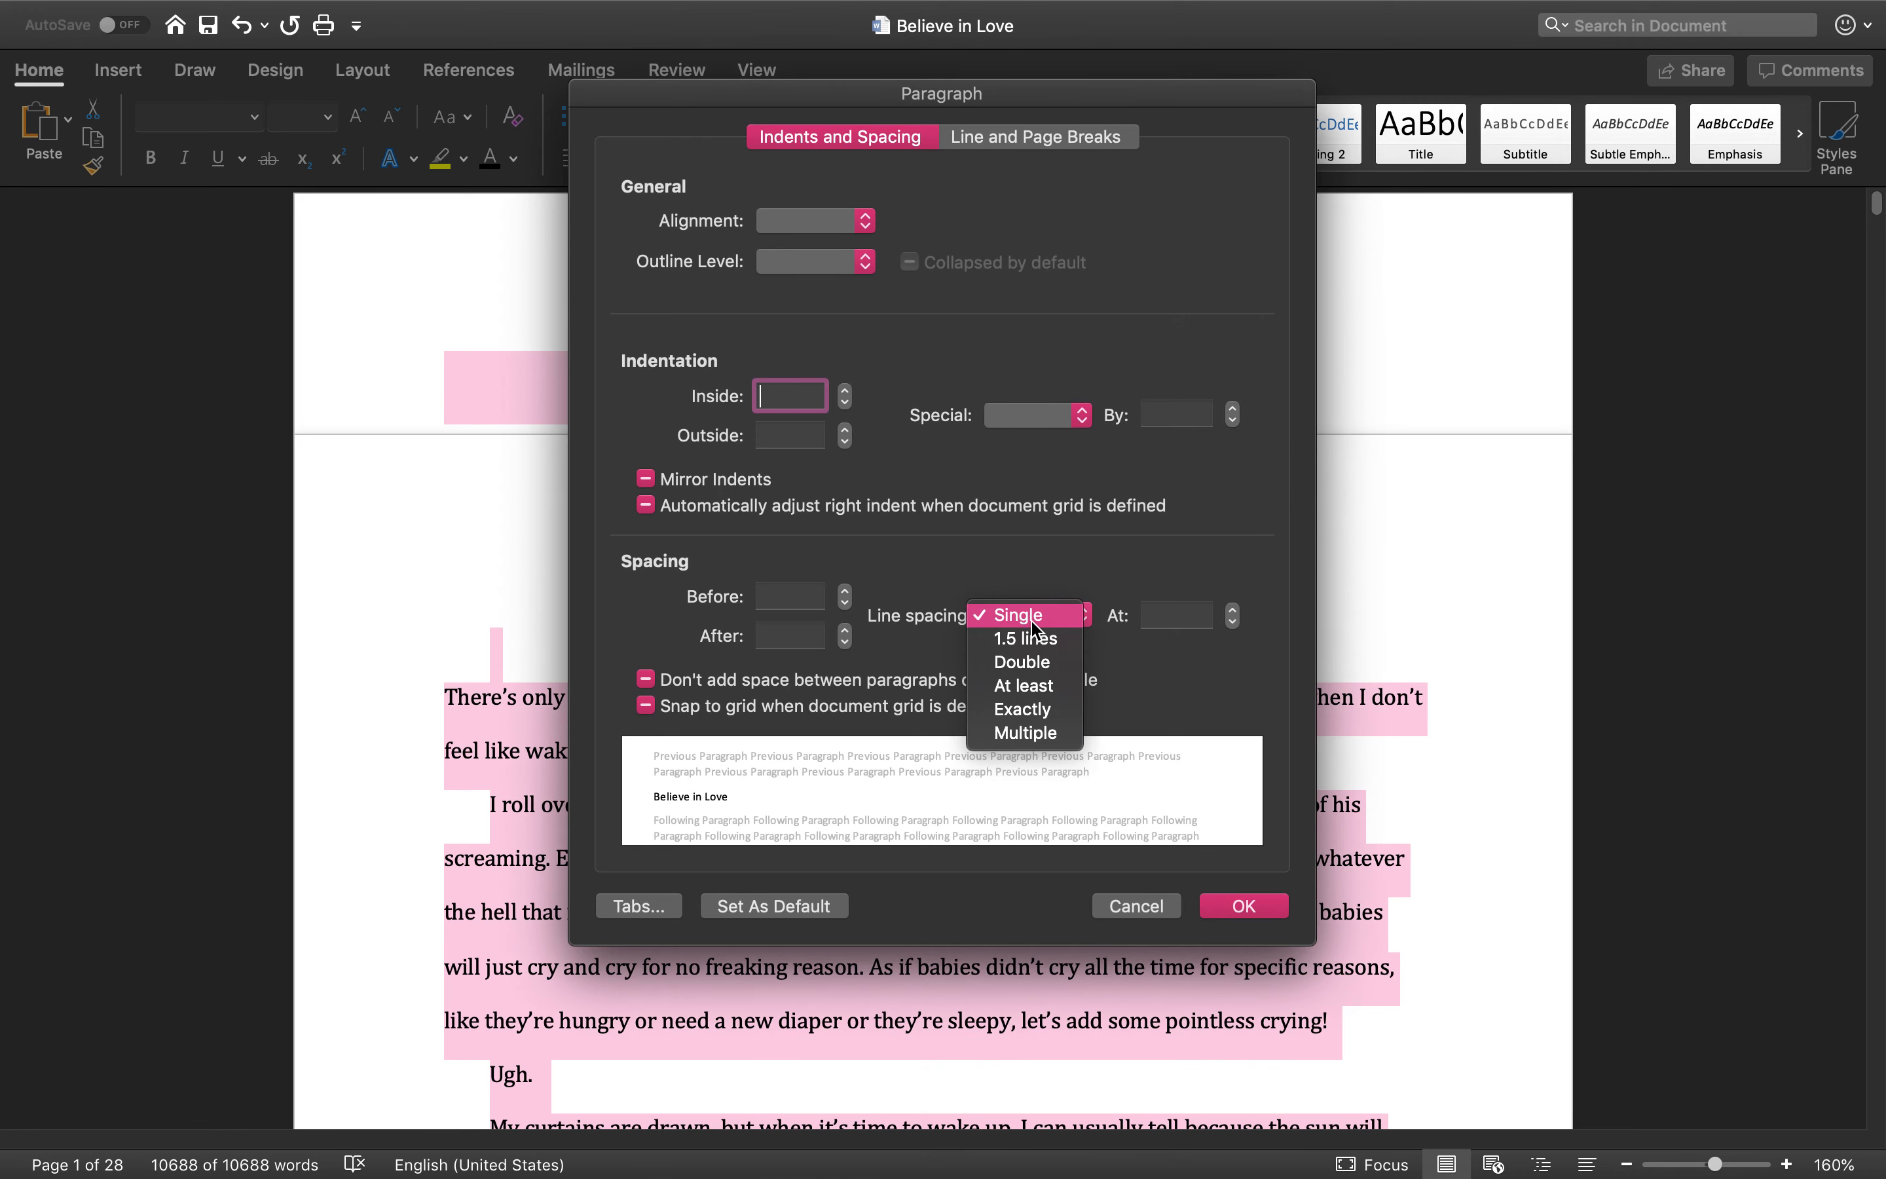
{"action": "left_click", "coordinate": [1054, 670]}
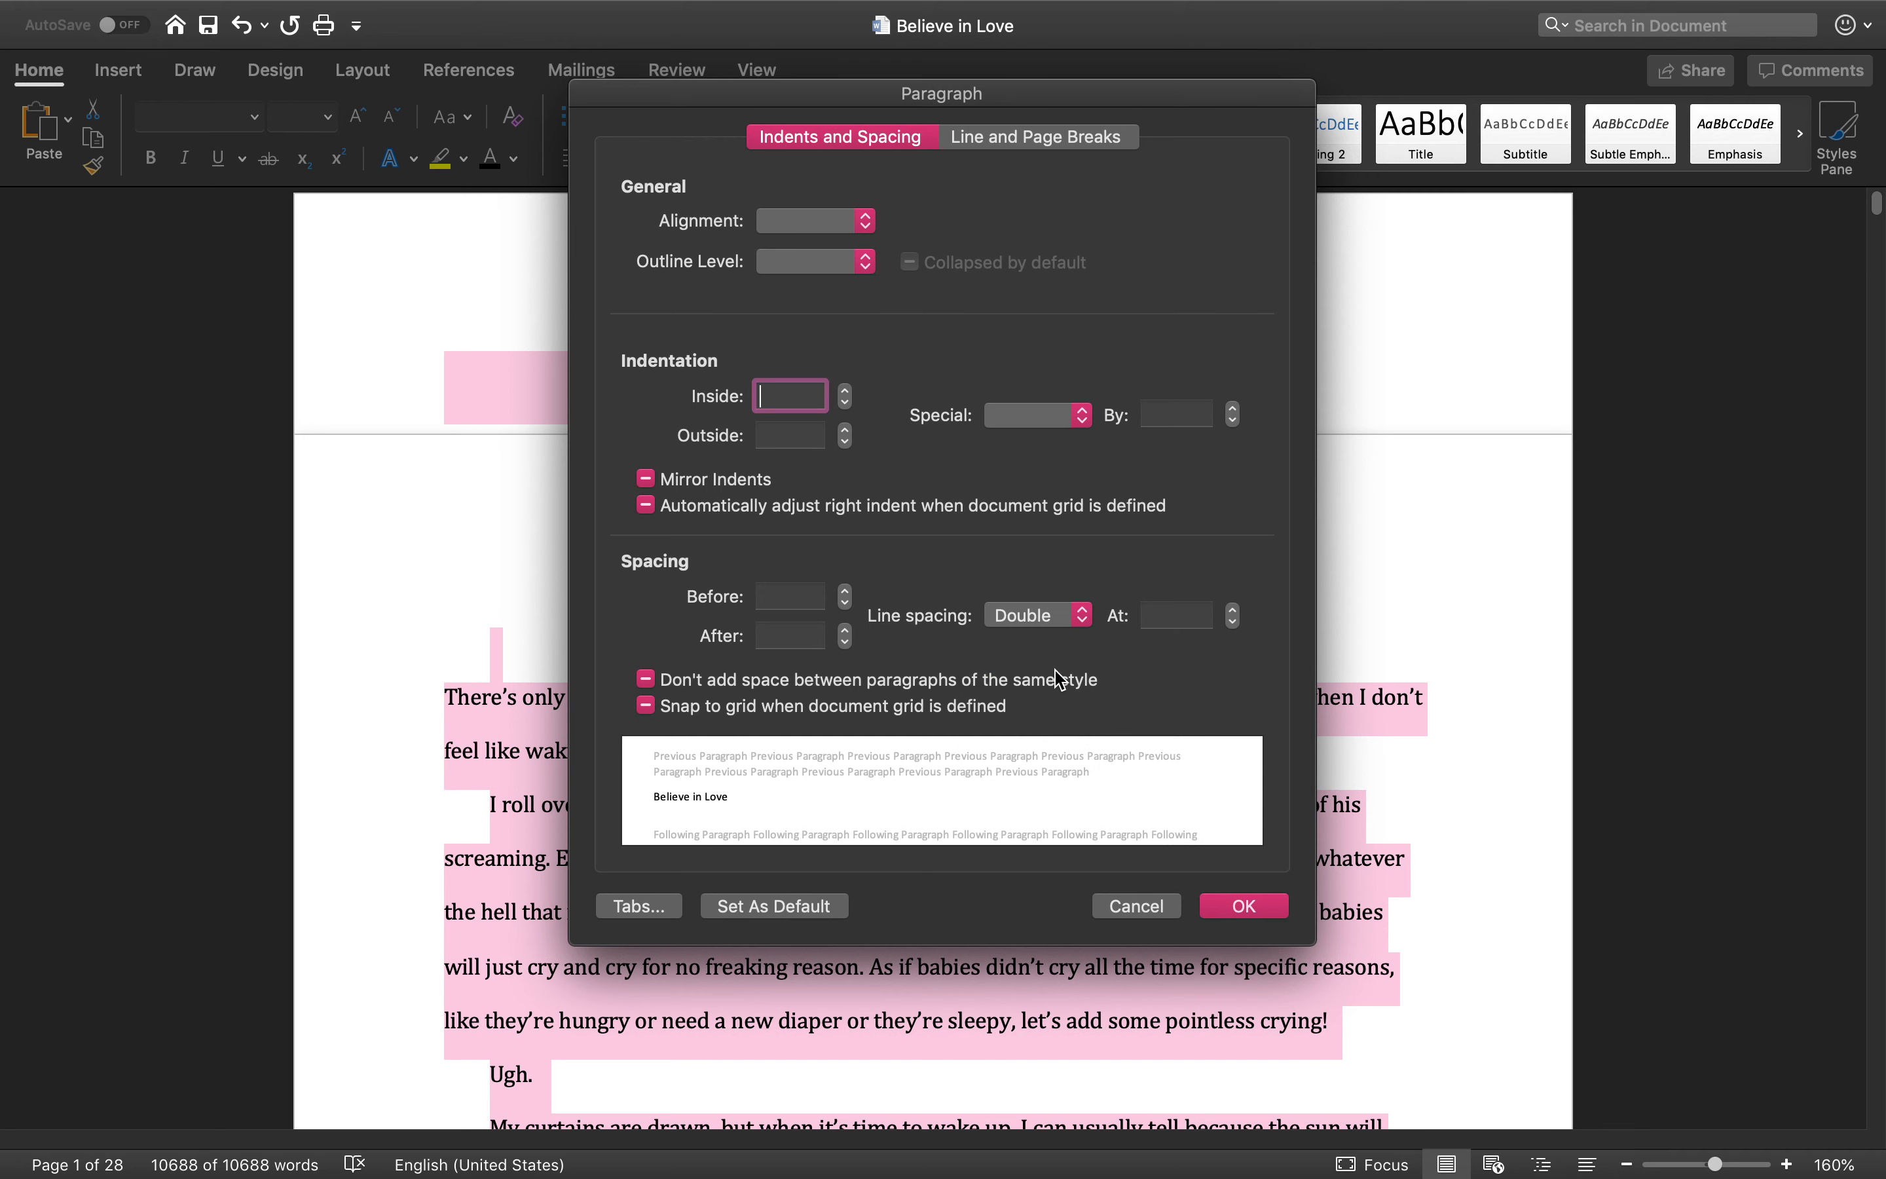
{"action": "left_click", "coordinate": [841, 679]}
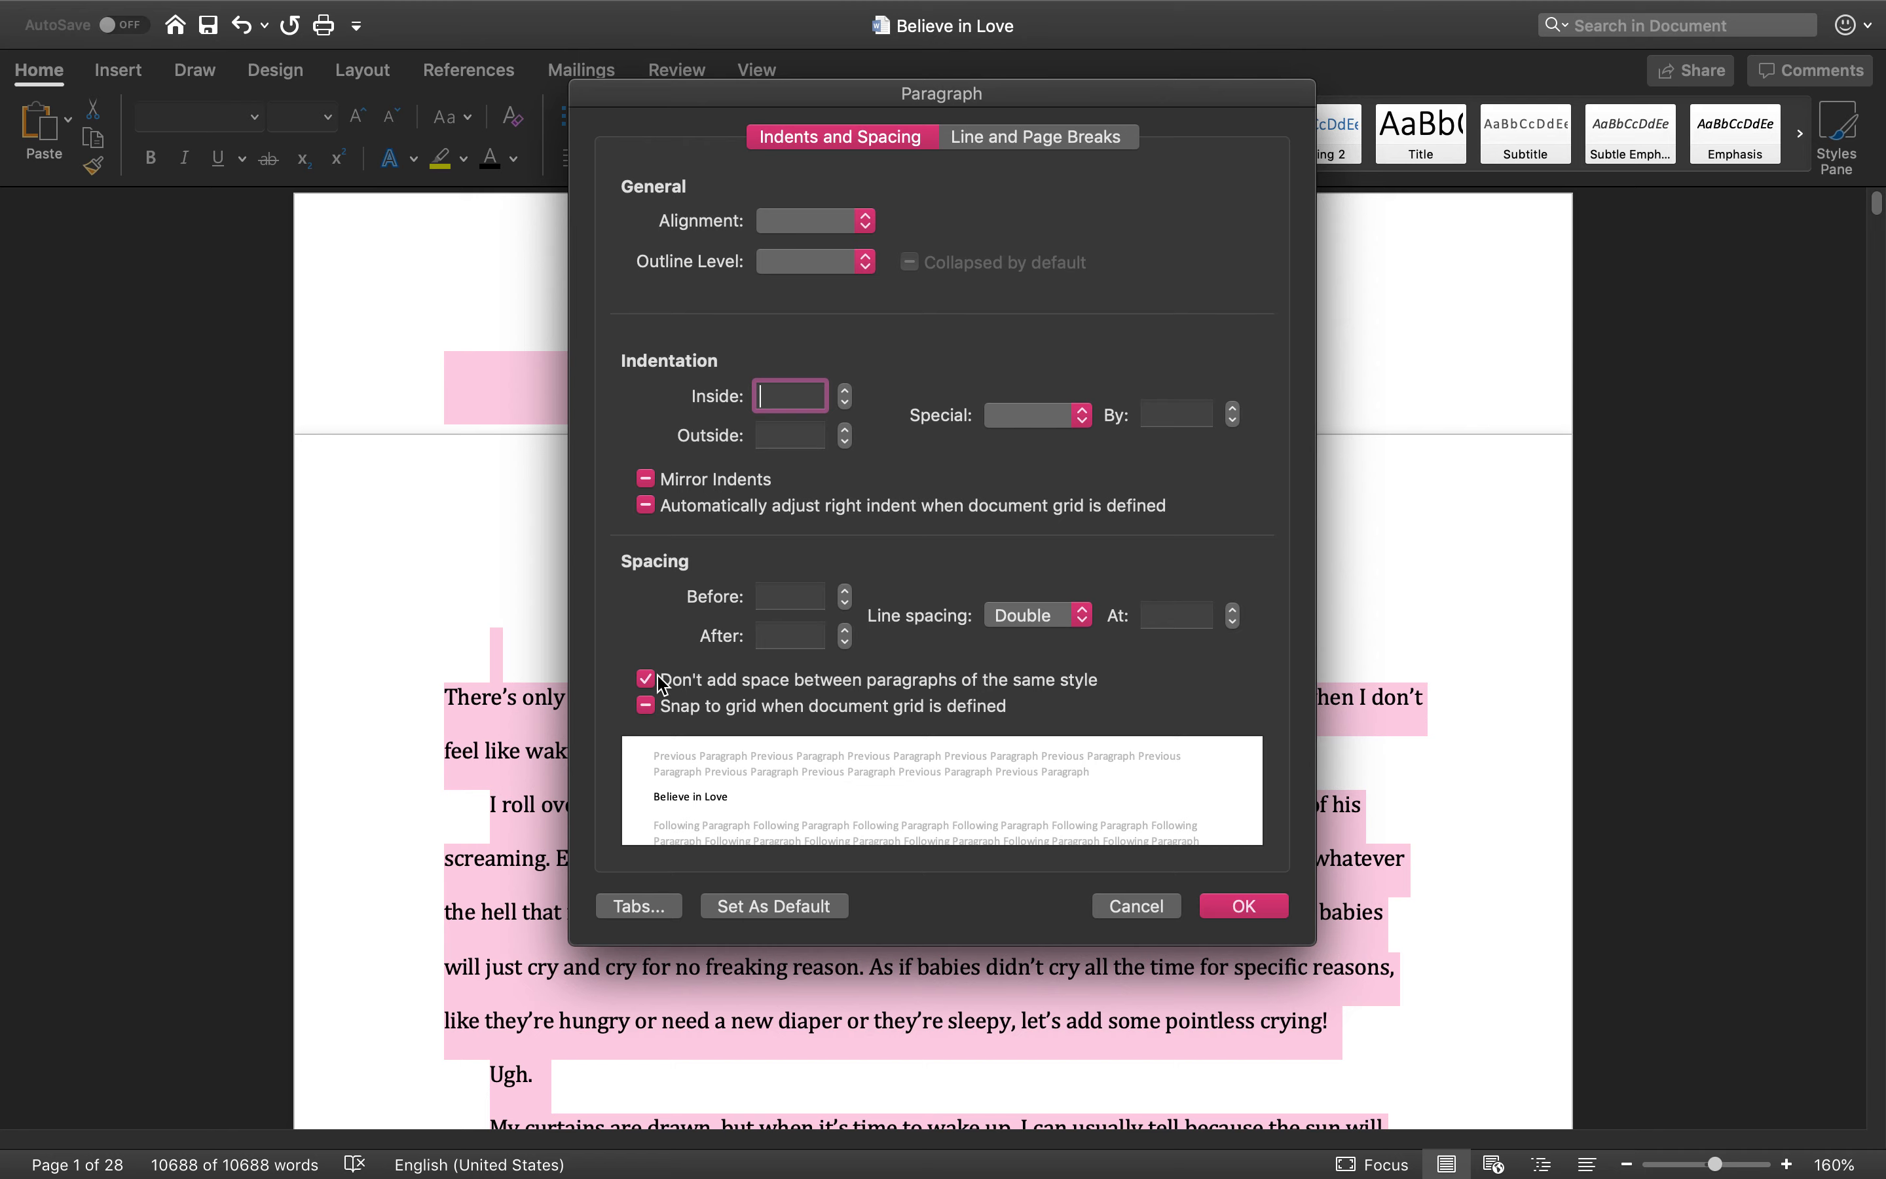
{"action": "left_click", "coordinate": [1257, 907]}
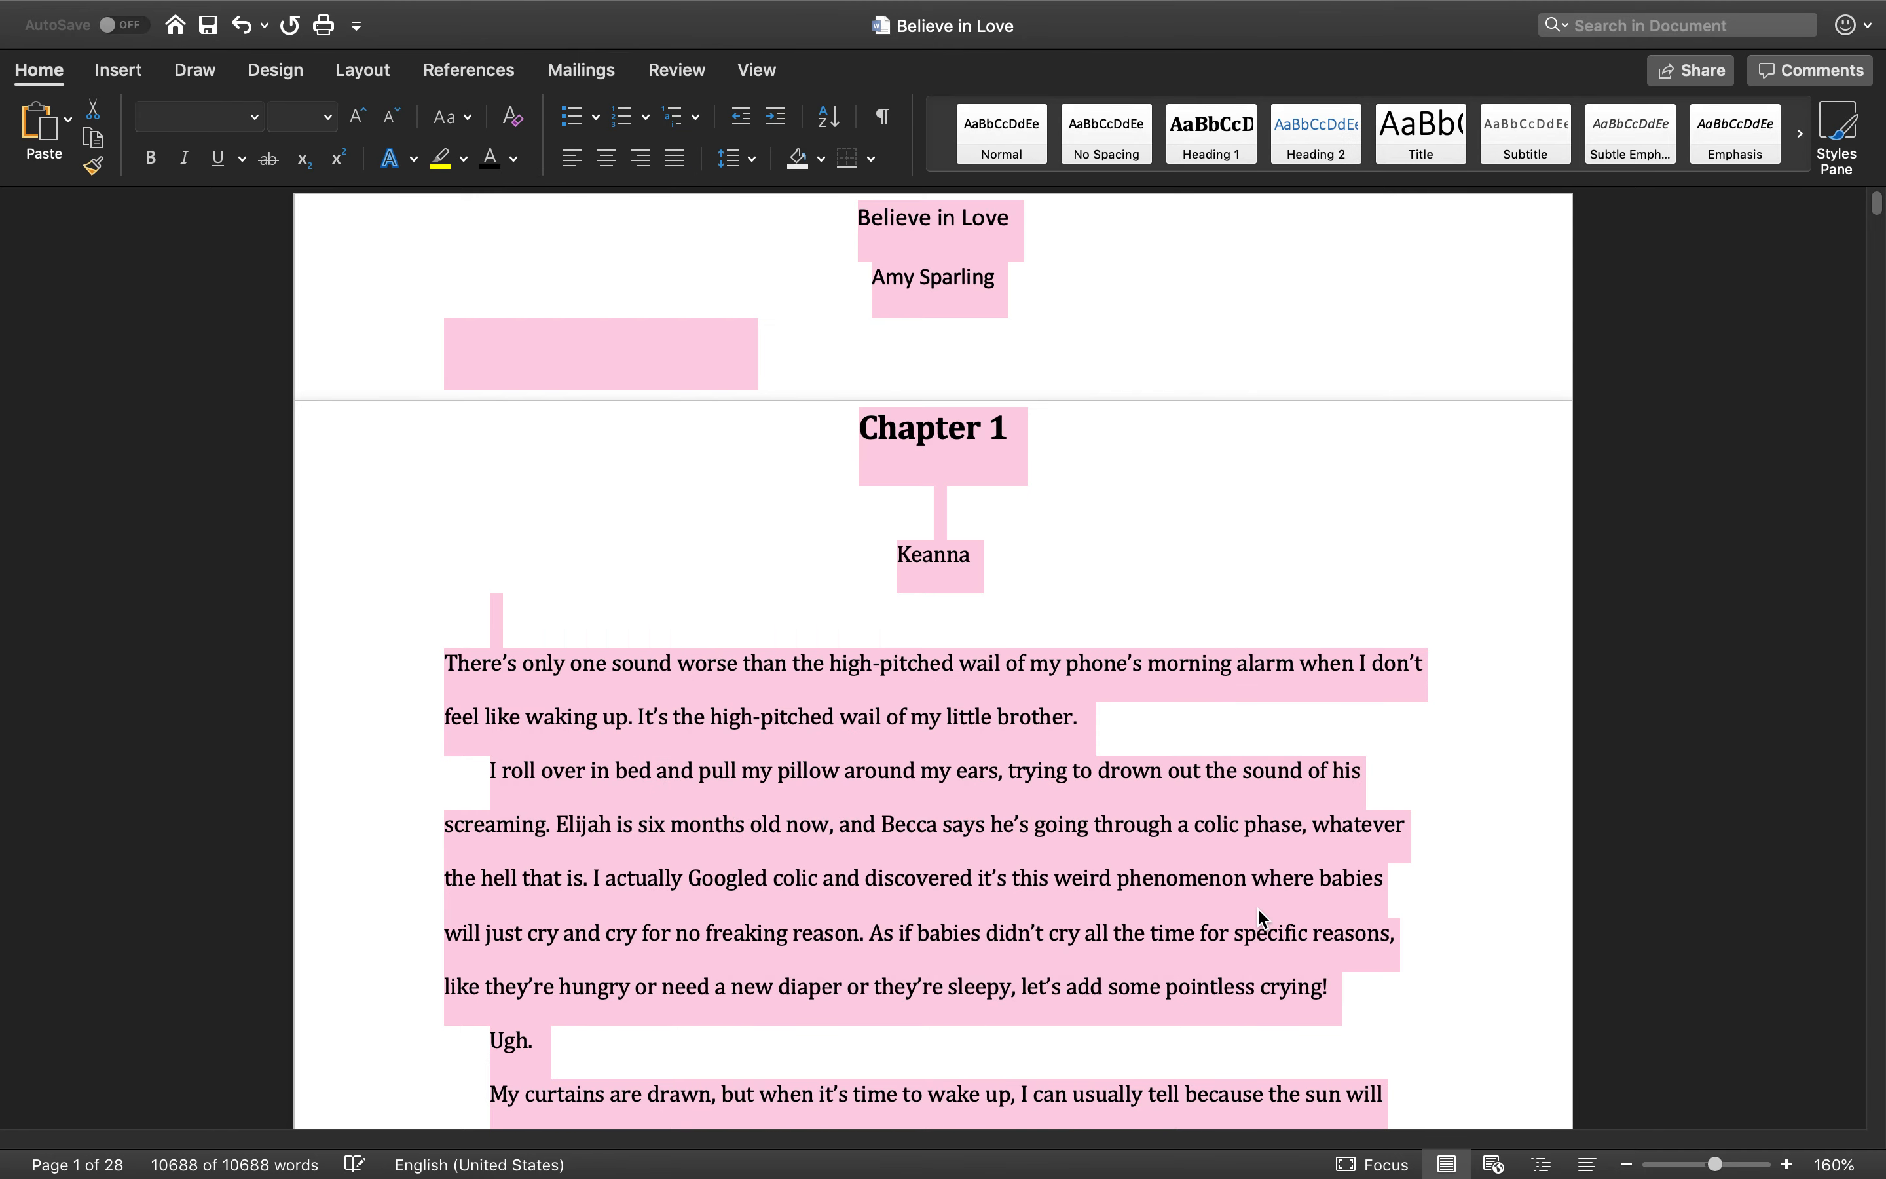
- Try a tab indent on the paragraph beginning "I roll over in bed" and remove its indentation
{"action": "scroll", "coordinate": [1045, 706], "scroll_direction": "down", "scroll_amount": 5}
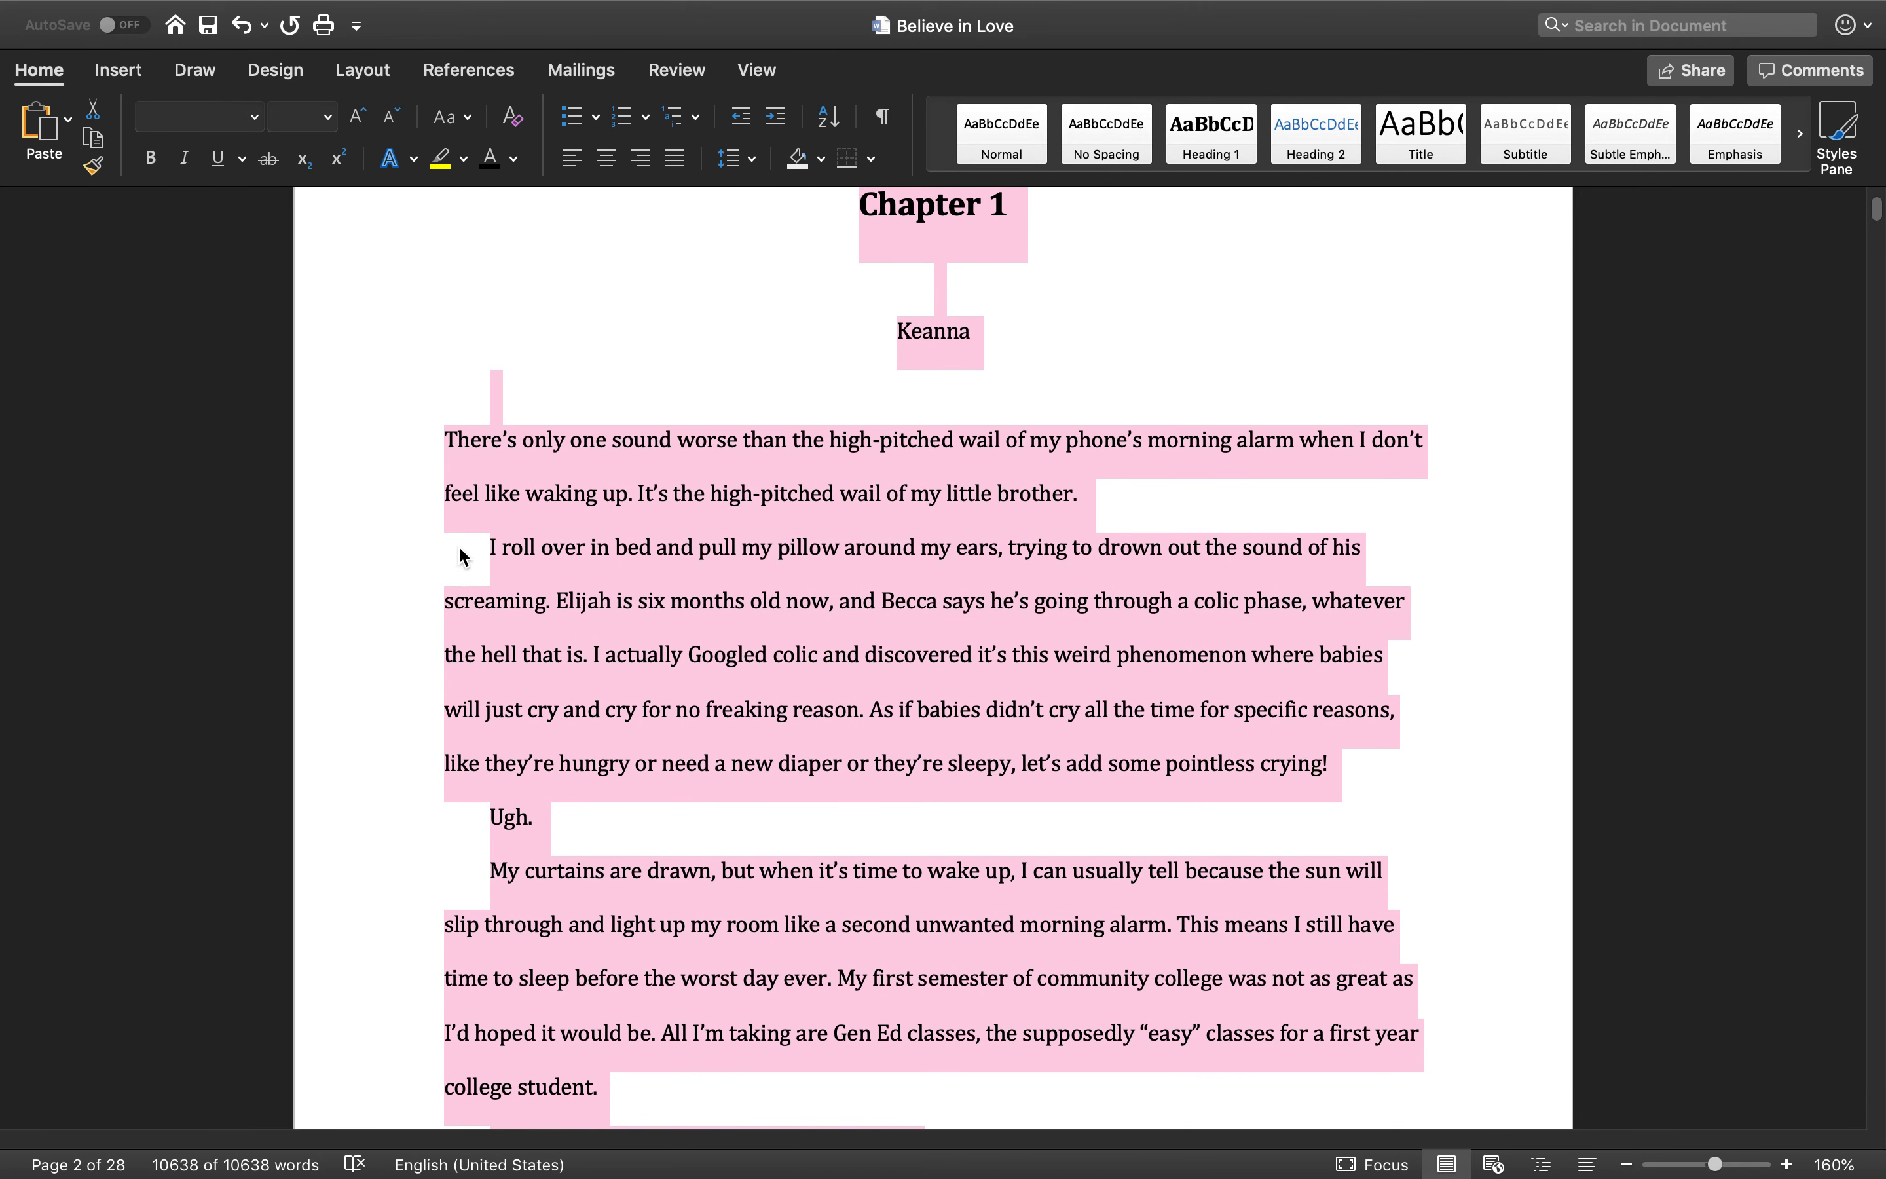
{"action": "left_click", "coordinate": [487, 548]}
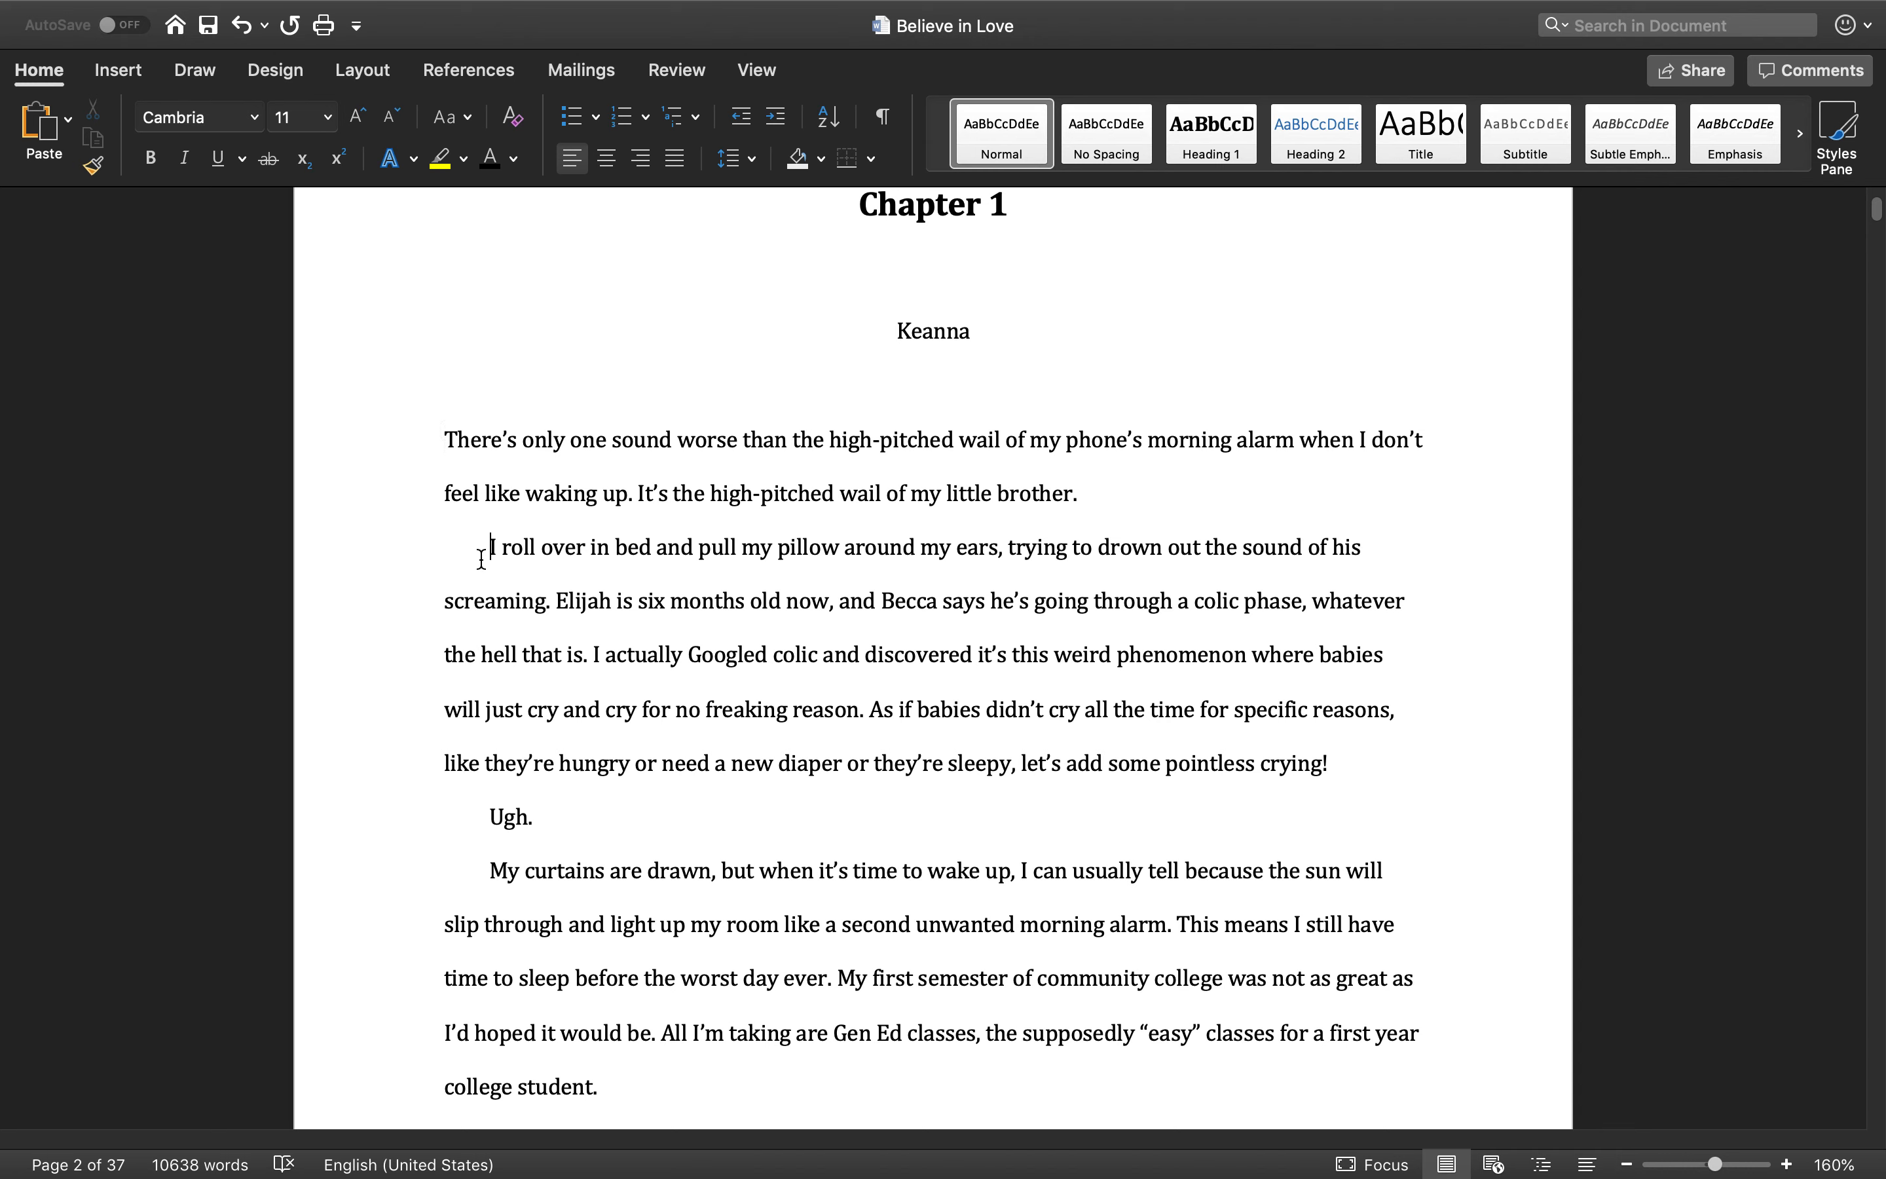
{"action": "key", "text": "Tab"}
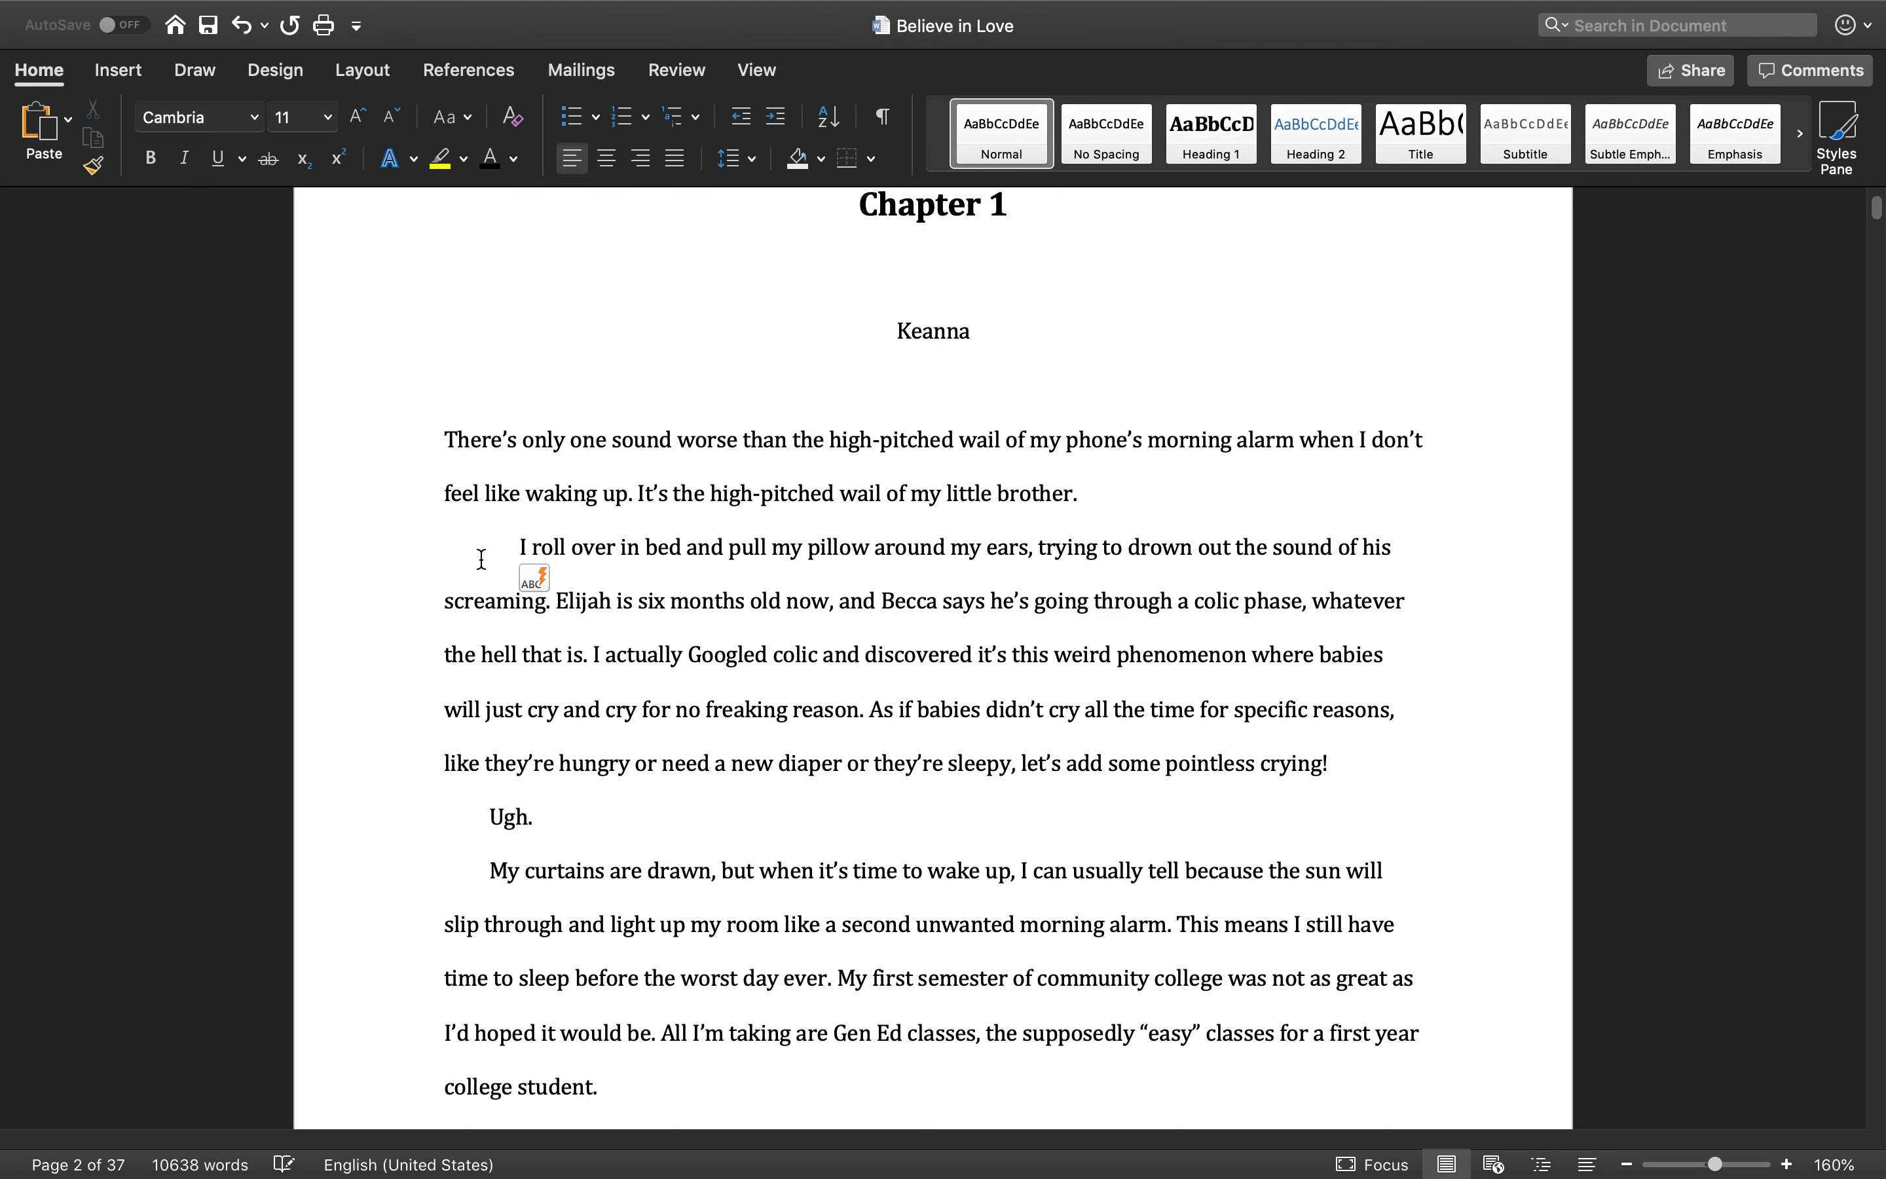
{"action": "key", "text": "BackSpace"}
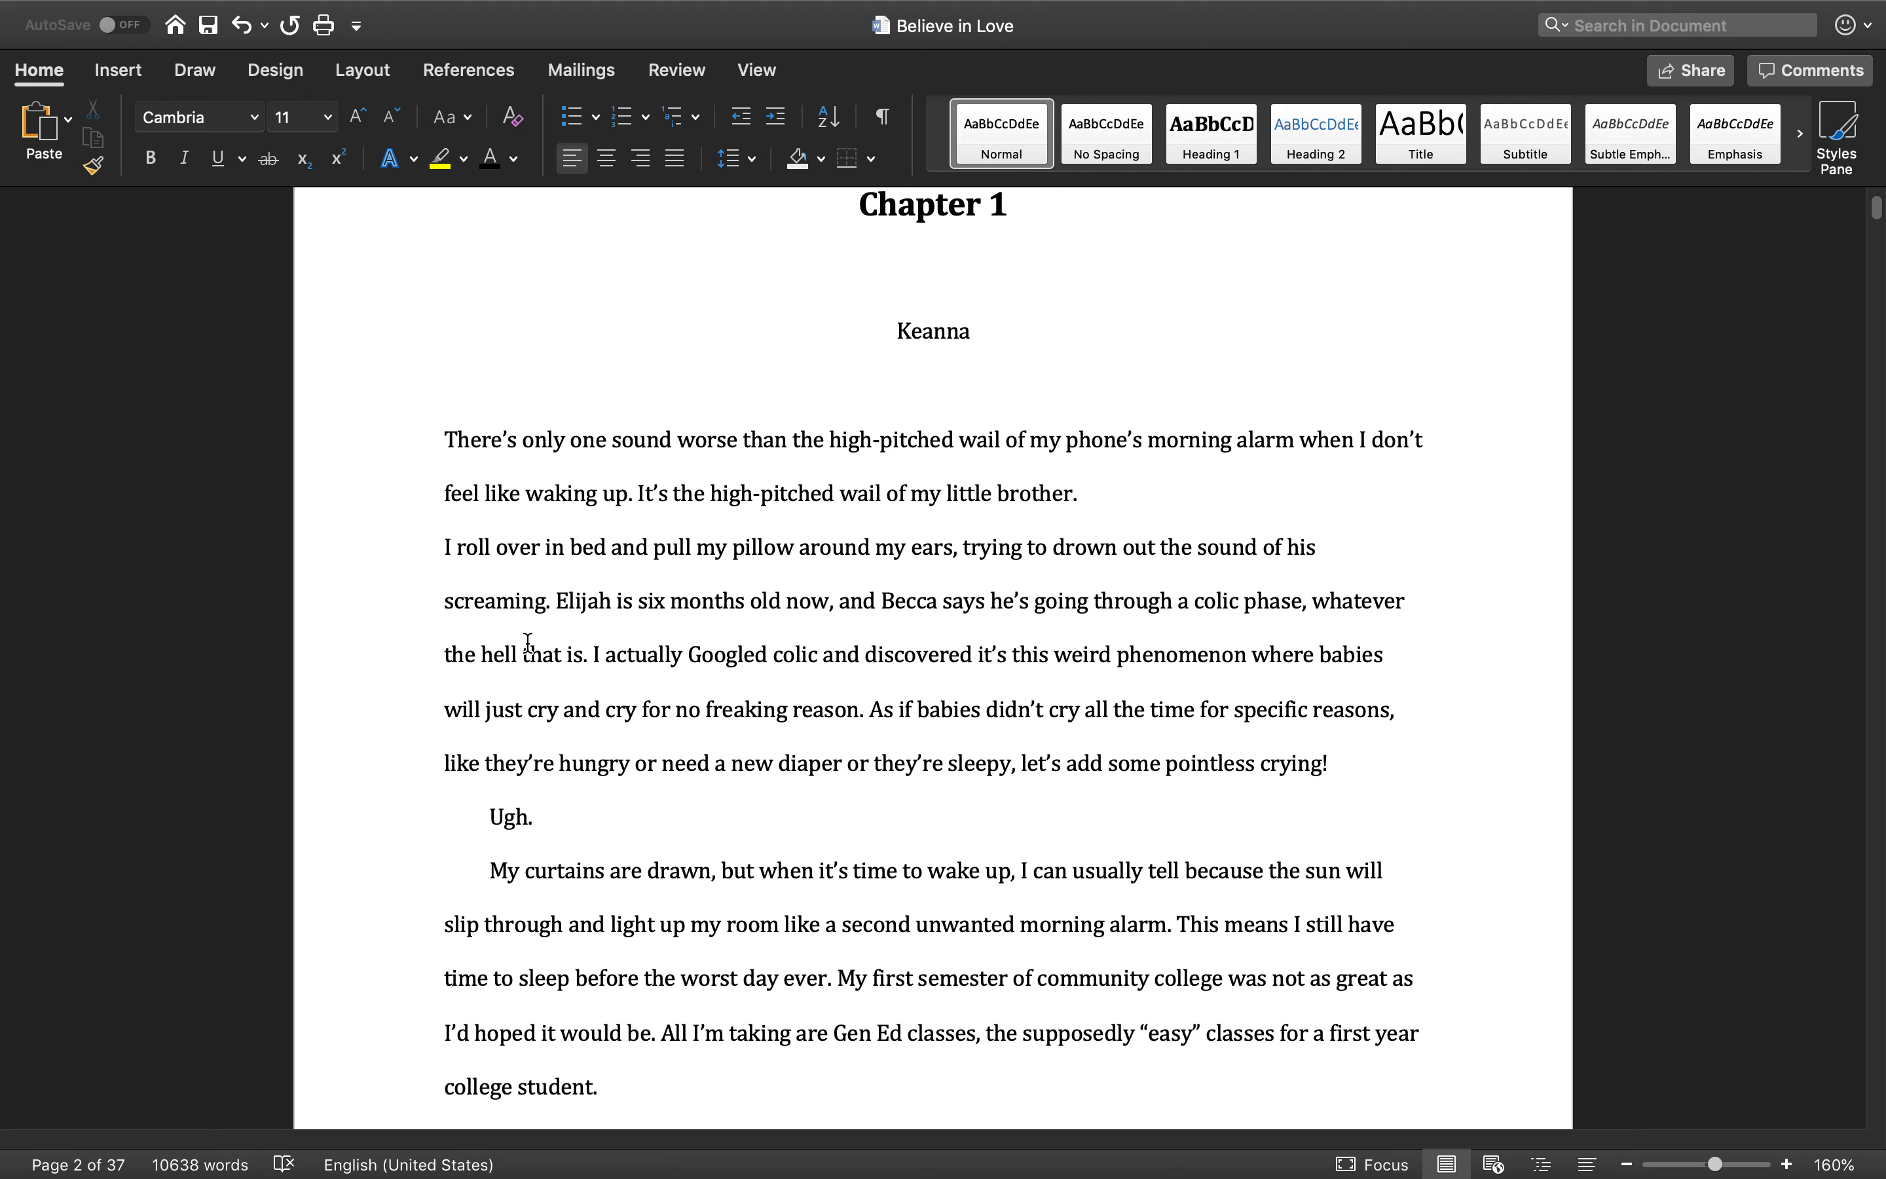
- Apply a special First line indent of 0.5" to the whole manuscript
{"action": "key", "text": "super+a"}
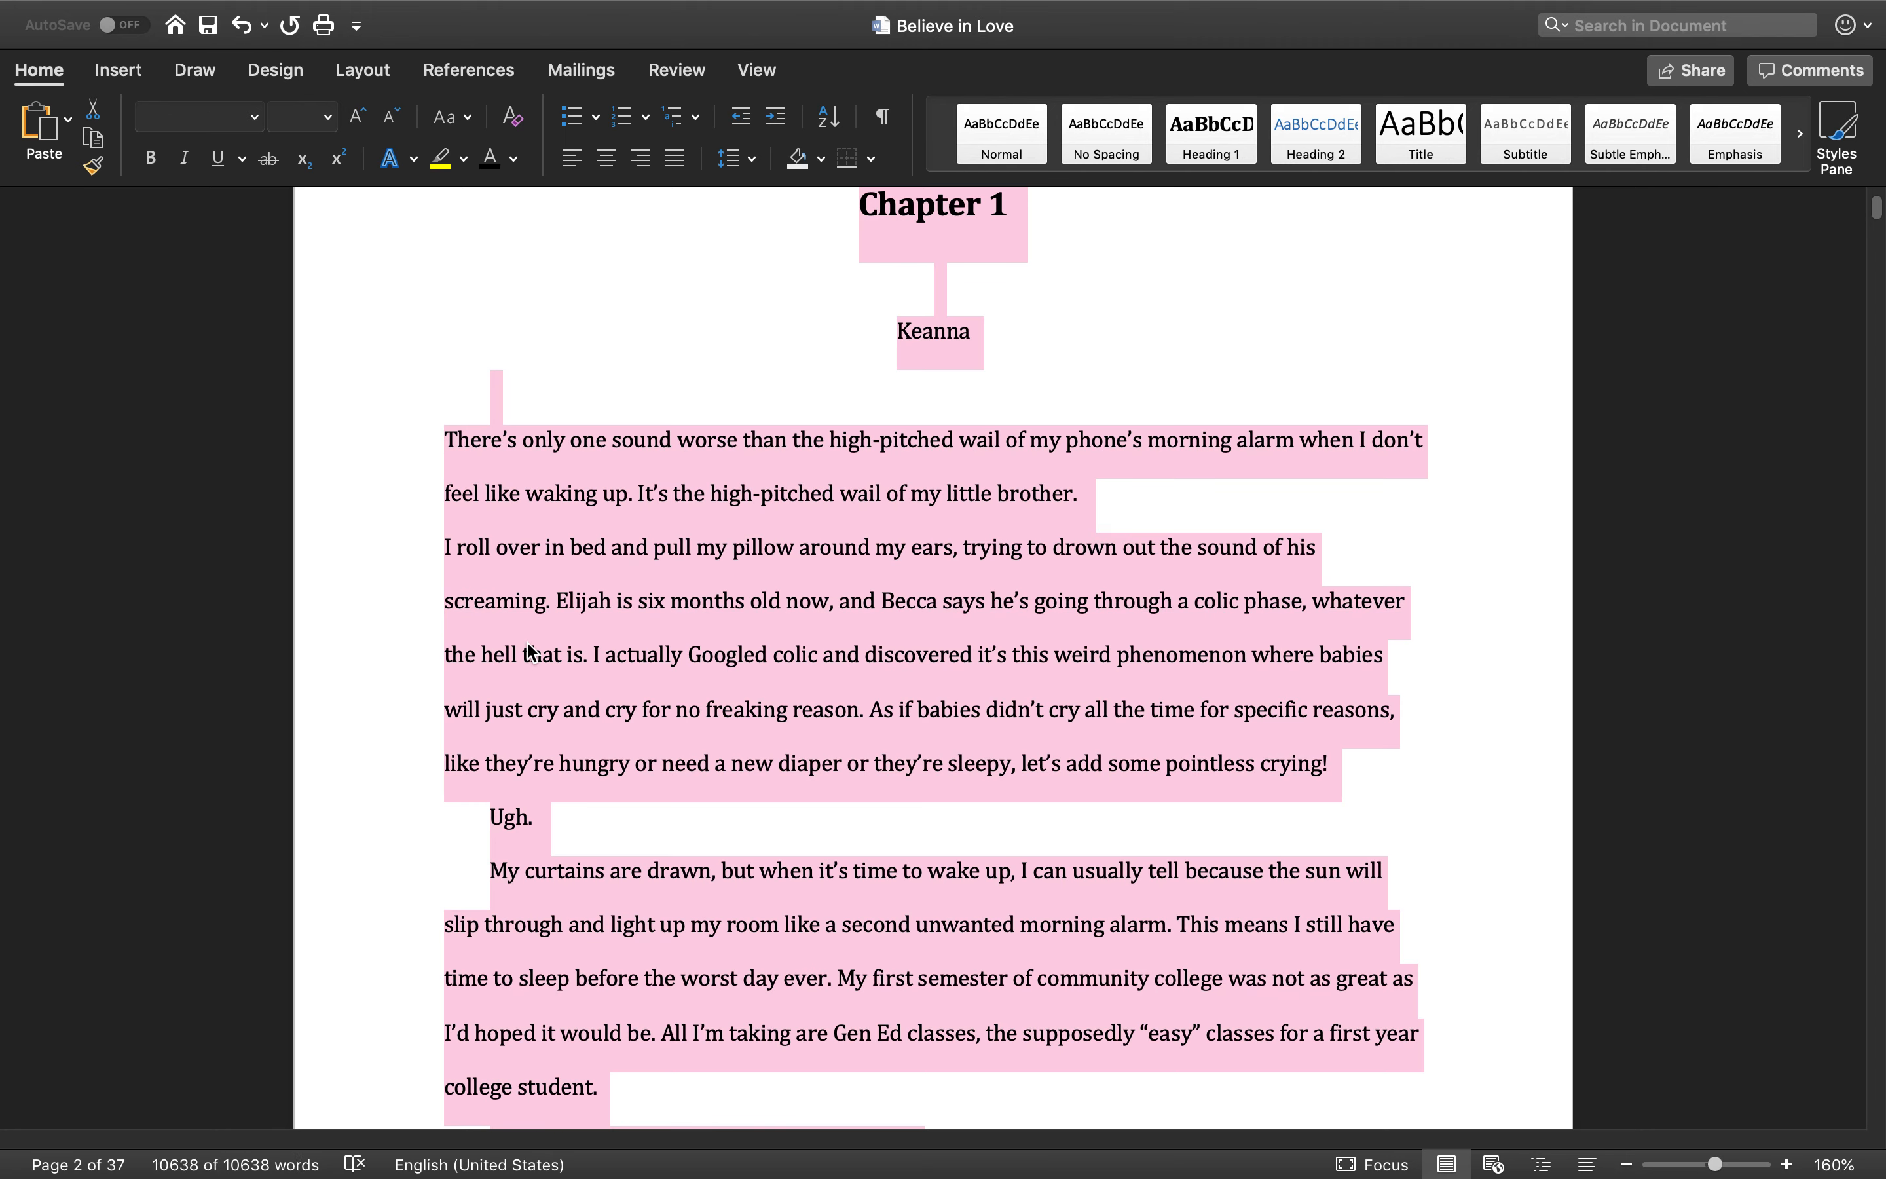
{"action": "right_click", "coordinate": [573, 610]}
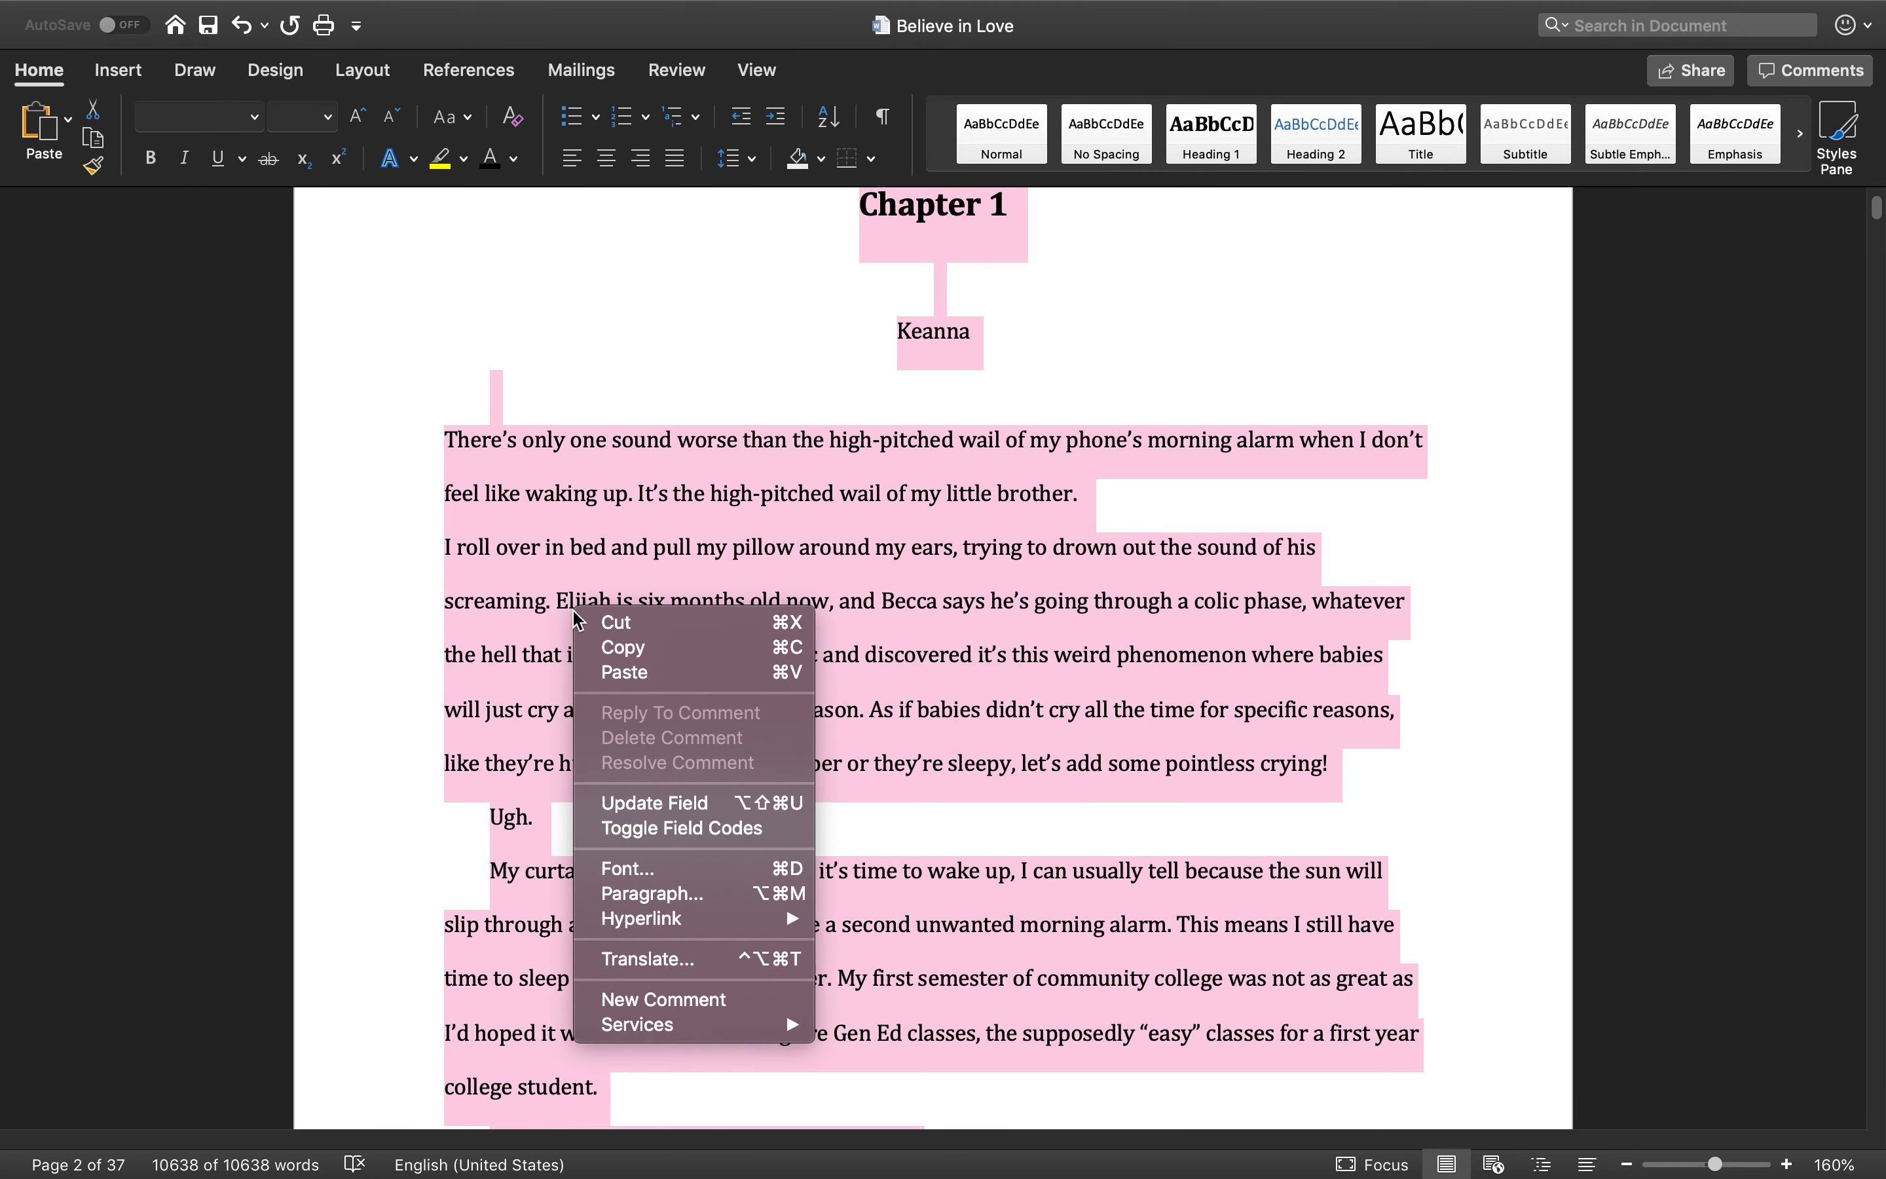
{"action": "left_click", "coordinate": [742, 894]}
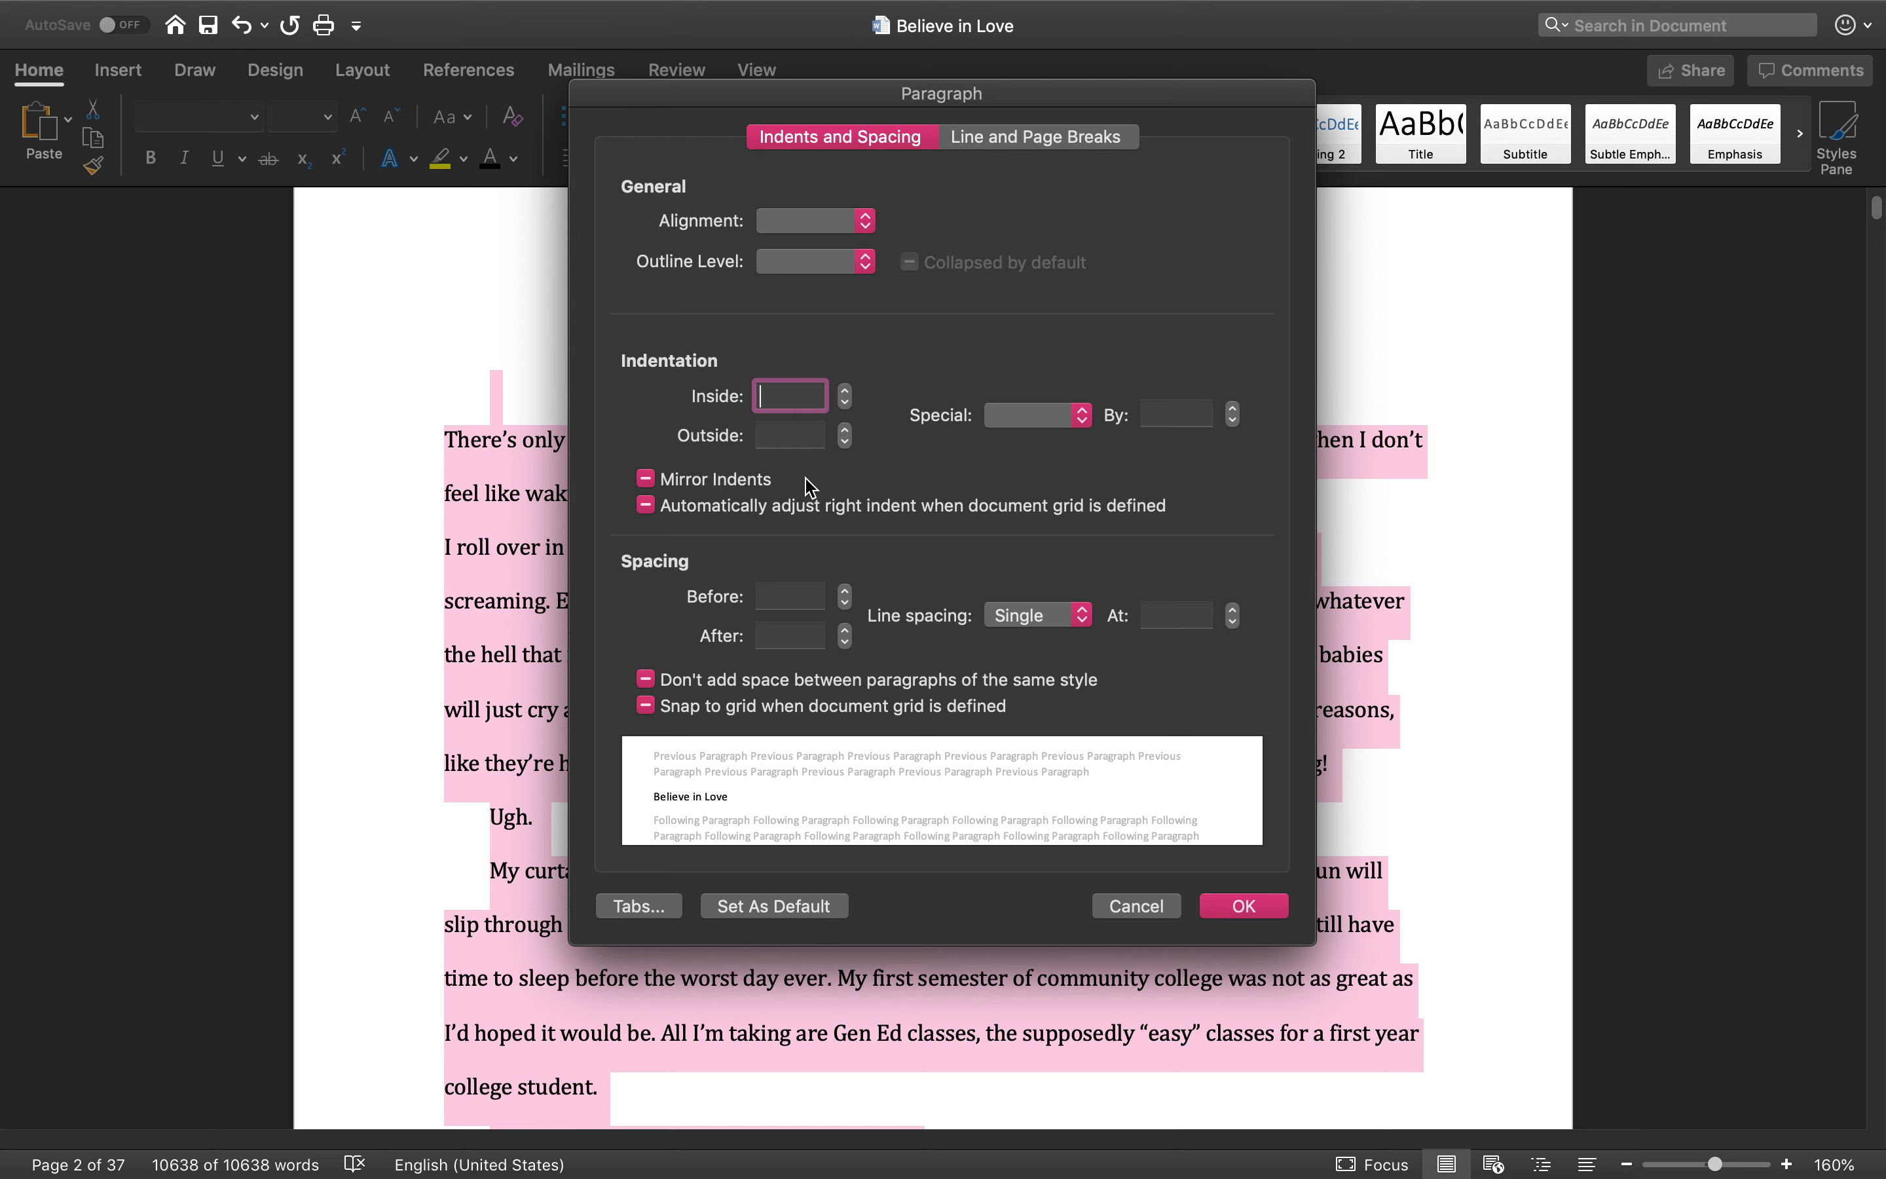
{"action": "left_click", "coordinate": [985, 427]}
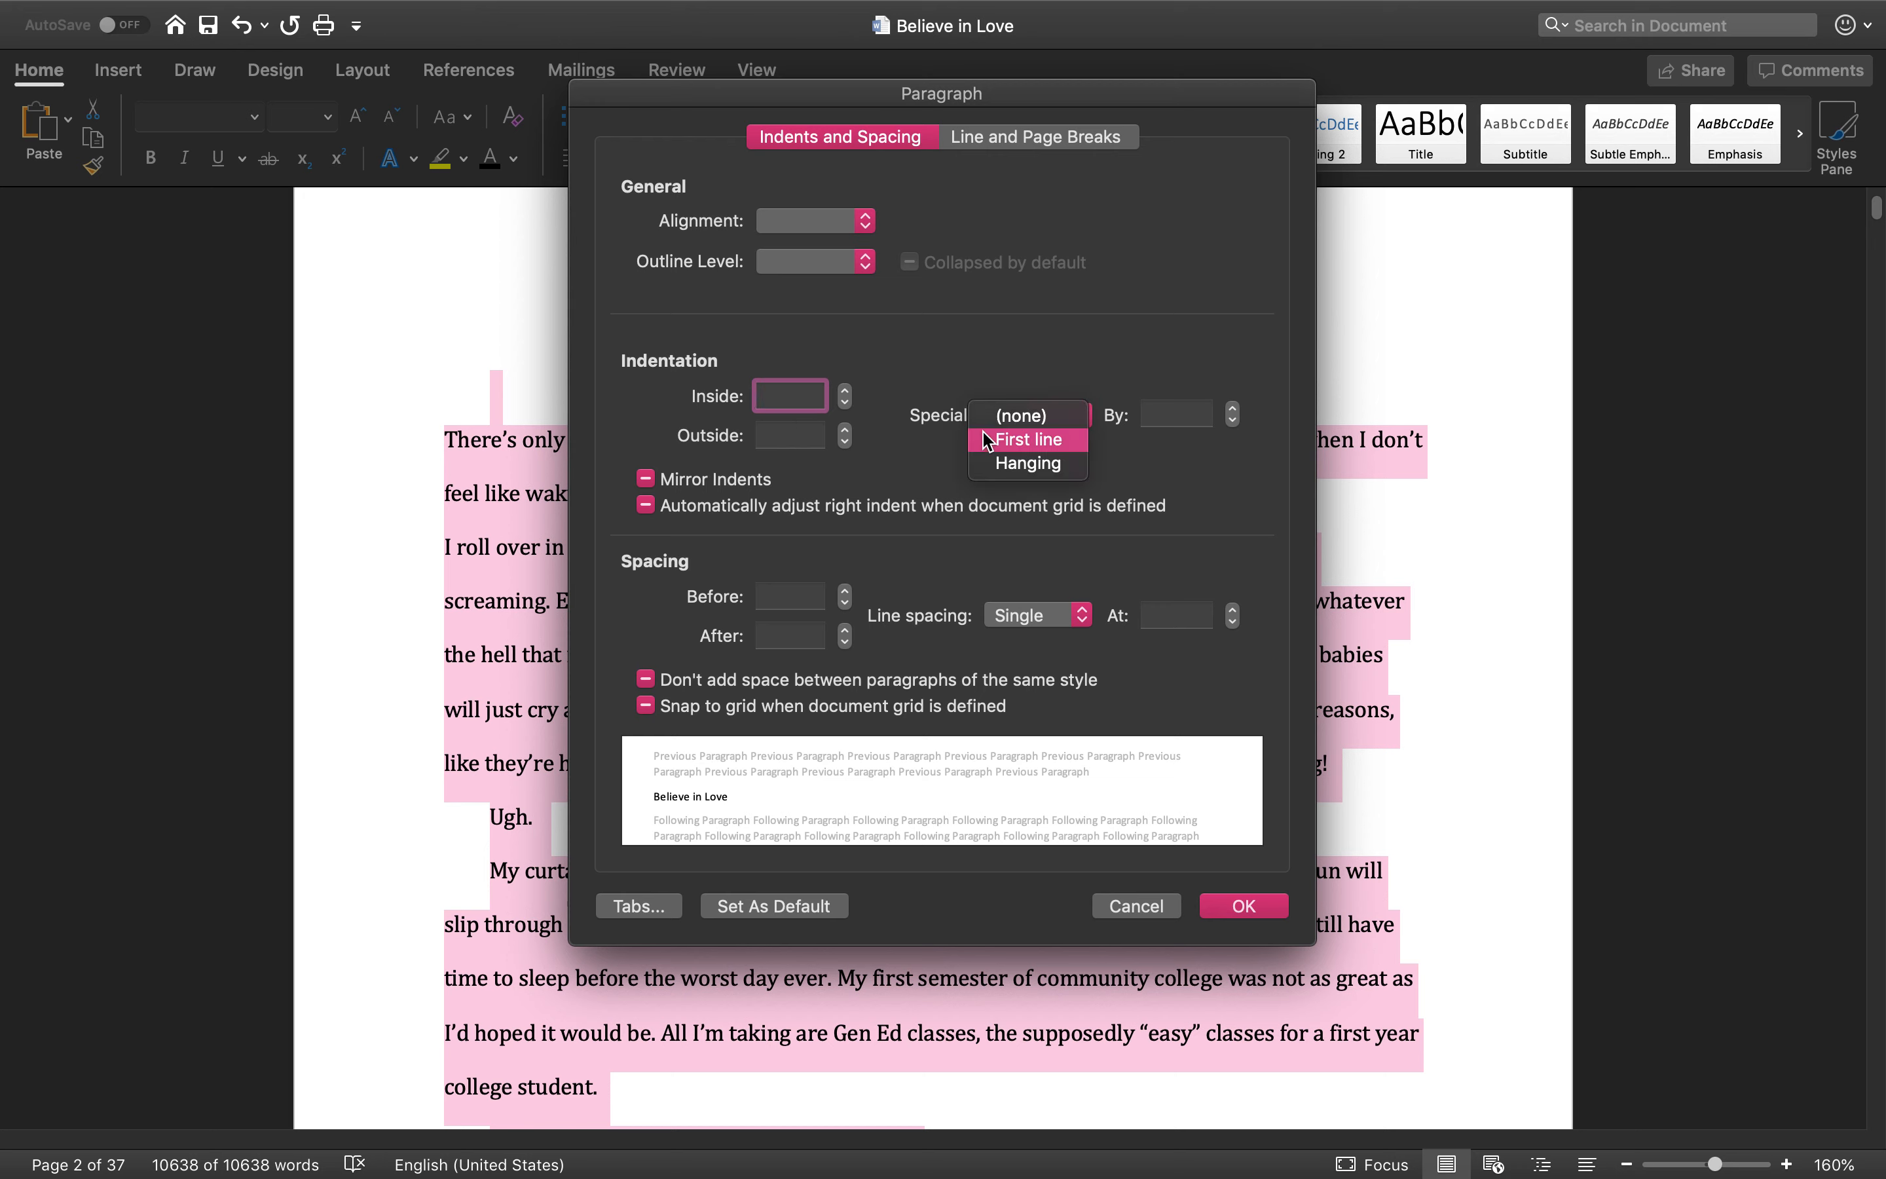
{"action": "left_click", "coordinate": [1013, 443]}
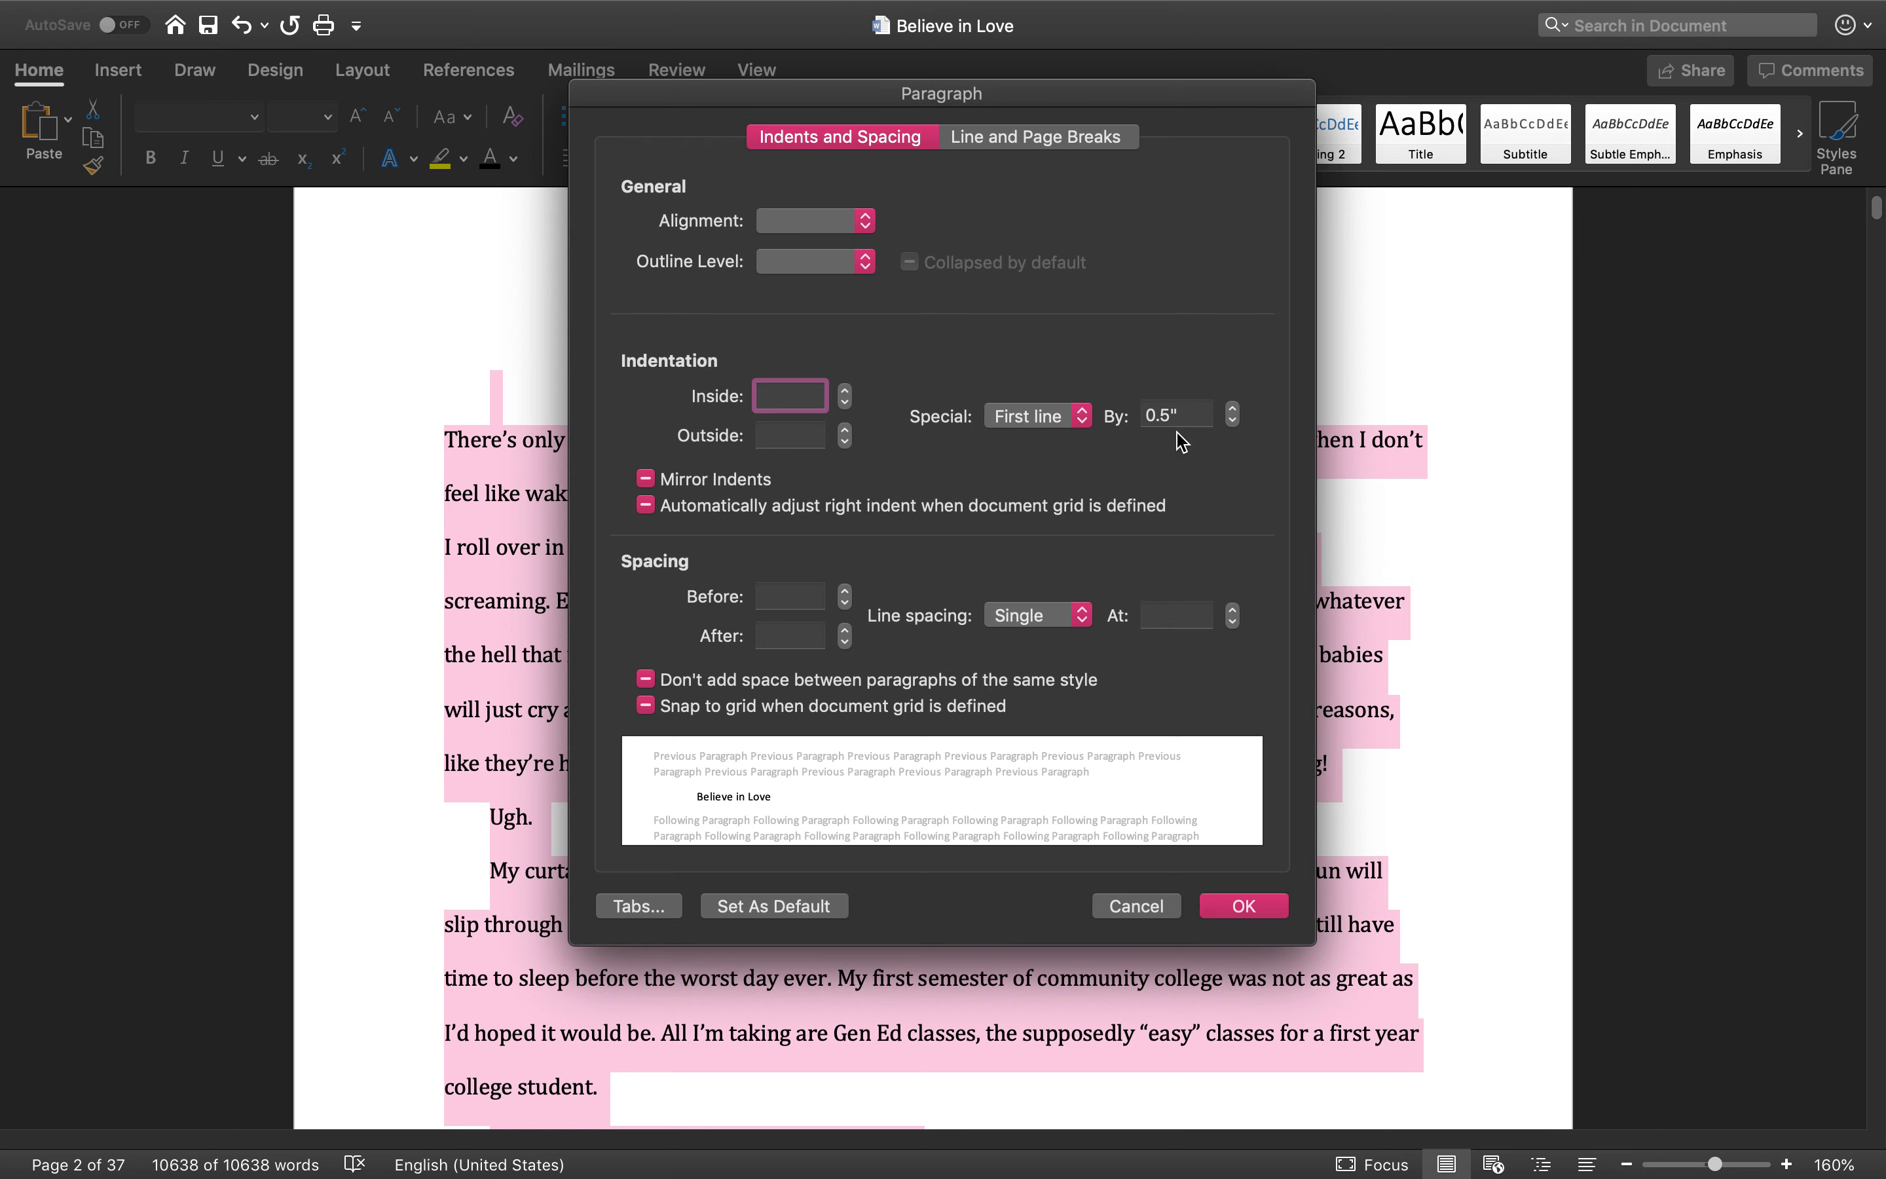
{"action": "left_click", "coordinate": [1242, 907]}
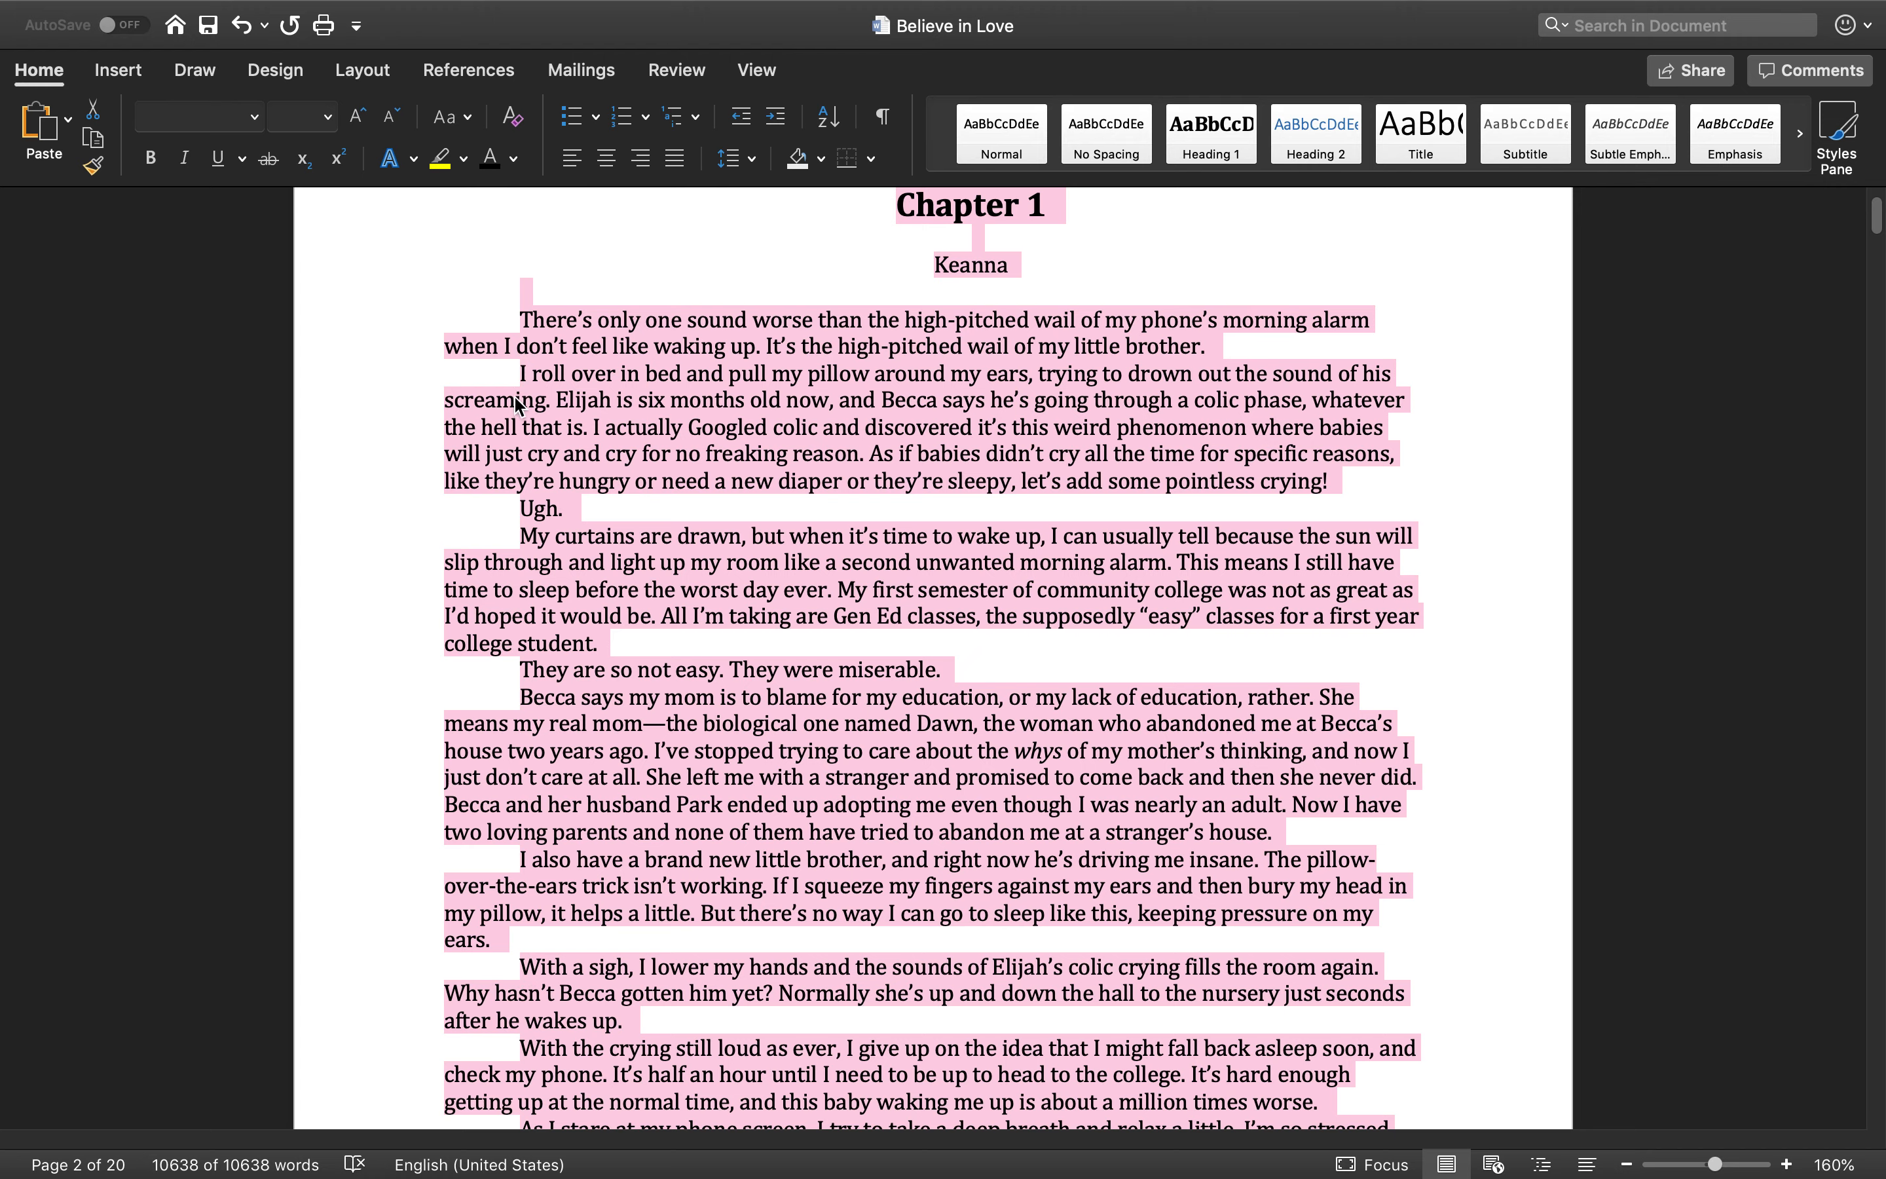
- Reapply 2.0 line spacing to the whole selected manuscript and deselect the text
{"action": "left_click", "coordinate": [737, 159]}
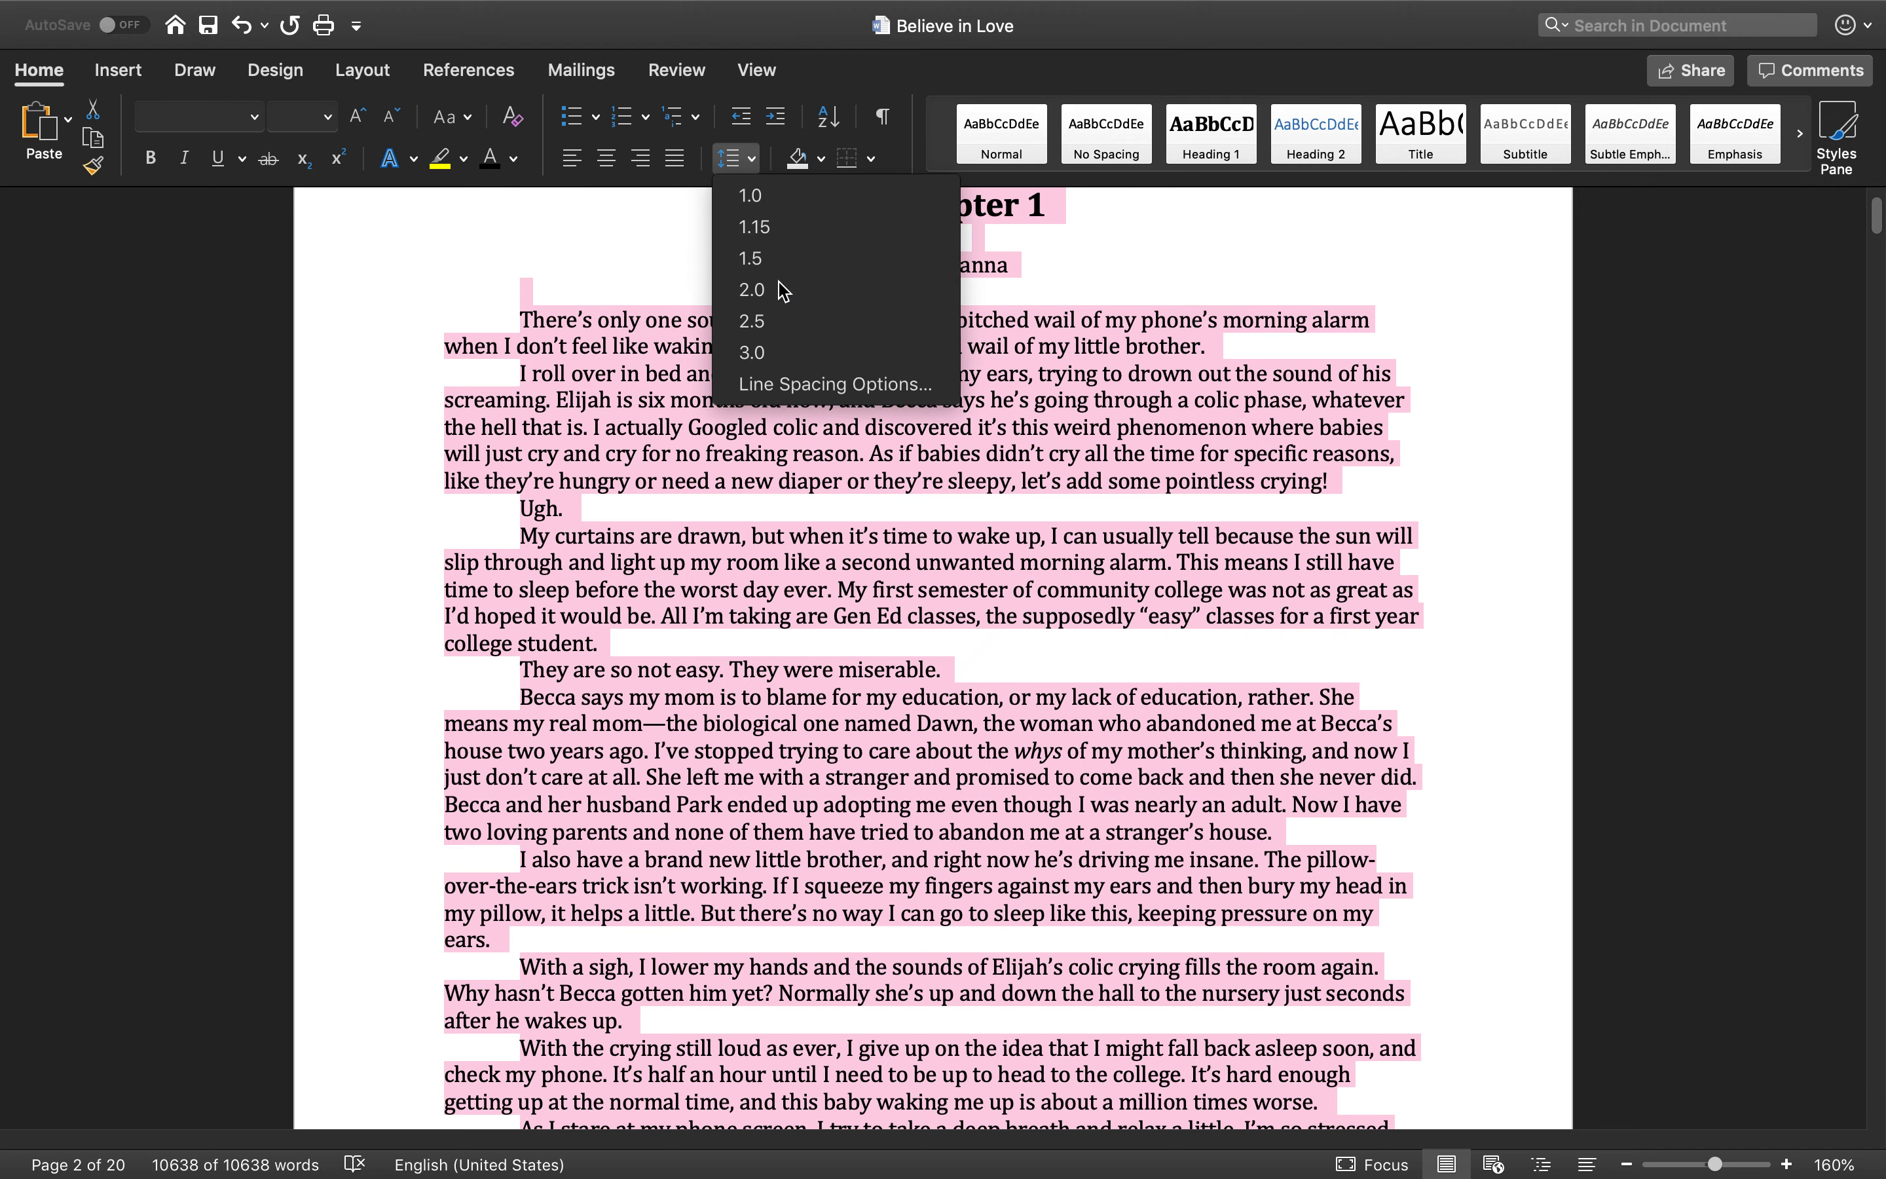
{"action": "left_click", "coordinate": [778, 288]}
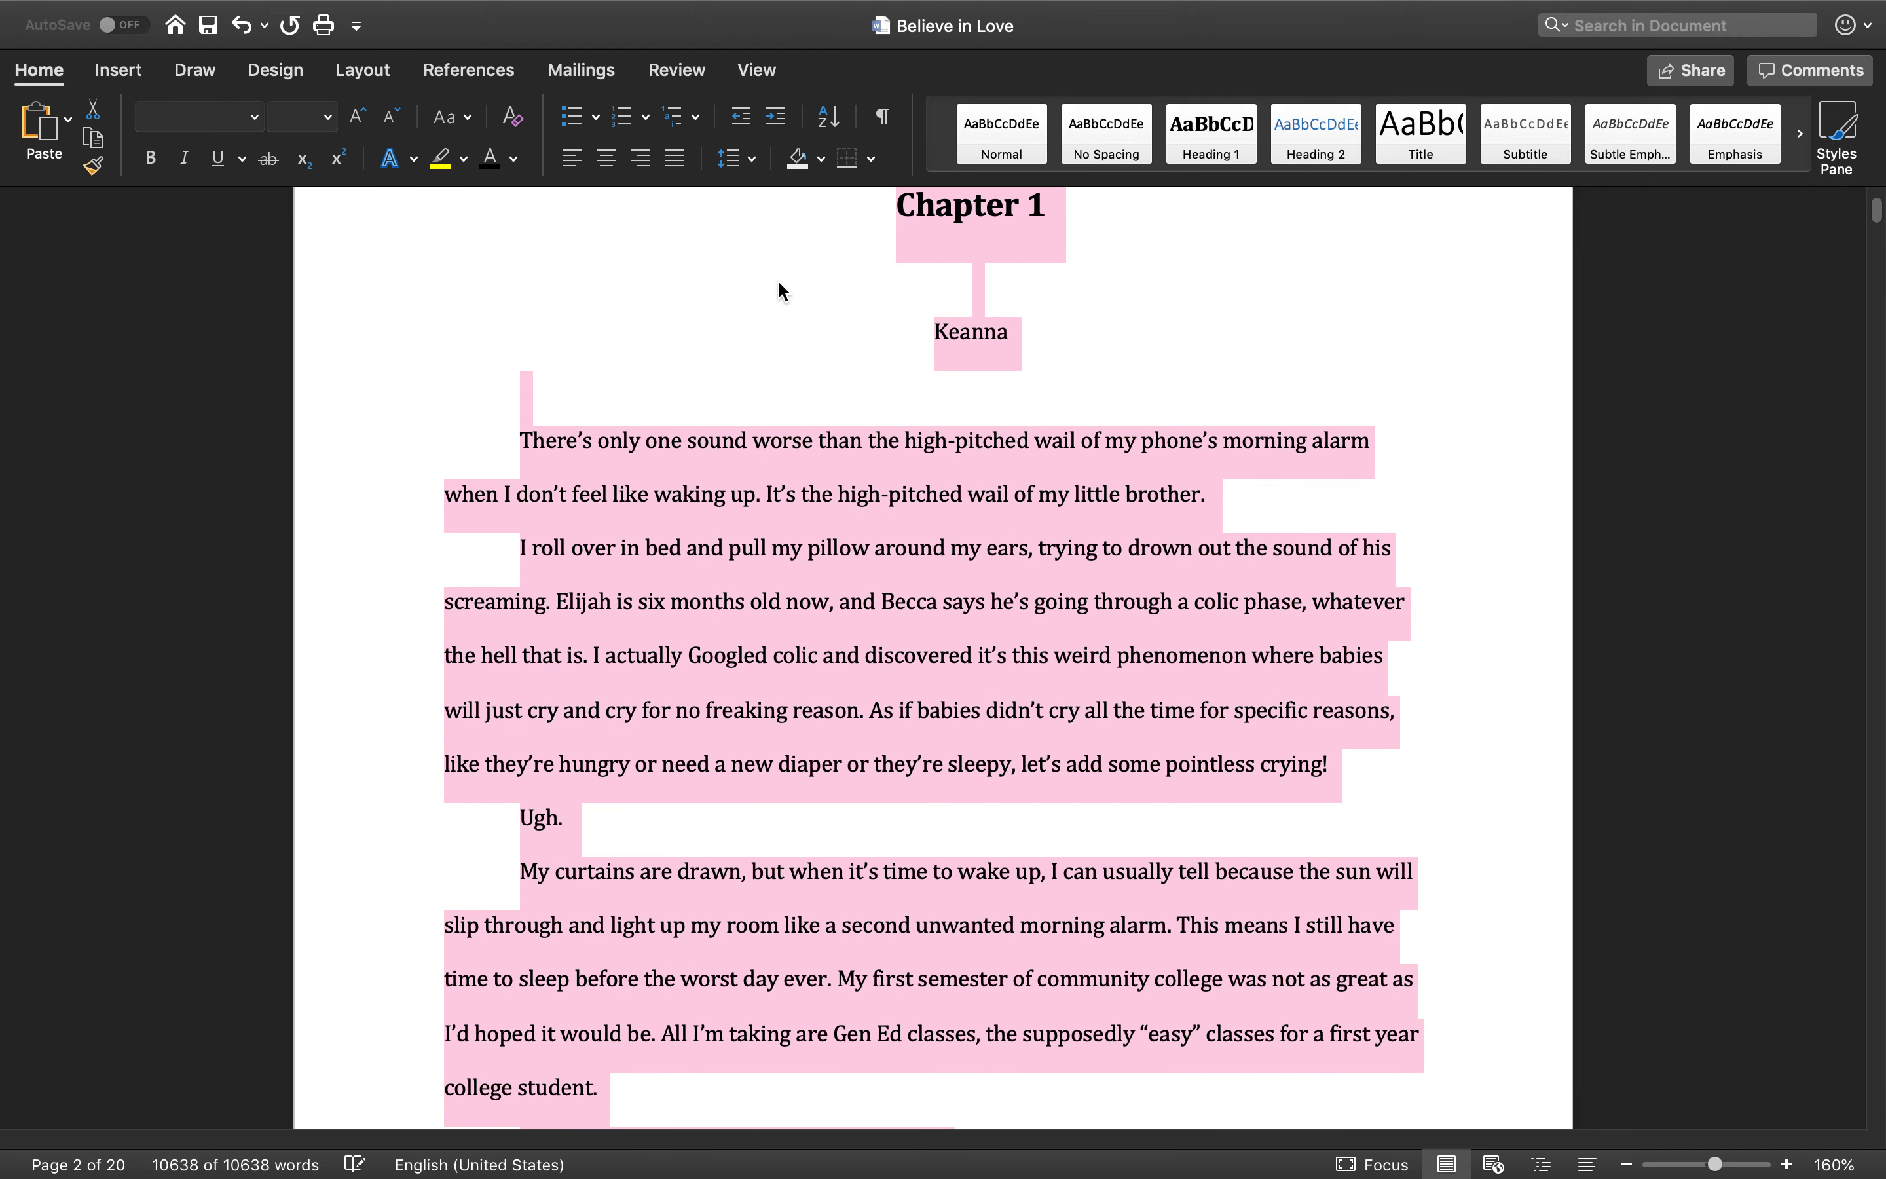
{"action": "left_click", "coordinate": [894, 832]}
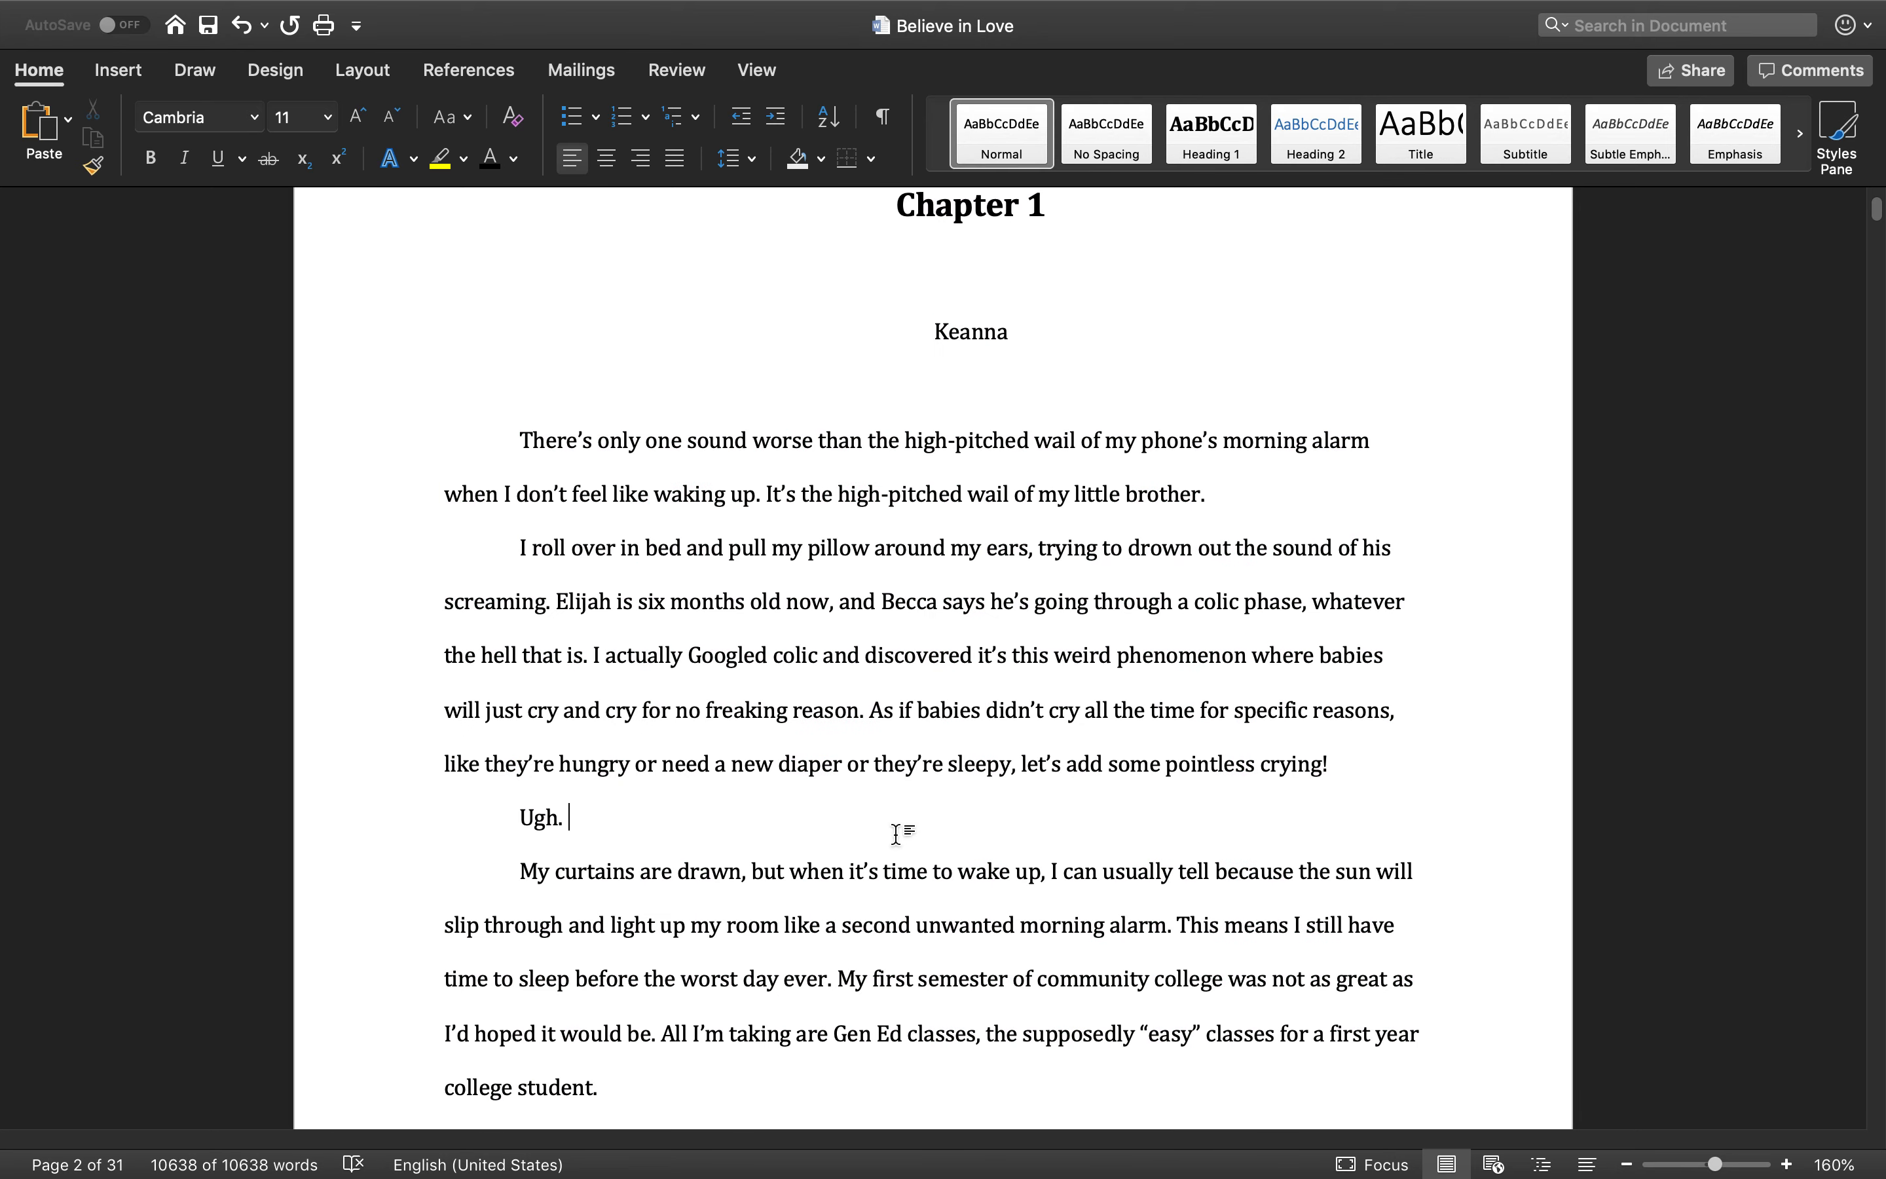
- Try a new test paragraph "sldkjasldfa" after "let's add some pointless crying!" and undo it
{"action": "left_click", "coordinate": [1369, 761]}
{"action": "key", "text": "Return"}
{"action": "type", "text": "sldkjasldfa"}
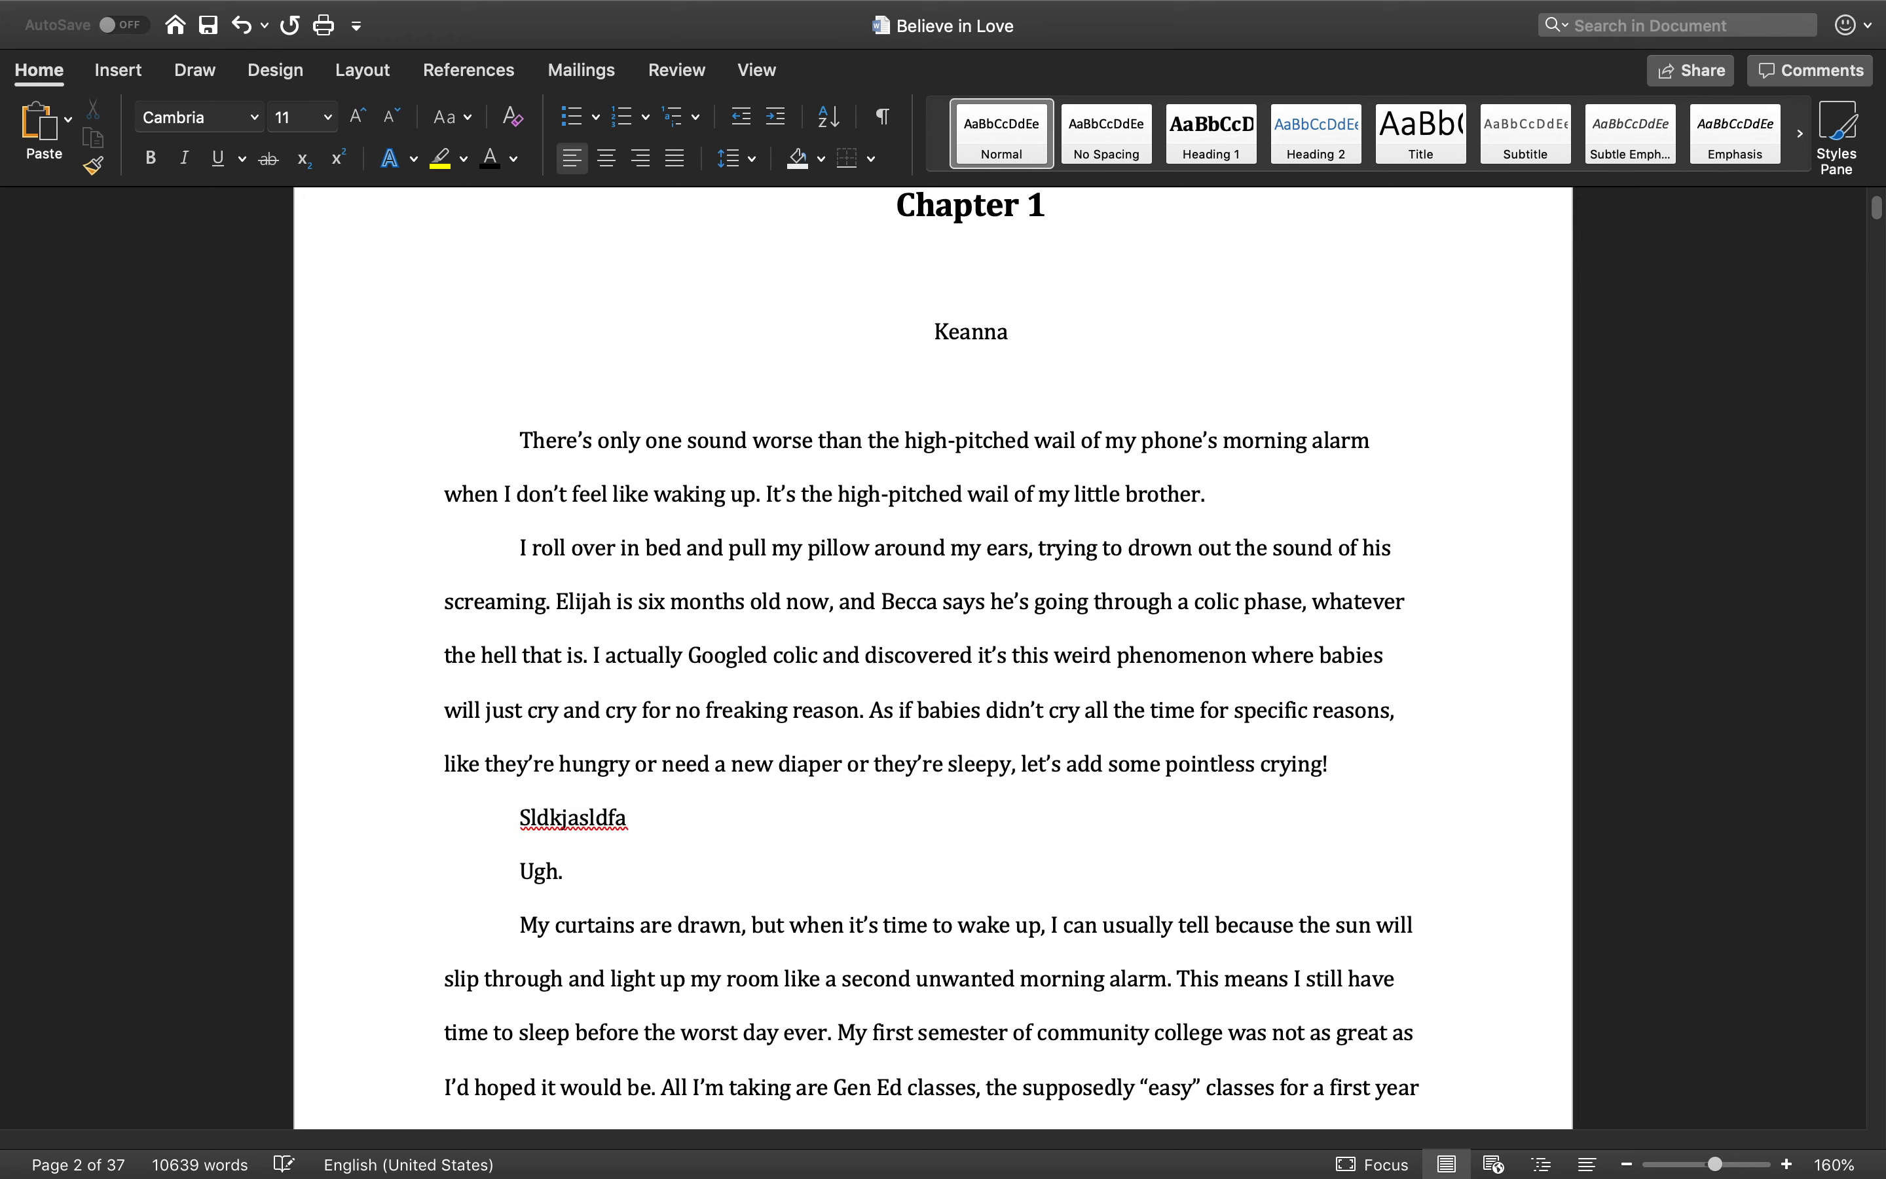
{"action": "double_click", "coordinate": [557, 820]}
{"action": "left_click", "coordinate": [665, 832]}
{"action": "left_click", "coordinate": [242, 29]}
{"action": "left_click", "coordinate": [242, 28]}
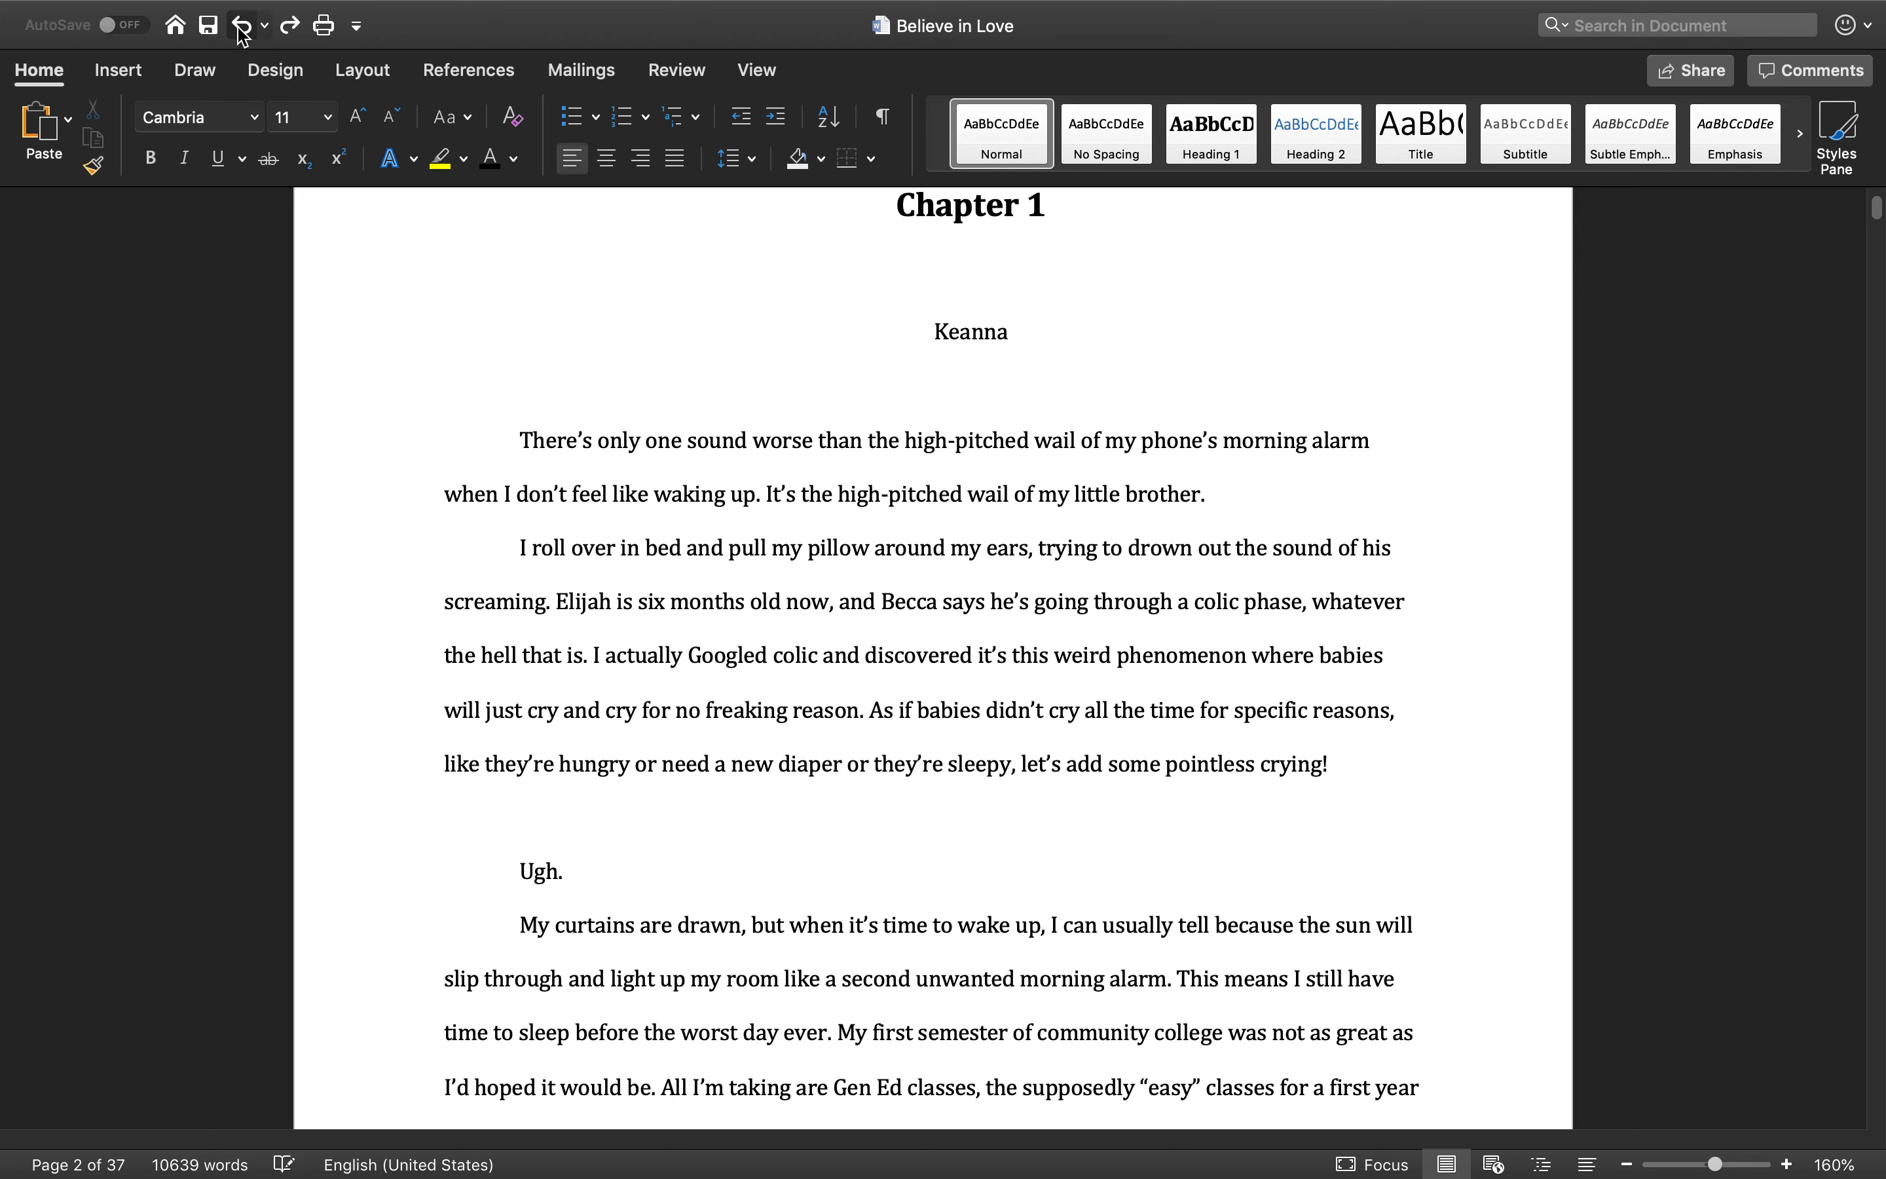
{"action": "left_click", "coordinate": [242, 28]}
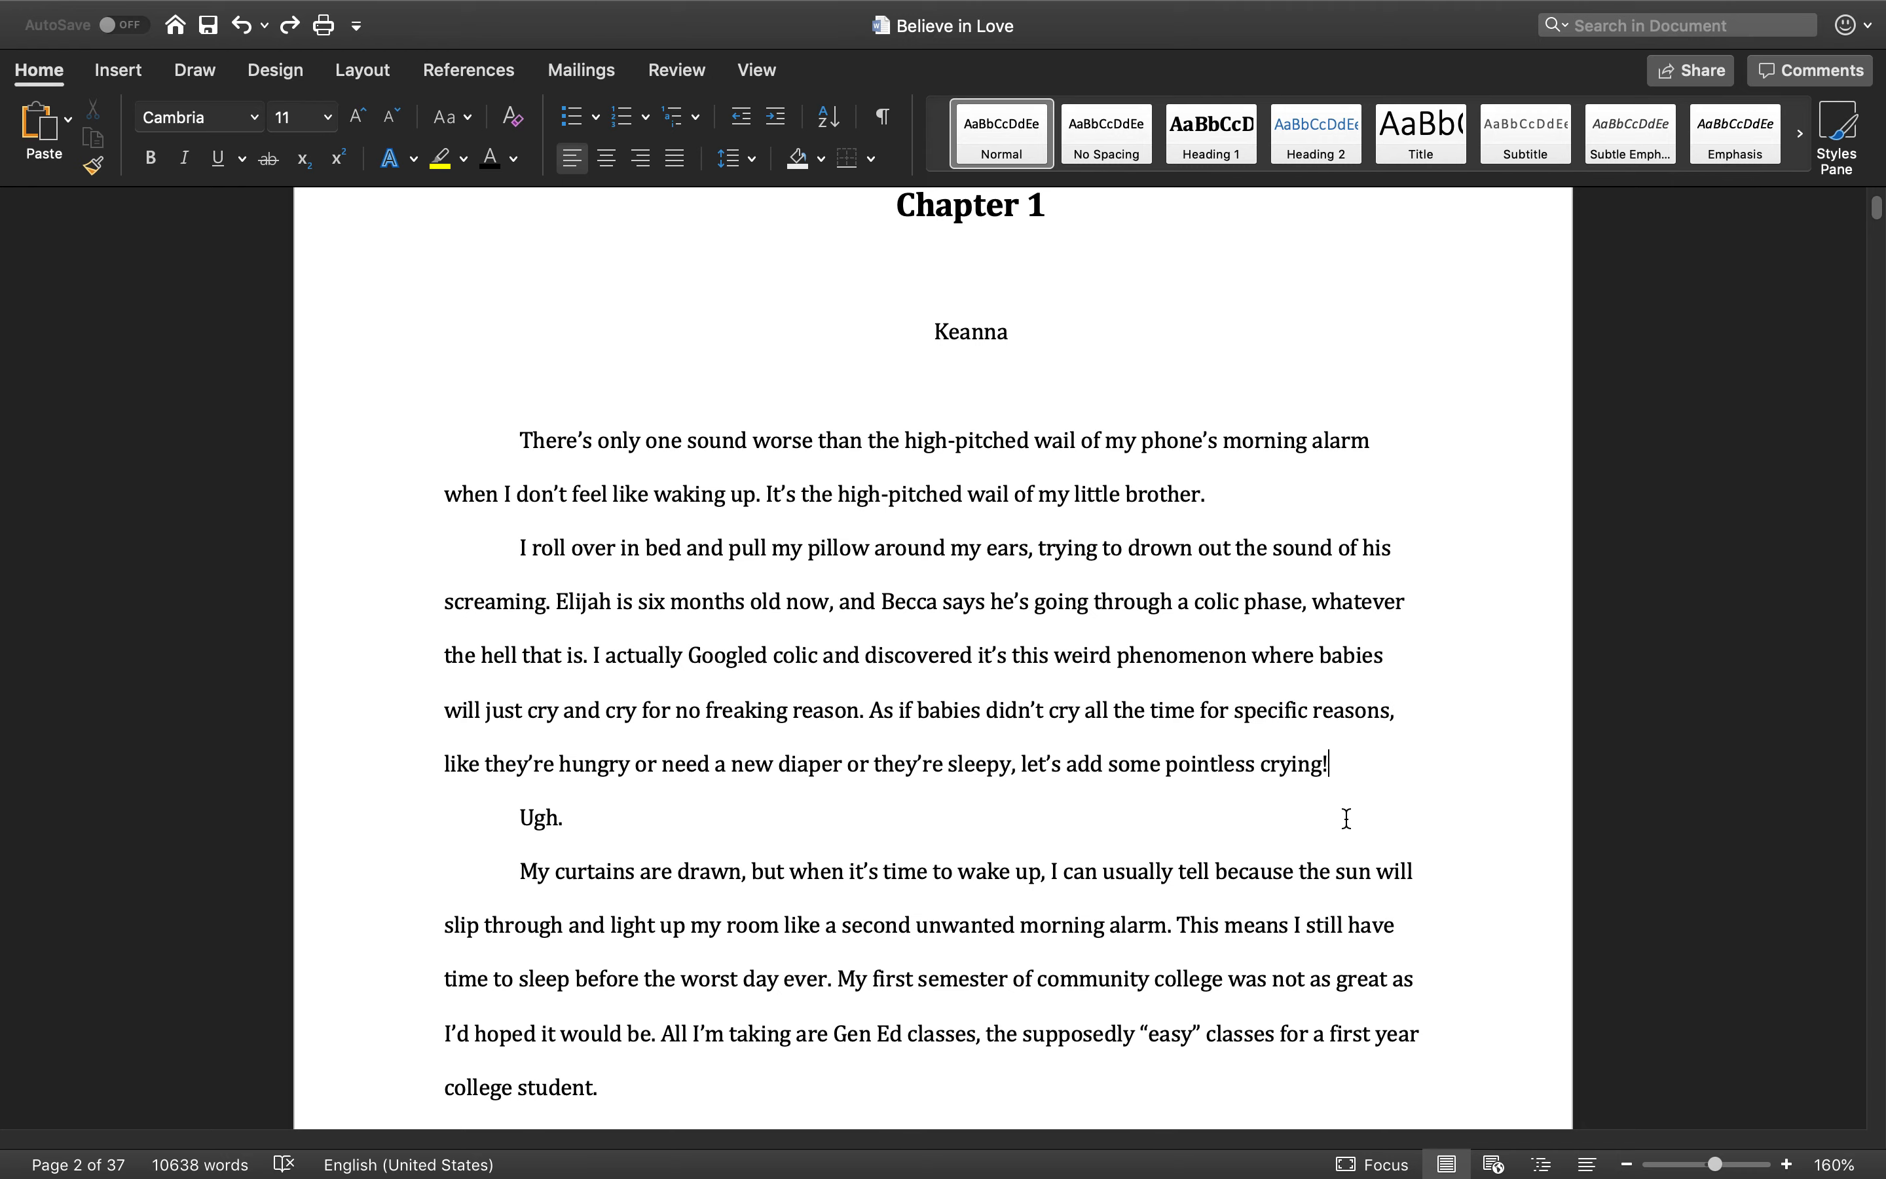
{"action": "scroll", "coordinate": [1345, 818], "scroll_direction": "down", "scroll_amount": 15}
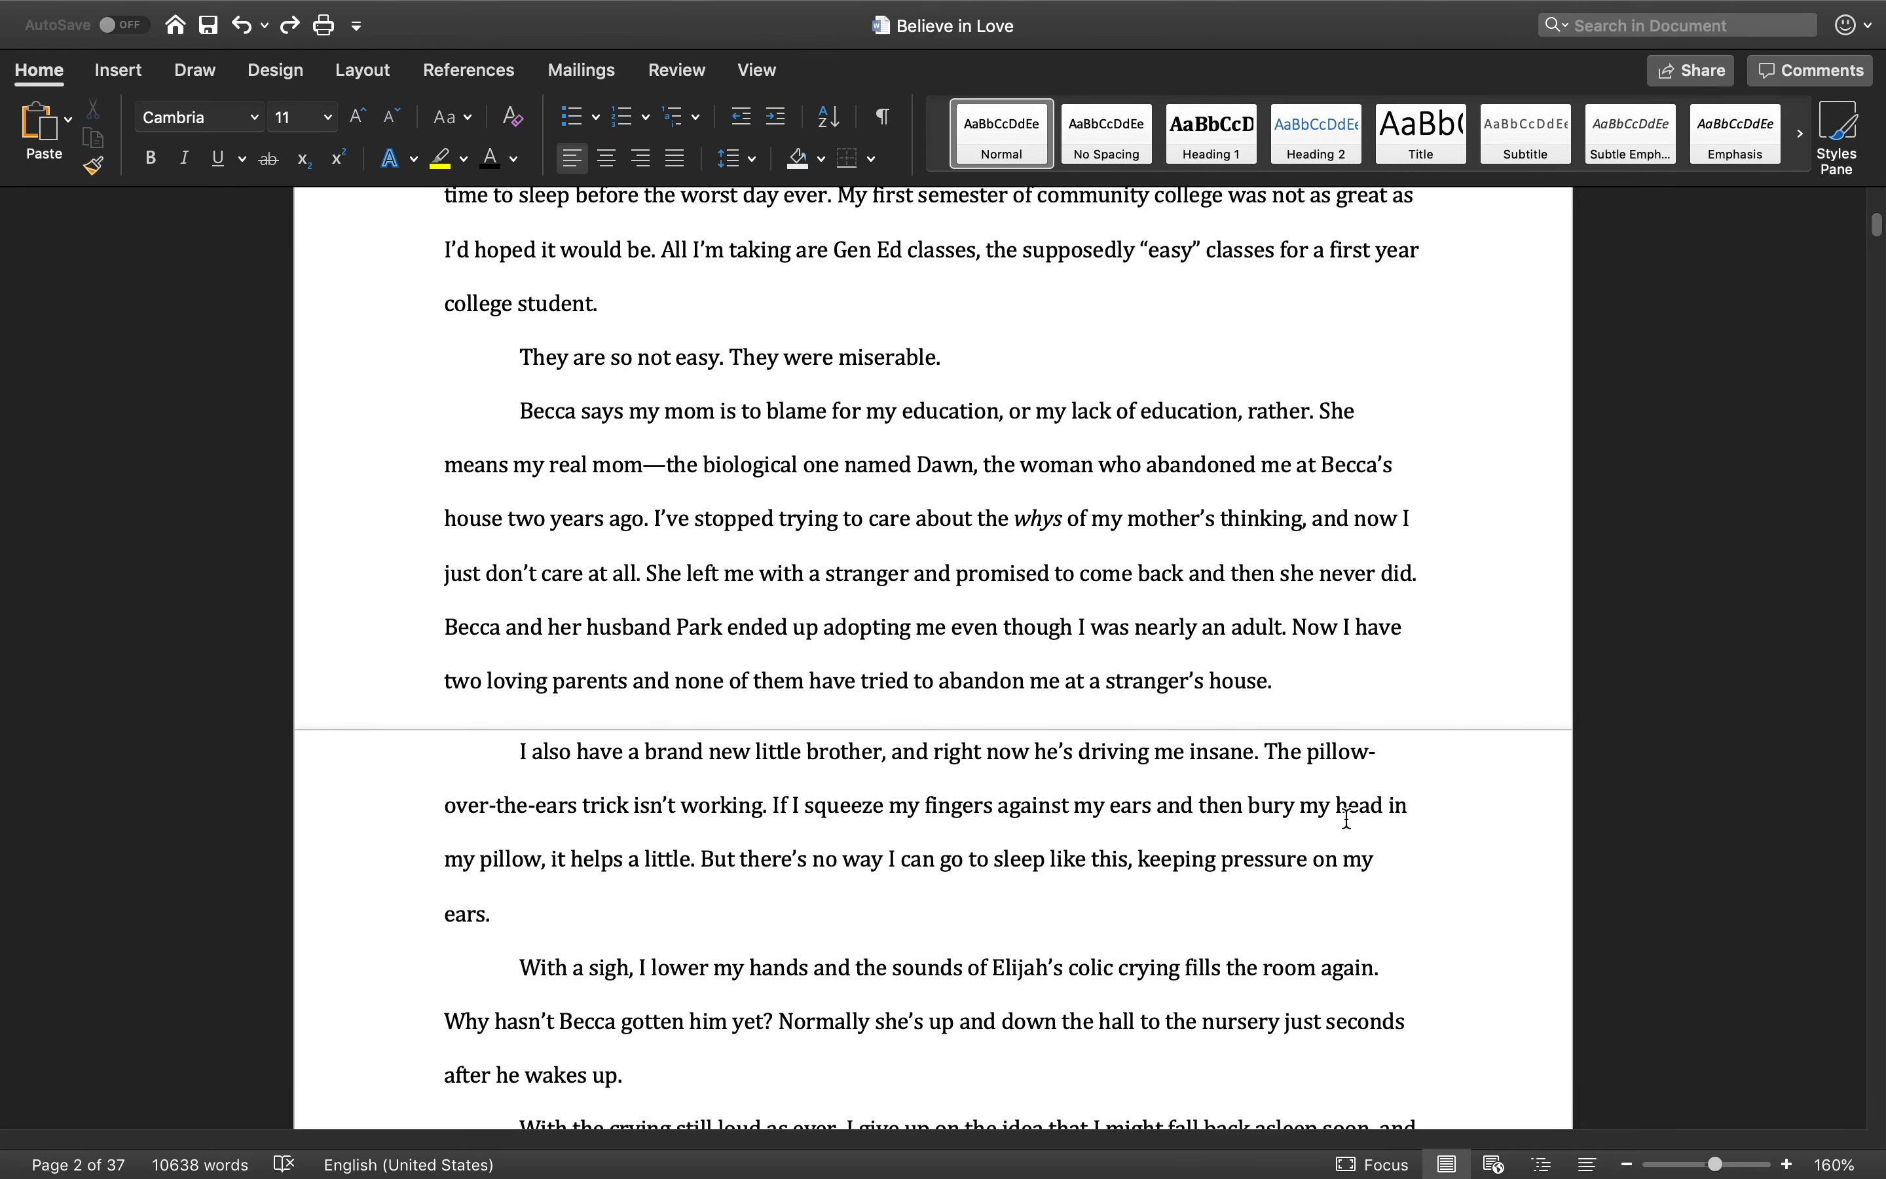
{"action": "scroll", "coordinate": [1346, 818], "scroll_direction": "down", "scroll_amount": 5}
{"action": "scroll", "coordinate": [1461, 819], "scroll_direction": "up", "scroll_amount": 20}
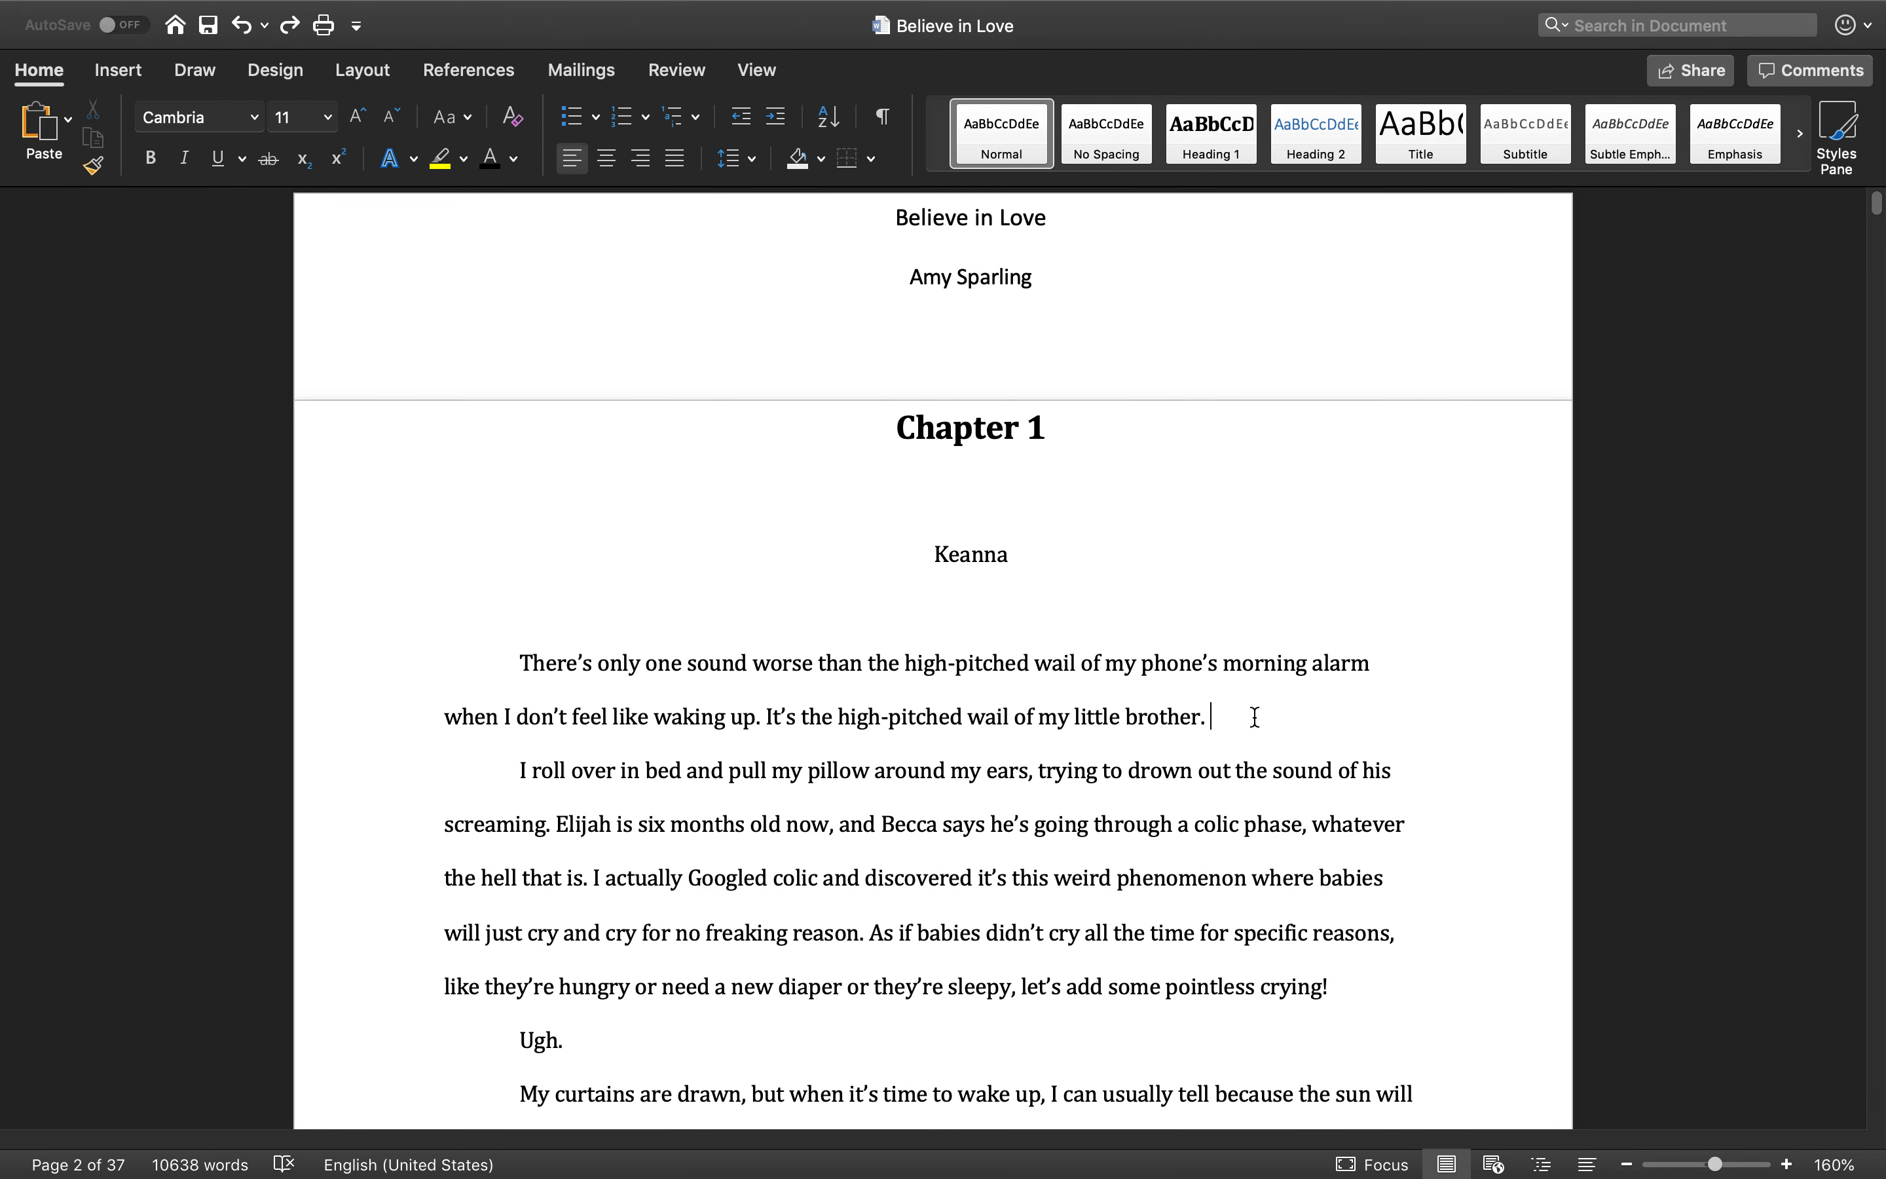
- Justify the text of the whole manuscript and deselect it
{"action": "scroll", "coordinate": [1255, 716], "scroll_direction": "down", "scroll_amount": 3}
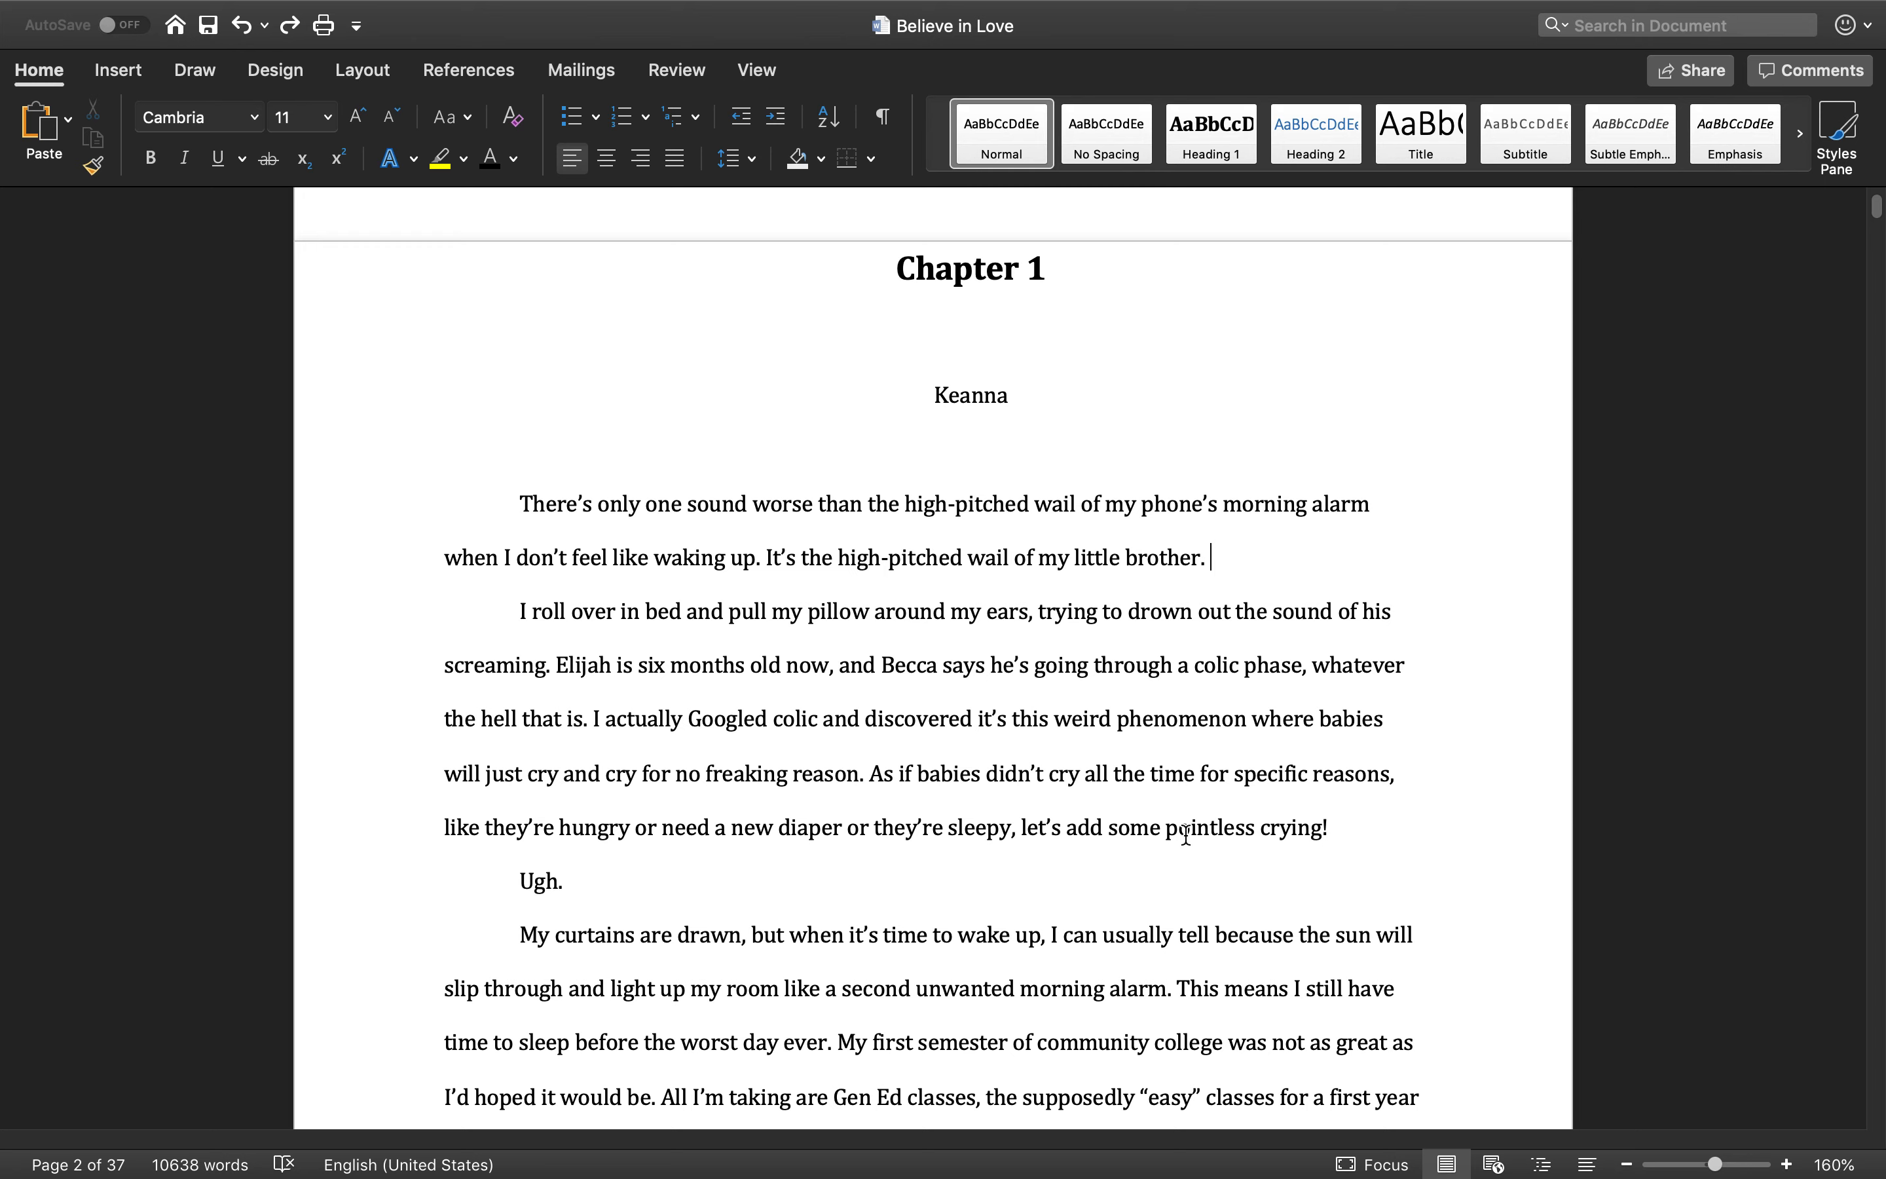
{"action": "key", "text": "super+a"}
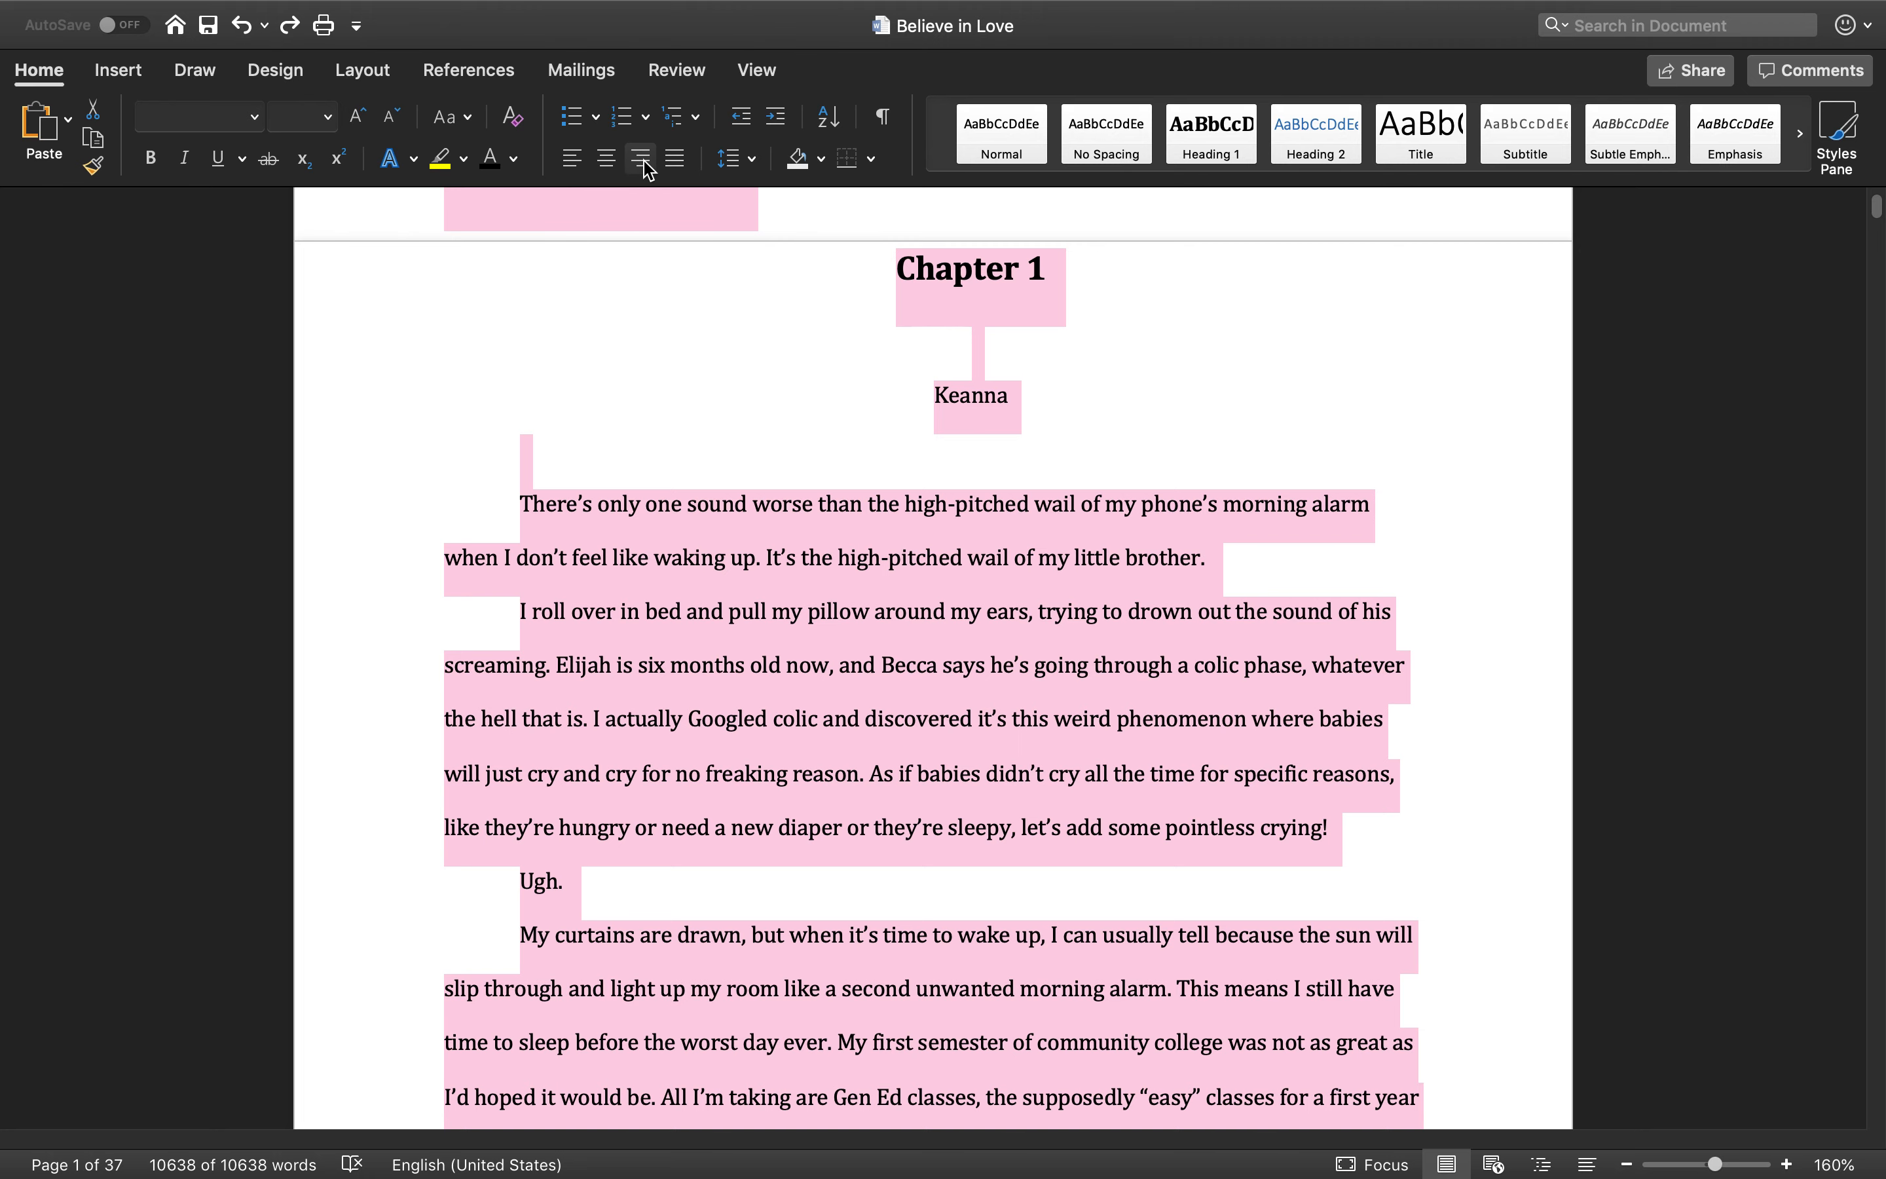
{"action": "left_click", "coordinate": [676, 164]}
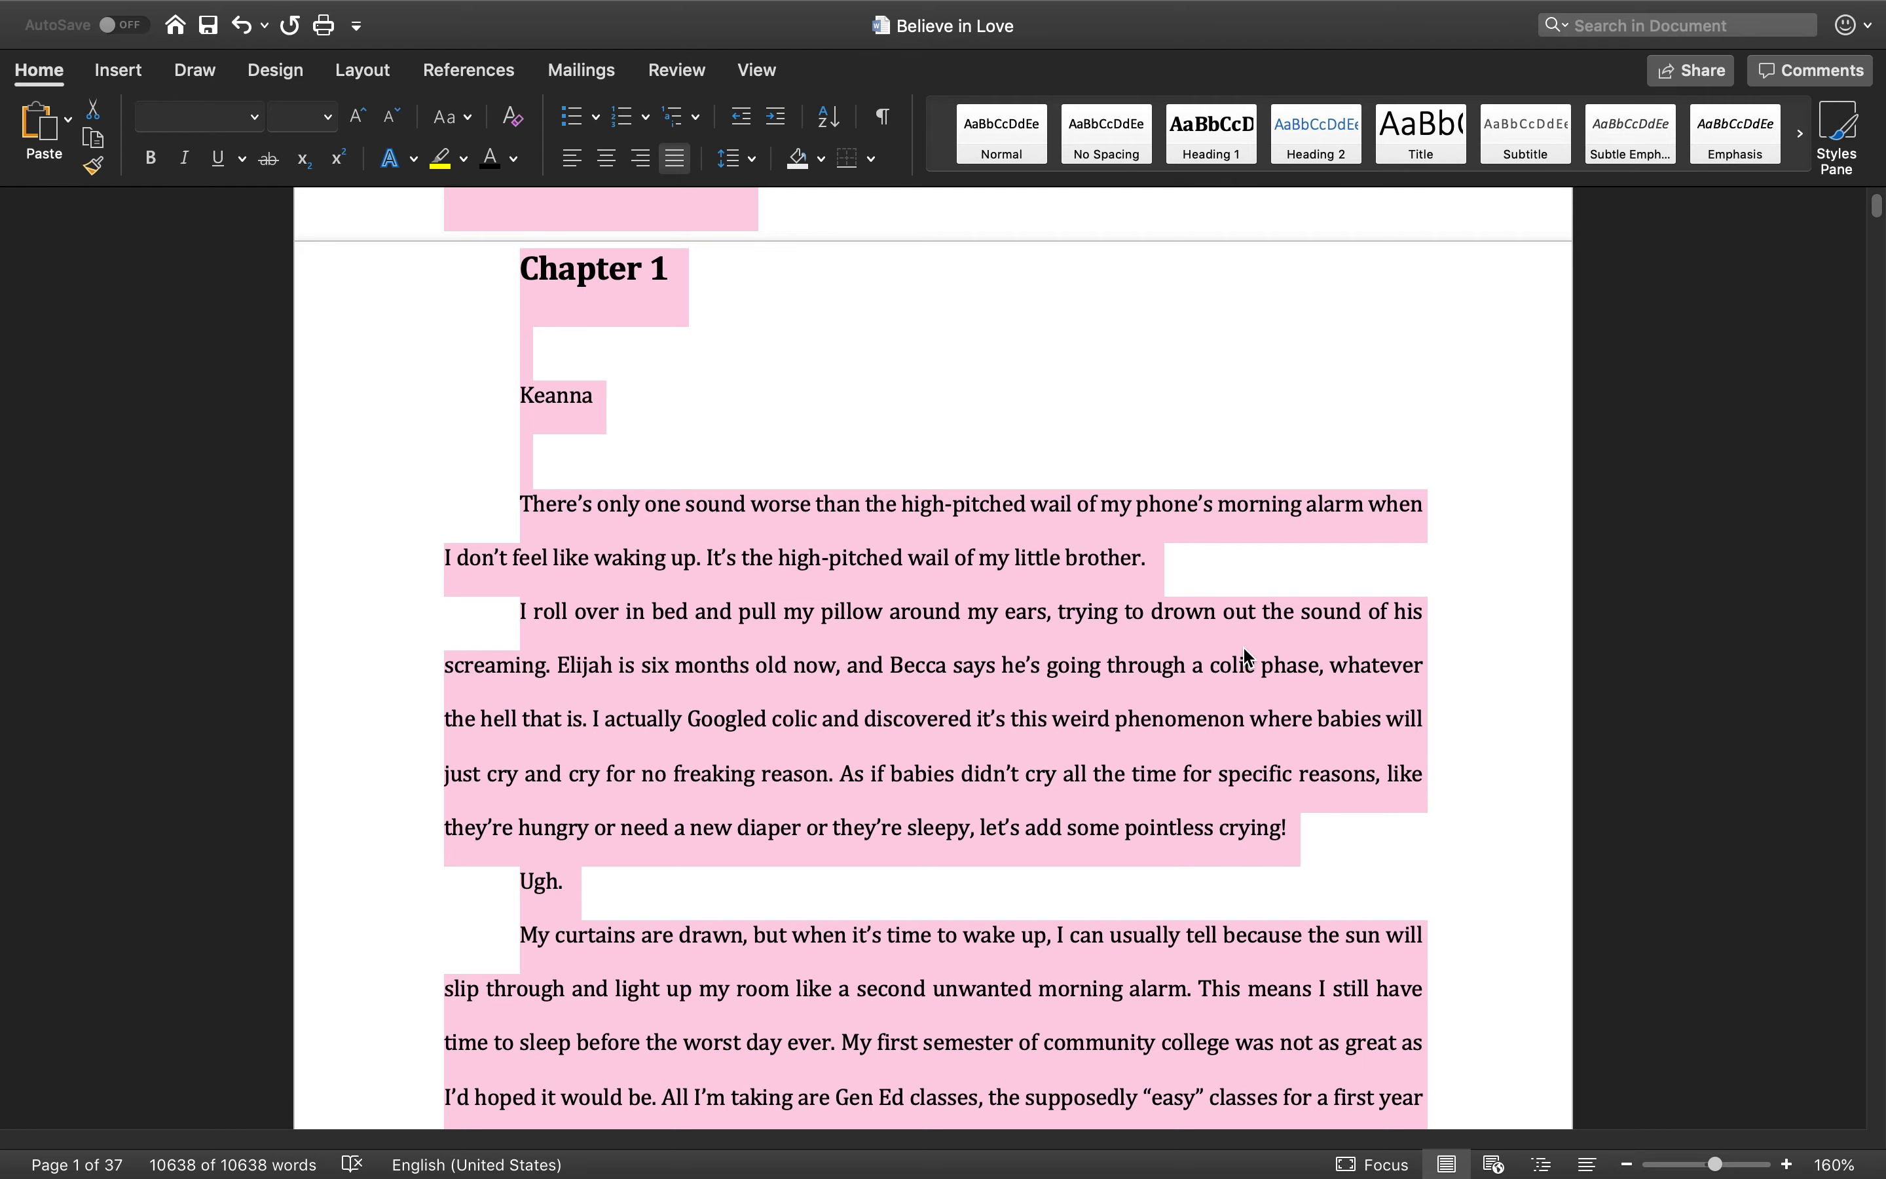
{"action": "left_click", "coordinate": [1431, 716]}
{"action": "scroll", "coordinate": [1426, 529], "scroll_direction": "down", "scroll_amount": 5}
{"action": "scroll", "coordinate": [1426, 528], "scroll_direction": "down", "scroll_amount": 15}
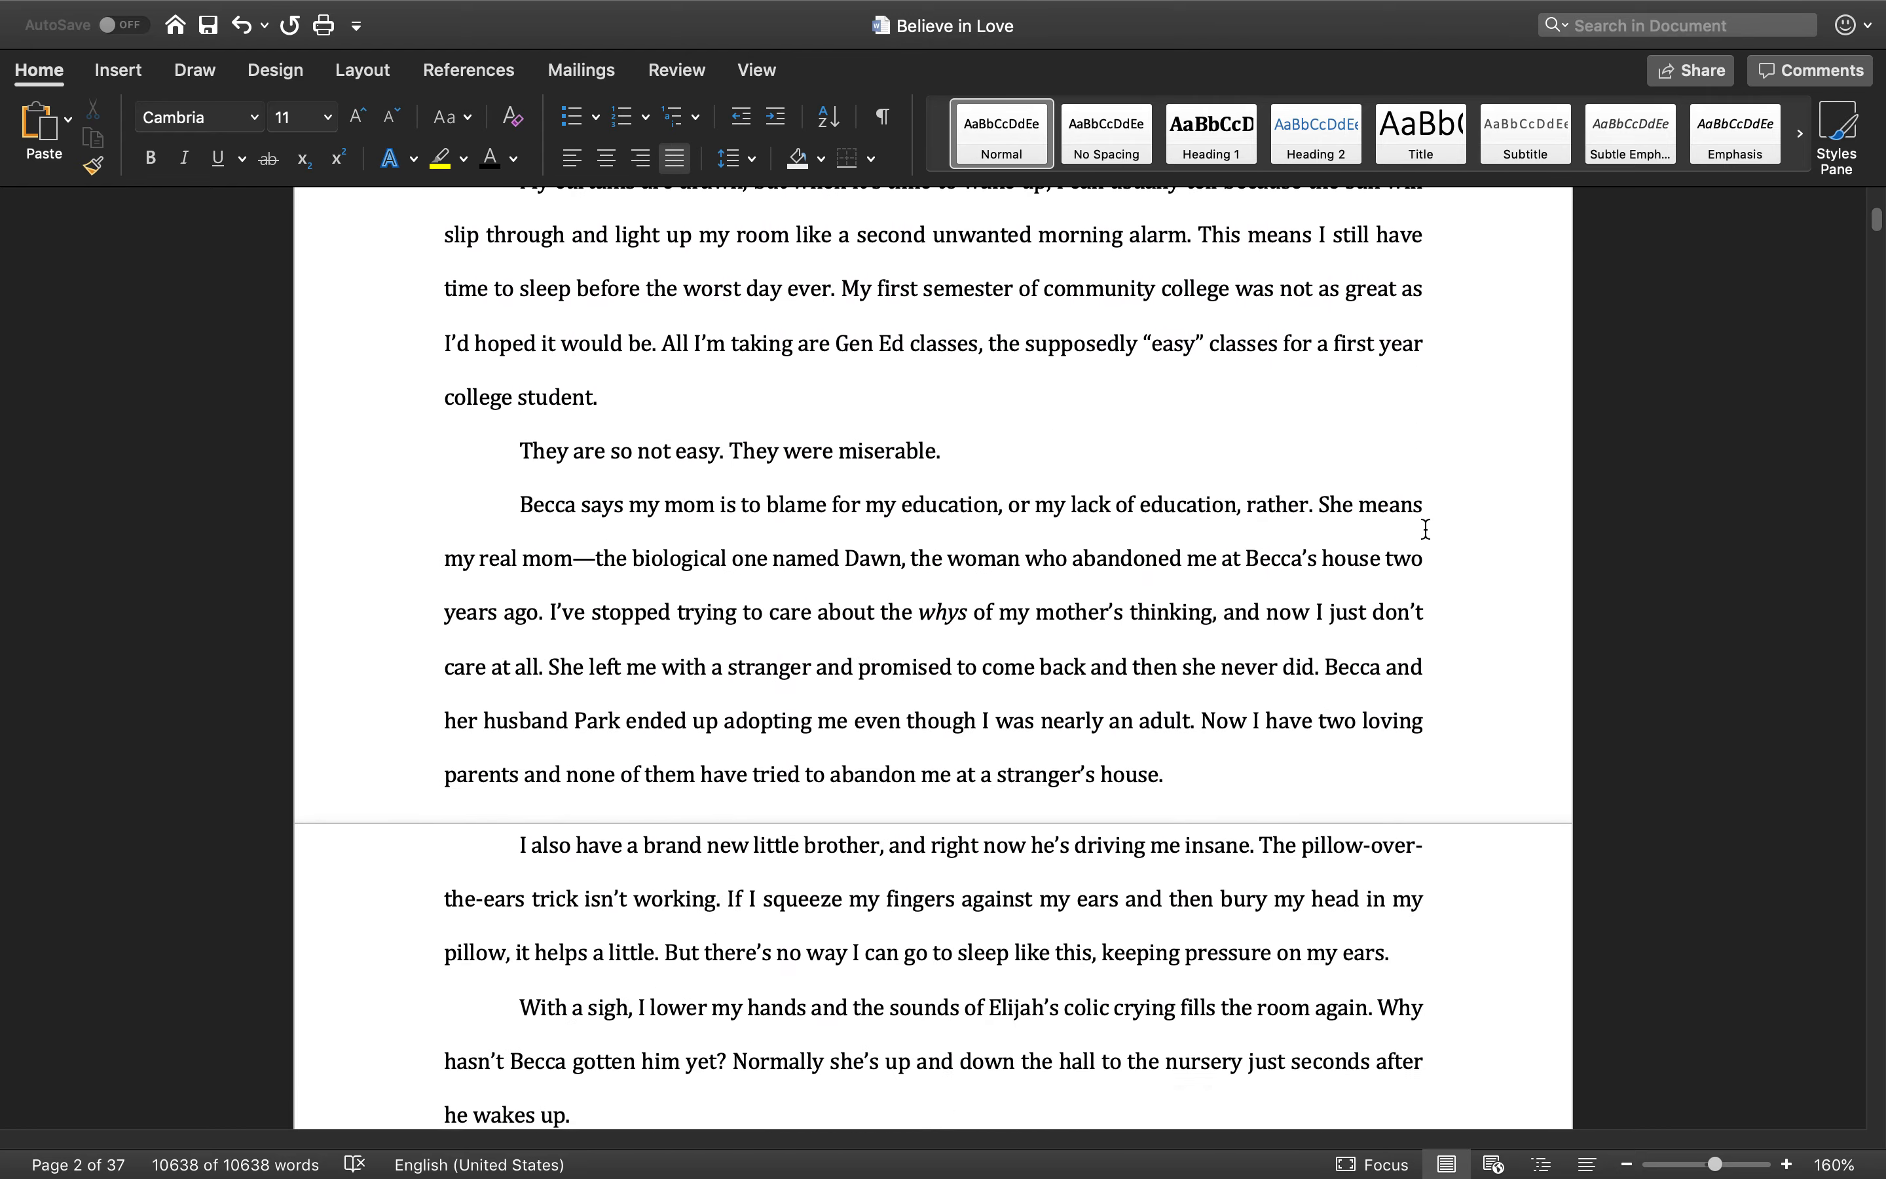
{"action": "scroll", "coordinate": [1426, 528], "scroll_direction": "down", "scroll_amount": 15}
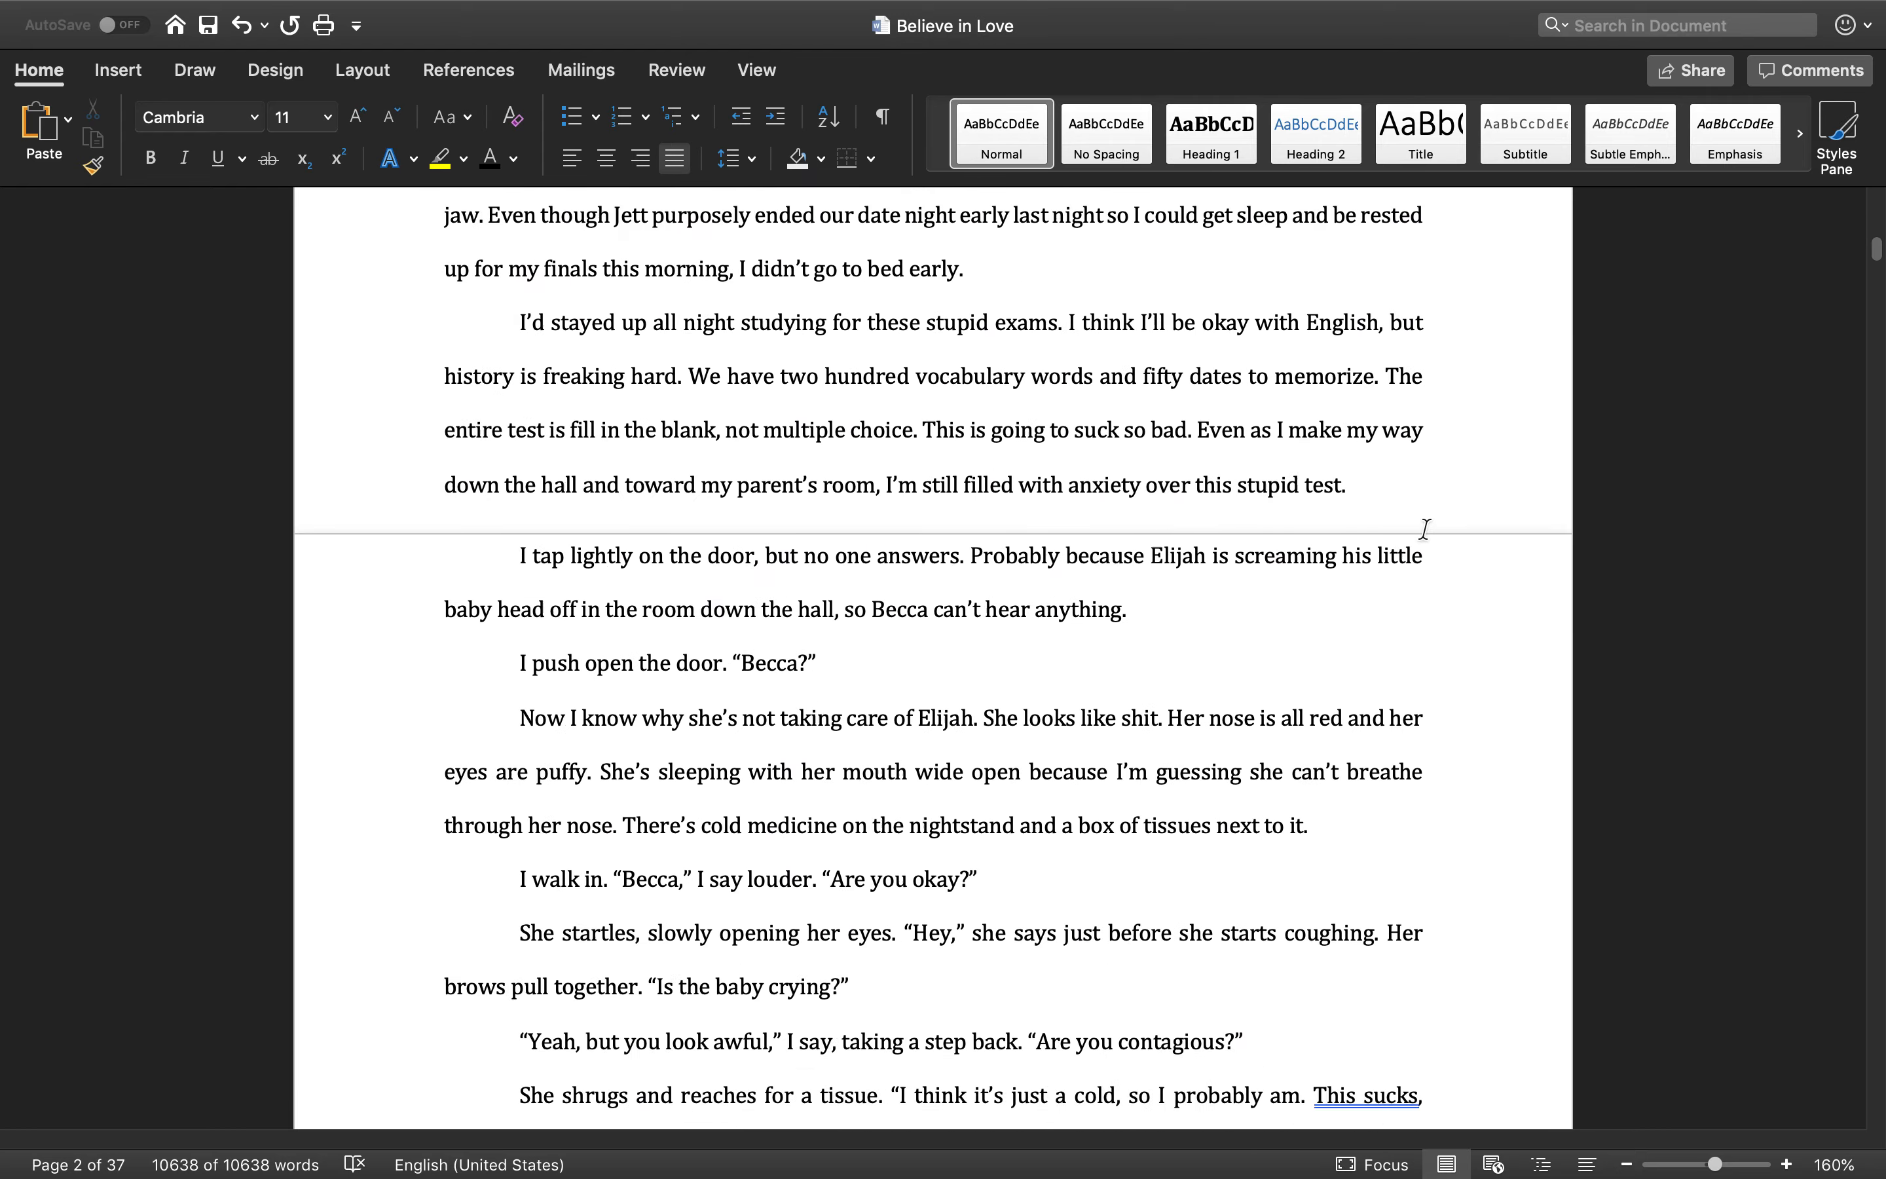
- Center the title page lines, the Chapter 1 heading and the narrator name below it
{"action": "scroll", "coordinate": [1425, 529], "scroll_direction": "up", "scroll_amount": 20}
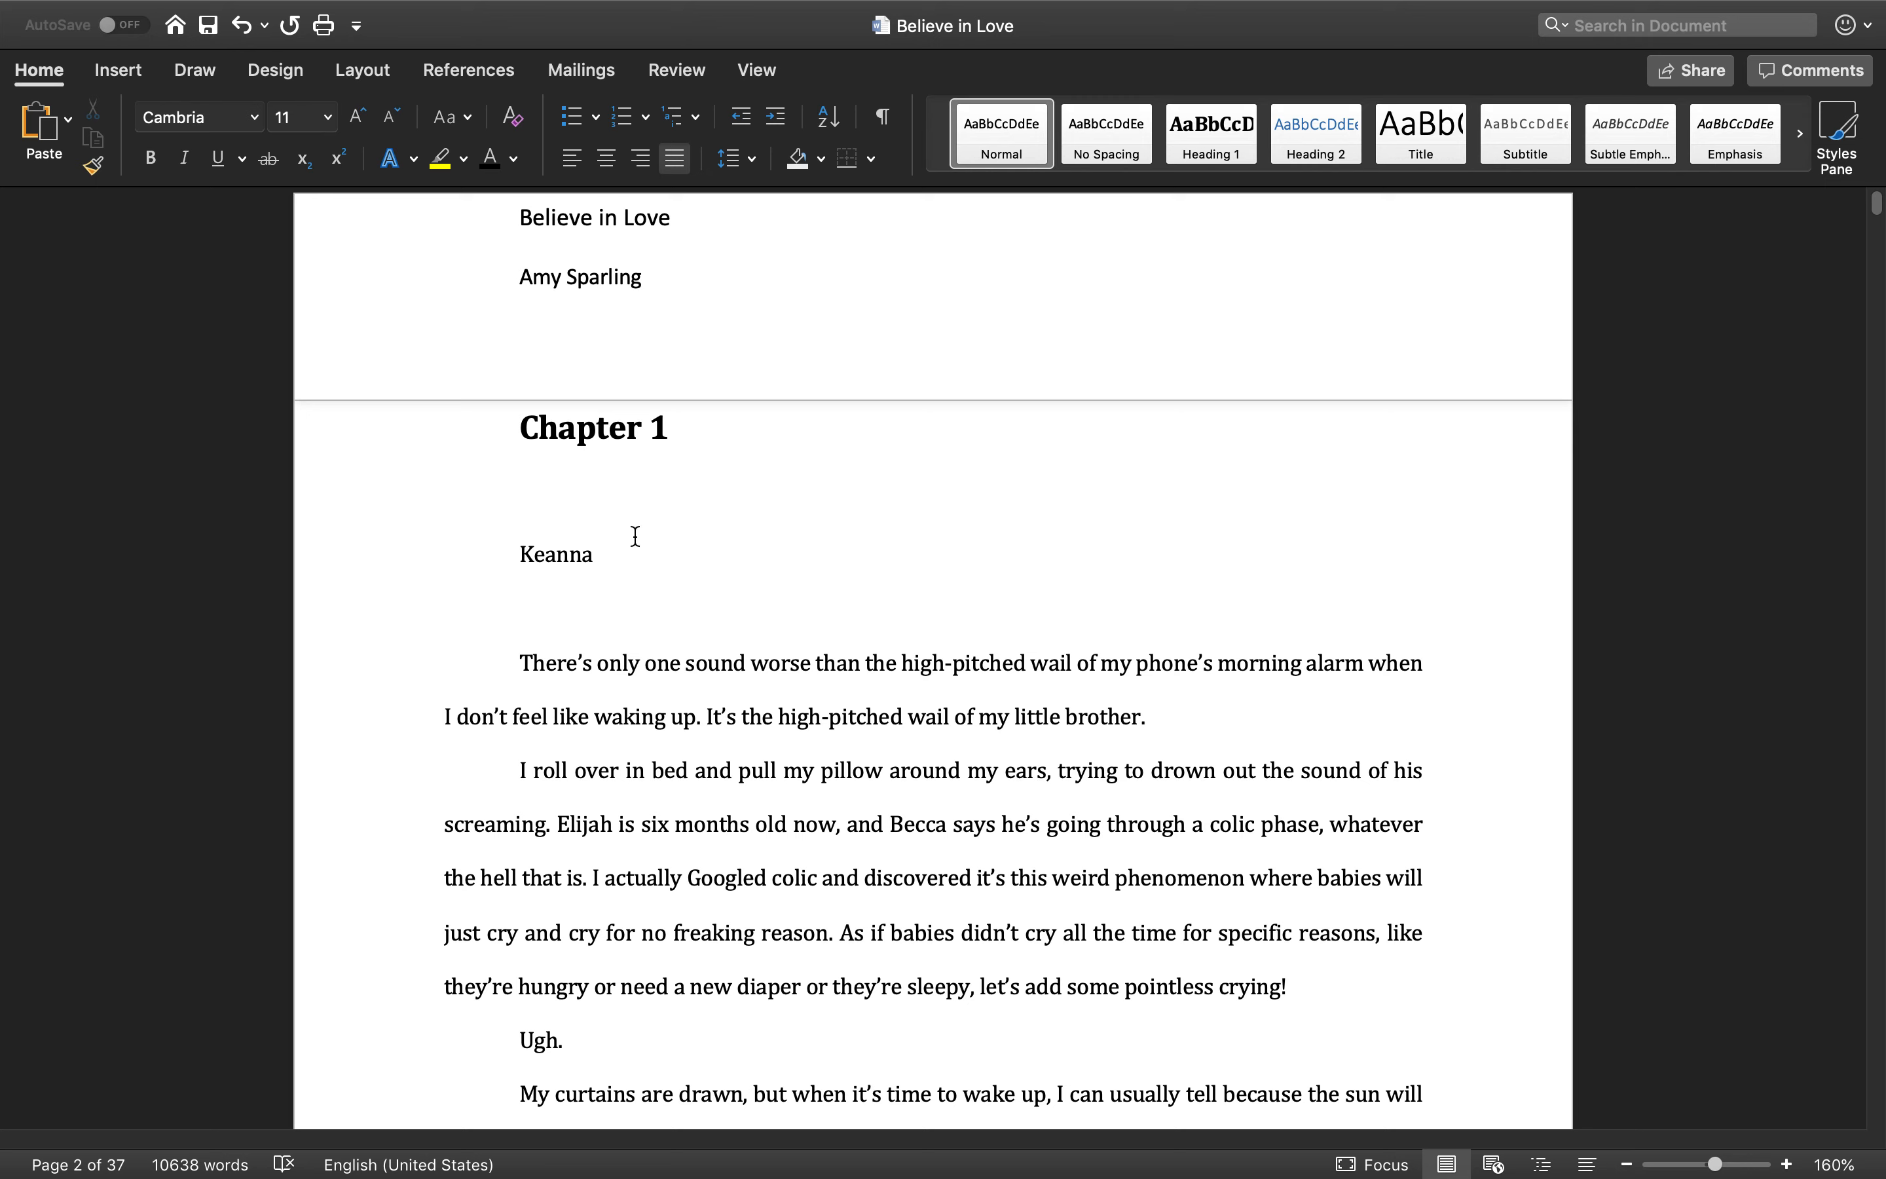
{"action": "left_click_drag", "start_coordinate": [635, 583], "coordinate": [417, 244]}
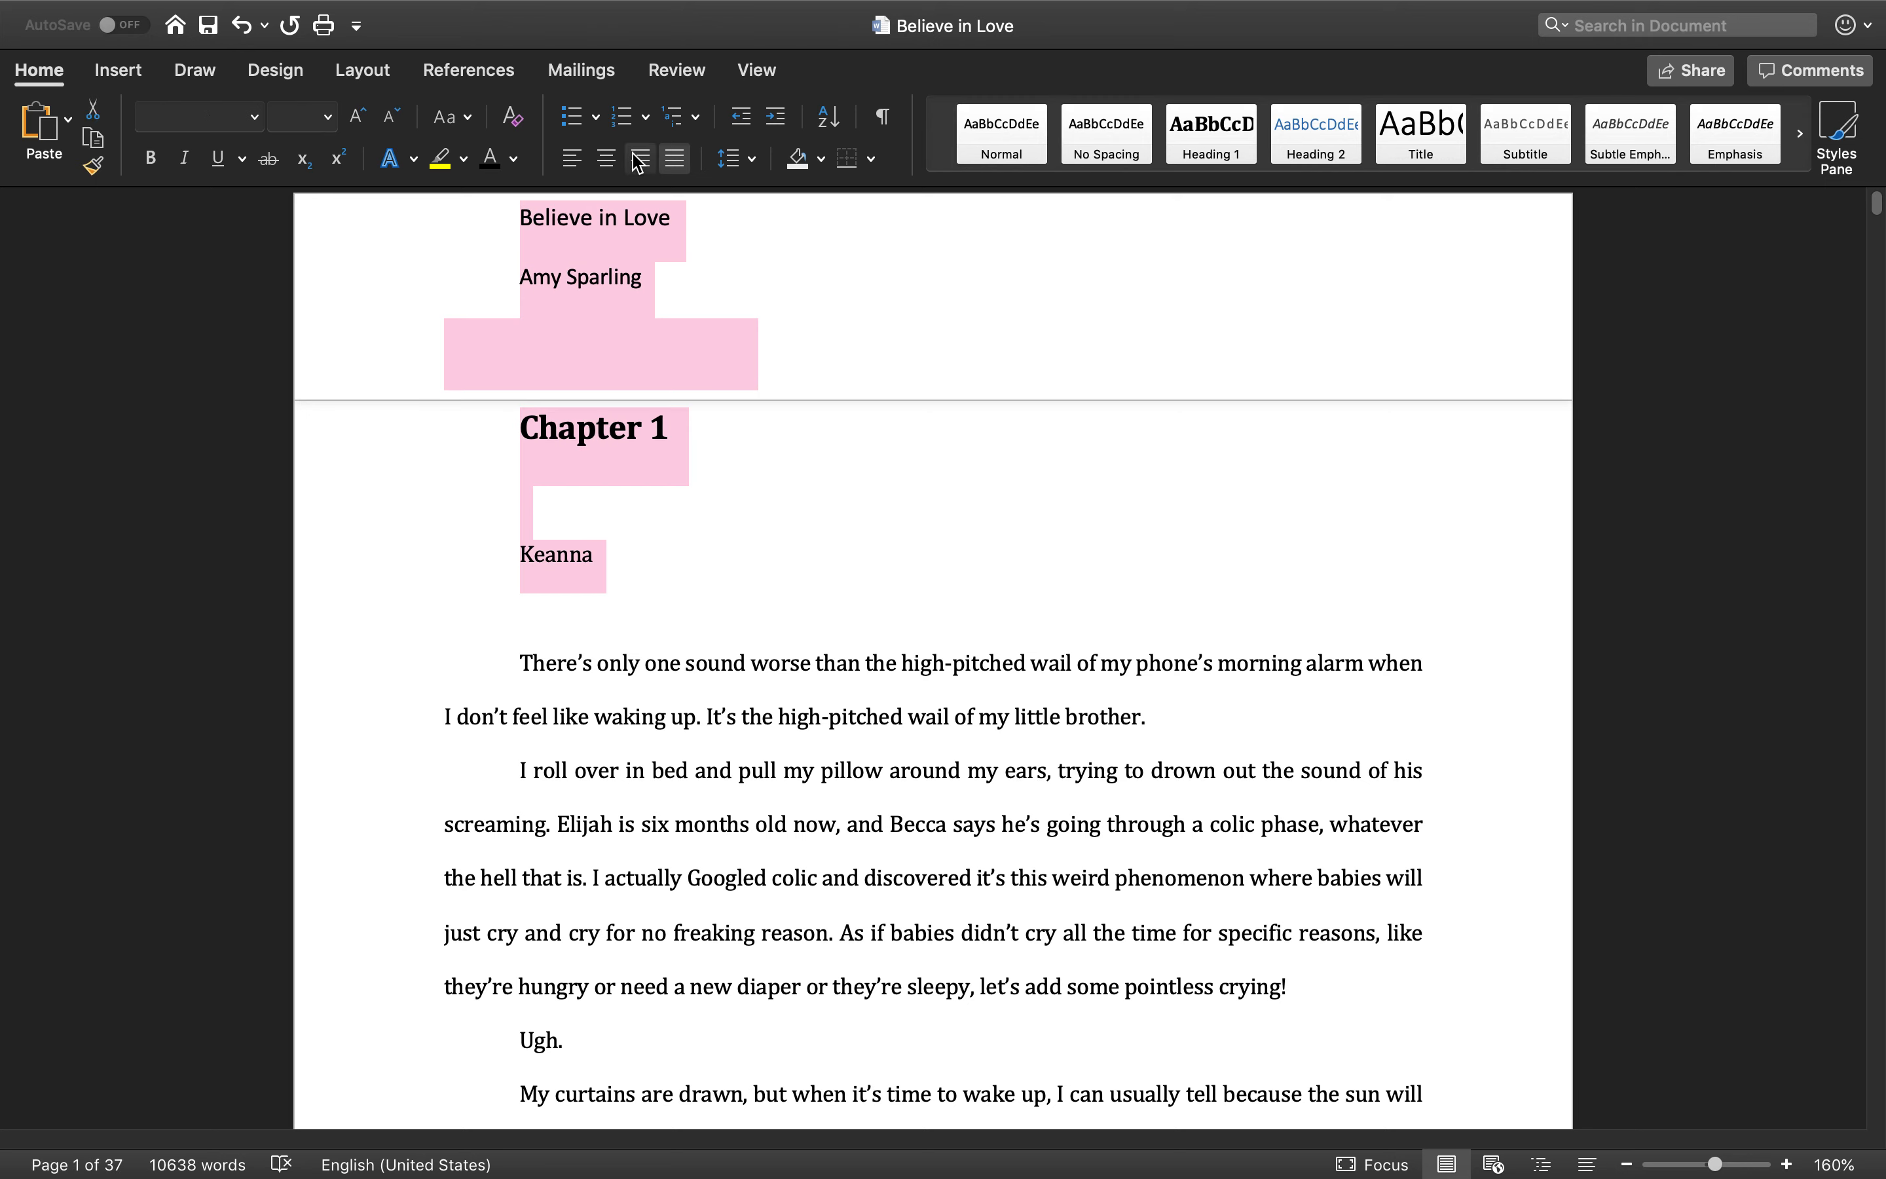
{"action": "left_click", "coordinate": [606, 159]}
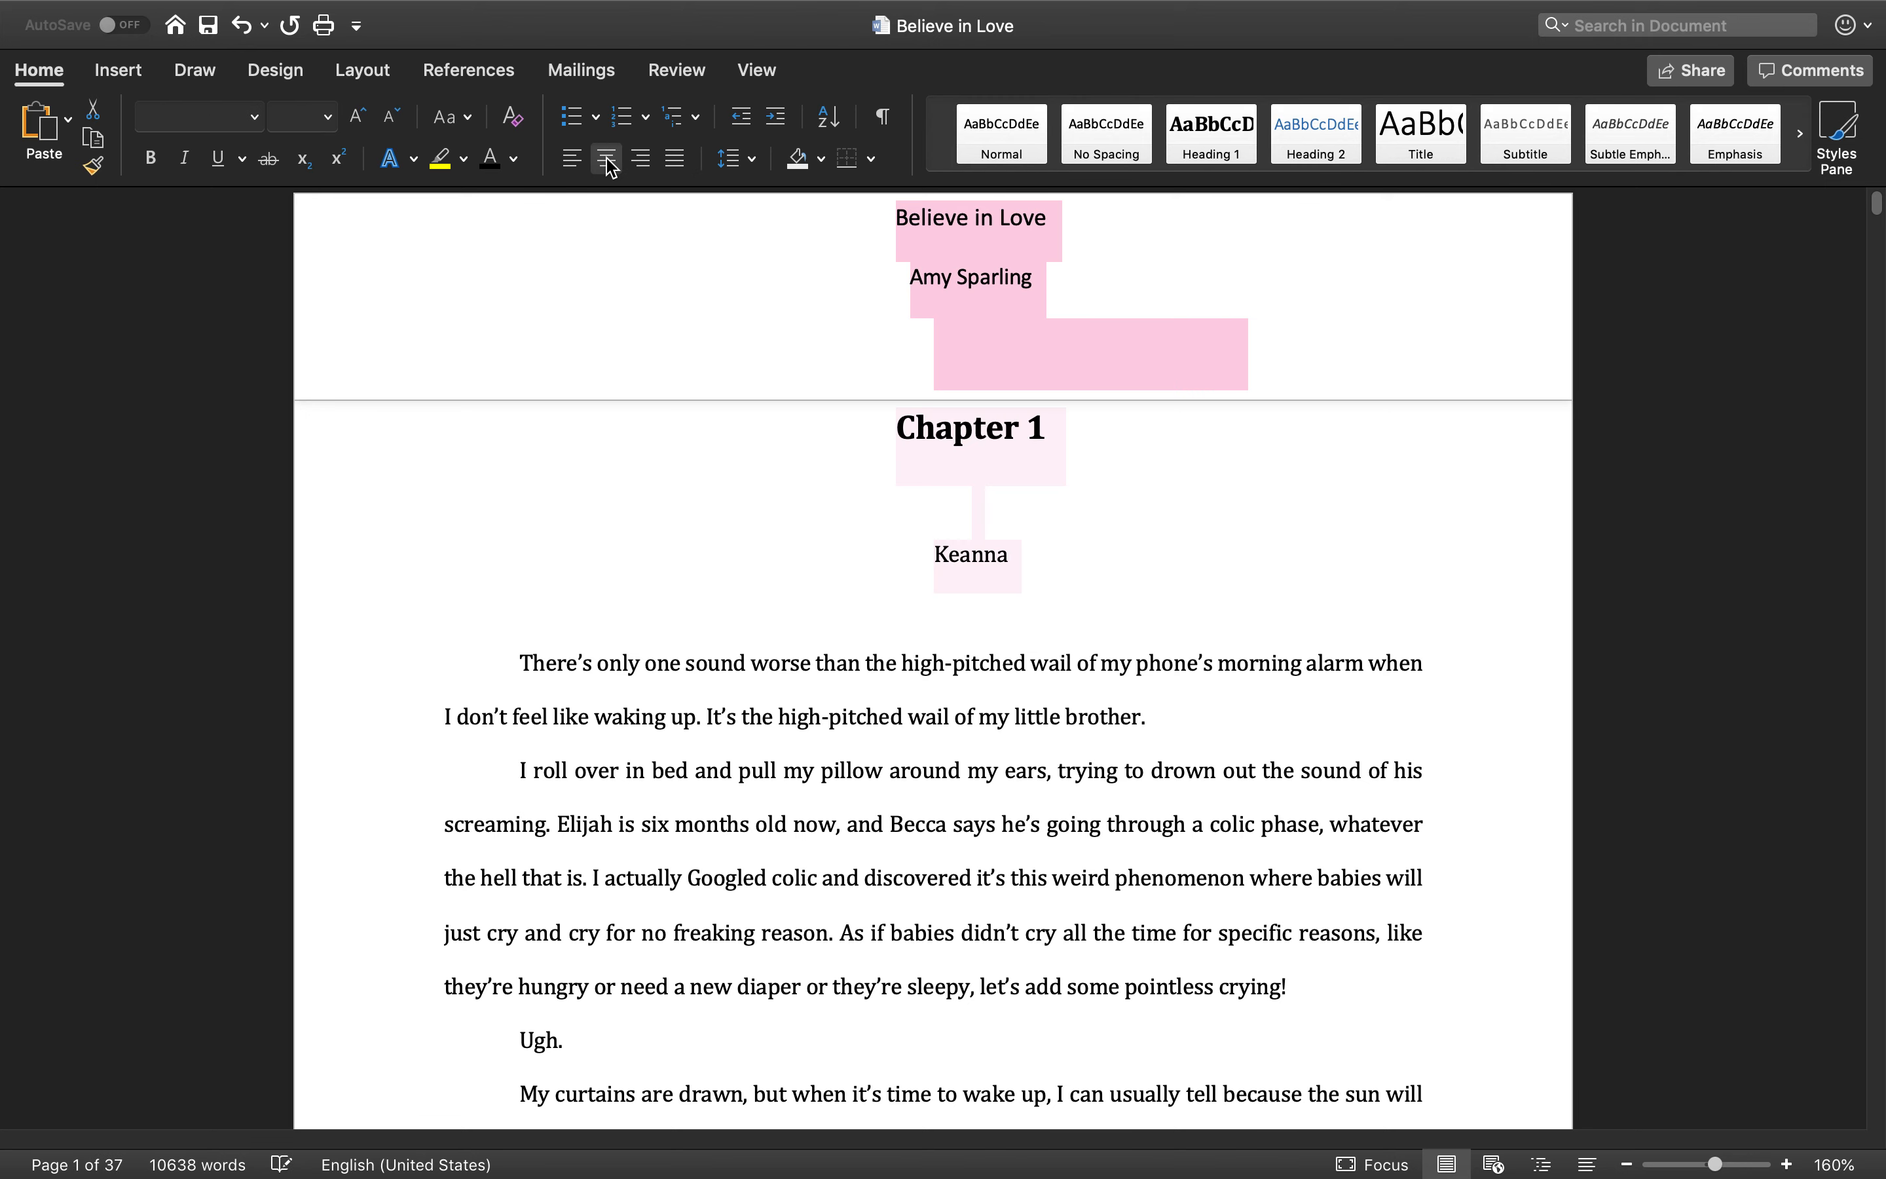
{"action": "left_click", "coordinate": [1067, 624]}
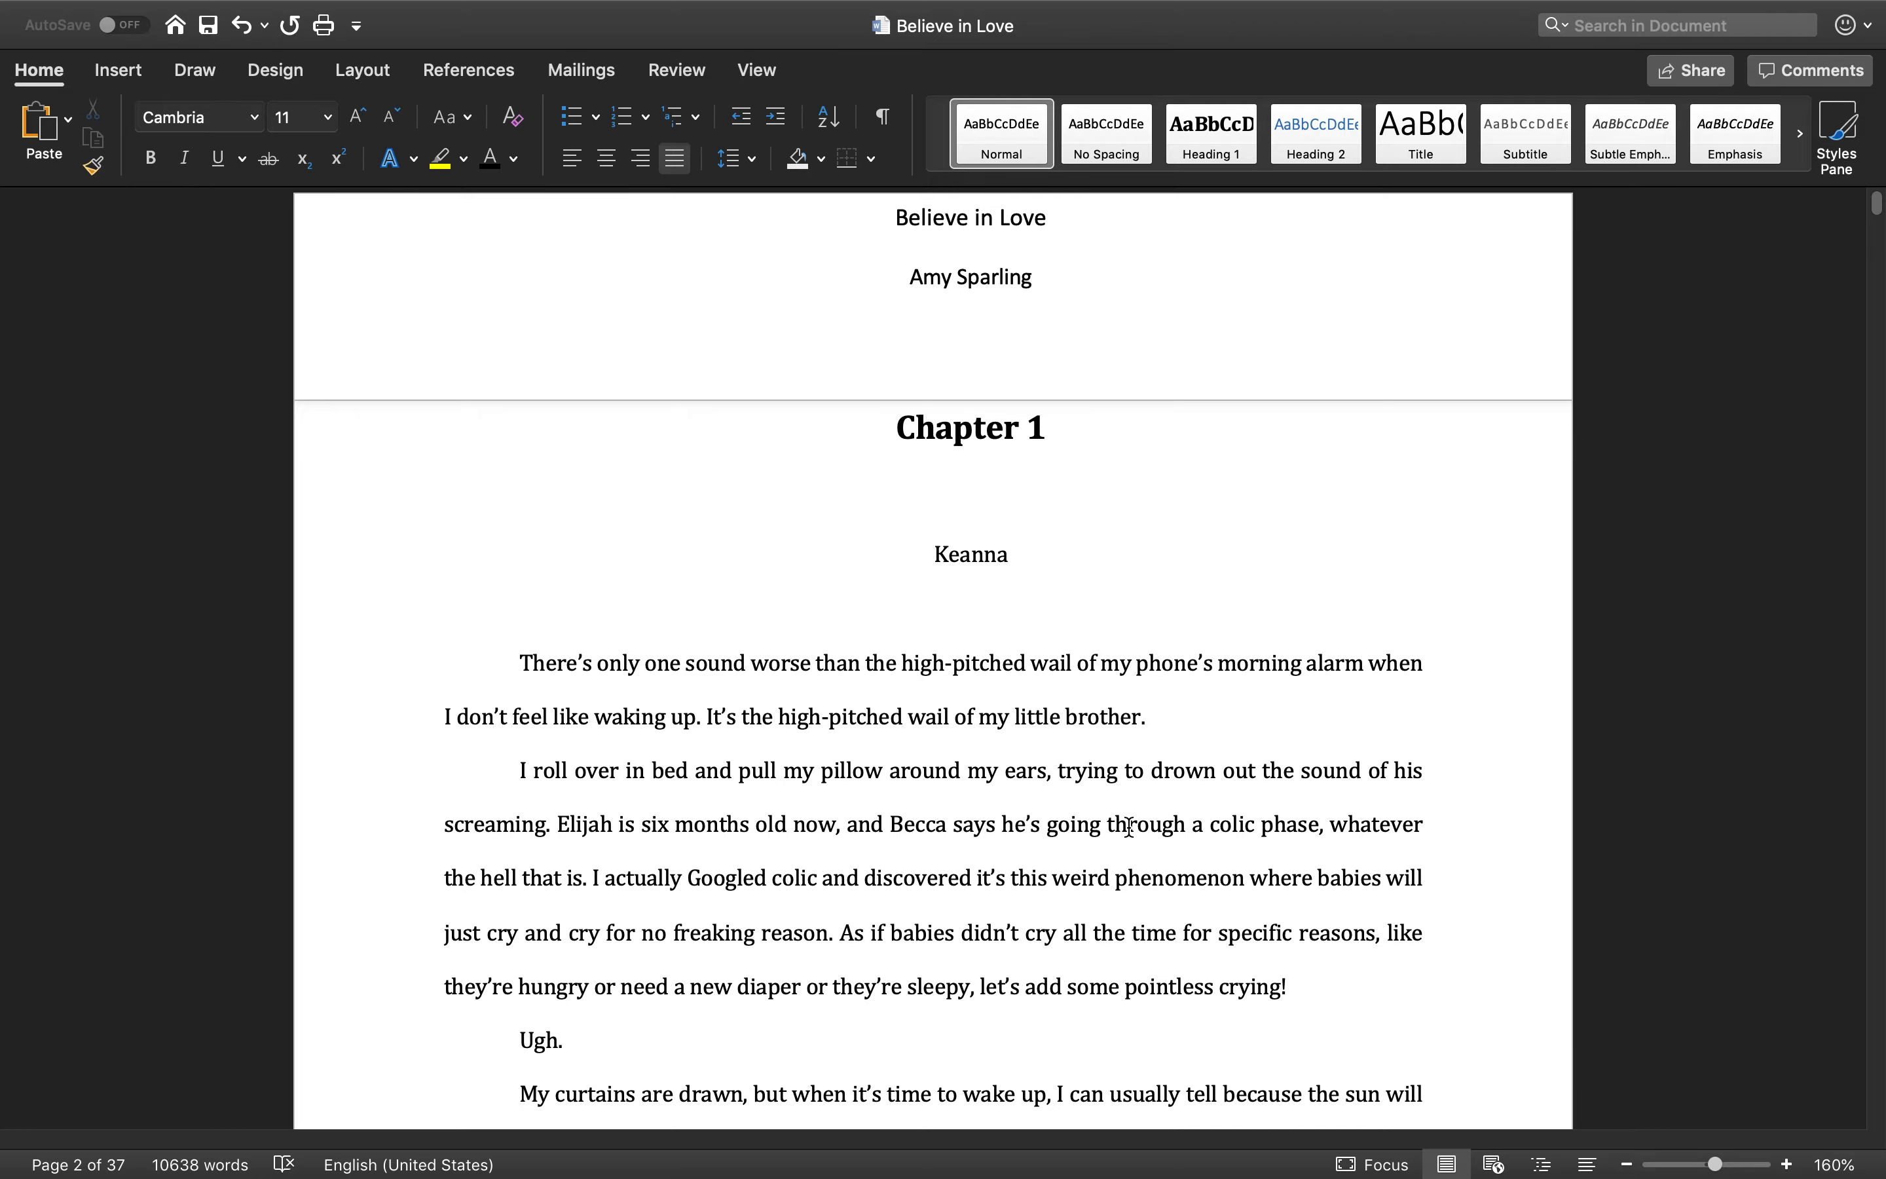
- Show the formatting marks around the page break before Chapter 2
{"action": "scroll", "coordinate": [1129, 826], "scroll_direction": "down", "scroll_amount": 15}
{"action": "scroll", "coordinate": [1129, 826], "scroll_direction": "down", "scroll_amount": 20}
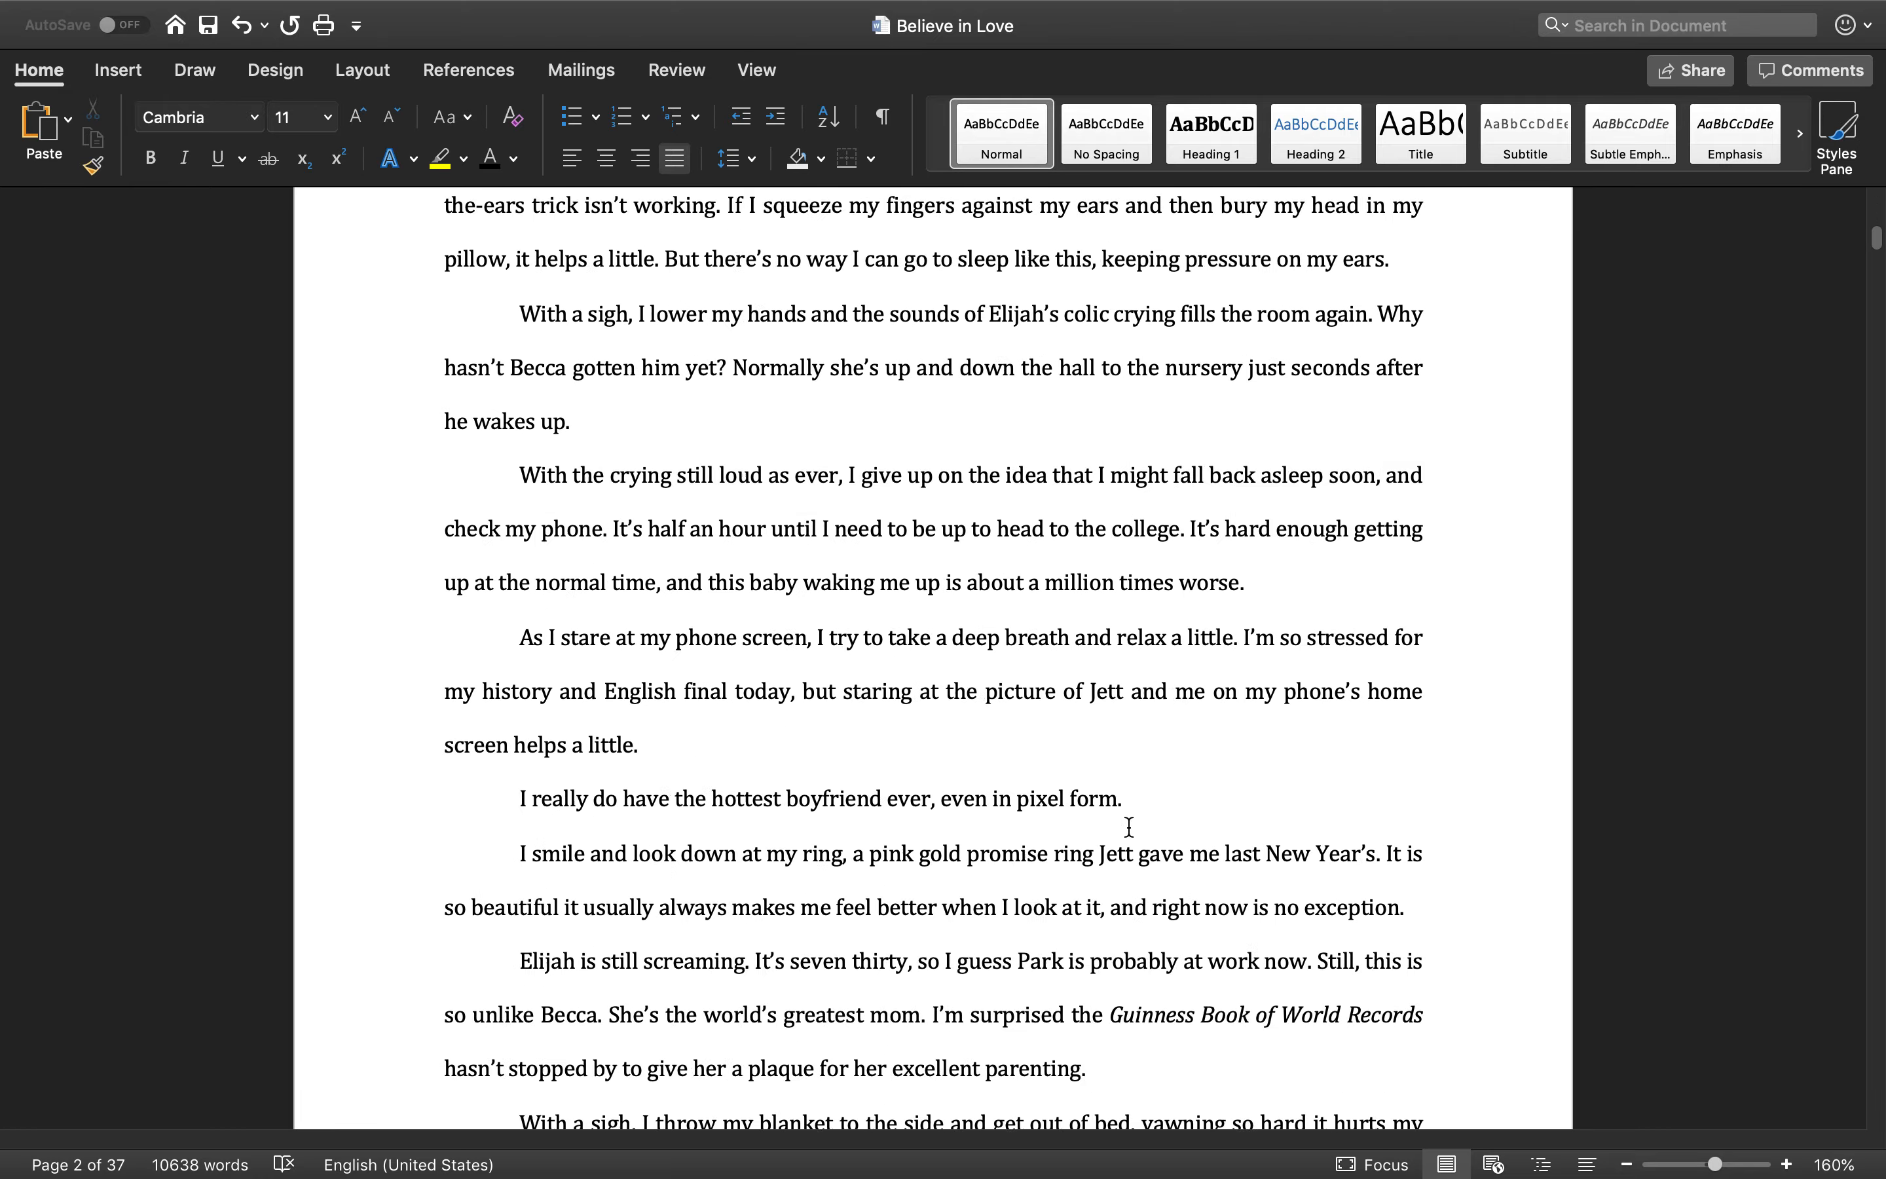
{"action": "scroll", "coordinate": [1129, 826], "scroll_direction": "down", "scroll_amount": 20}
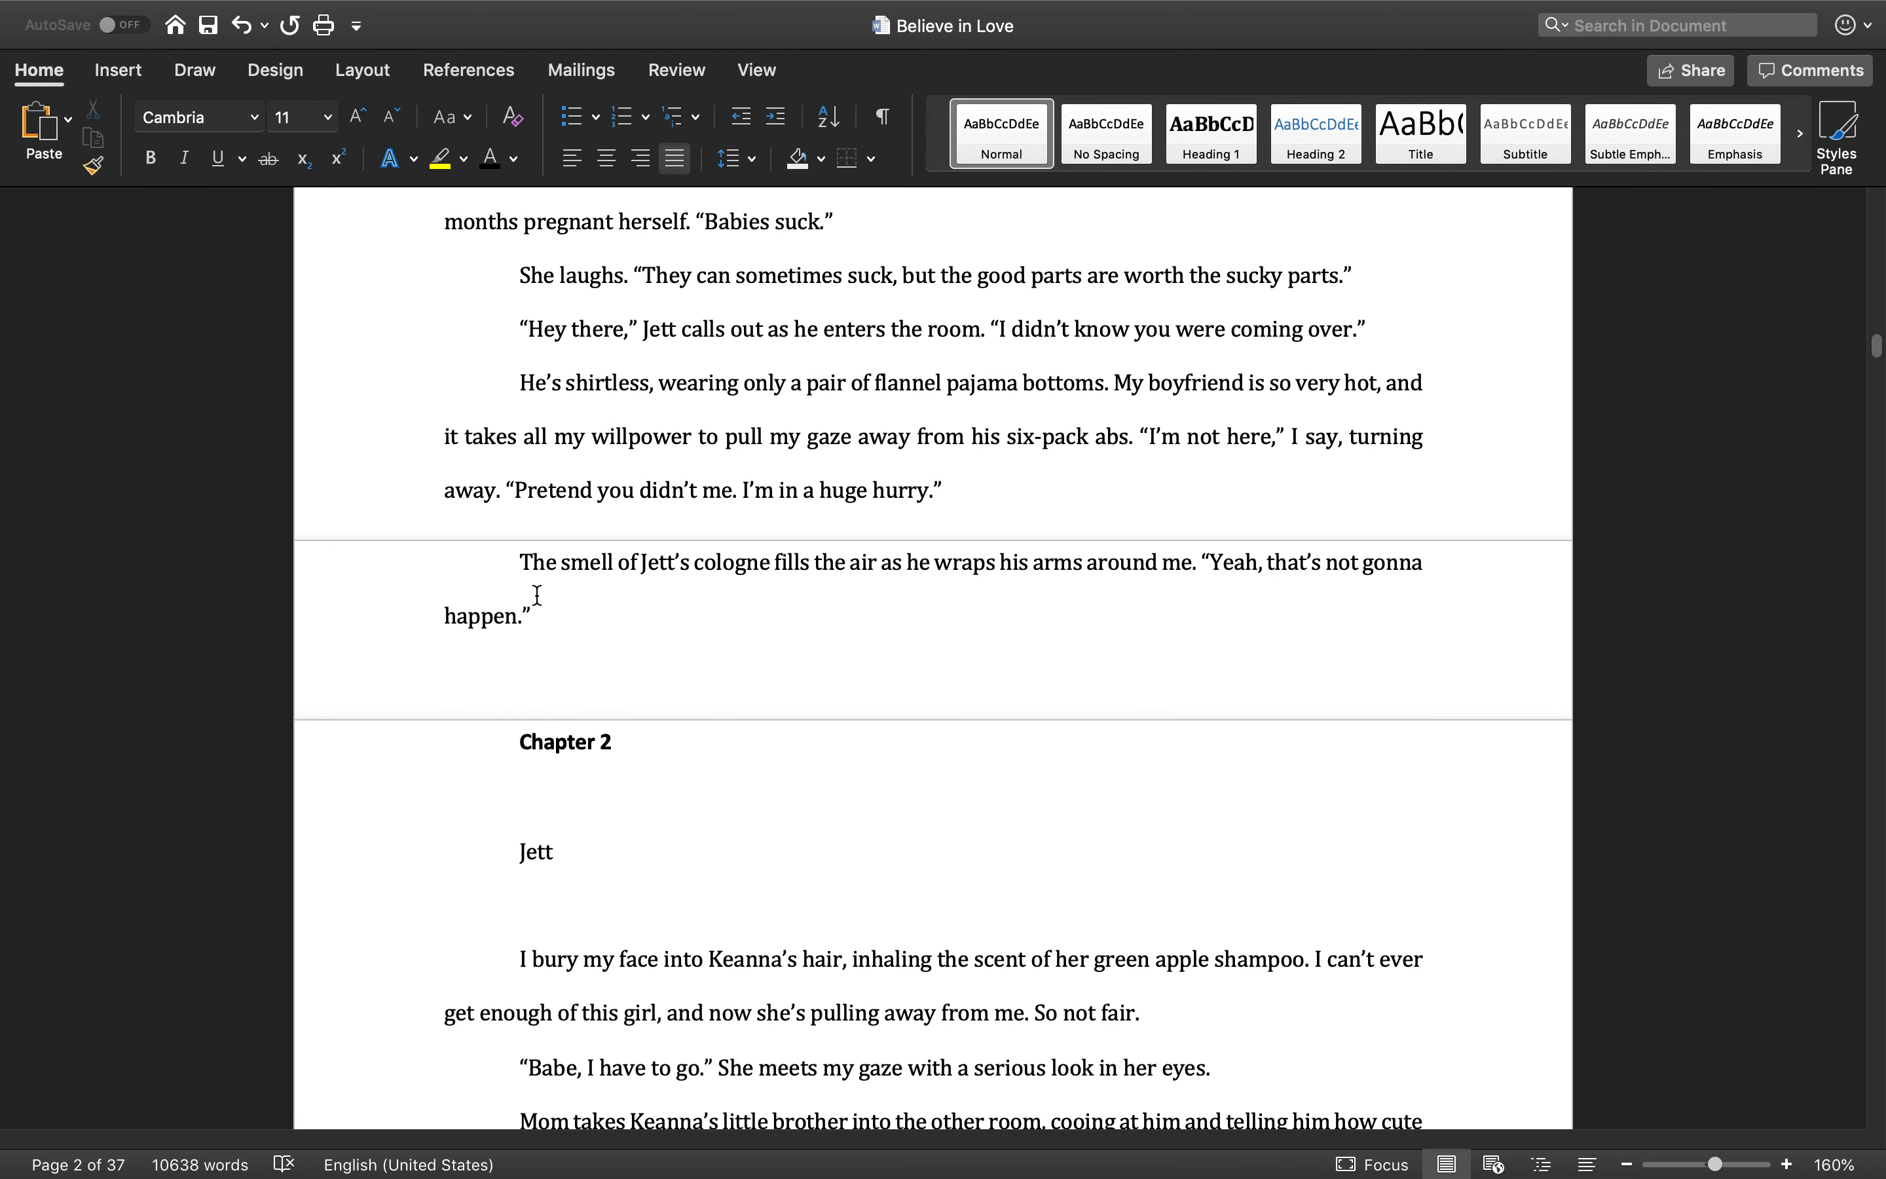
{"action": "left_click", "coordinate": [882, 116]}
{"action": "left_click", "coordinate": [784, 685]}
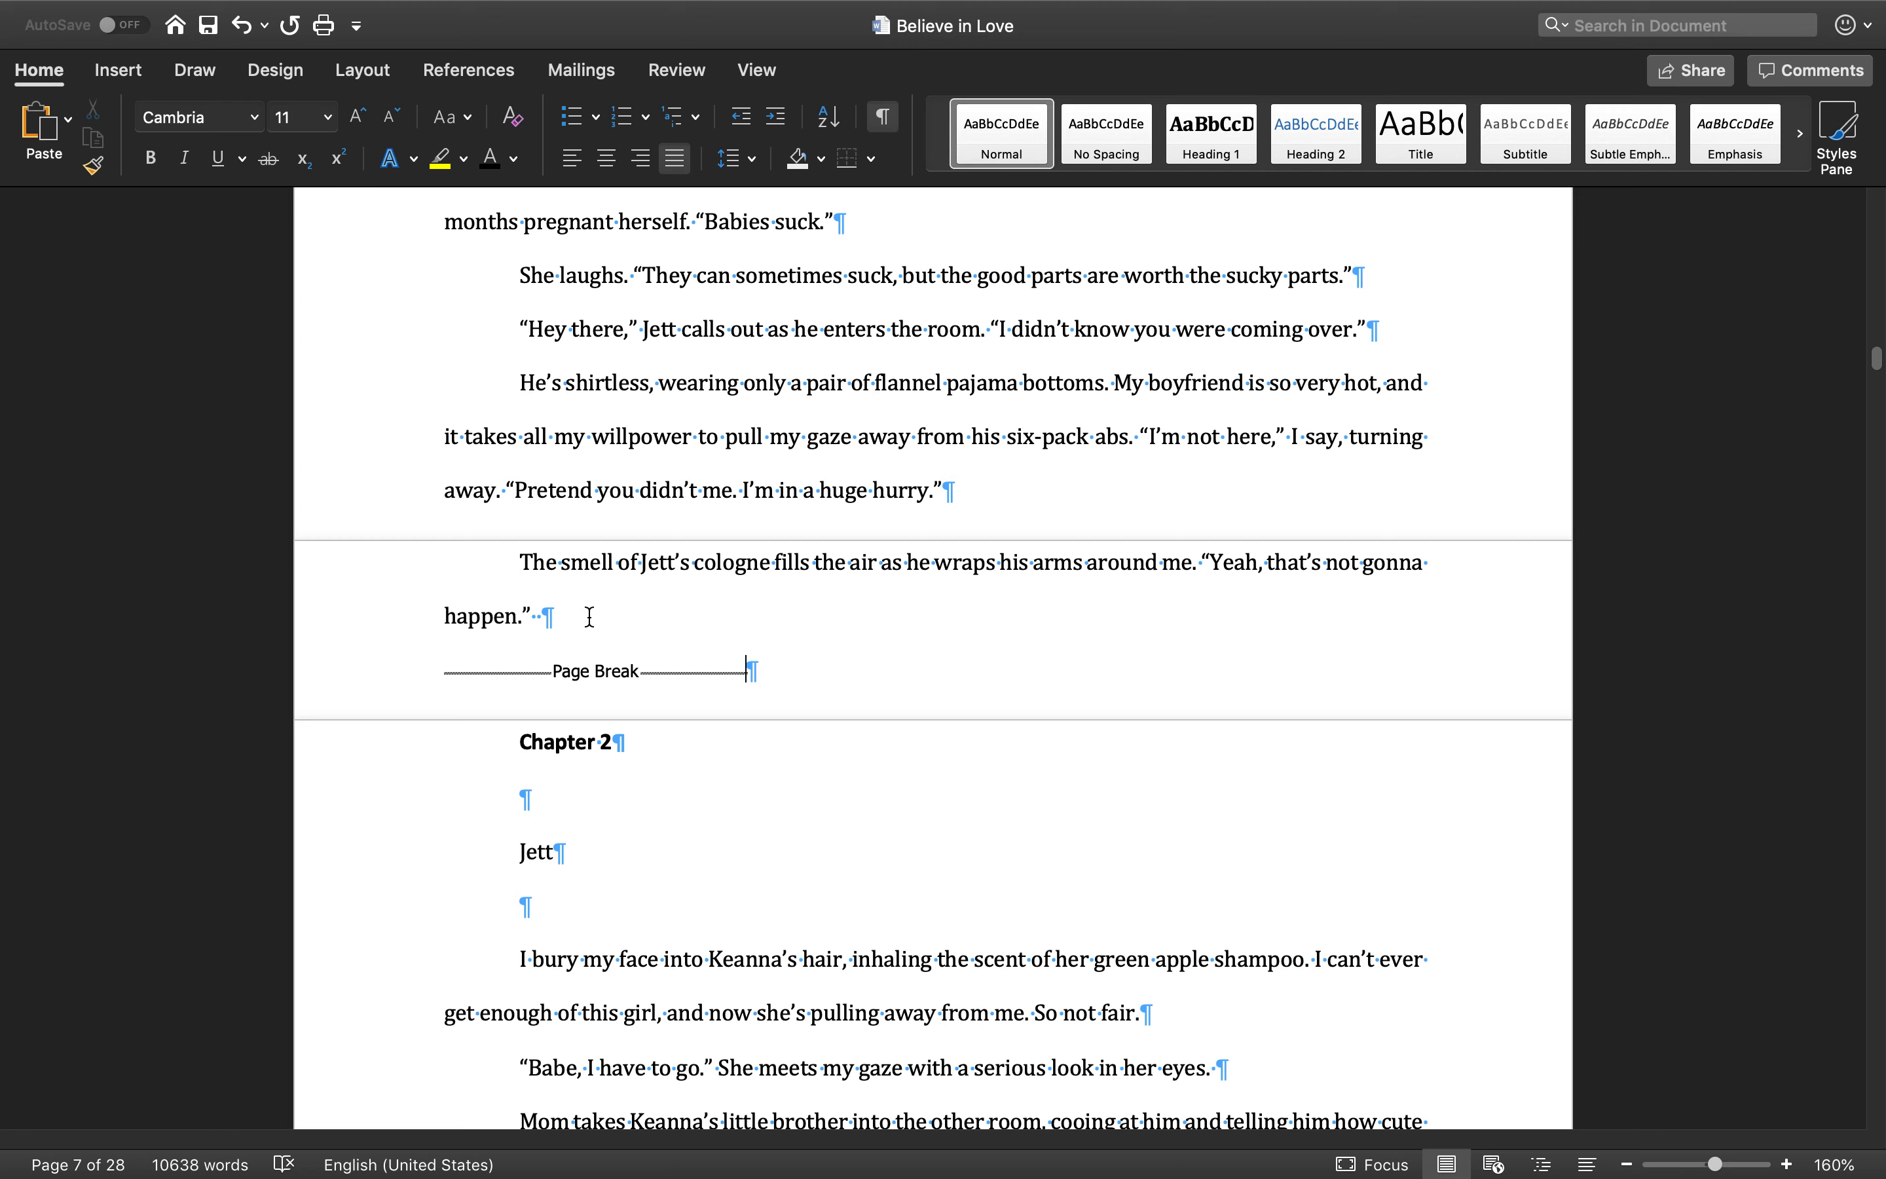
- Apply the Heading 1 style to the Chapter 2 title and center the narrator name below it
{"action": "scroll", "coordinate": [915, 736], "scroll_direction": "down", "scroll_amount": 5}
{"action": "scroll", "coordinate": [919, 499], "scroll_direction": "up", "scroll_amount": 3}
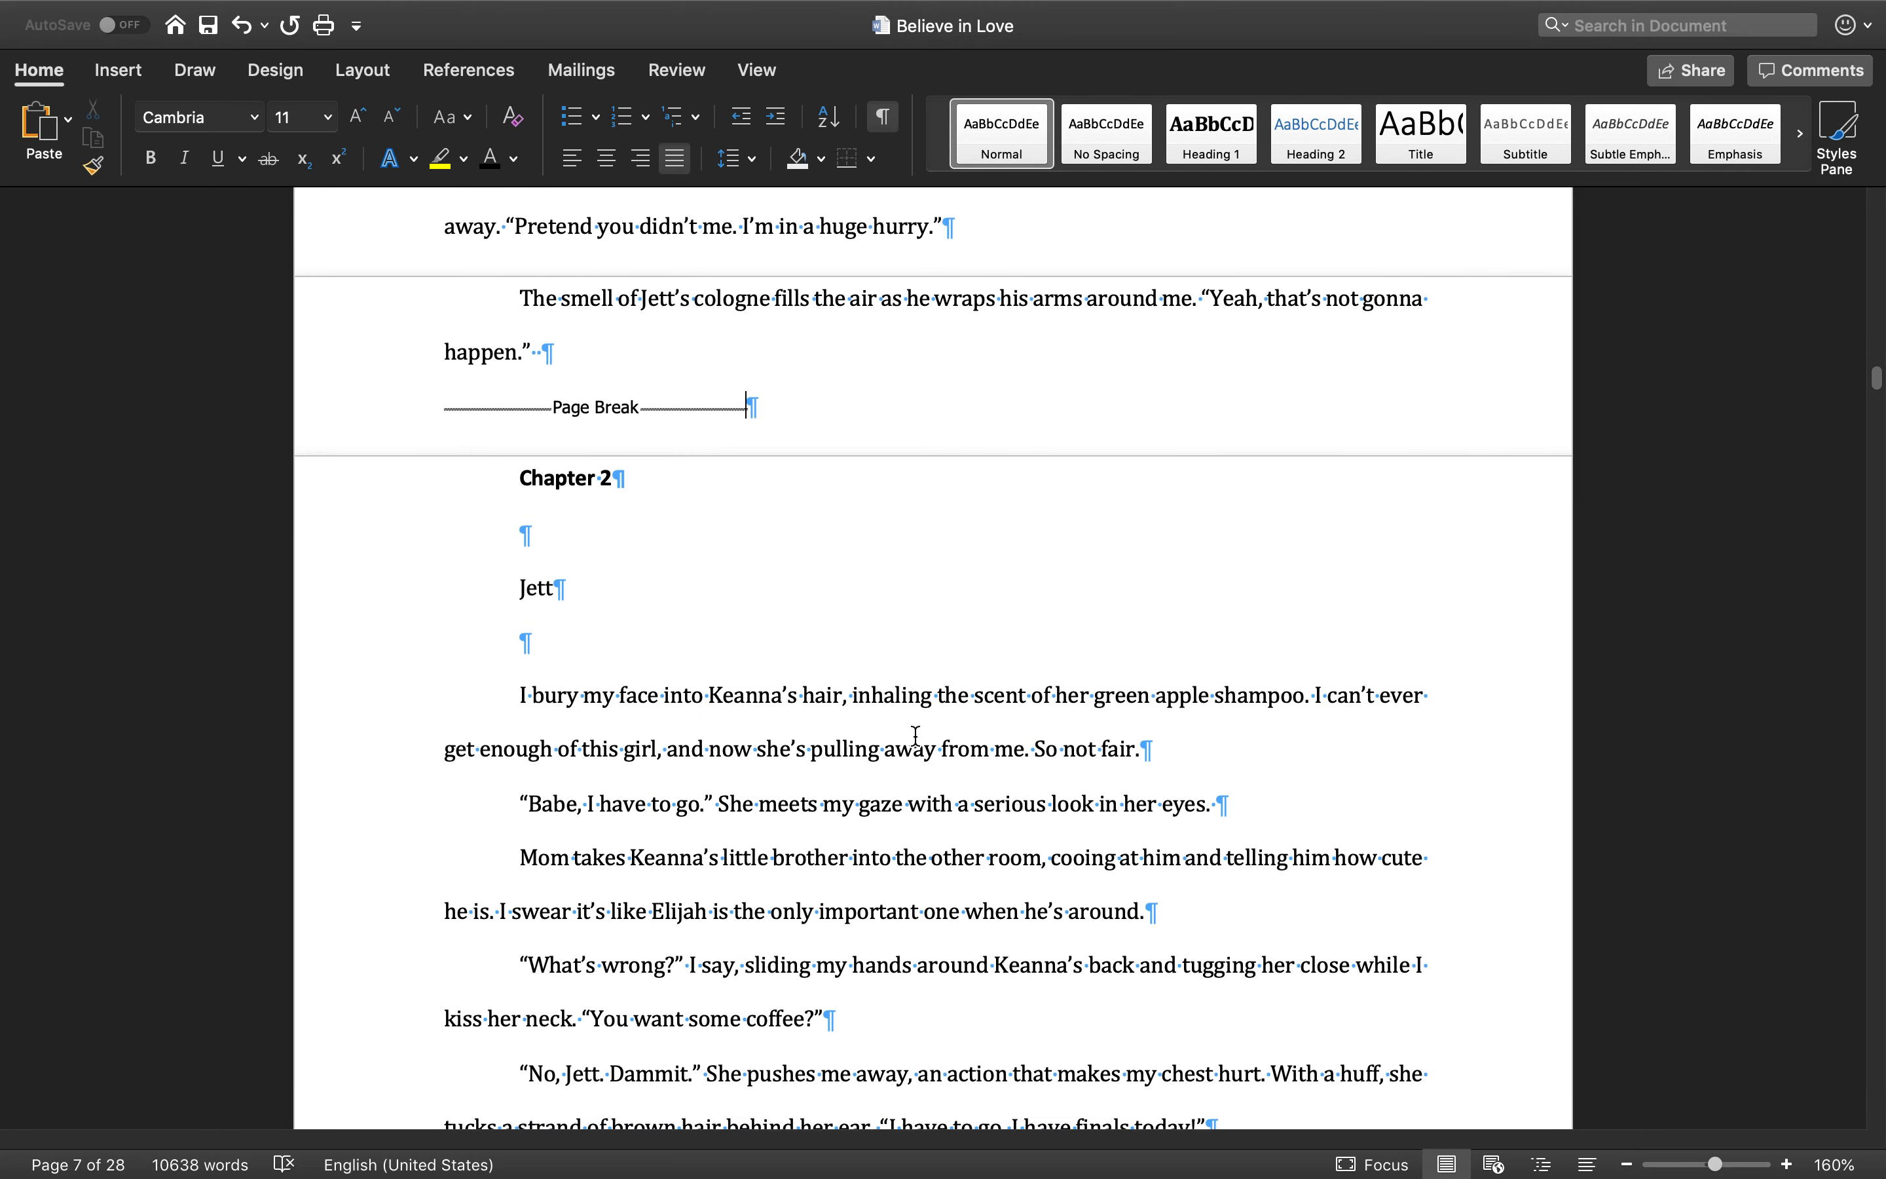
{"action": "double_click", "coordinate": [527, 519]}
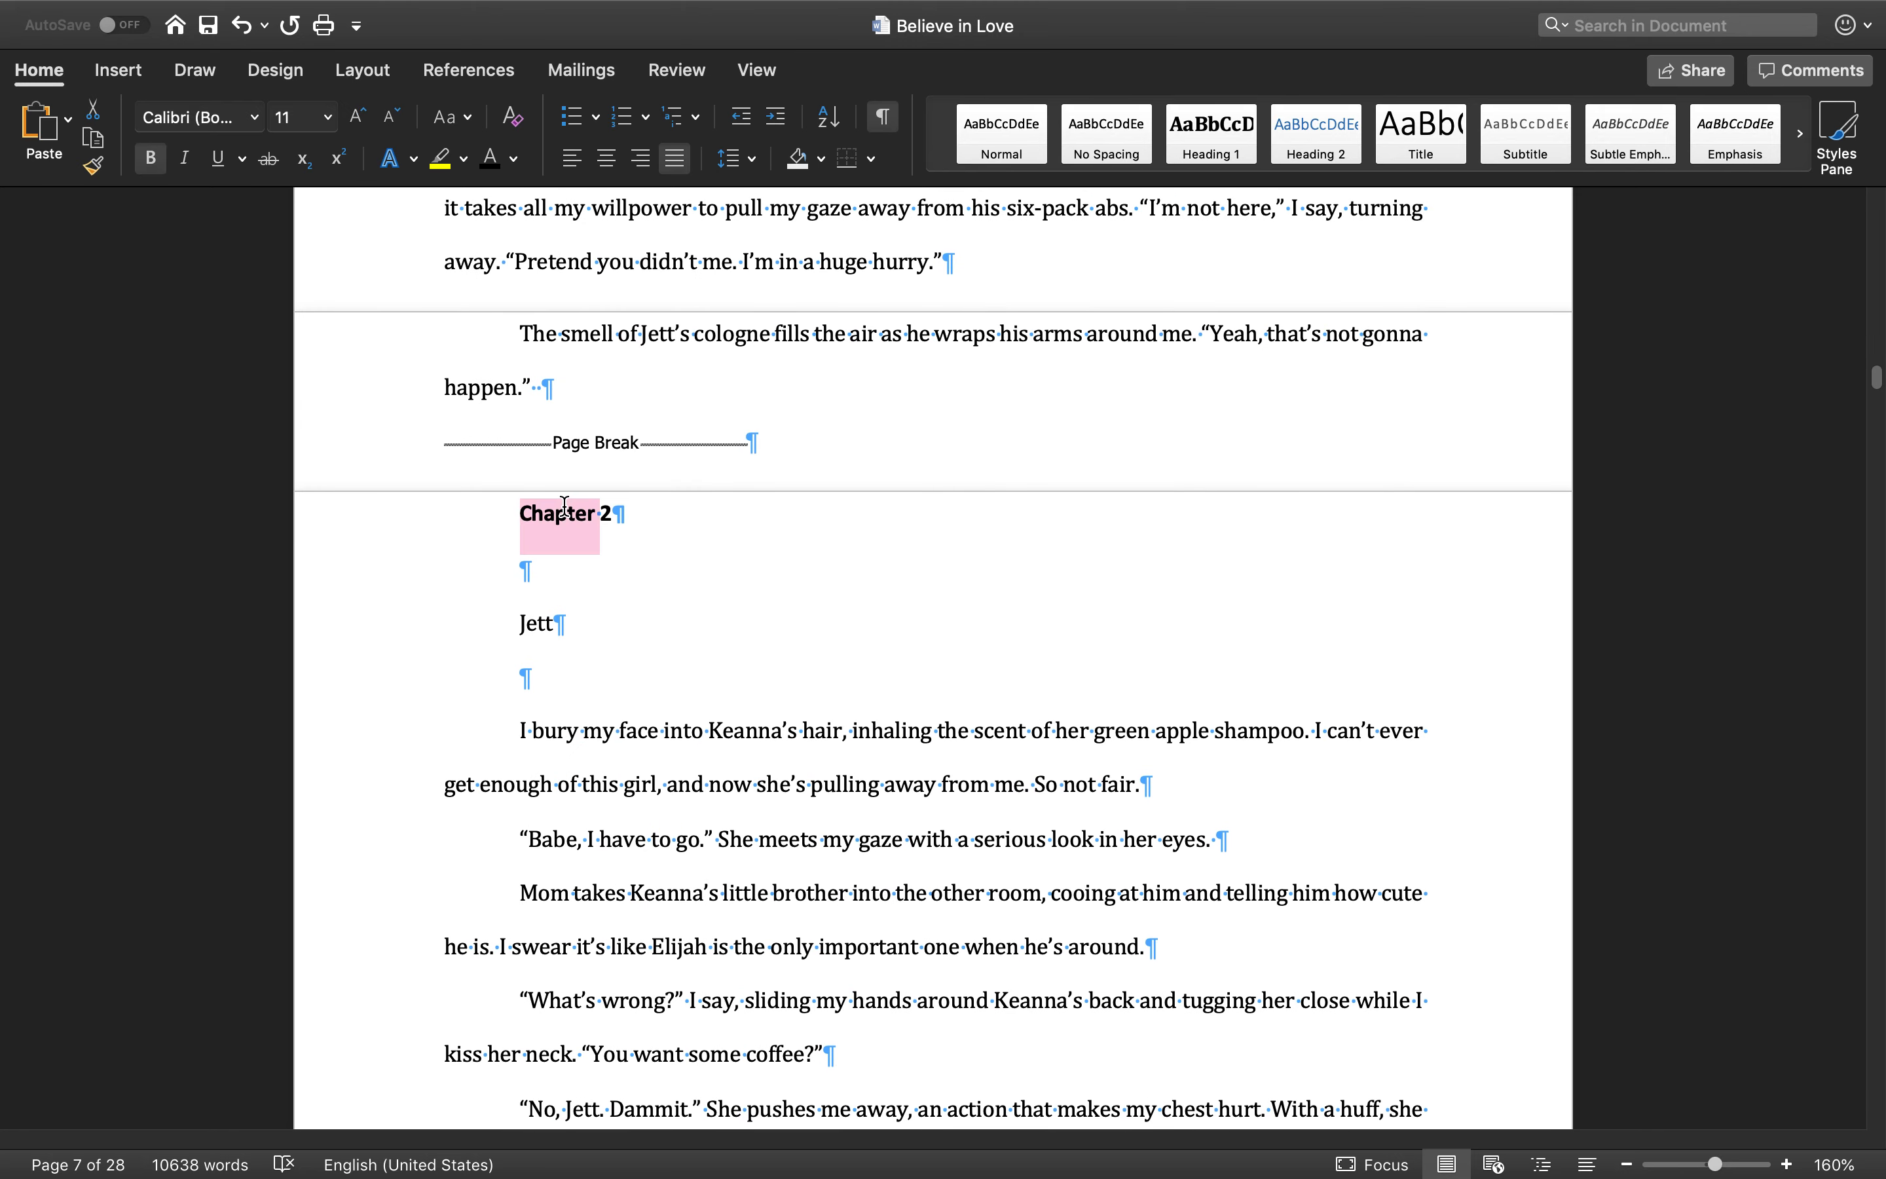
{"action": "triple_click", "coordinate": [528, 519]}
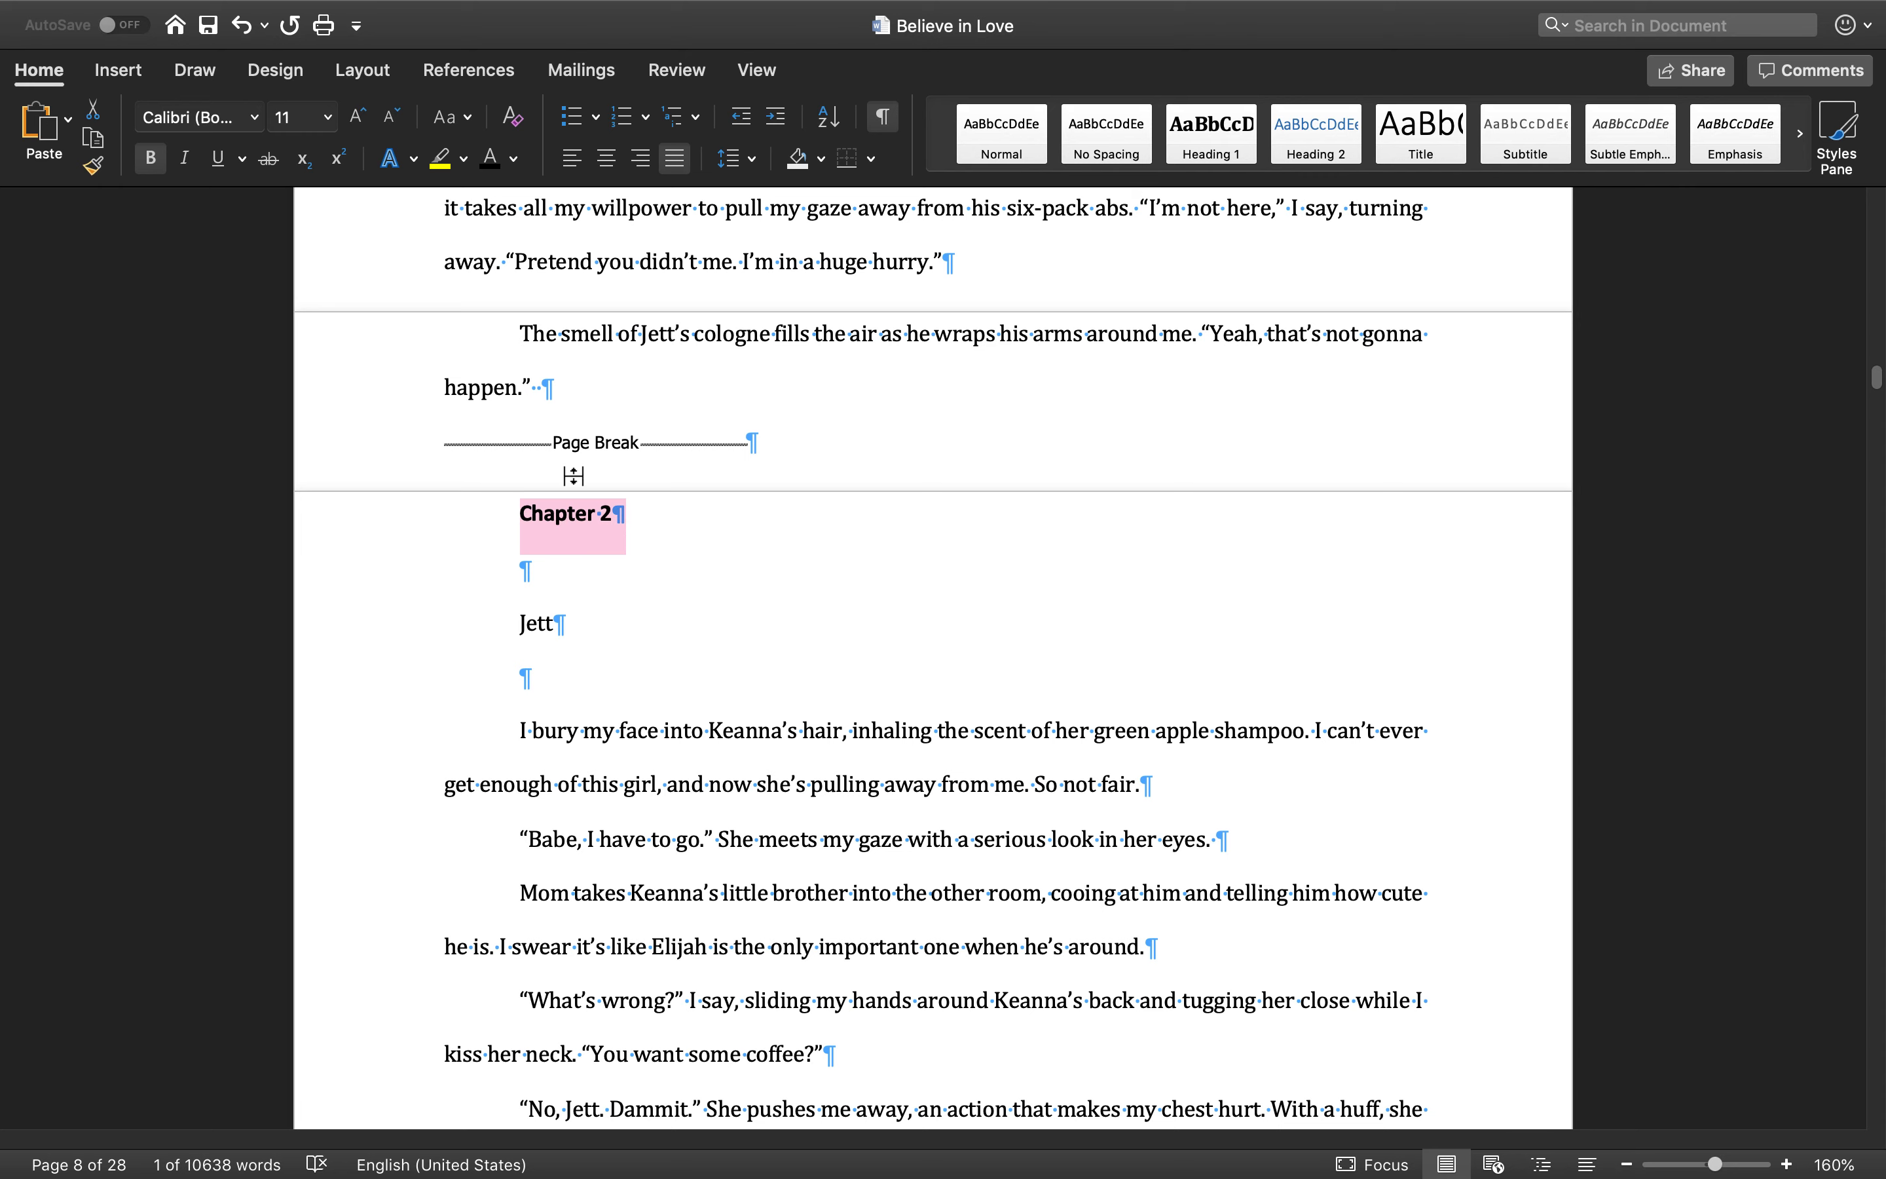
{"action": "left_click", "coordinate": [1230, 134]}
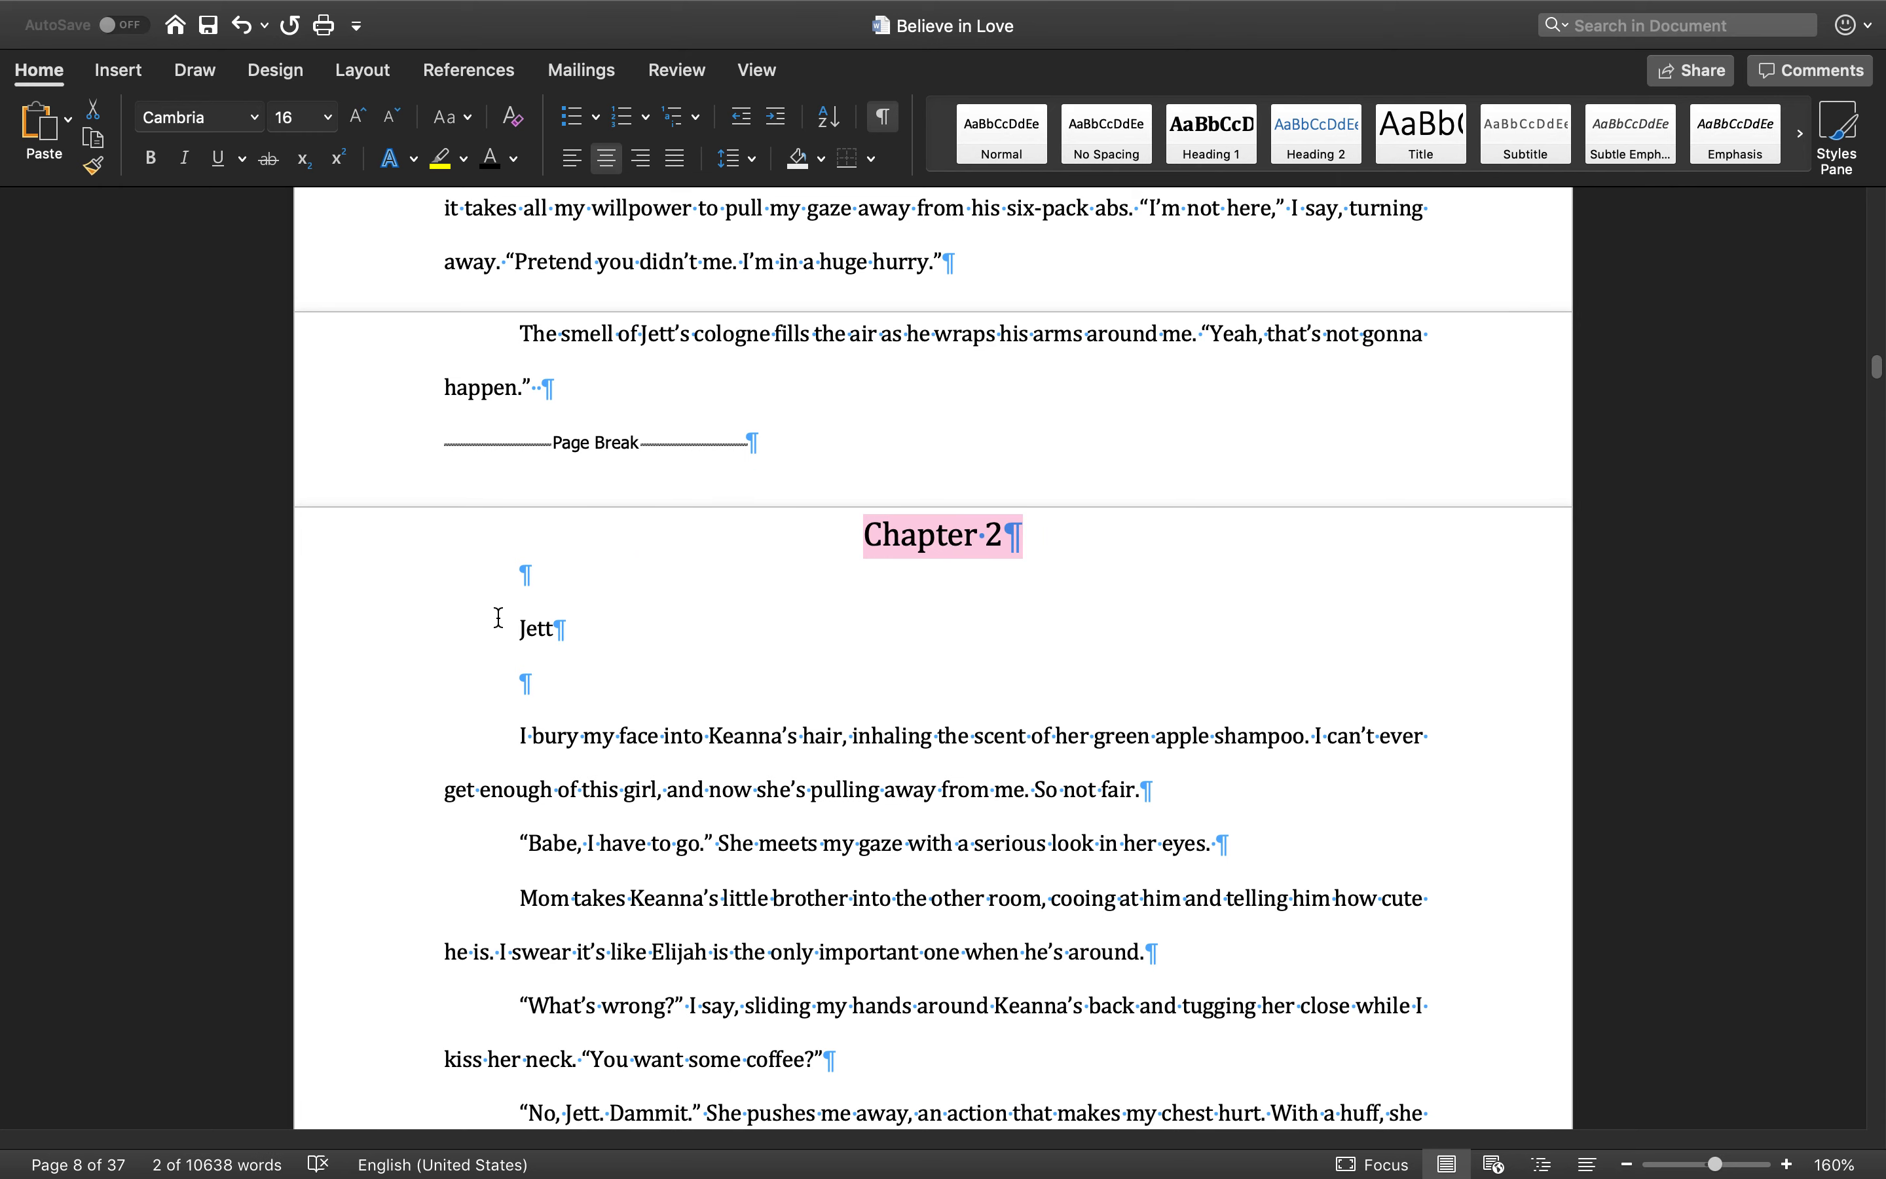
{"action": "left_click", "coordinate": [372, 634]}
{"action": "left_click", "coordinate": [606, 158]}
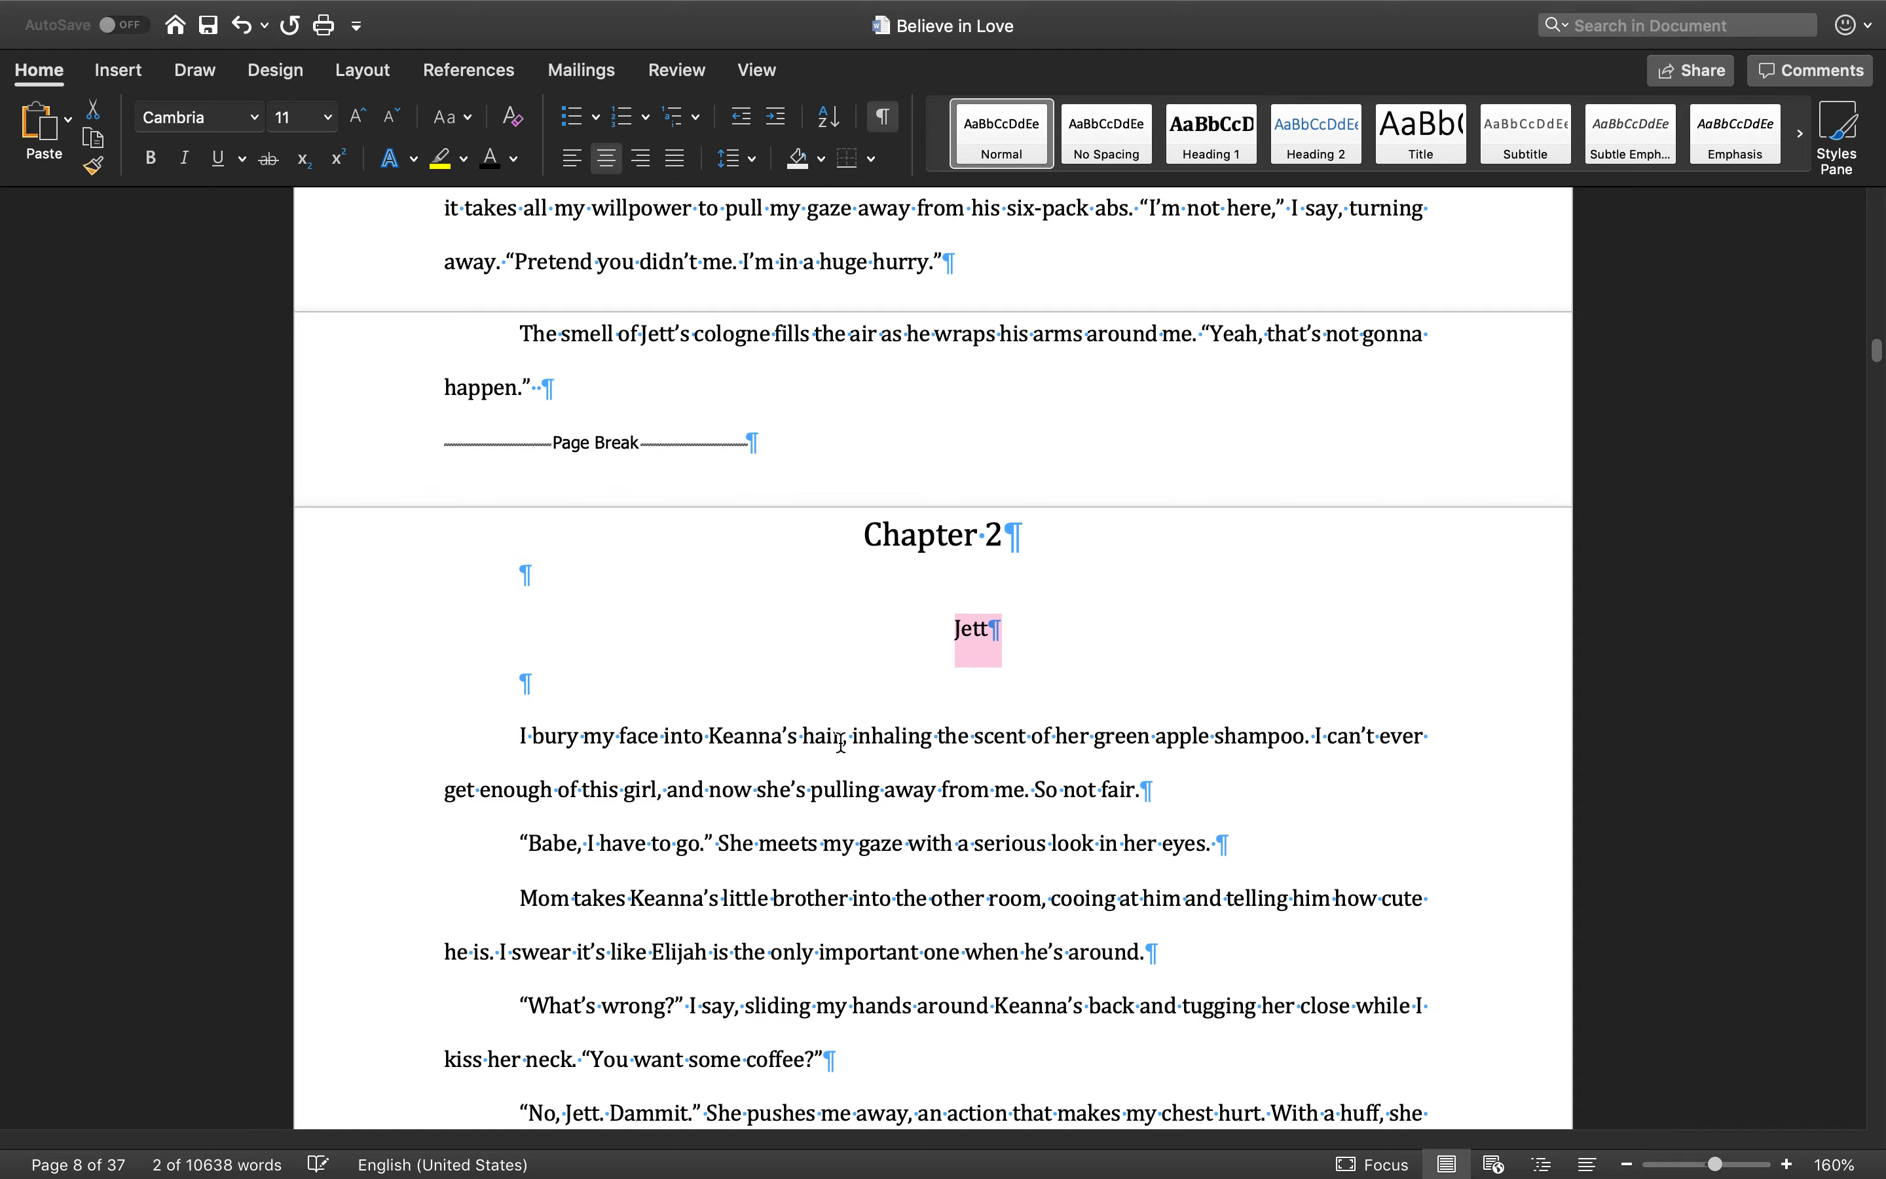
- Apply the Heading 1 style to the Chapter 3 title and center the narrator name below it
{"action": "scroll", "coordinate": [846, 760], "scroll_direction": "down", "scroll_amount": 10}
{"action": "scroll", "coordinate": [846, 760], "scroll_direction": "down", "scroll_amount": 15}
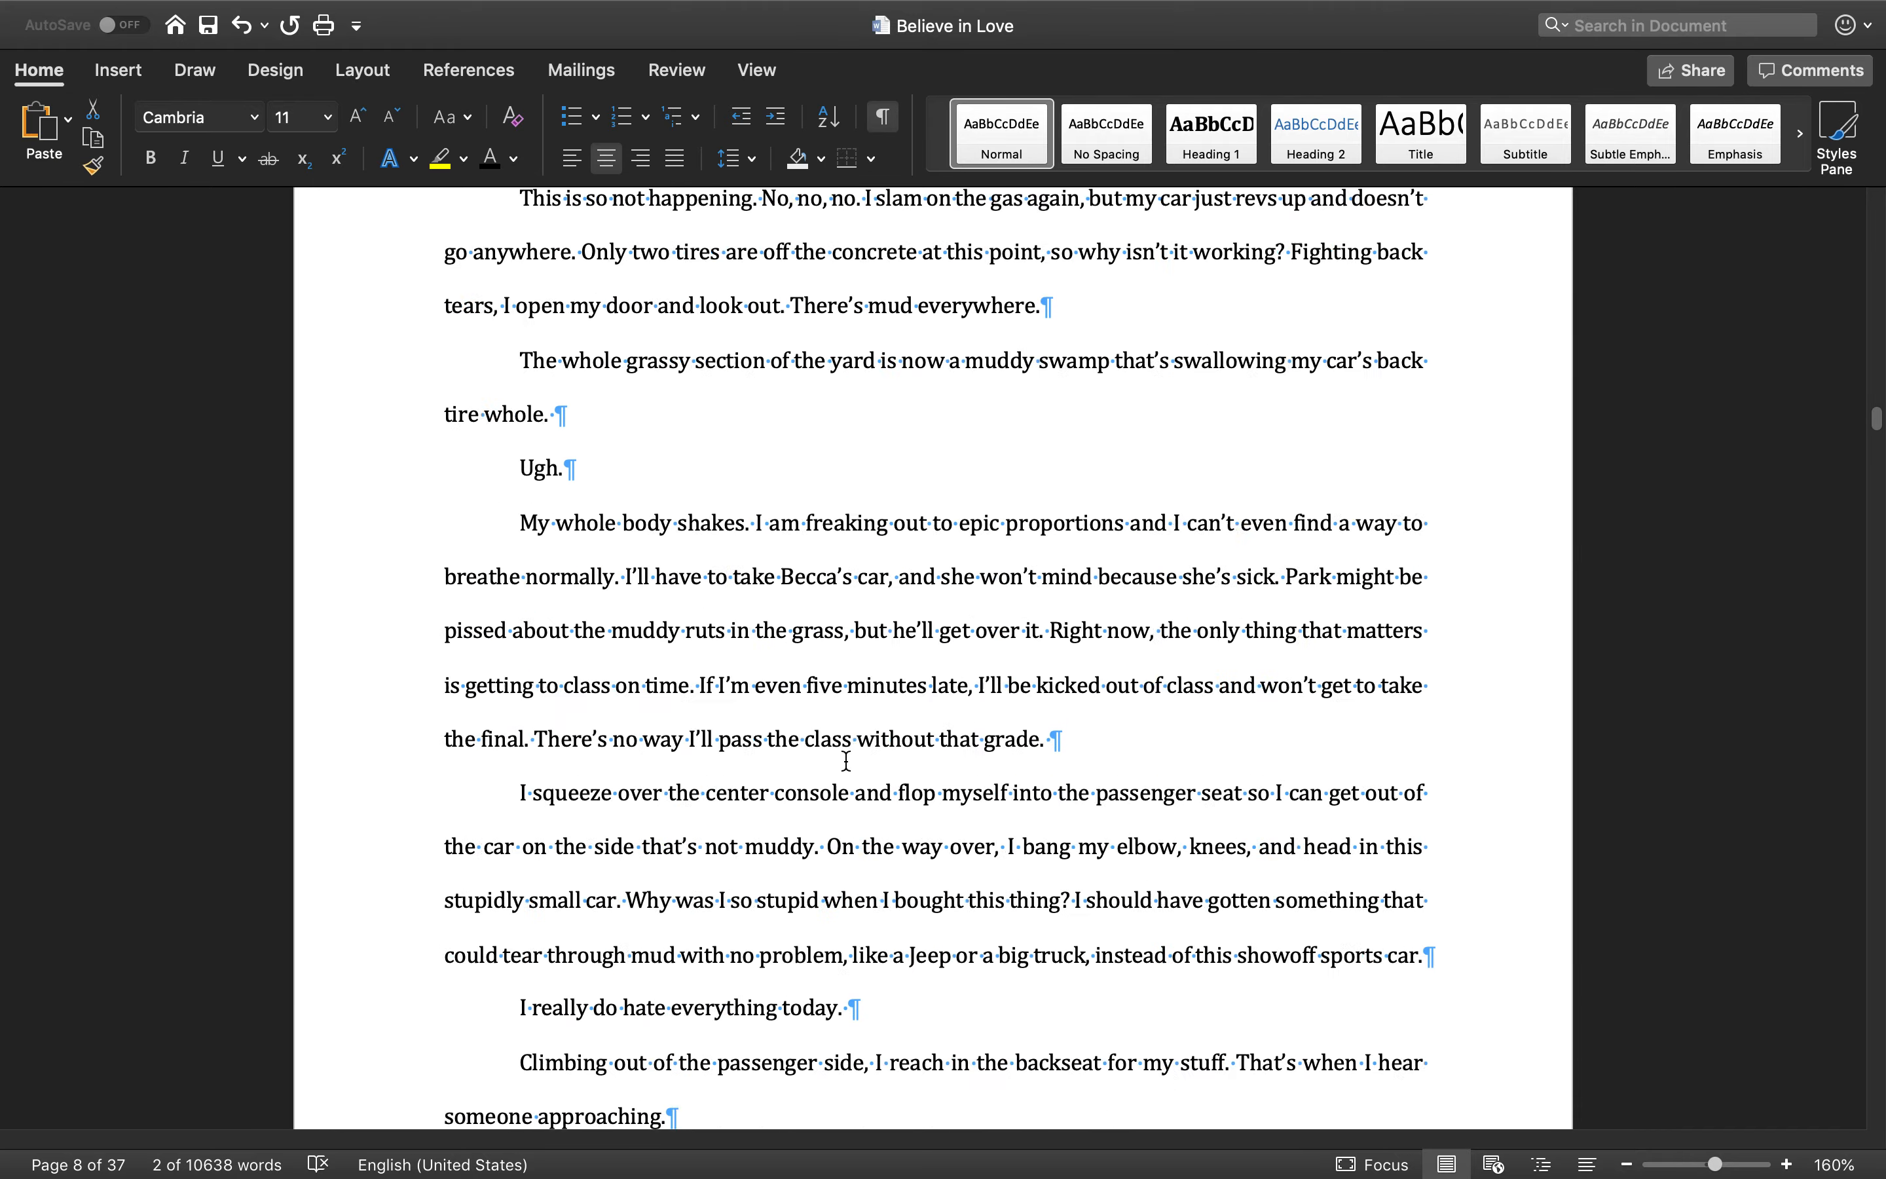
{"action": "scroll", "coordinate": [845, 760], "scroll_direction": "up", "scroll_amount": 8}
{"action": "scroll", "coordinate": [846, 761], "scroll_direction": "up", "scroll_amount": 2}
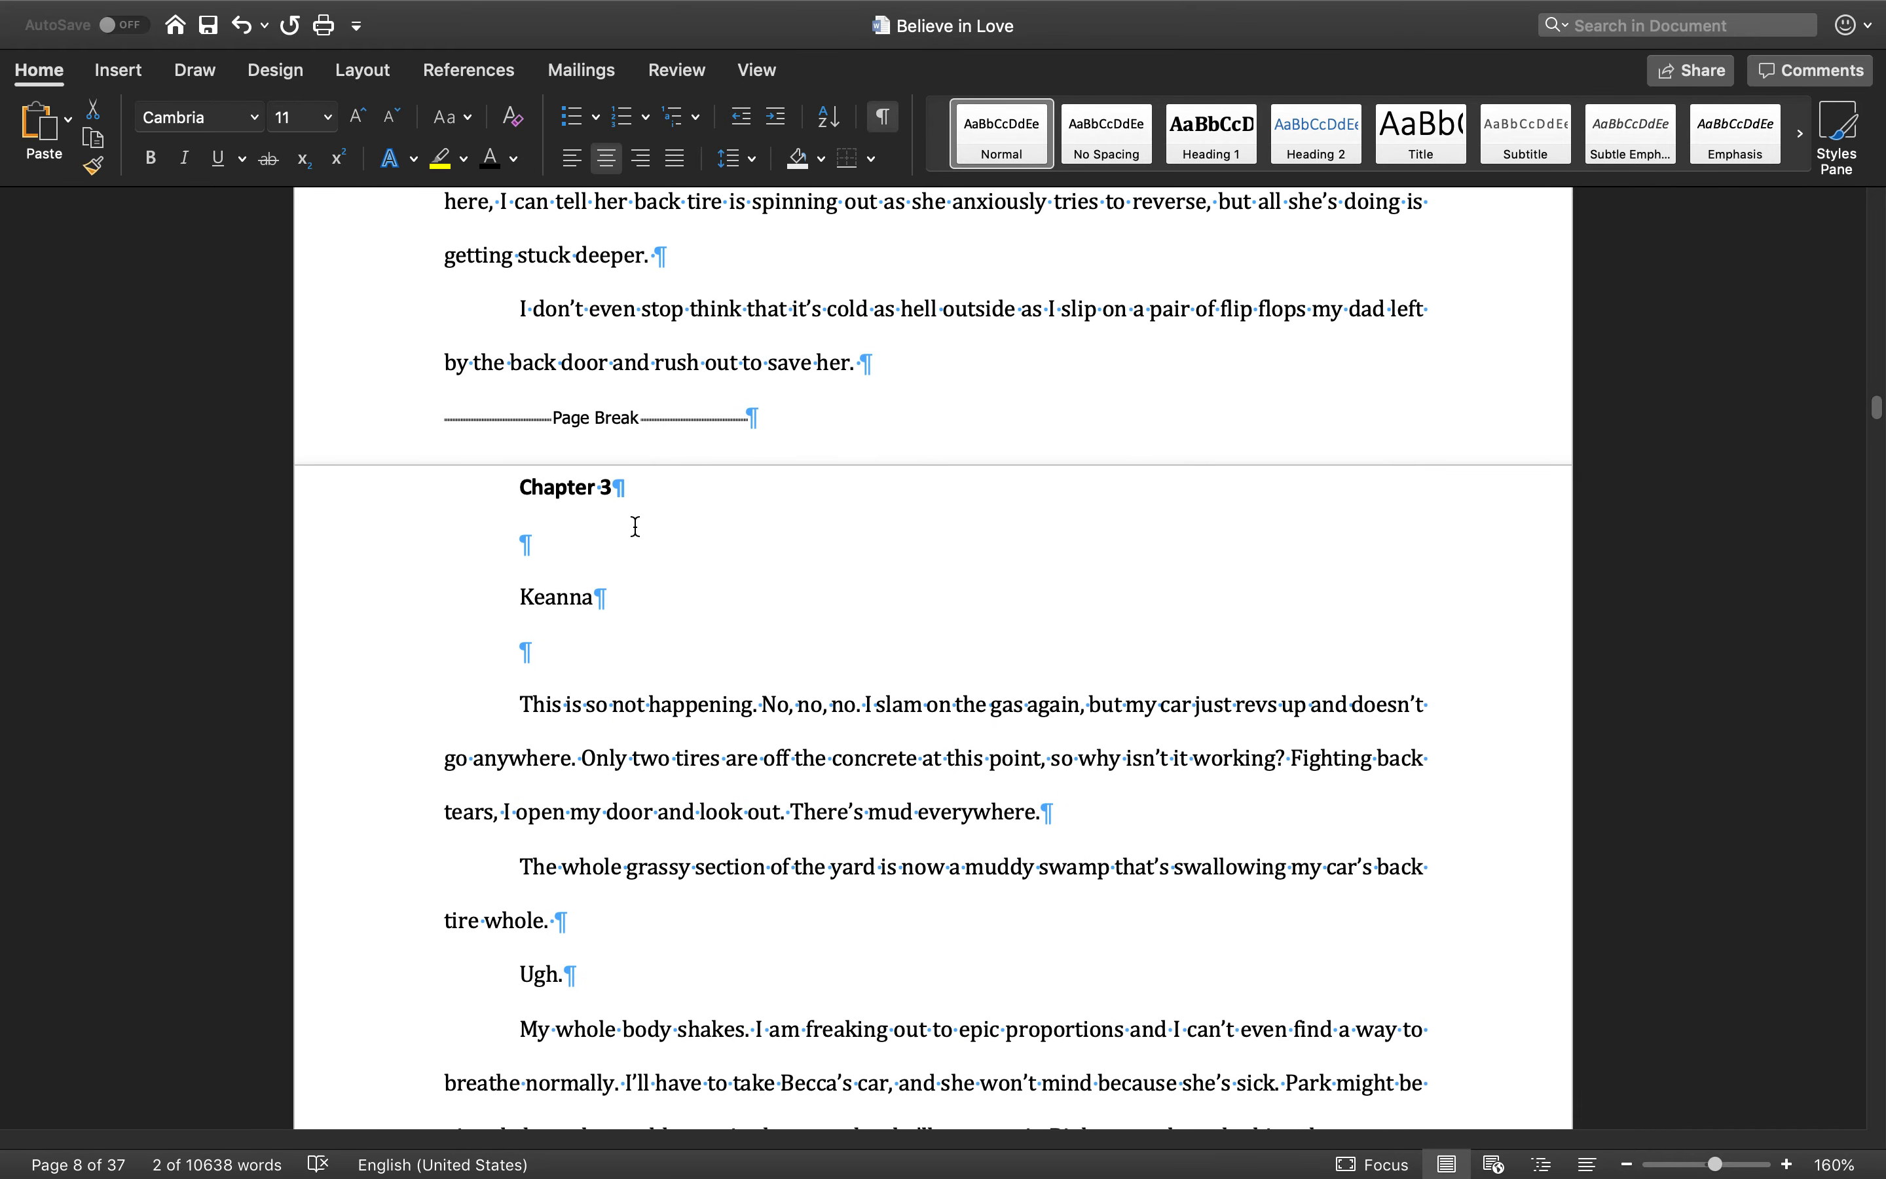
{"action": "left_click", "coordinate": [353, 489]}
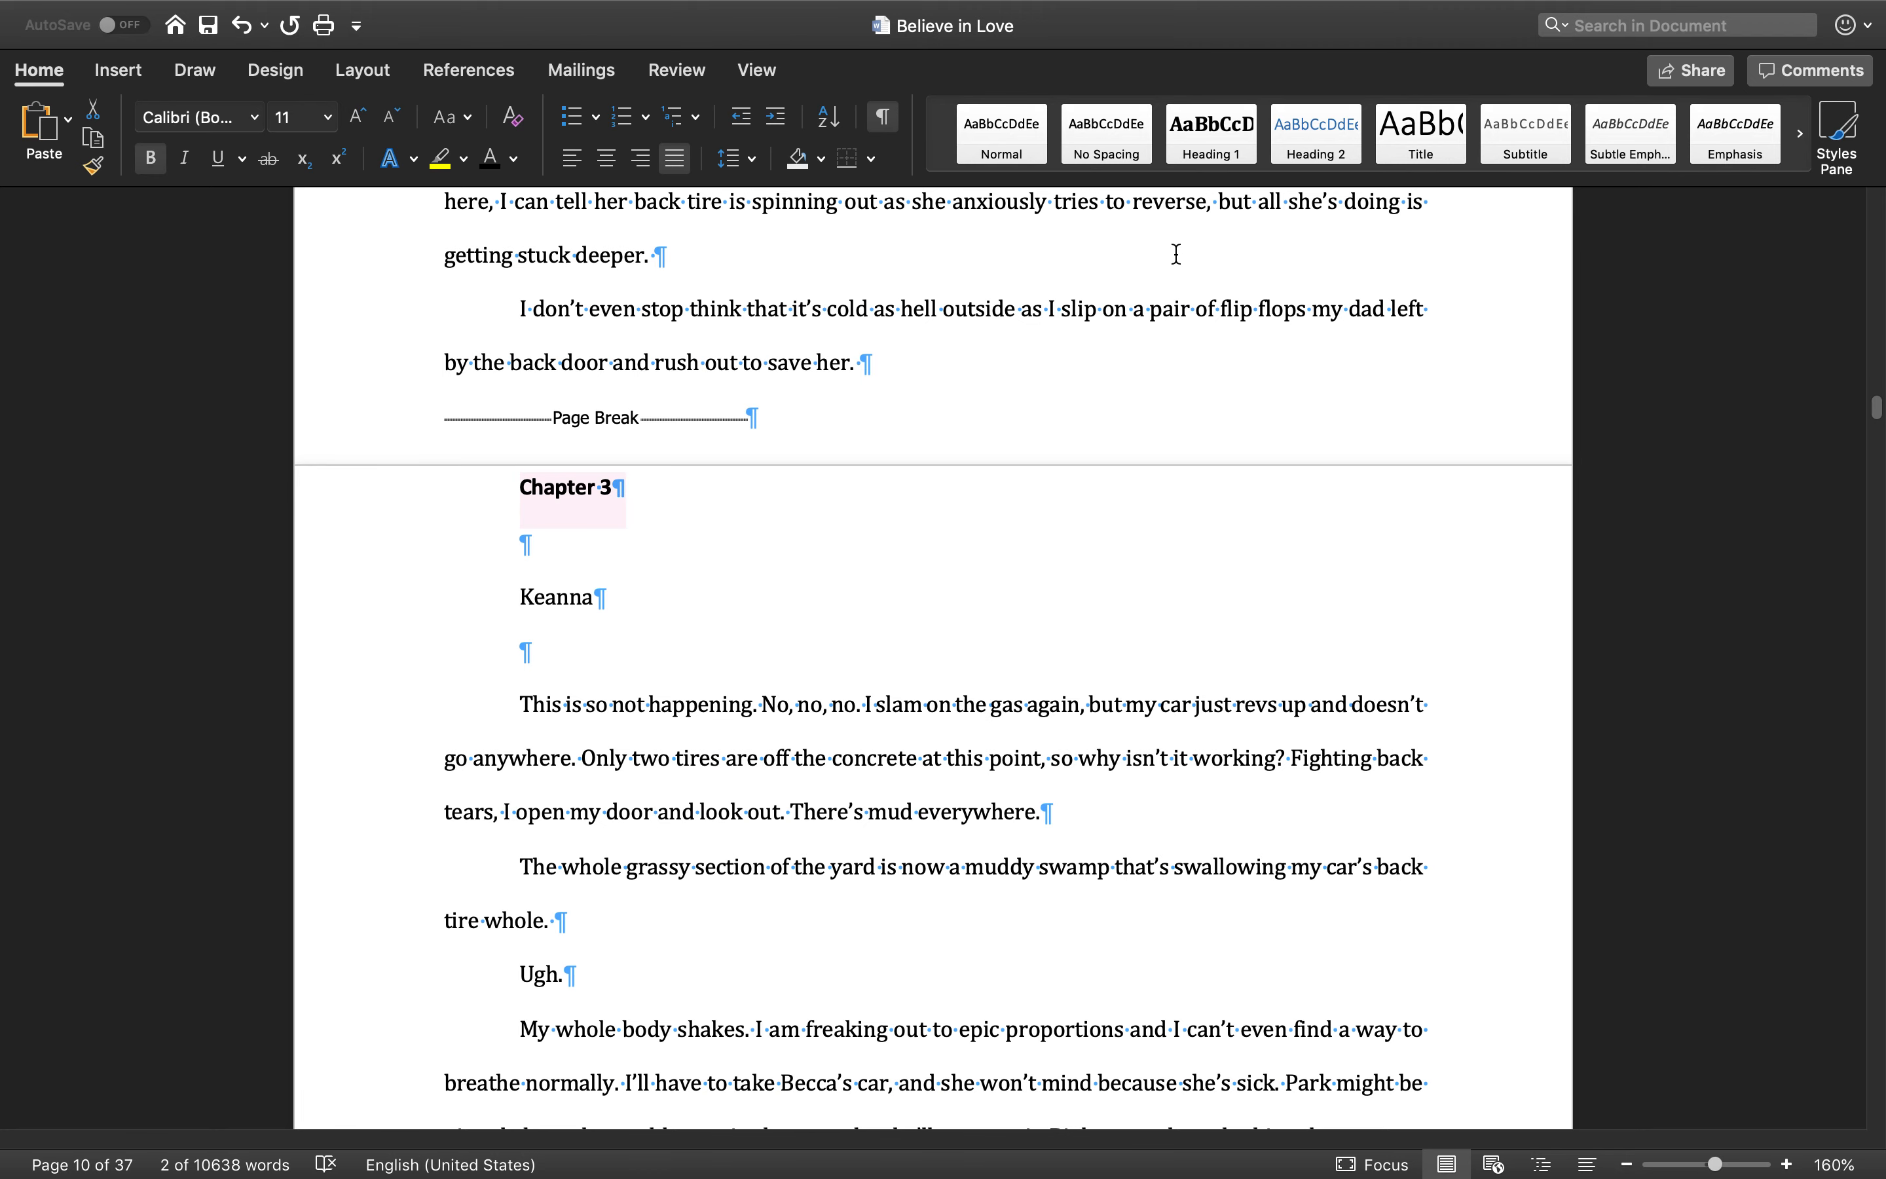
{"action": "left_click", "coordinate": [1200, 165]}
{"action": "triple_click", "coordinate": [657, 594]}
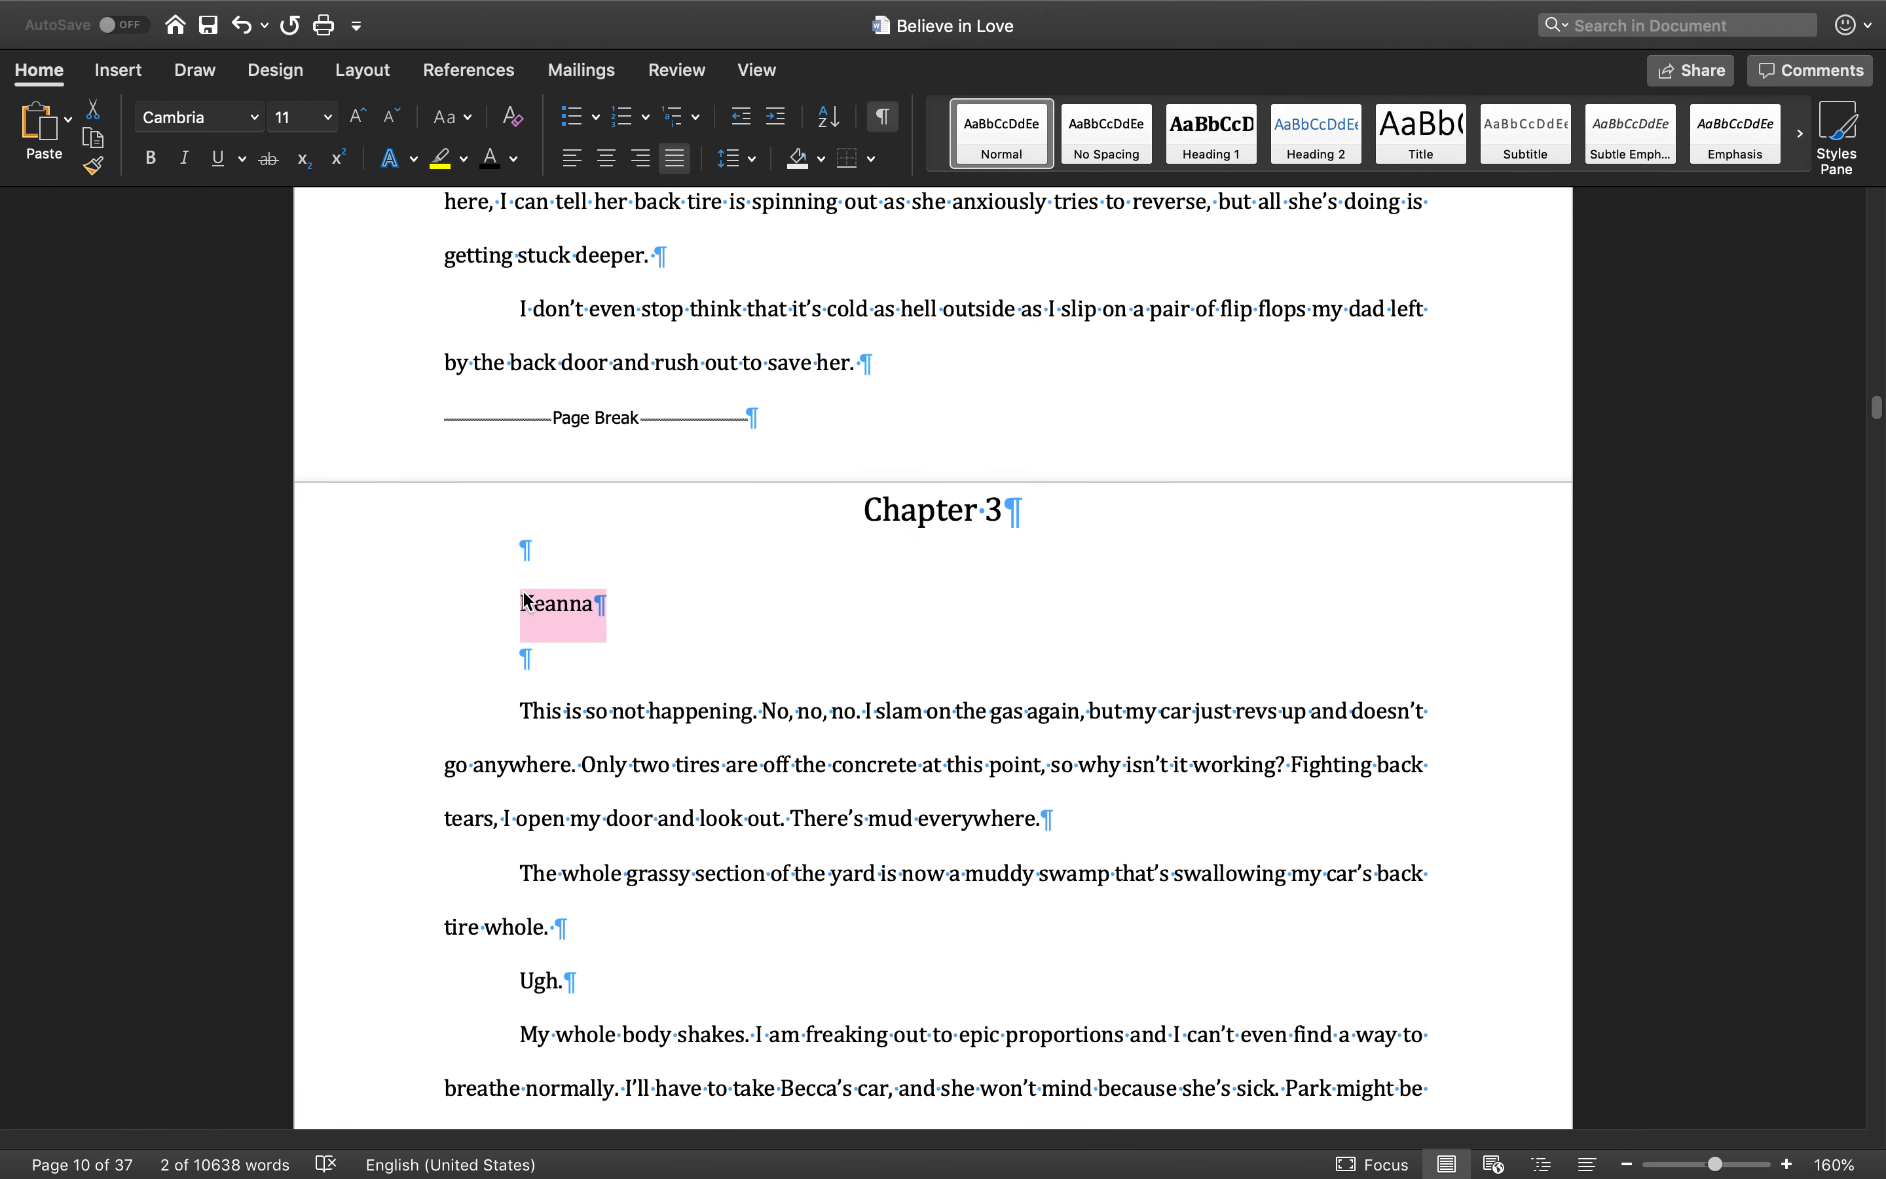
{"action": "left_click", "coordinate": [606, 158]}
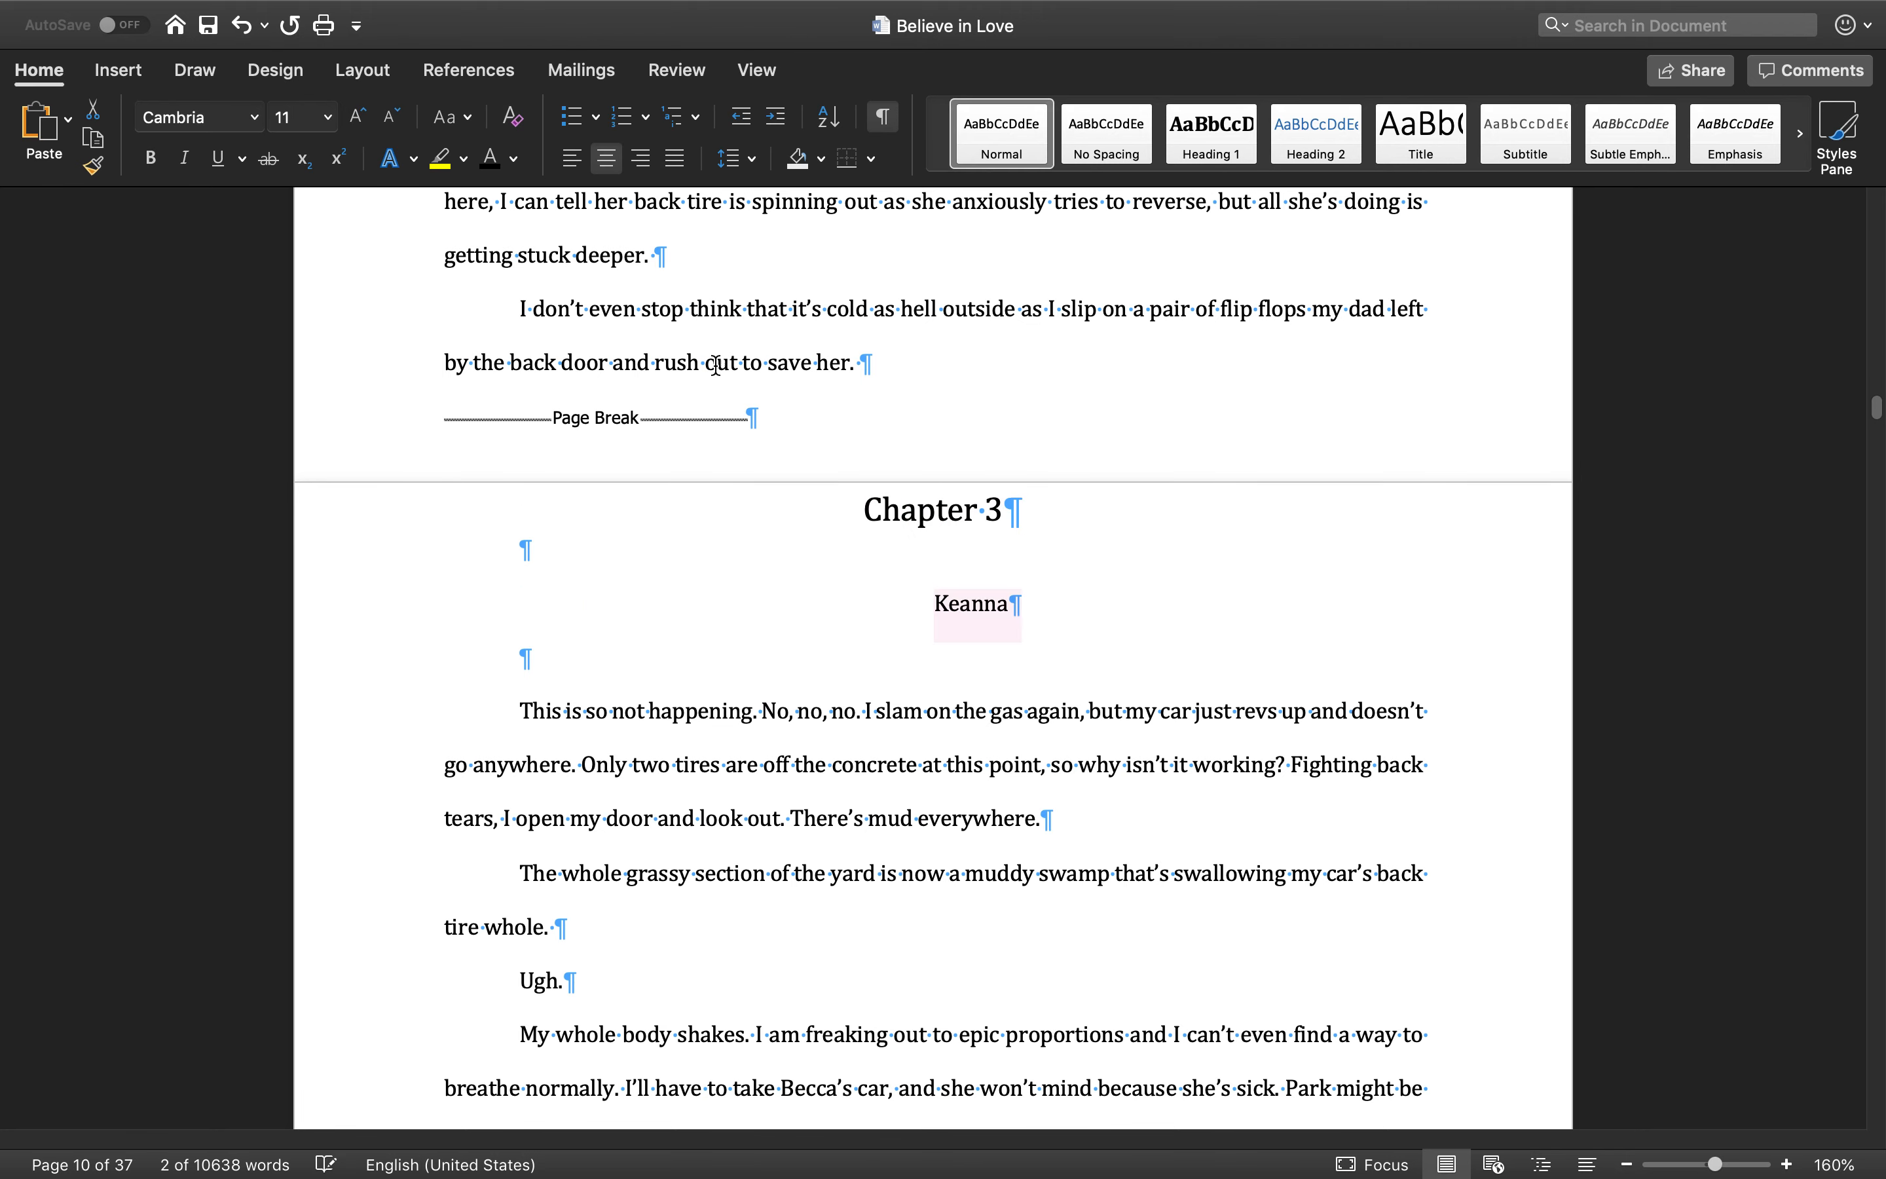
{"action": "left_click", "coordinate": [830, 672]}
- Hide the formatting marks and return to the start of the manuscript
{"action": "scroll", "coordinate": [829, 683], "scroll_direction": "down", "scroll_amount": 6}
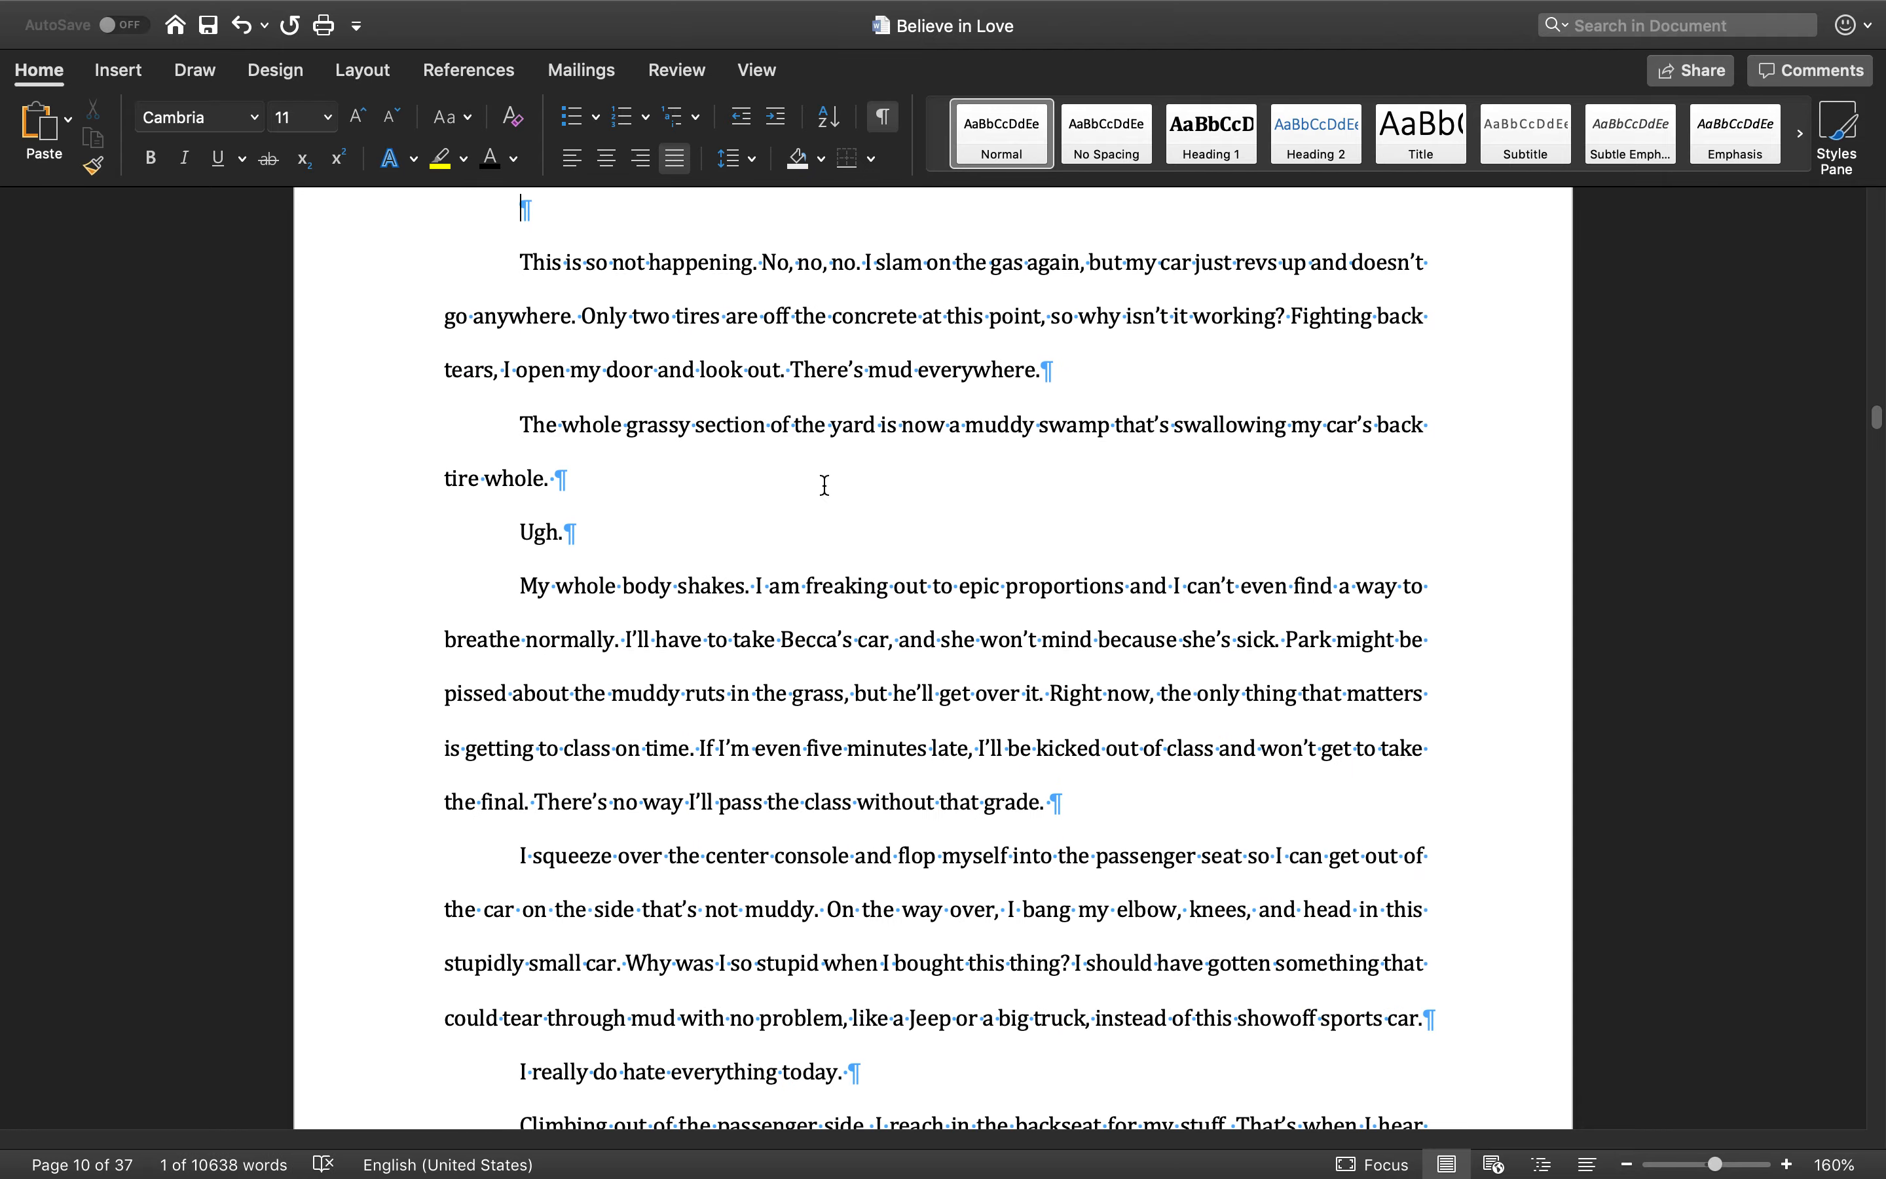
{"action": "left_click", "coordinate": [893, 131]}
{"action": "scroll", "coordinate": [1033, 821], "scroll_direction": "up", "scroll_amount": 20}
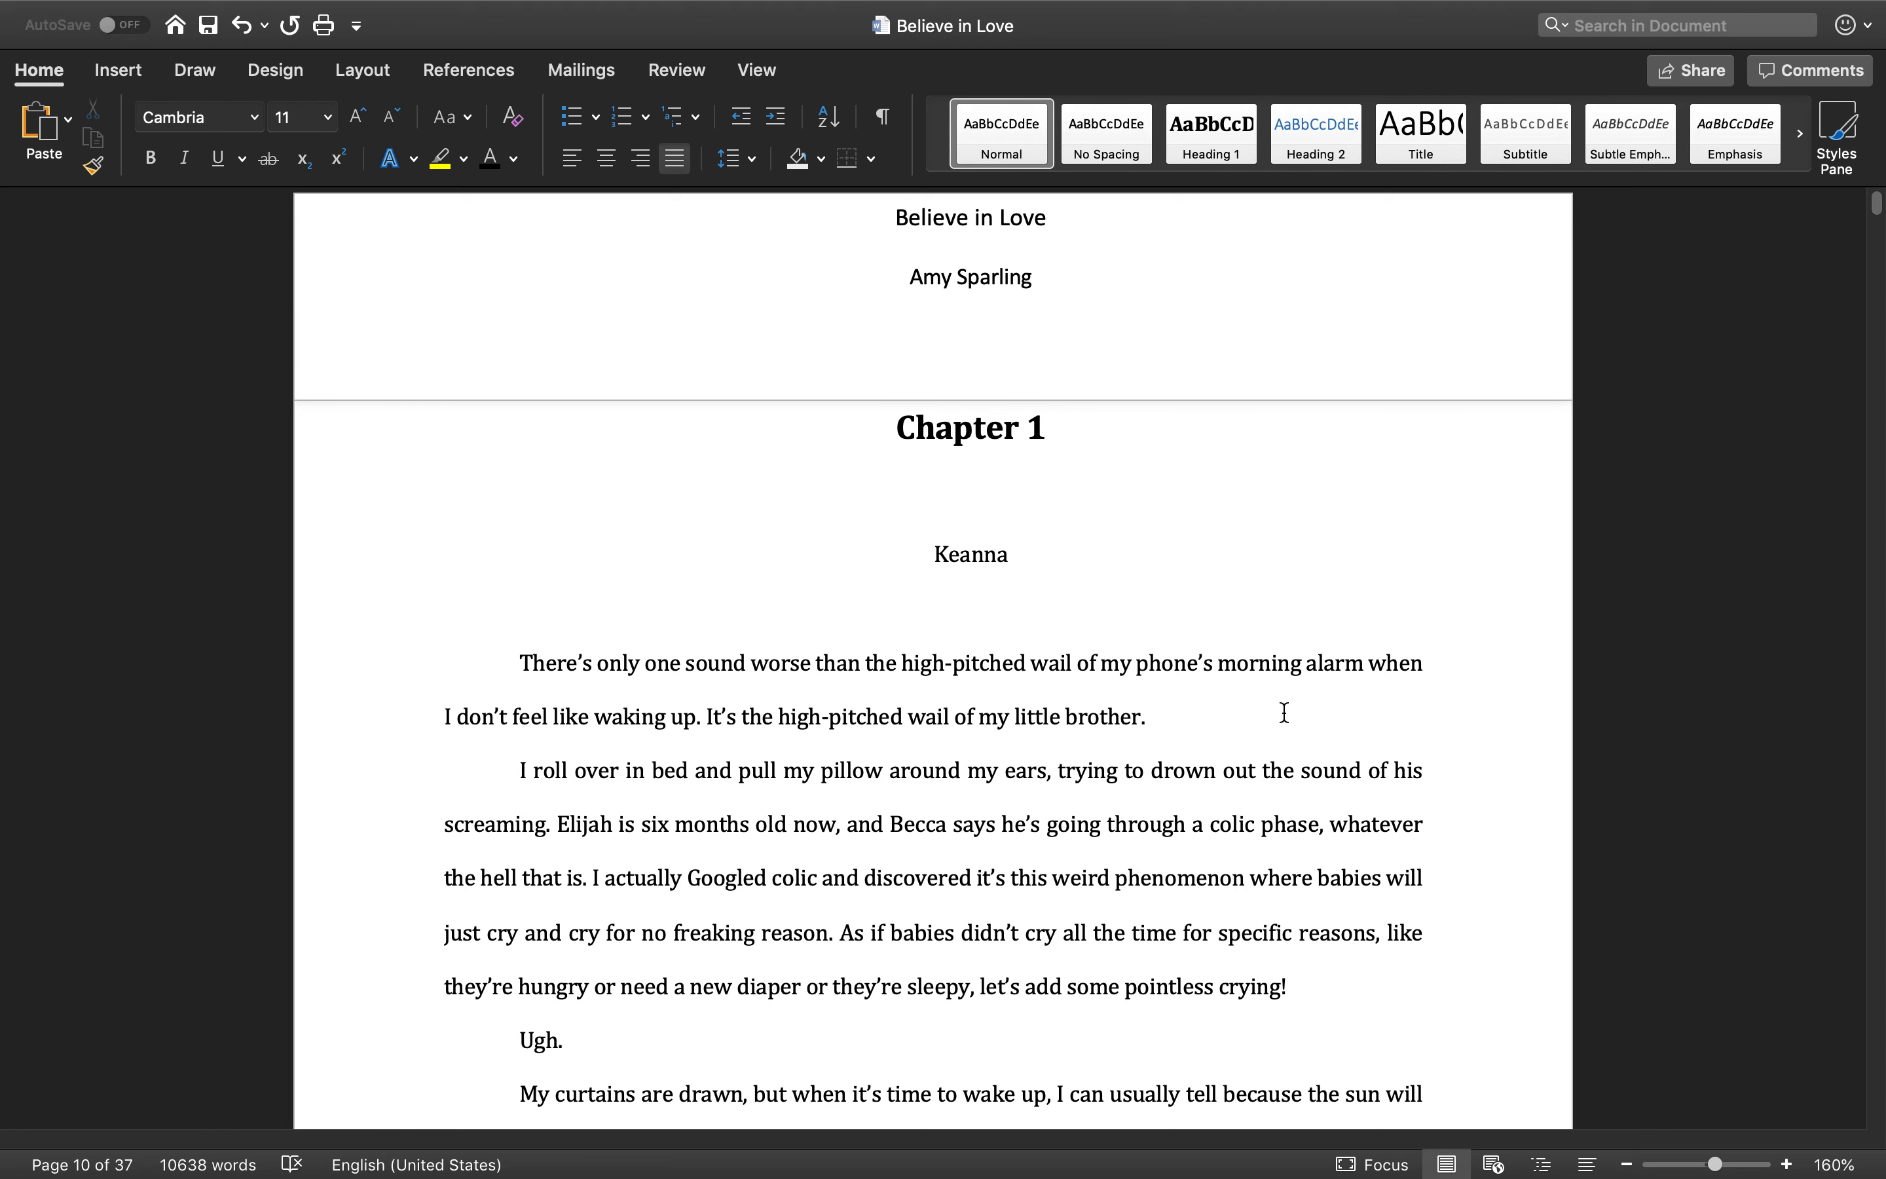
{"action": "scroll", "coordinate": [1284, 712], "scroll_direction": "down", "scroll_amount": 7}
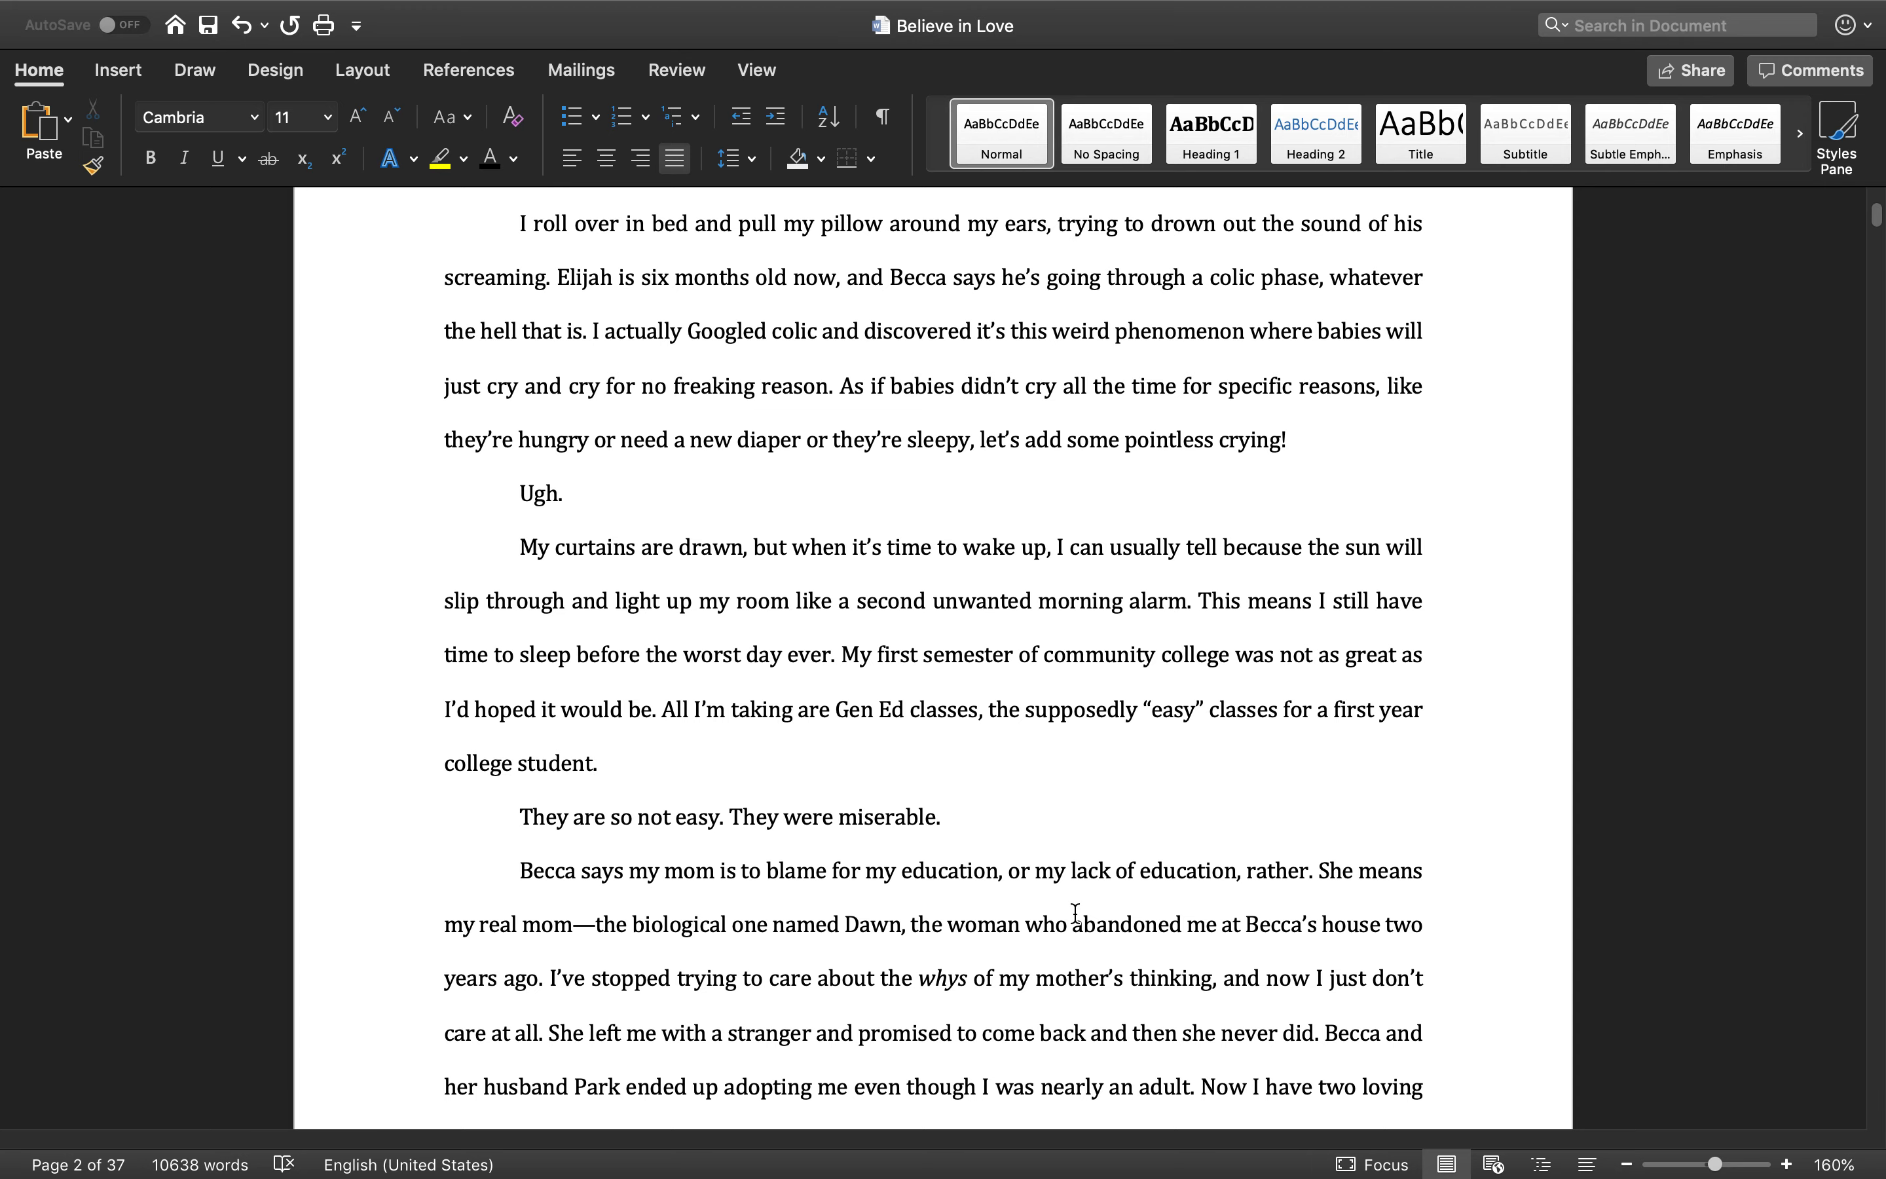
{"action": "scroll", "coordinate": [1076, 912], "scroll_direction": "up", "scroll_amount": 5}
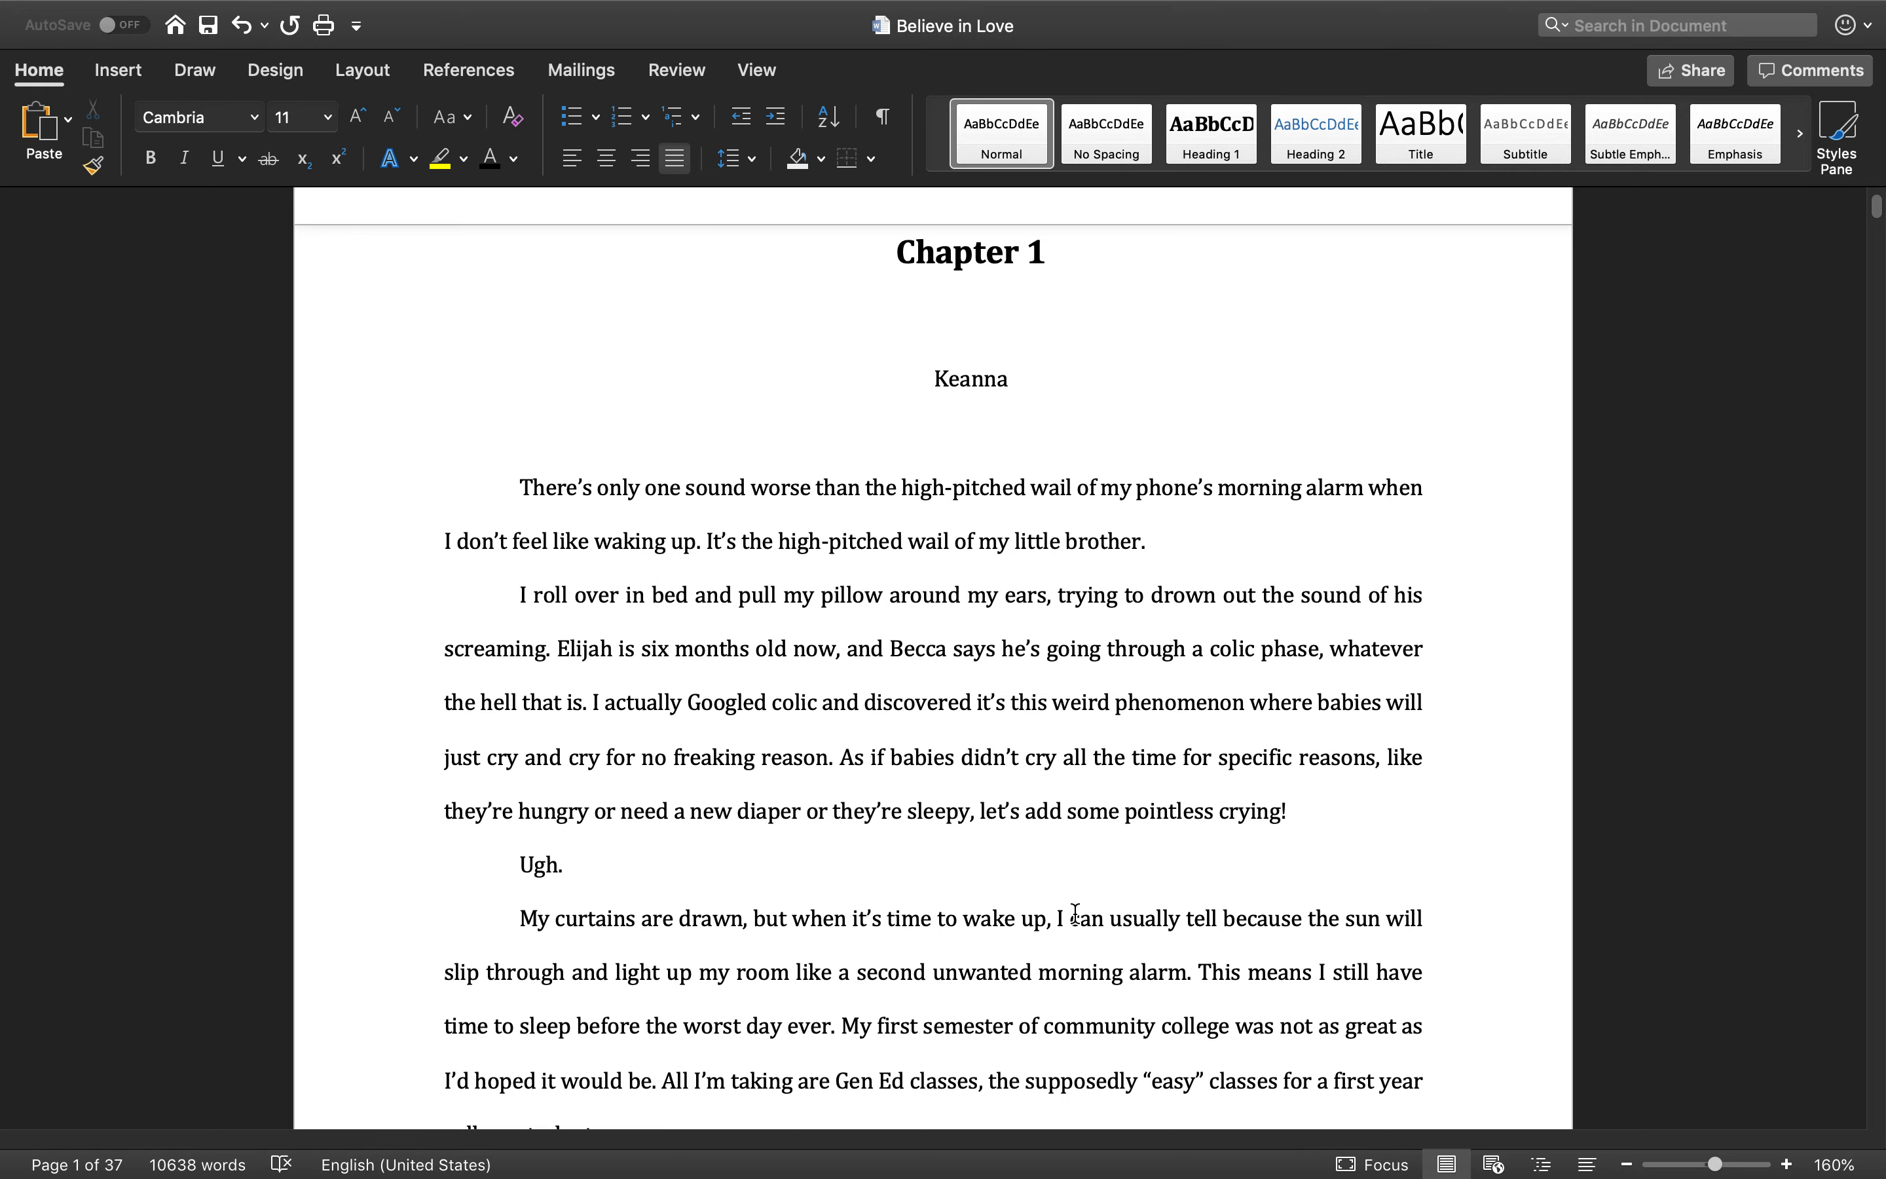
{"action": "scroll", "coordinate": [1076, 912], "scroll_direction": "down", "scroll_amount": 6}
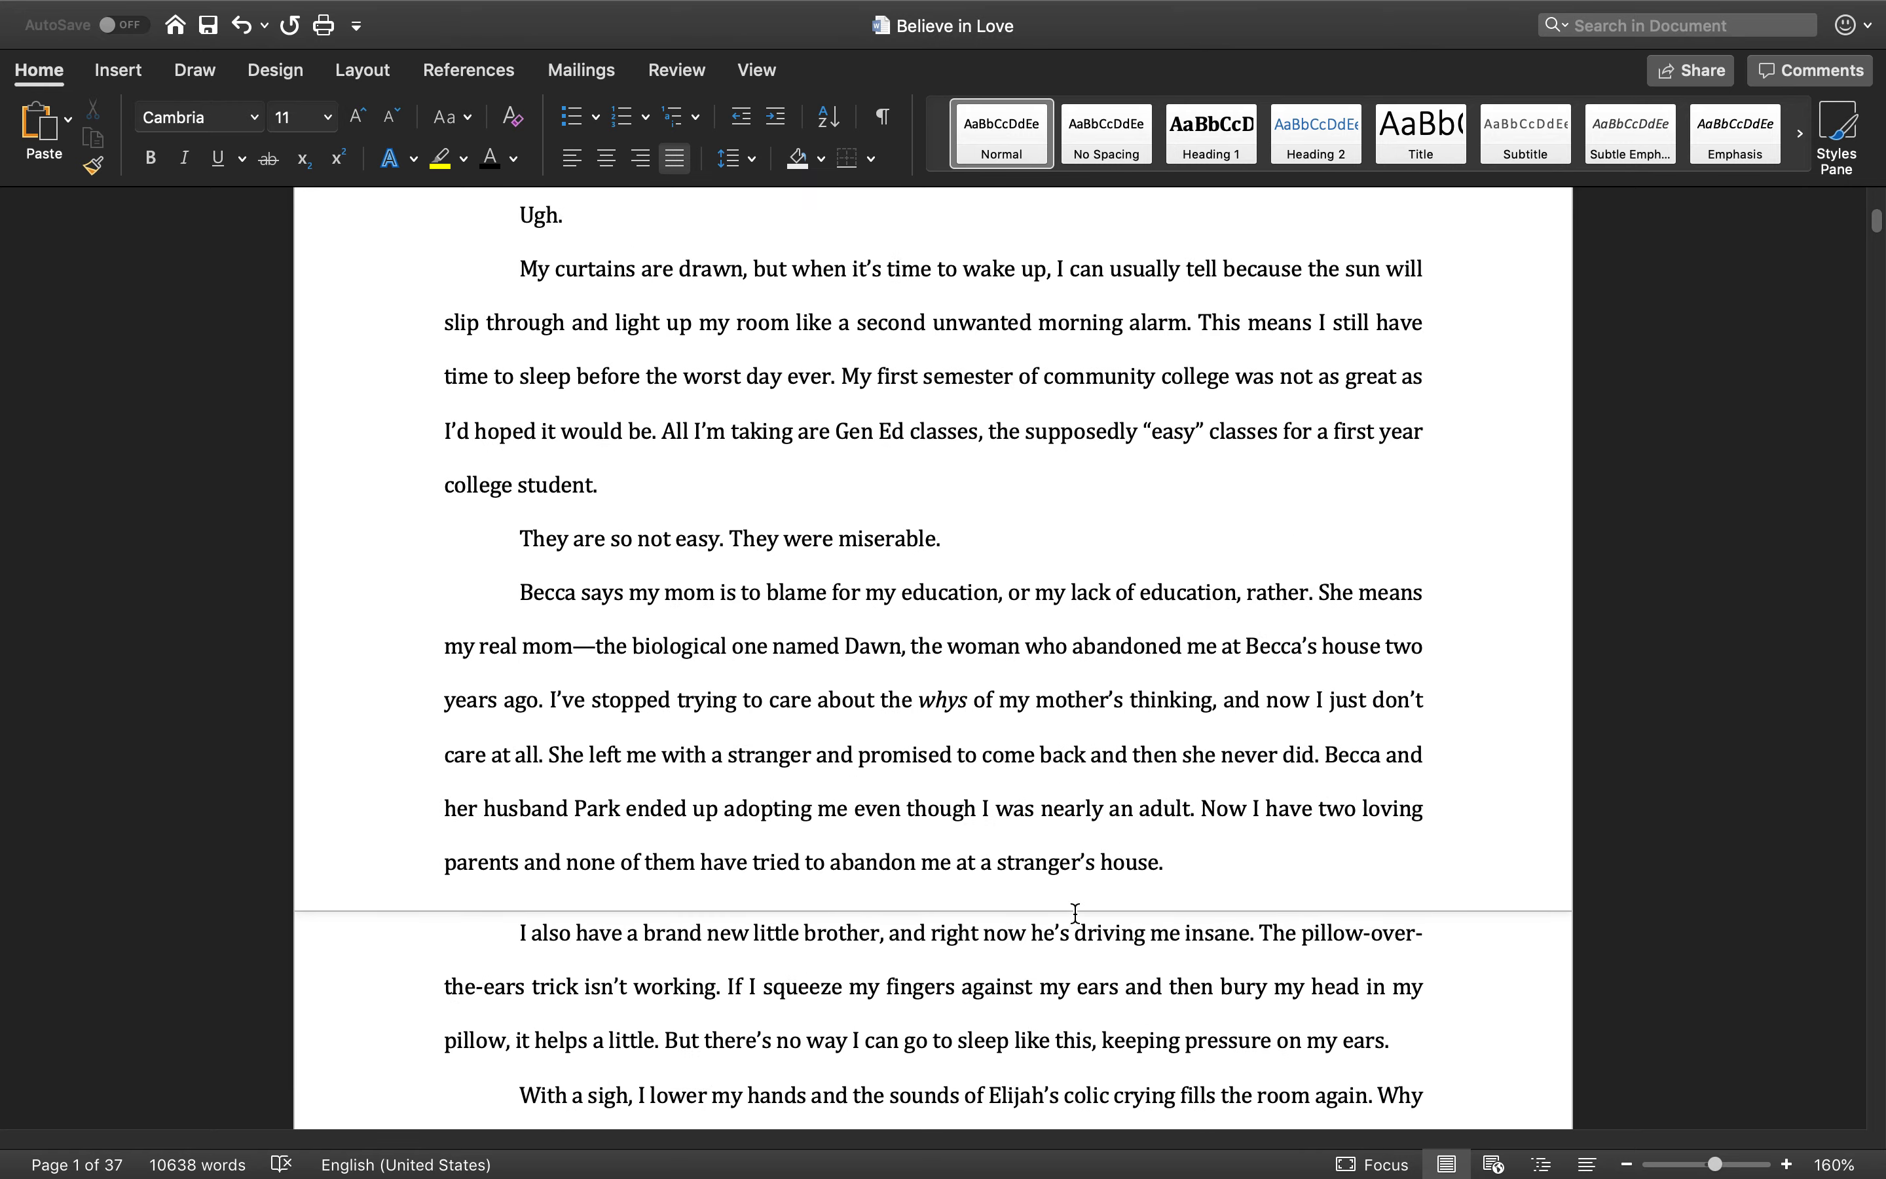
{"action": "scroll", "coordinate": [1370, 860], "scroll_direction": "up", "scroll_amount": 3}
{"action": "scroll", "coordinate": [1370, 860], "scroll_direction": "up", "scroll_amount": 4}
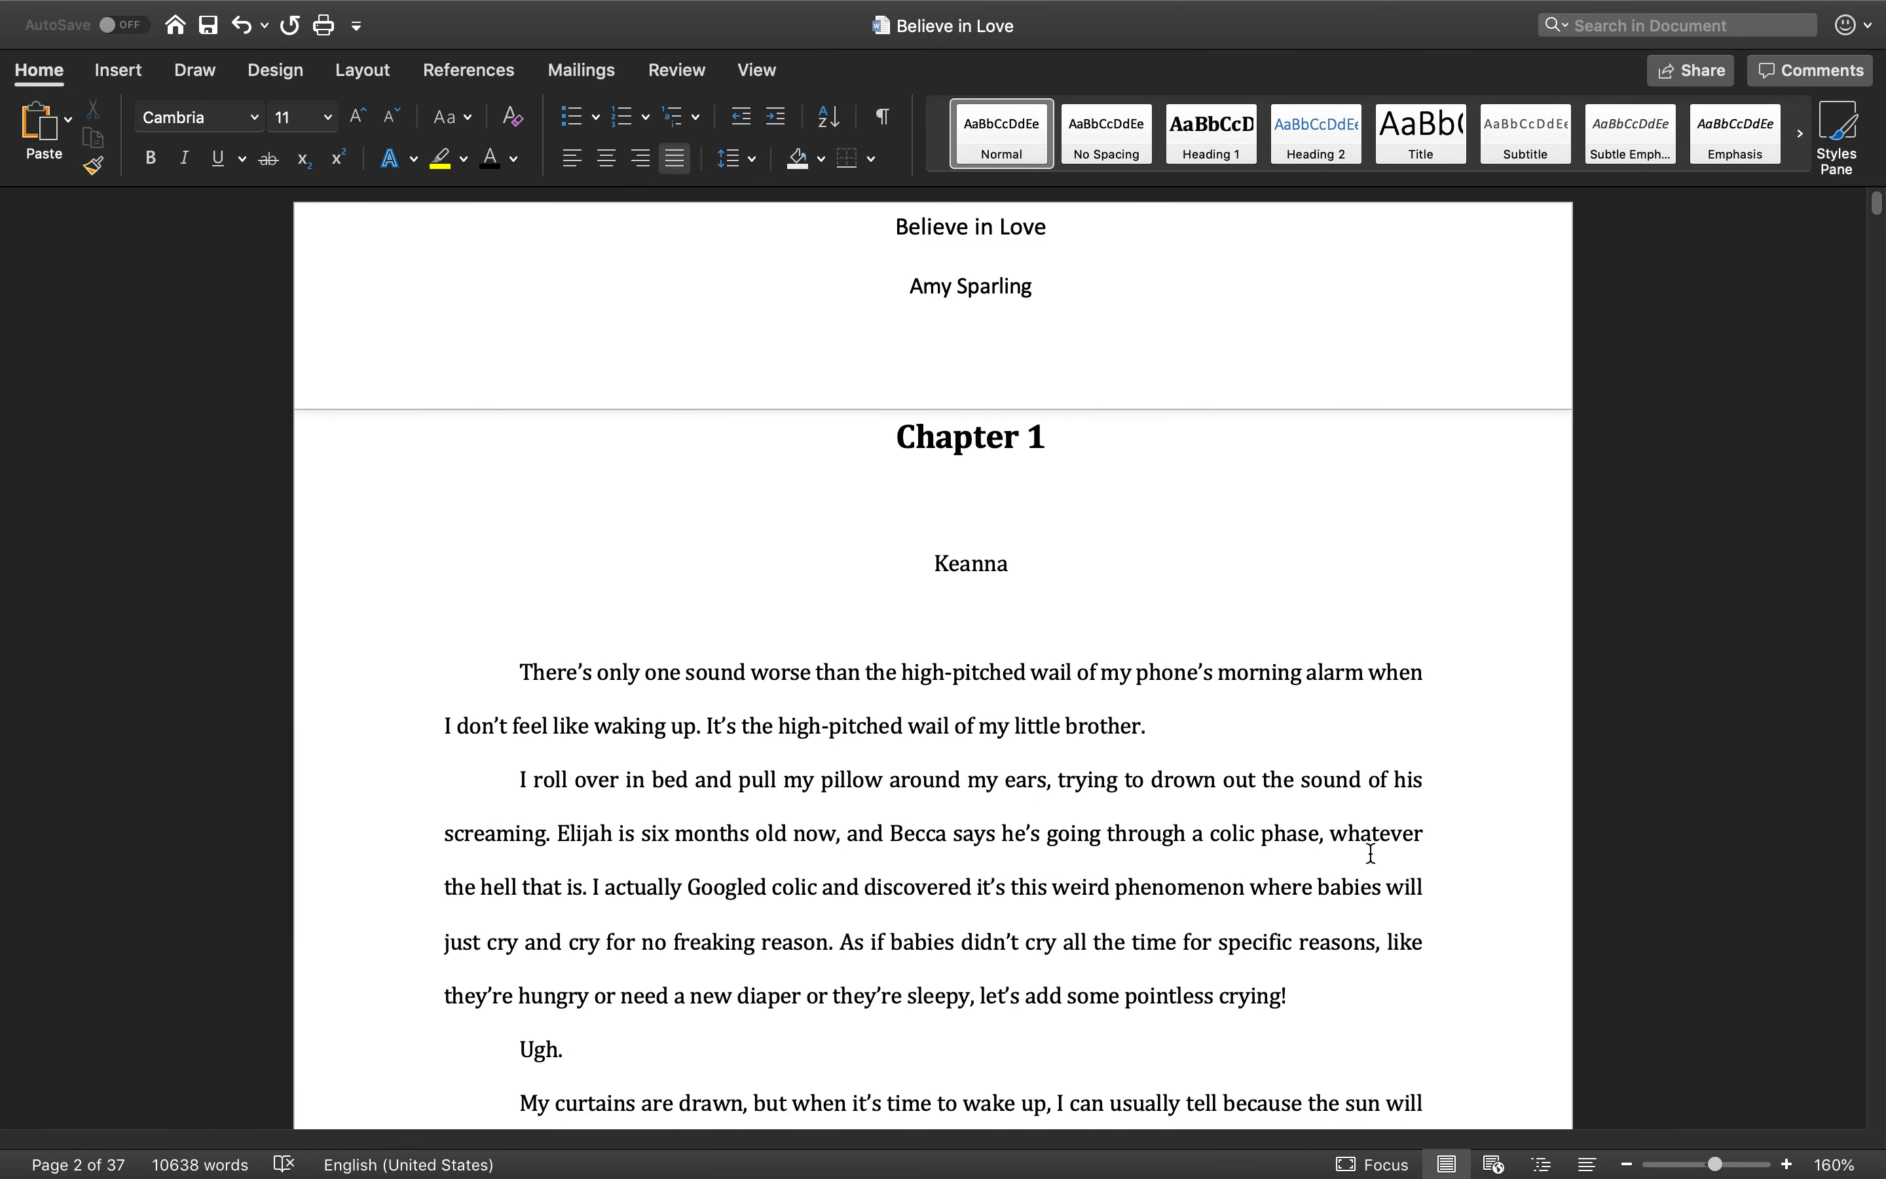
{"action": "left_click", "coordinate": [890, 721]}
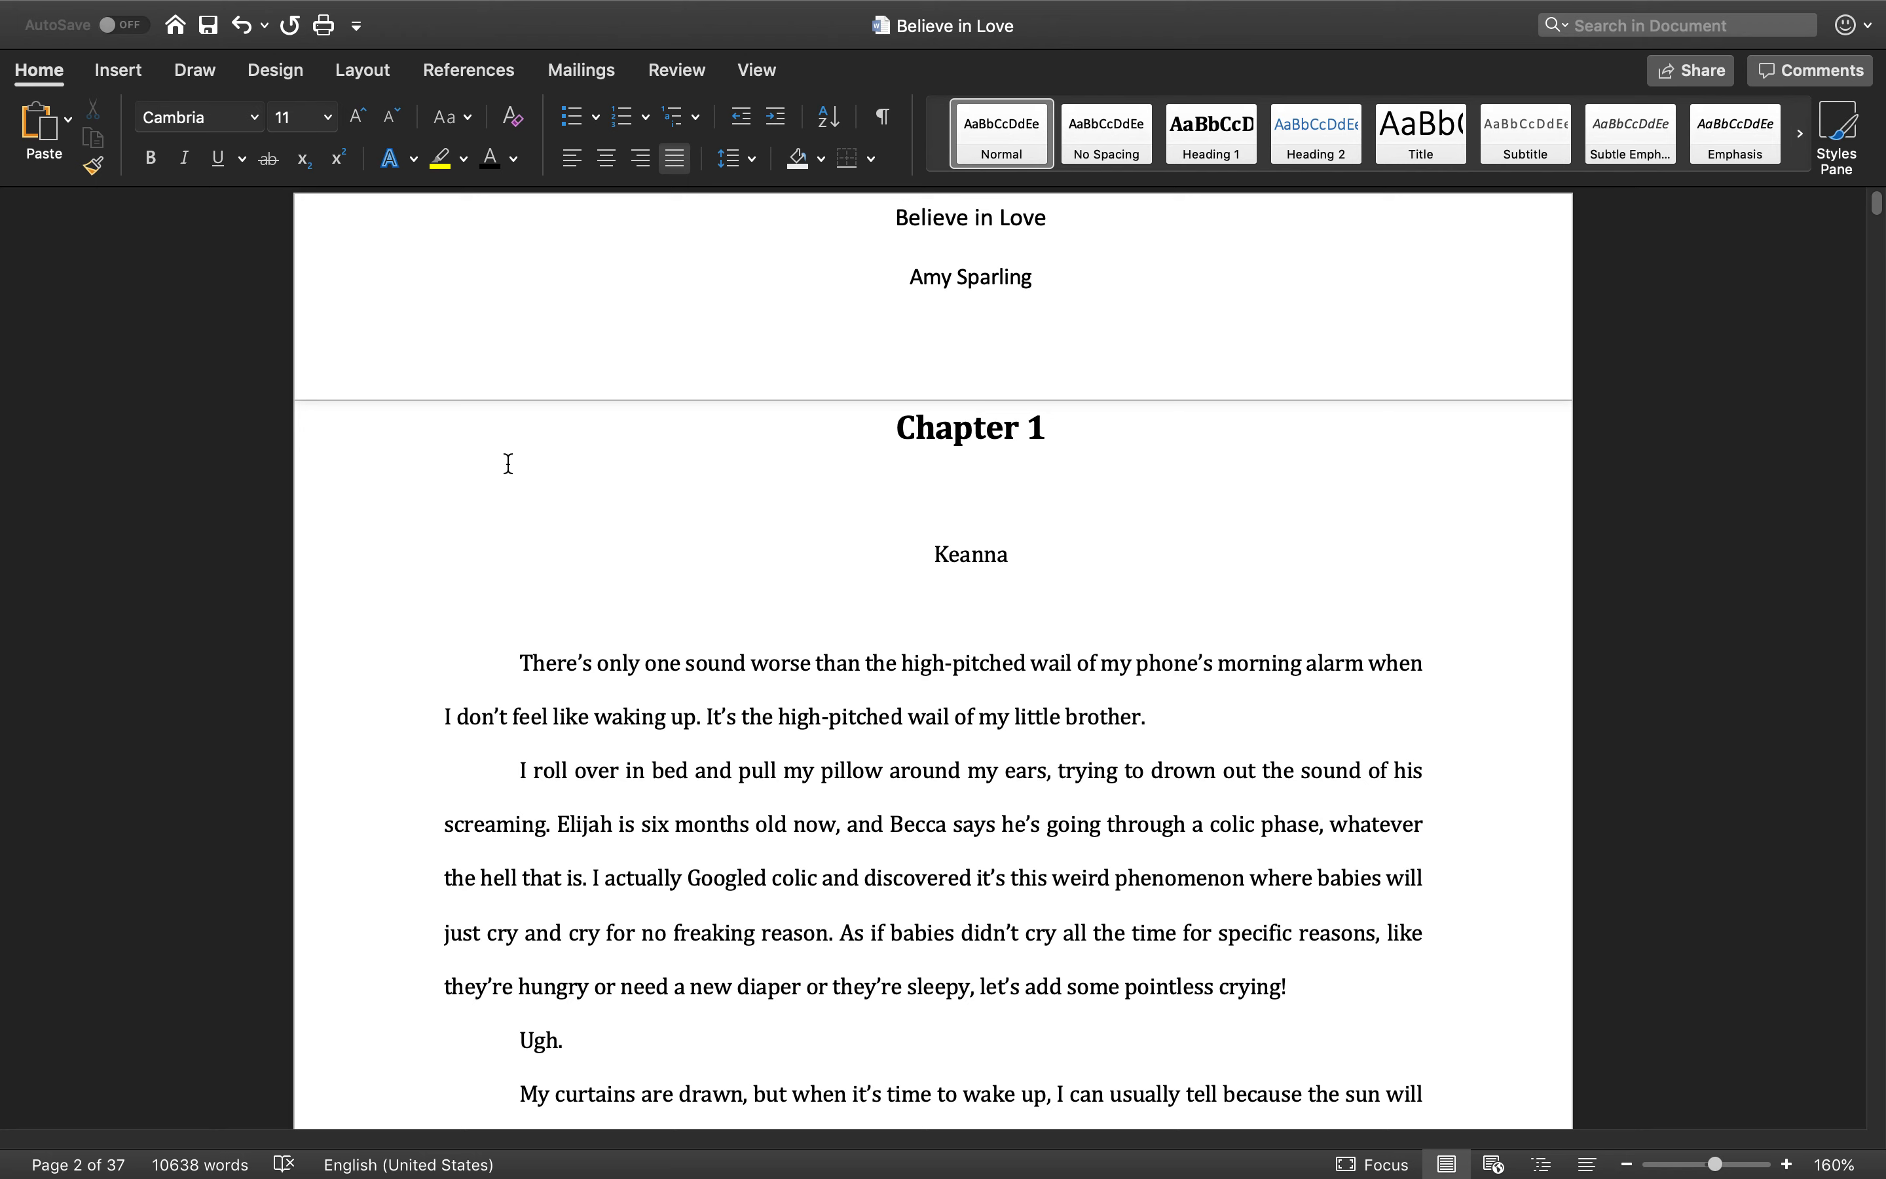
{"action": "key", "text": "super+a"}
{"action": "left_click", "coordinate": [255, 117]}
{"action": "key", "text": "Escape"}
{"action": "type", "text": "tim"}
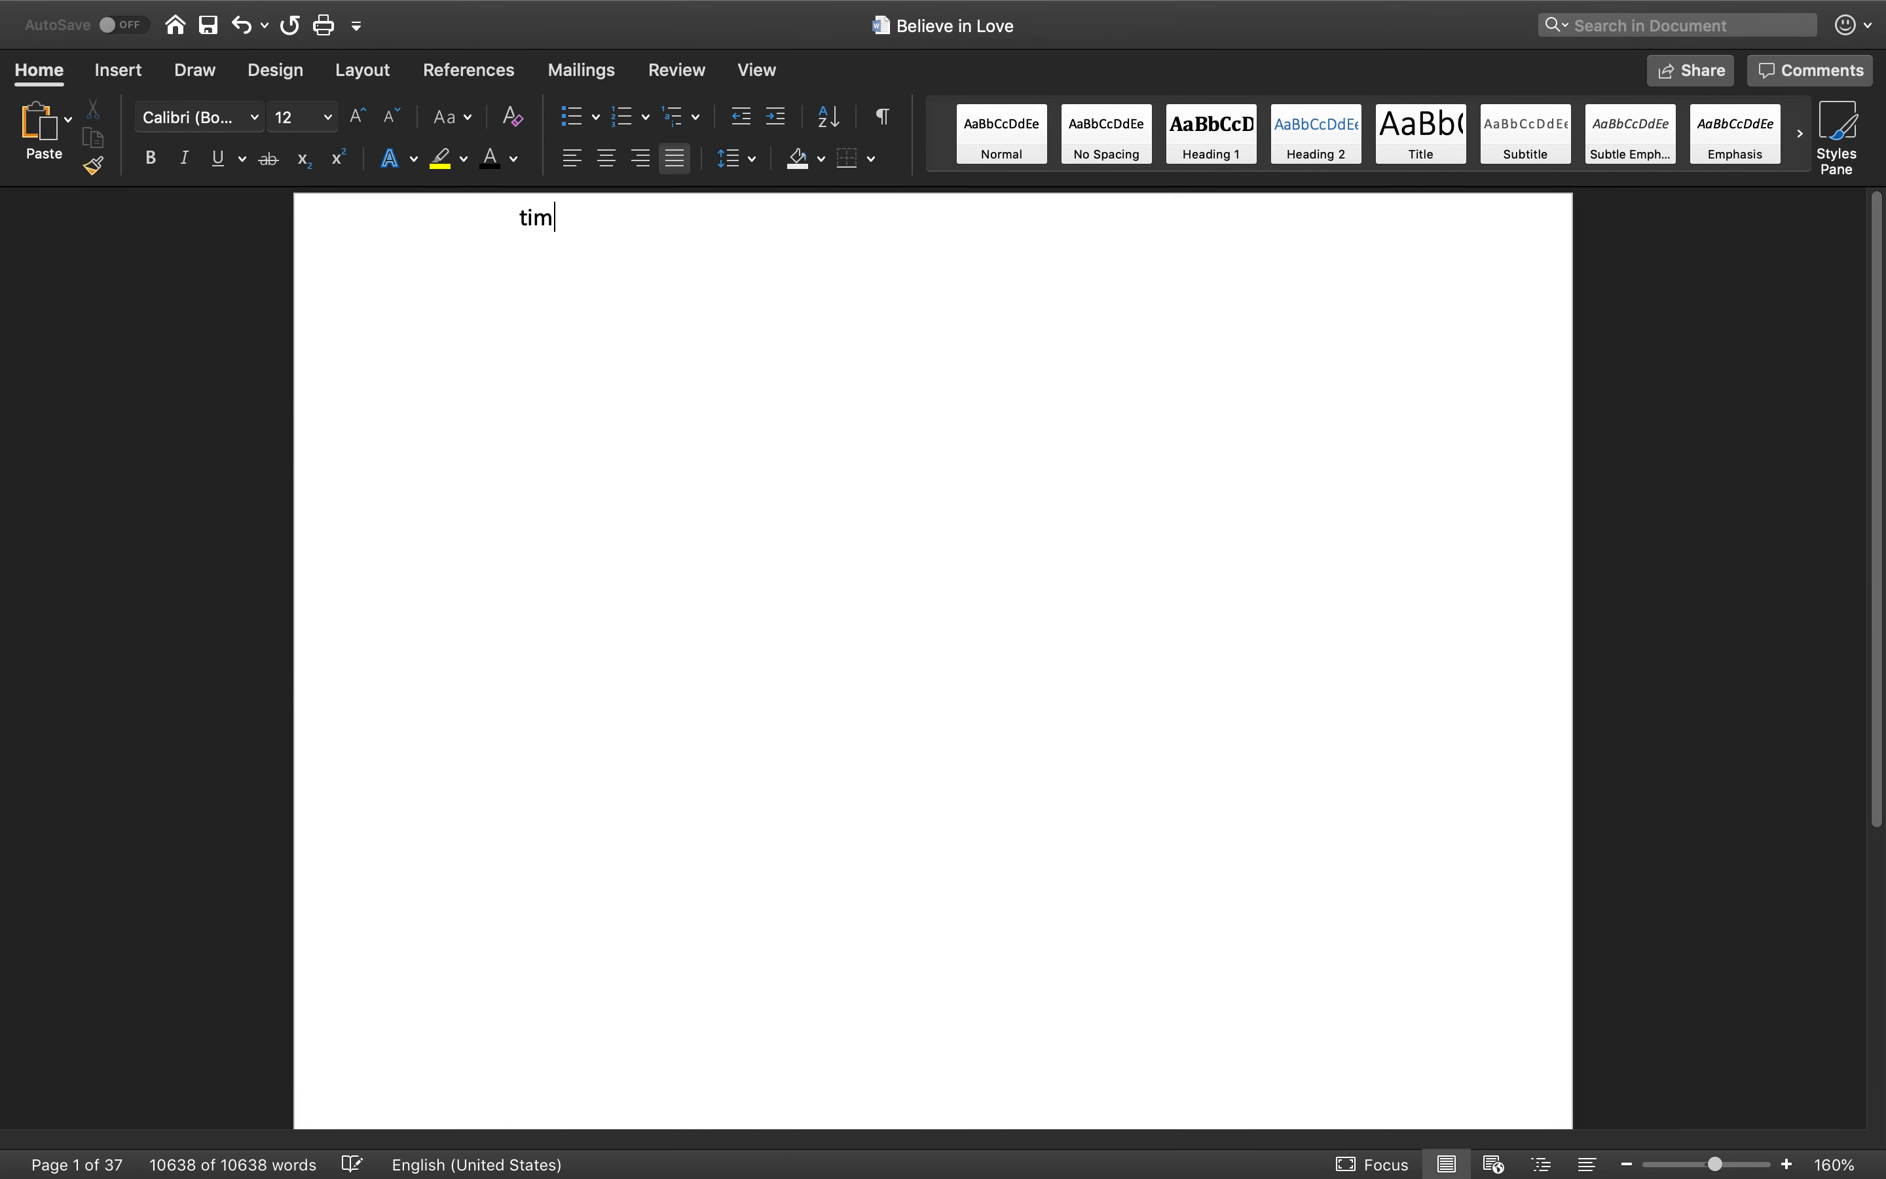
{"action": "left_click", "coordinate": [242, 25]}
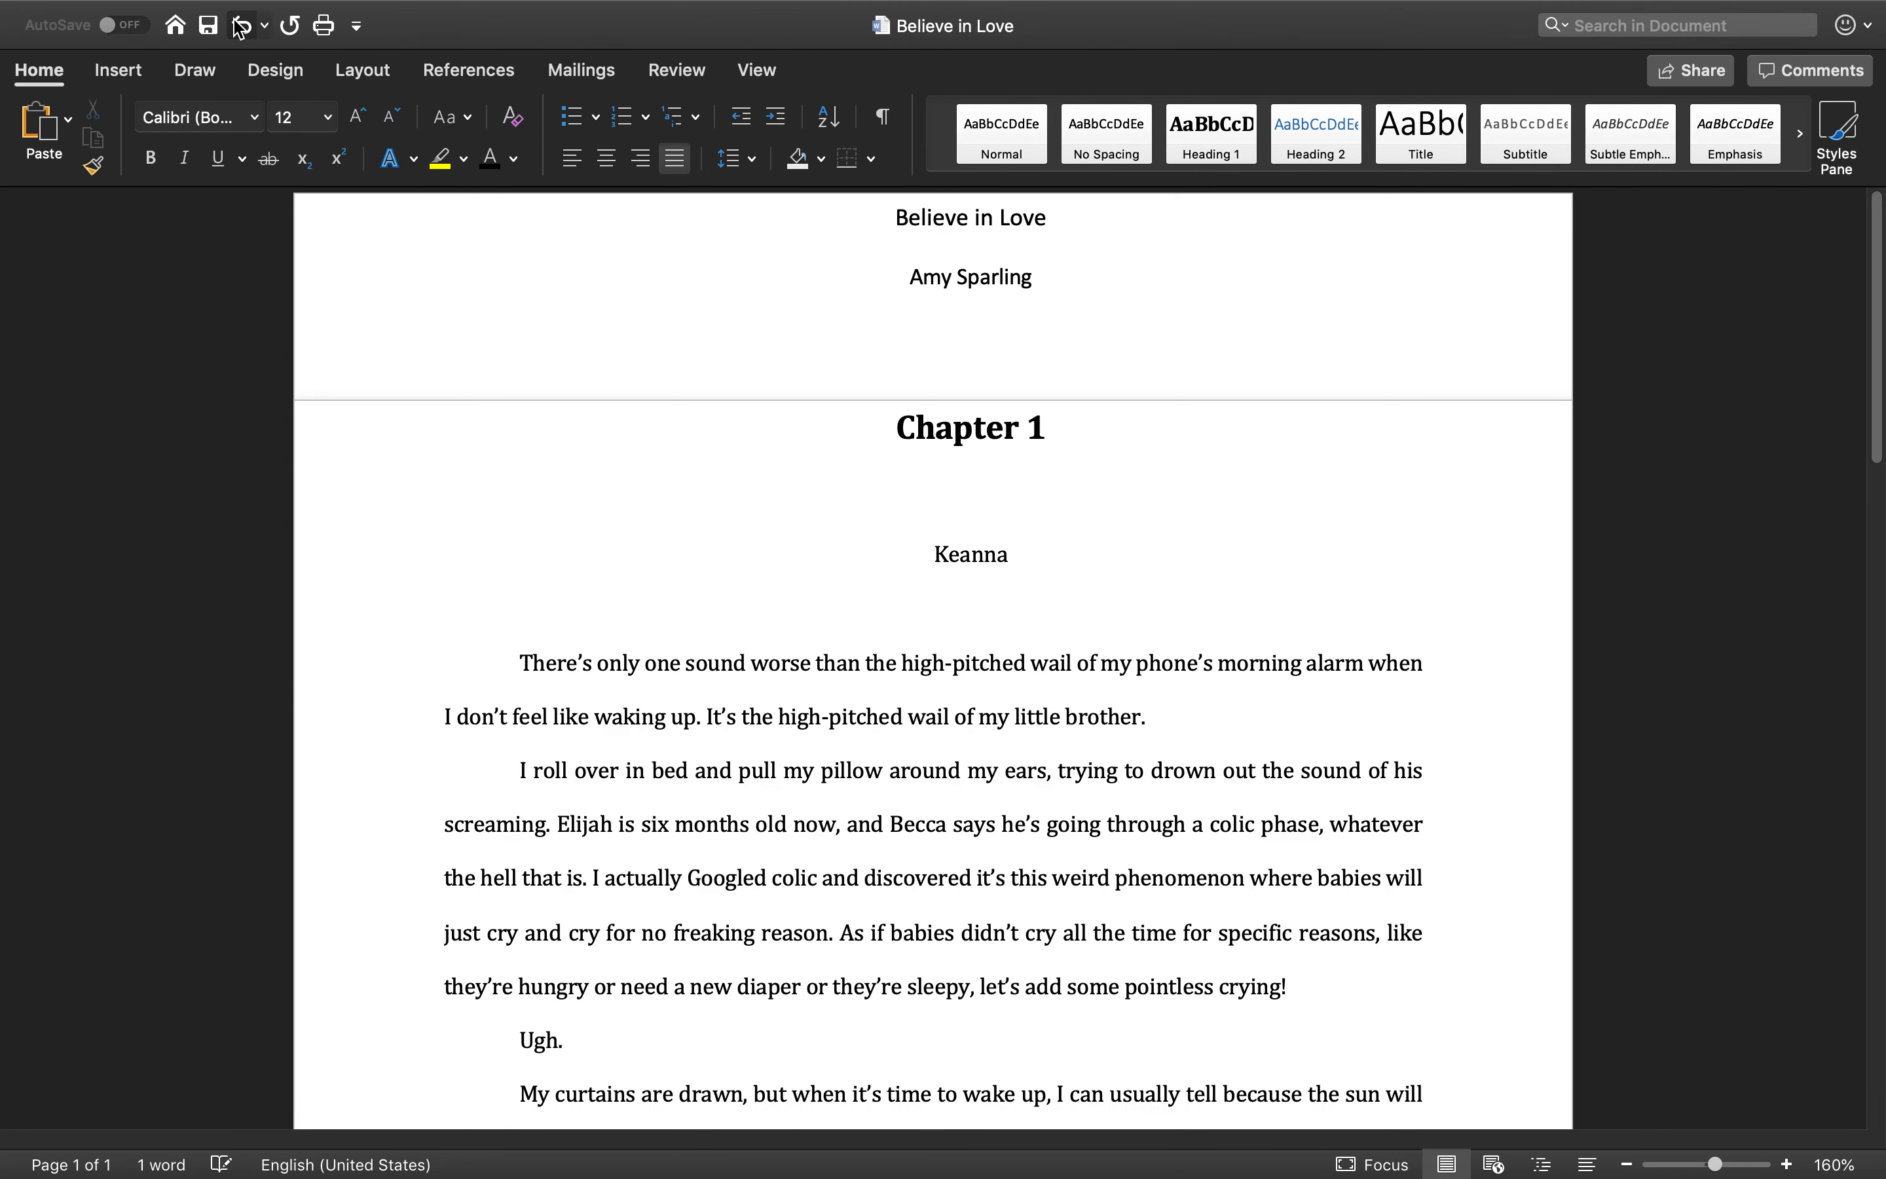
- Set the whole manuscript's font to Times at size 12
{"action": "left_click", "coordinate": [195, 107]}
{"action": "type", "text": "Times"}
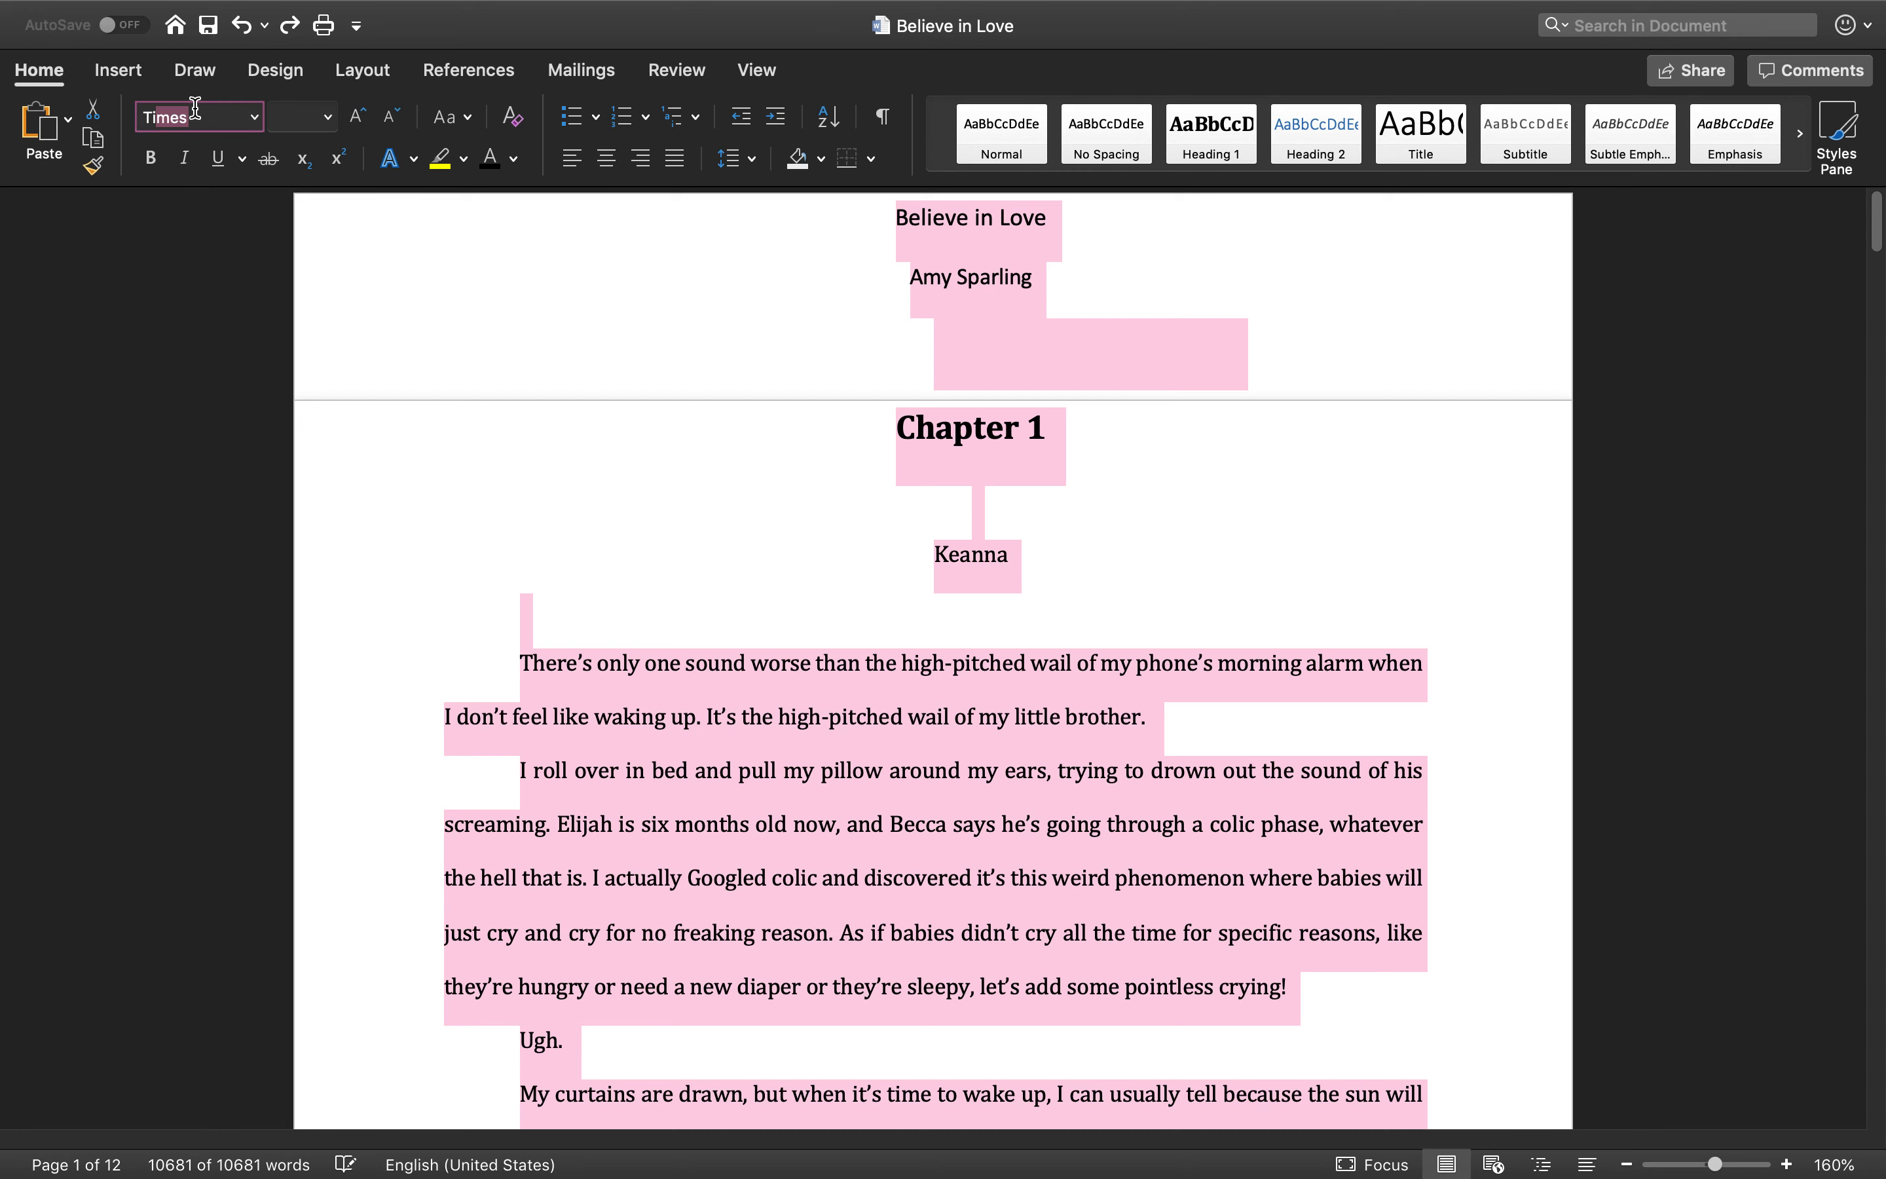
{"action": "key", "text": "Return"}
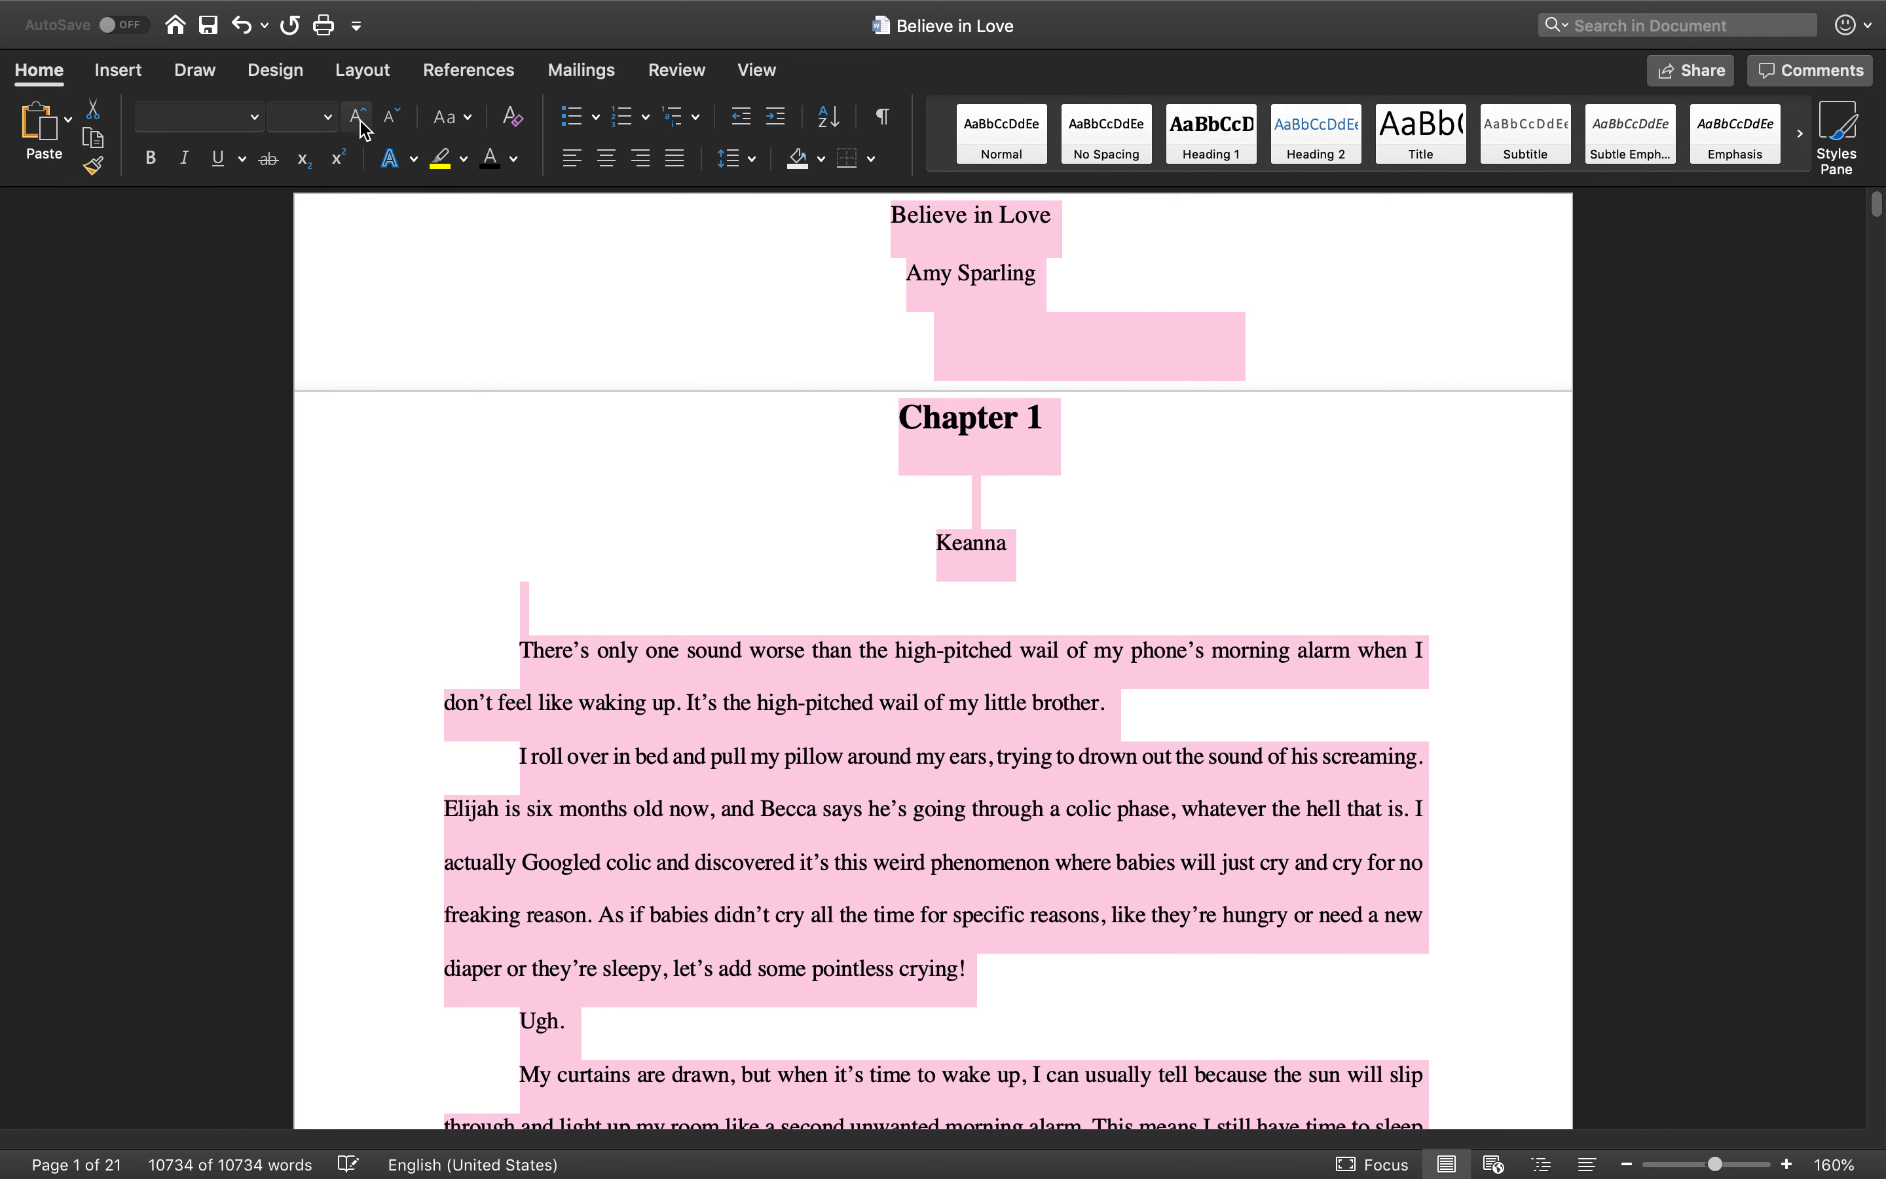
{"action": "left_click", "coordinate": [328, 119]}
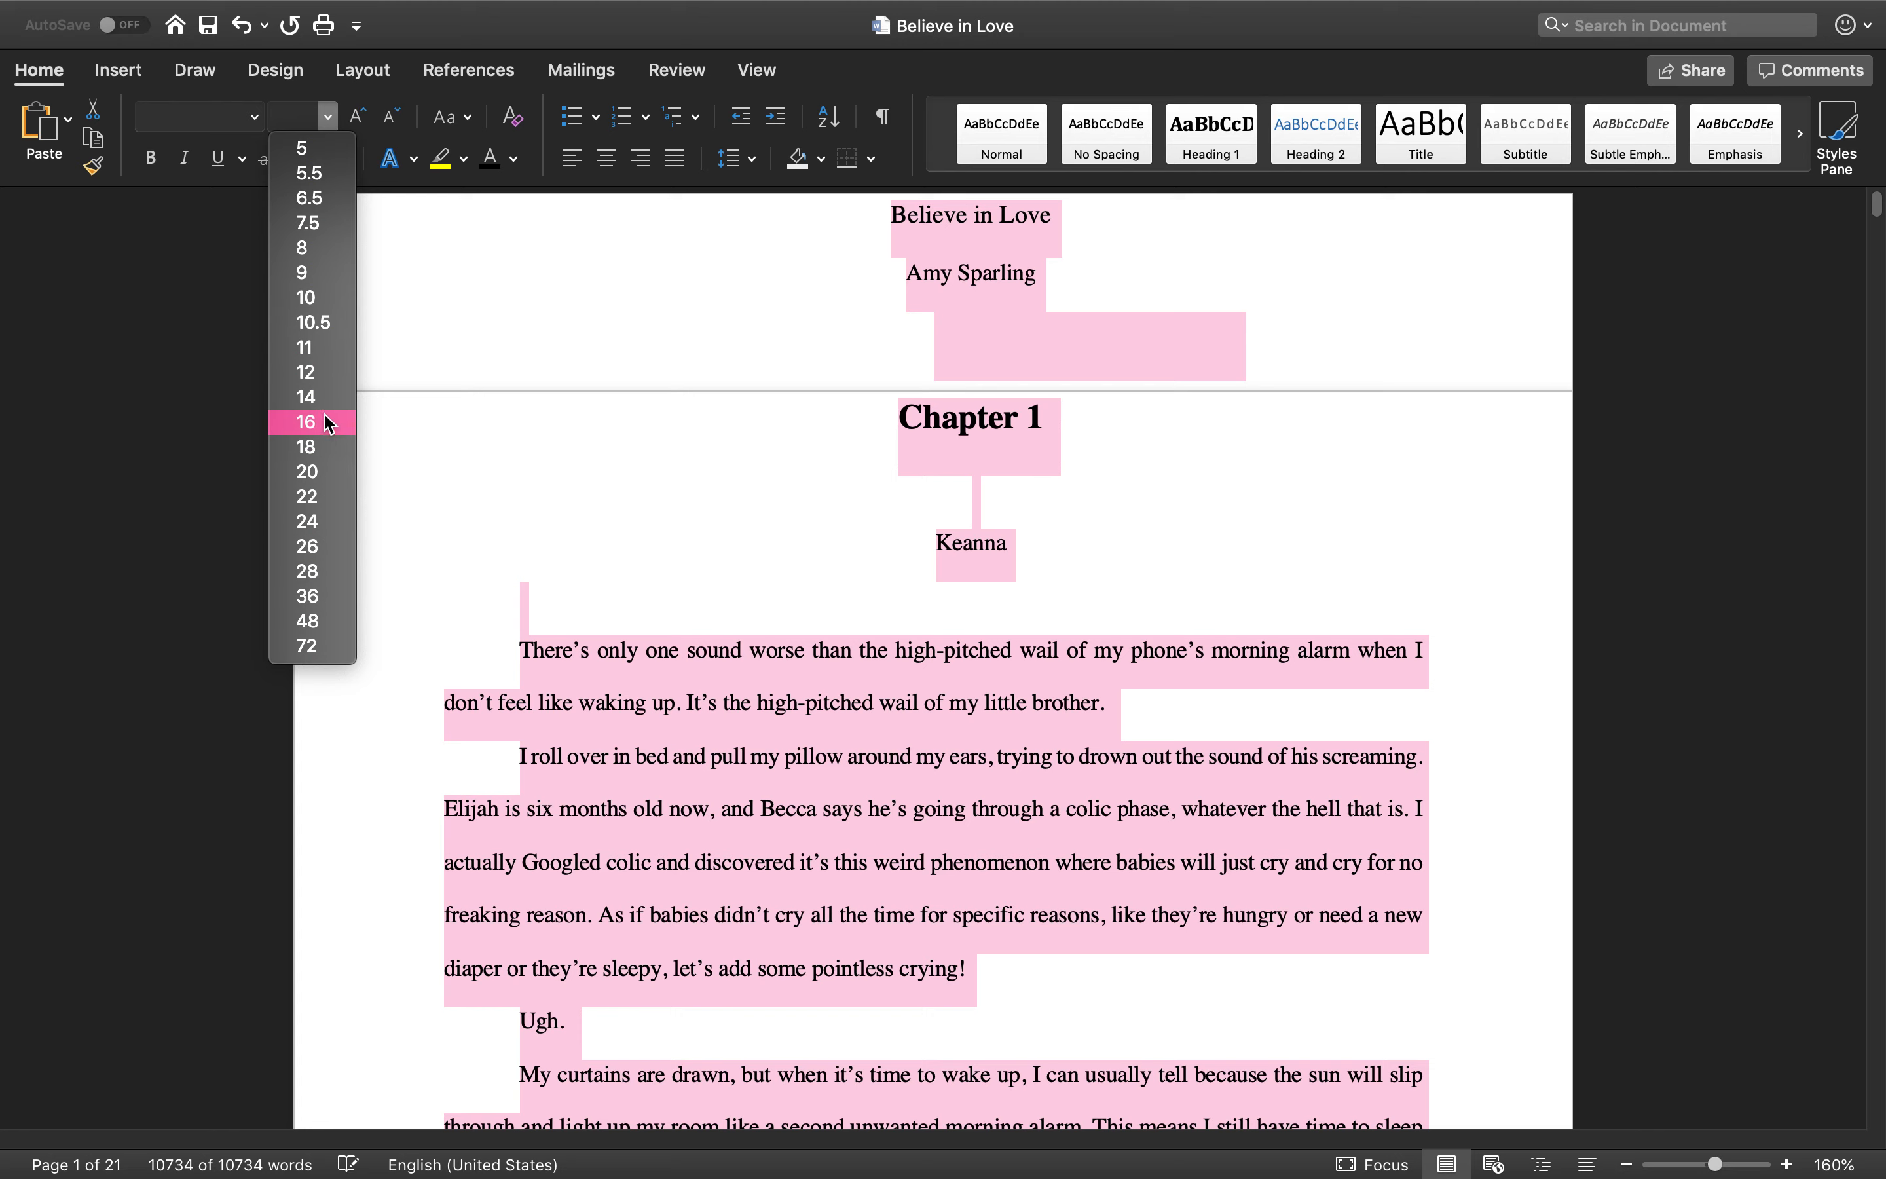
{"action": "left_click", "coordinate": [332, 372]}
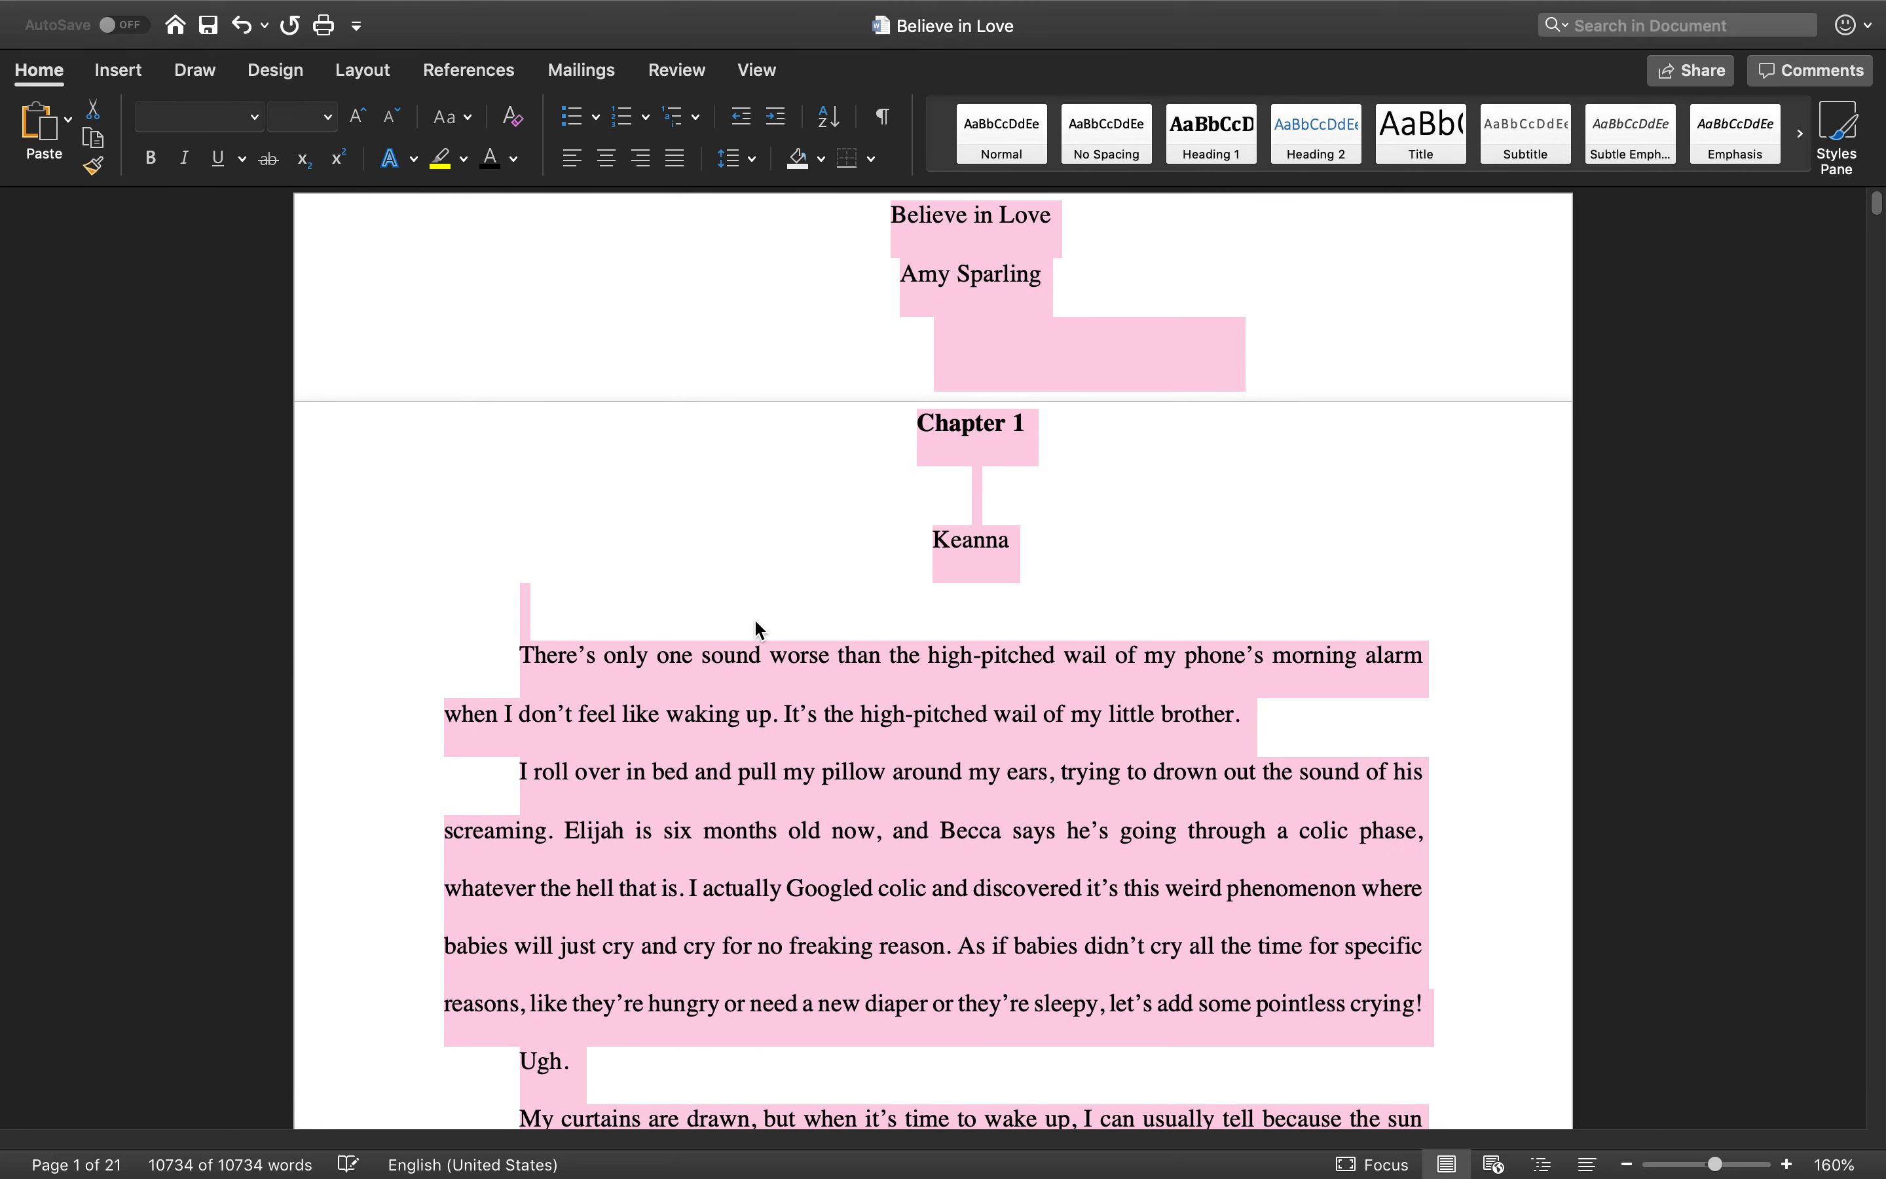
- Deselect the manuscript text and check the font, spacing, indents and justification across the opening pages of Chapter 1
{"action": "left_click", "coordinate": [754, 618]}
{"action": "scroll", "coordinate": [755, 618], "scroll_direction": "down", "scroll_amount": 5}
{"action": "scroll", "coordinate": [755, 620], "scroll_direction": "down", "scroll_amount": 1}
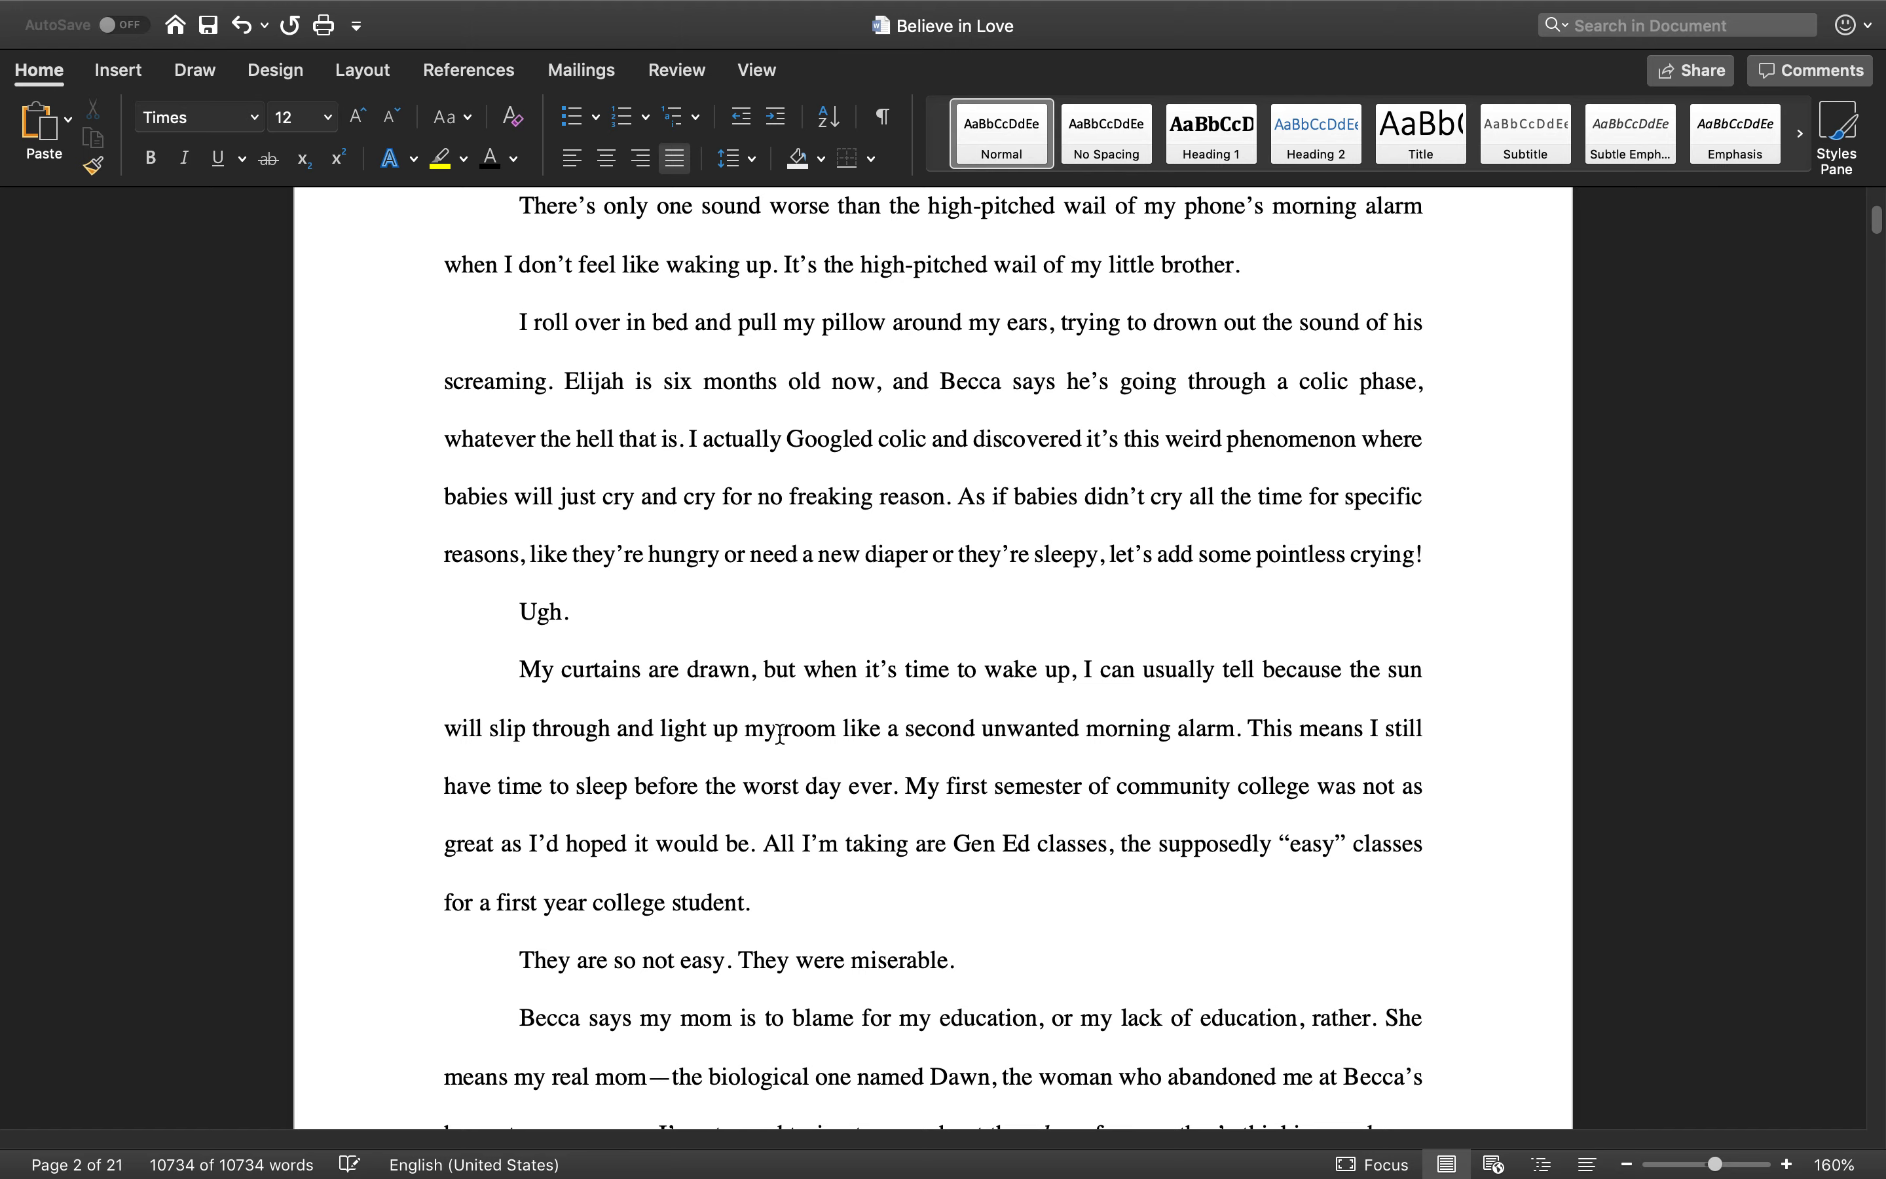
{"action": "scroll", "coordinate": [779, 732], "scroll_direction": "down", "scroll_amount": 10}
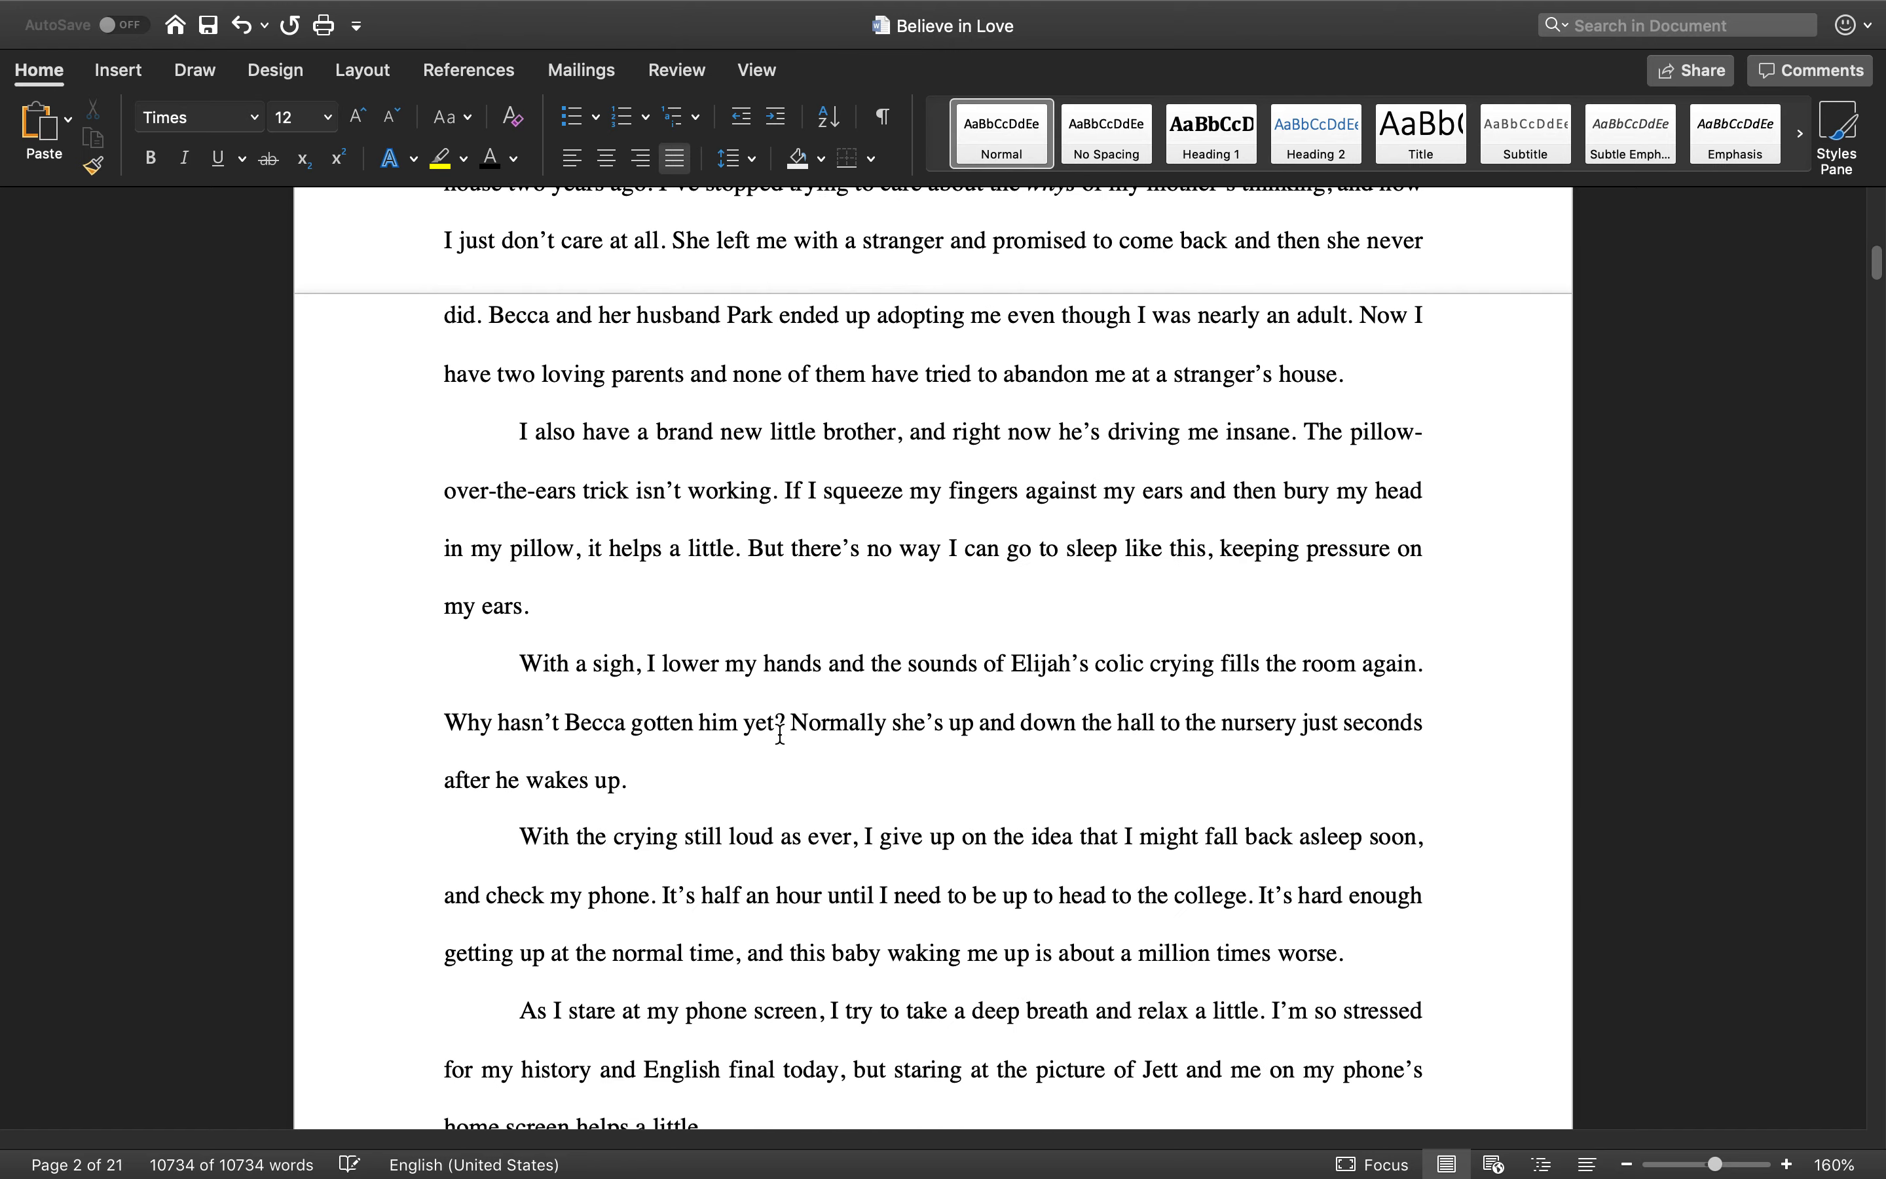
{"action": "scroll", "coordinate": [779, 733], "scroll_direction": "down", "scroll_amount": 8}
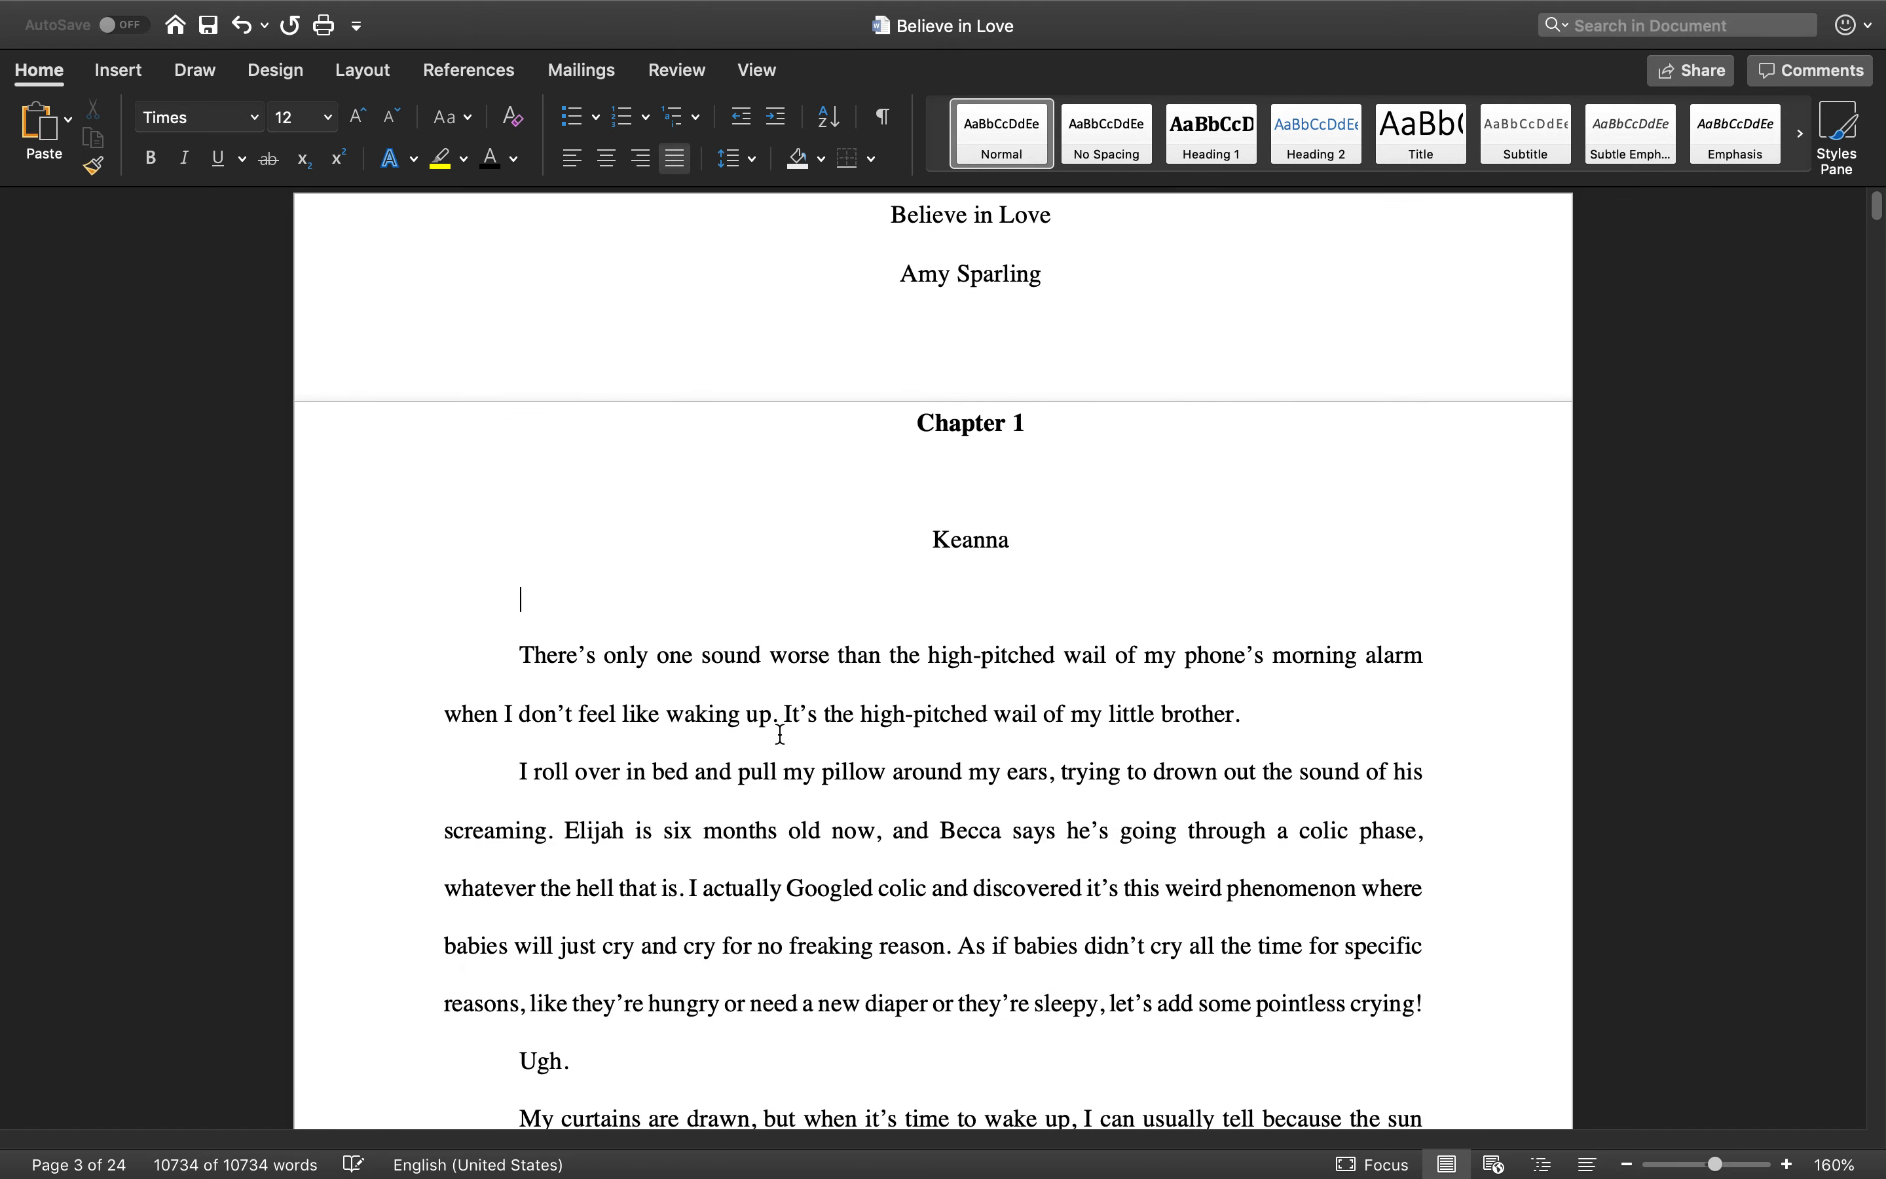
{"action": "left_click", "coordinate": [255, 118]}
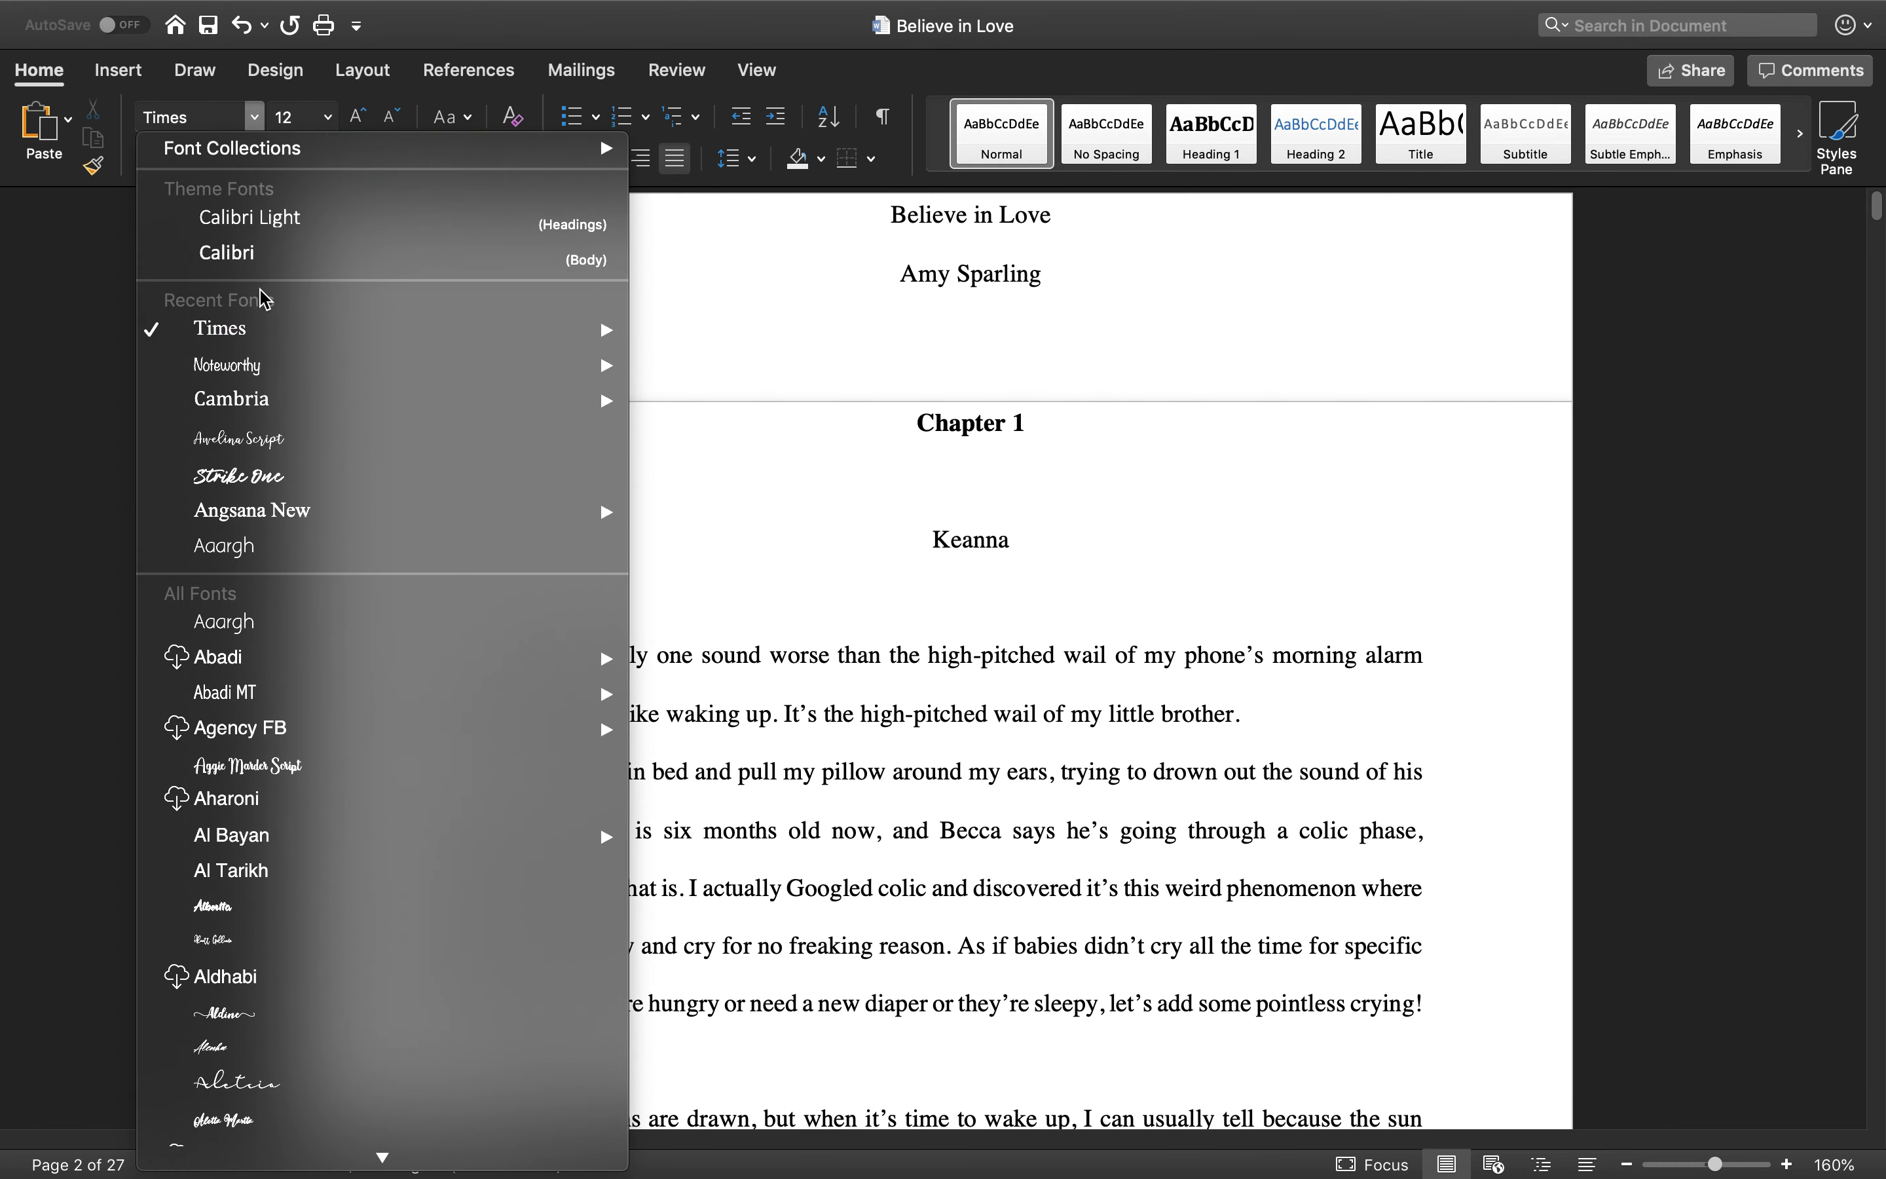
{"action": "mouse_move", "coordinate": [311, 413]}
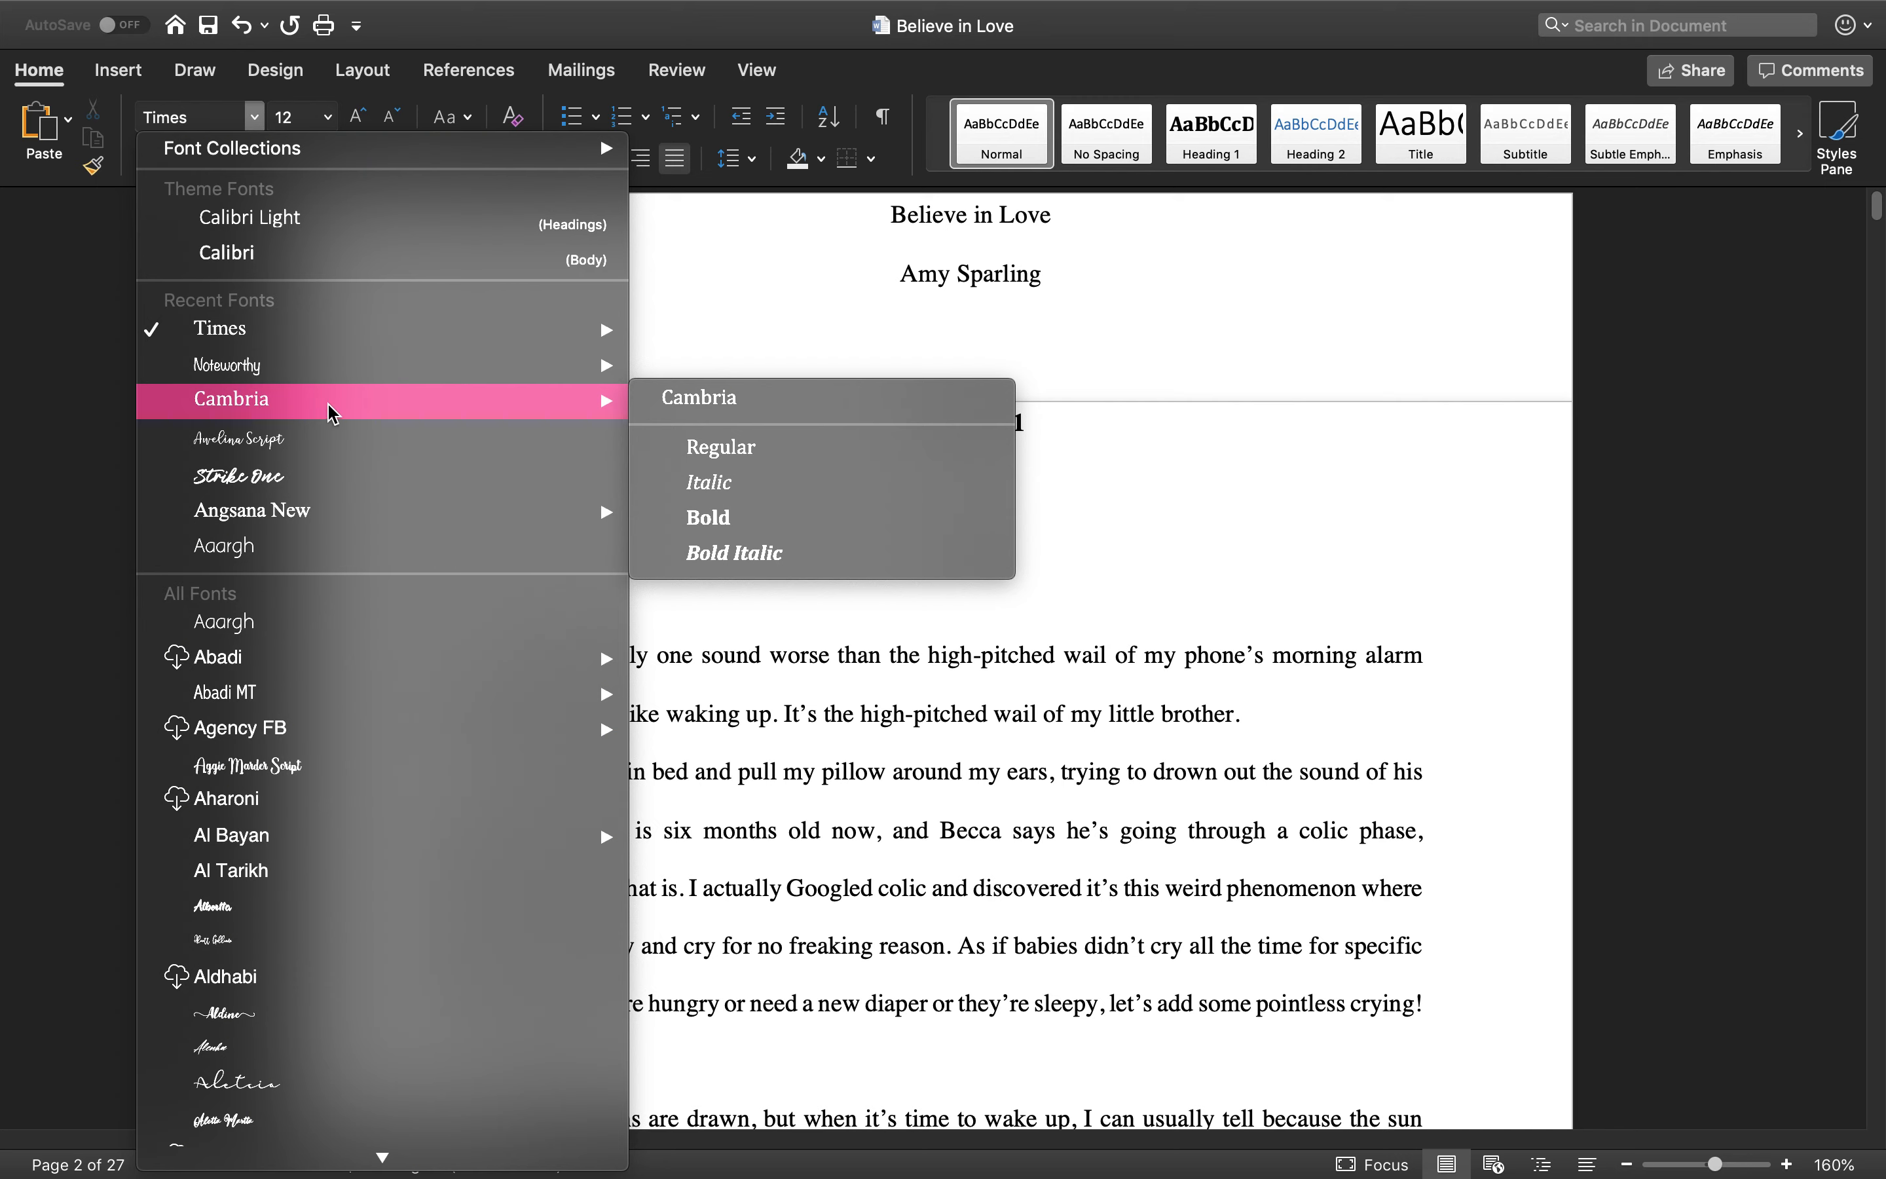
{"action": "mouse_move", "coordinate": [313, 377]}
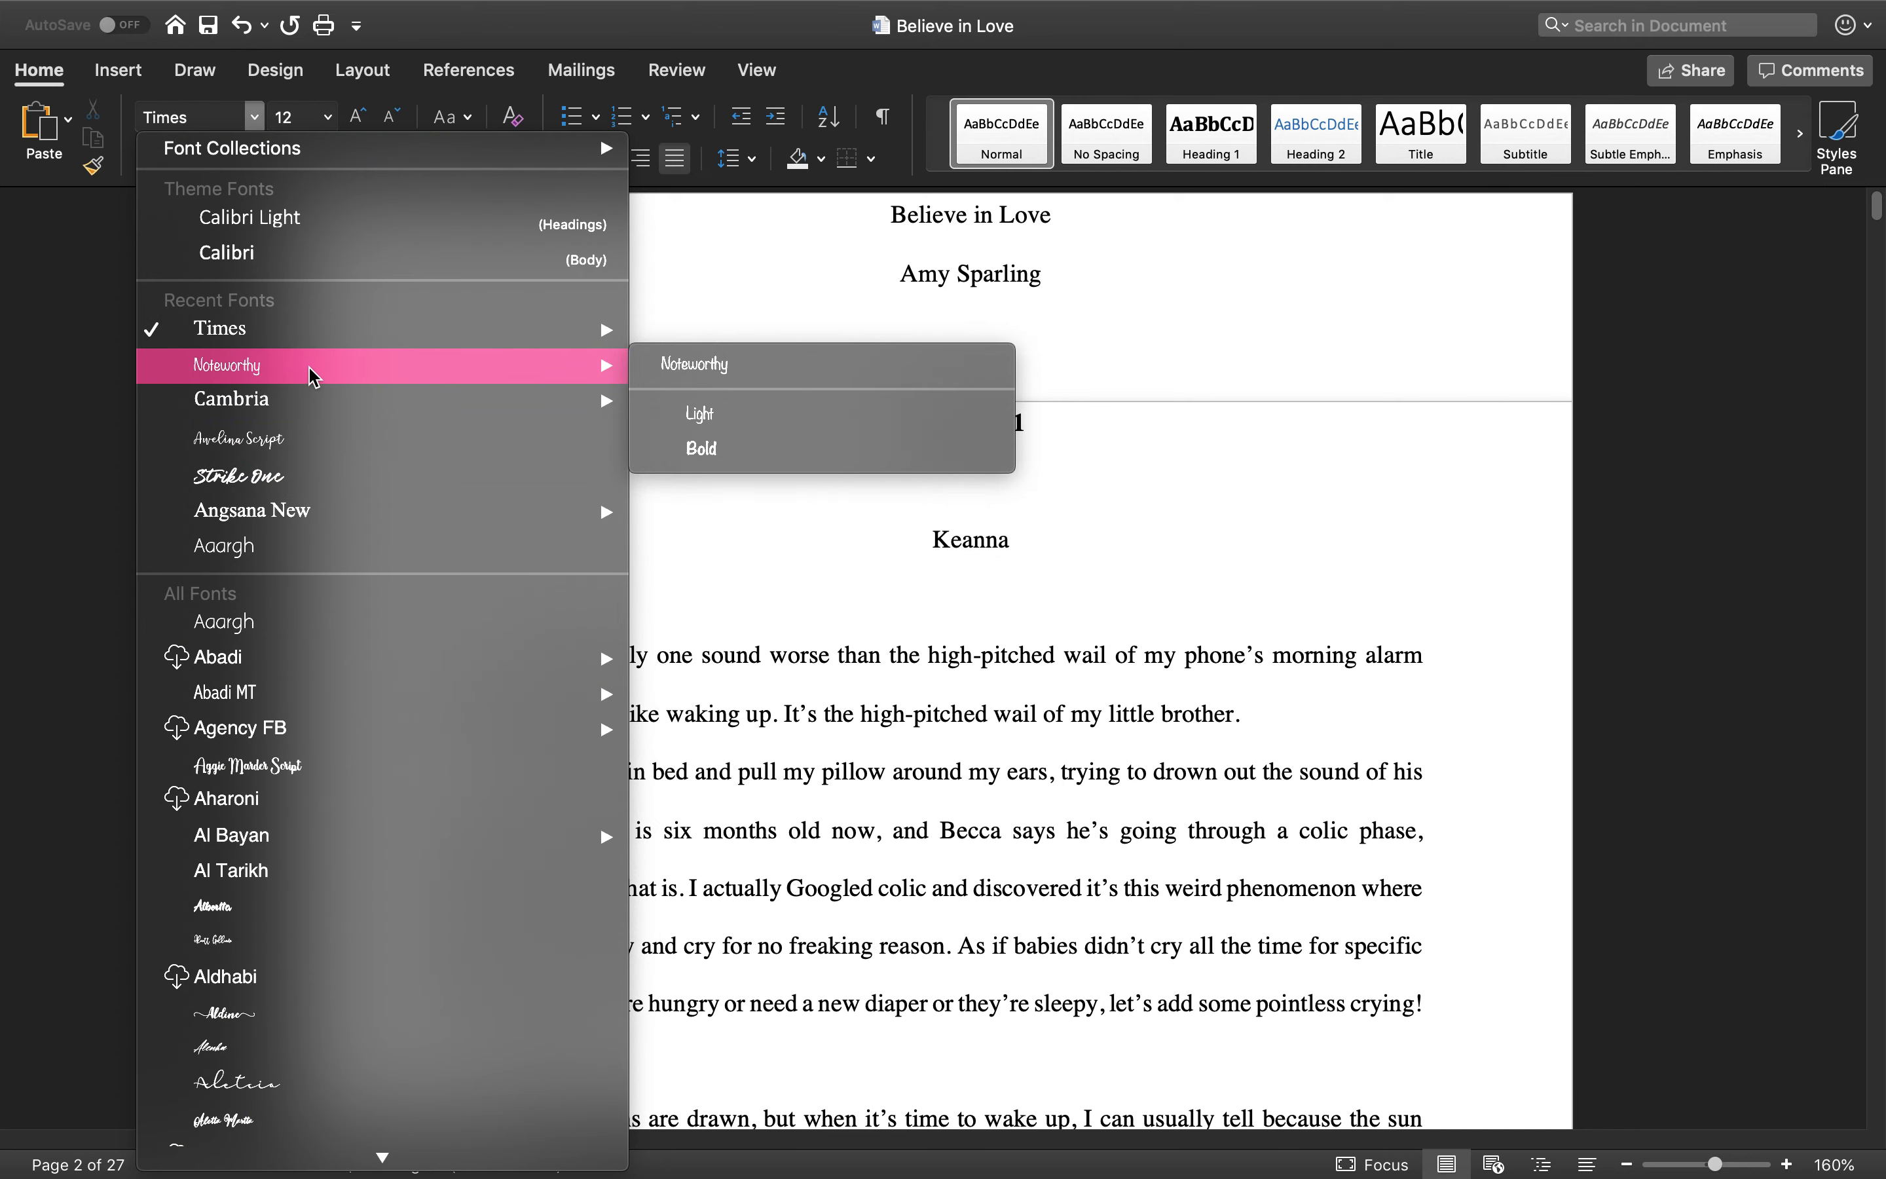
{"action": "left_click", "coordinate": [856, 691]}
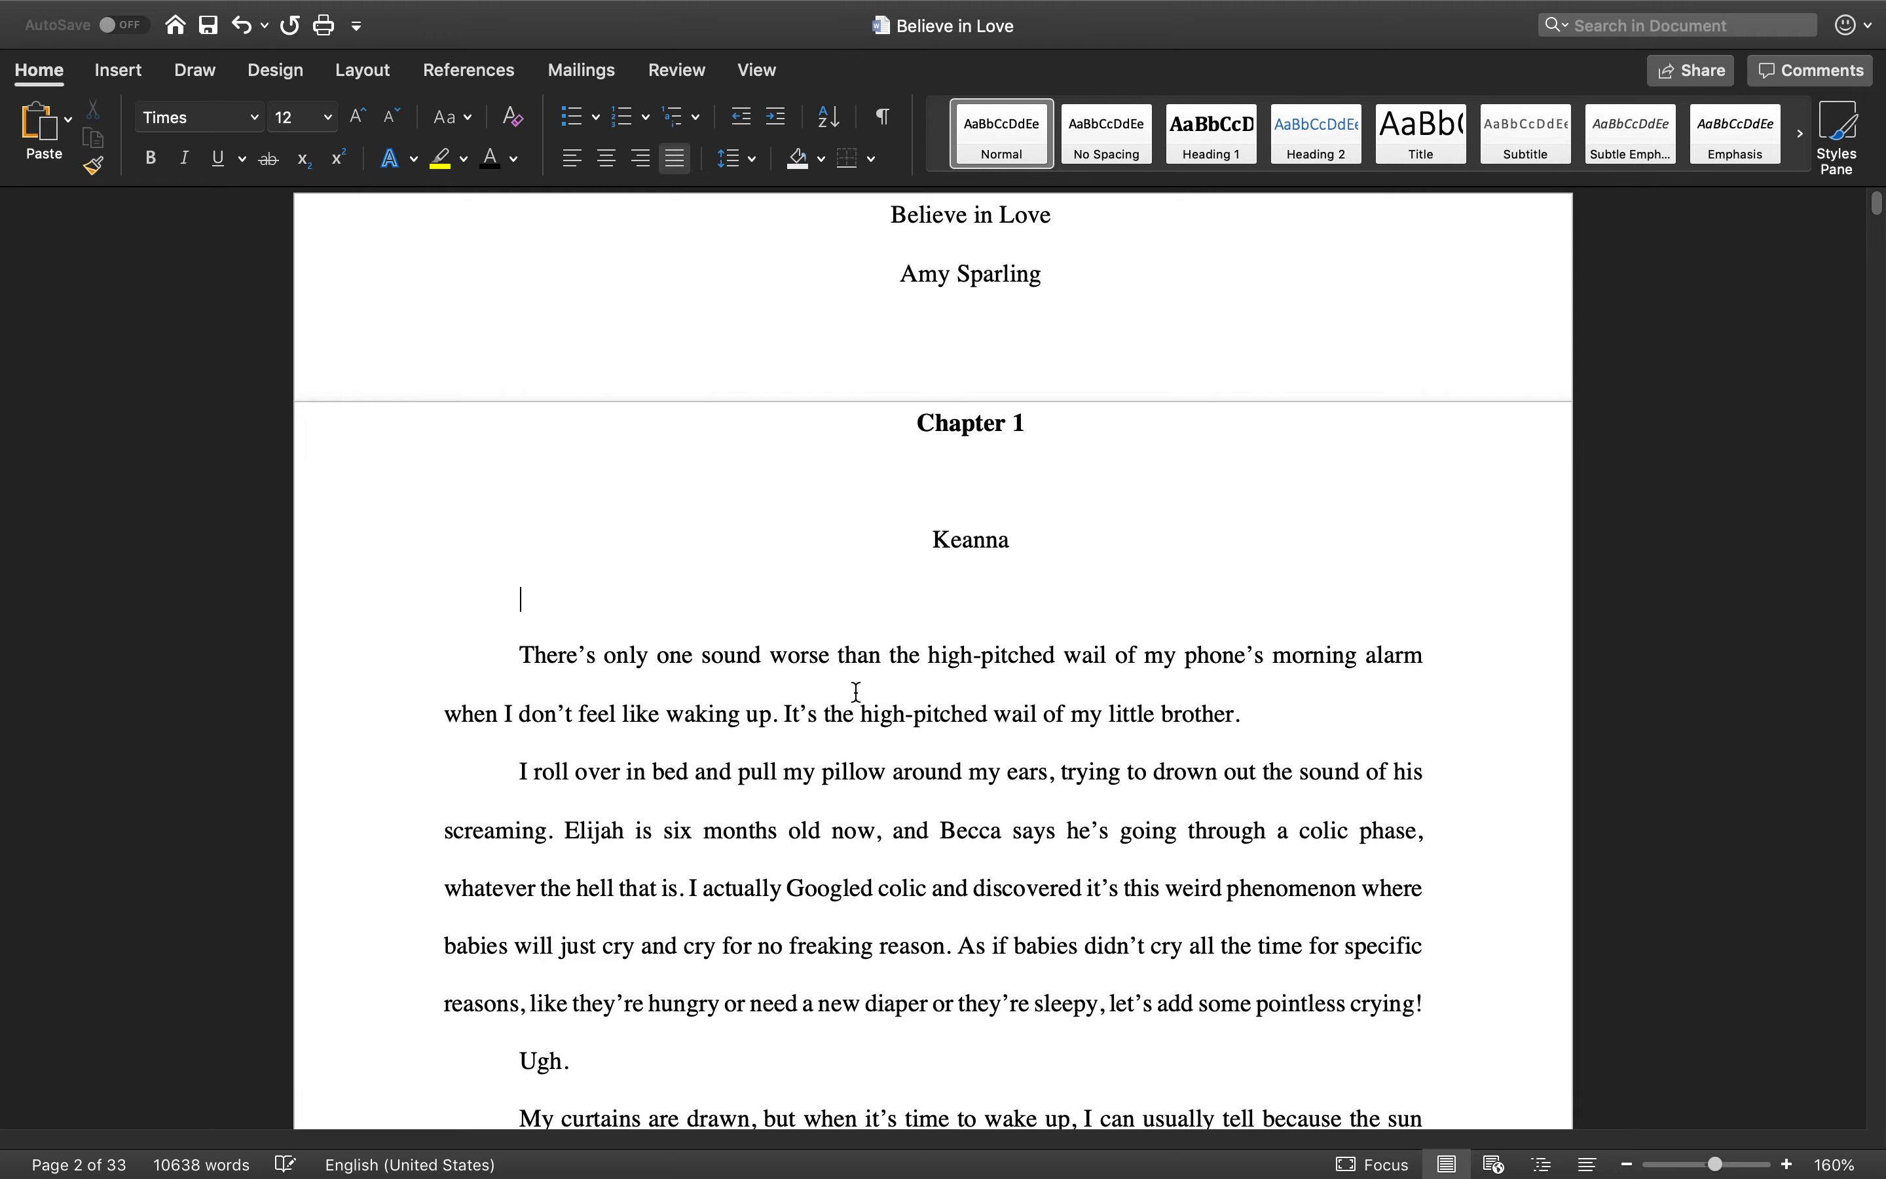
{"action": "scroll", "coordinate": [1024, 758], "scroll_direction": "down", "scroll_amount": 20}
{"action": "scroll", "coordinate": [1023, 765], "scroll_direction": "up", "scroll_amount": 20}
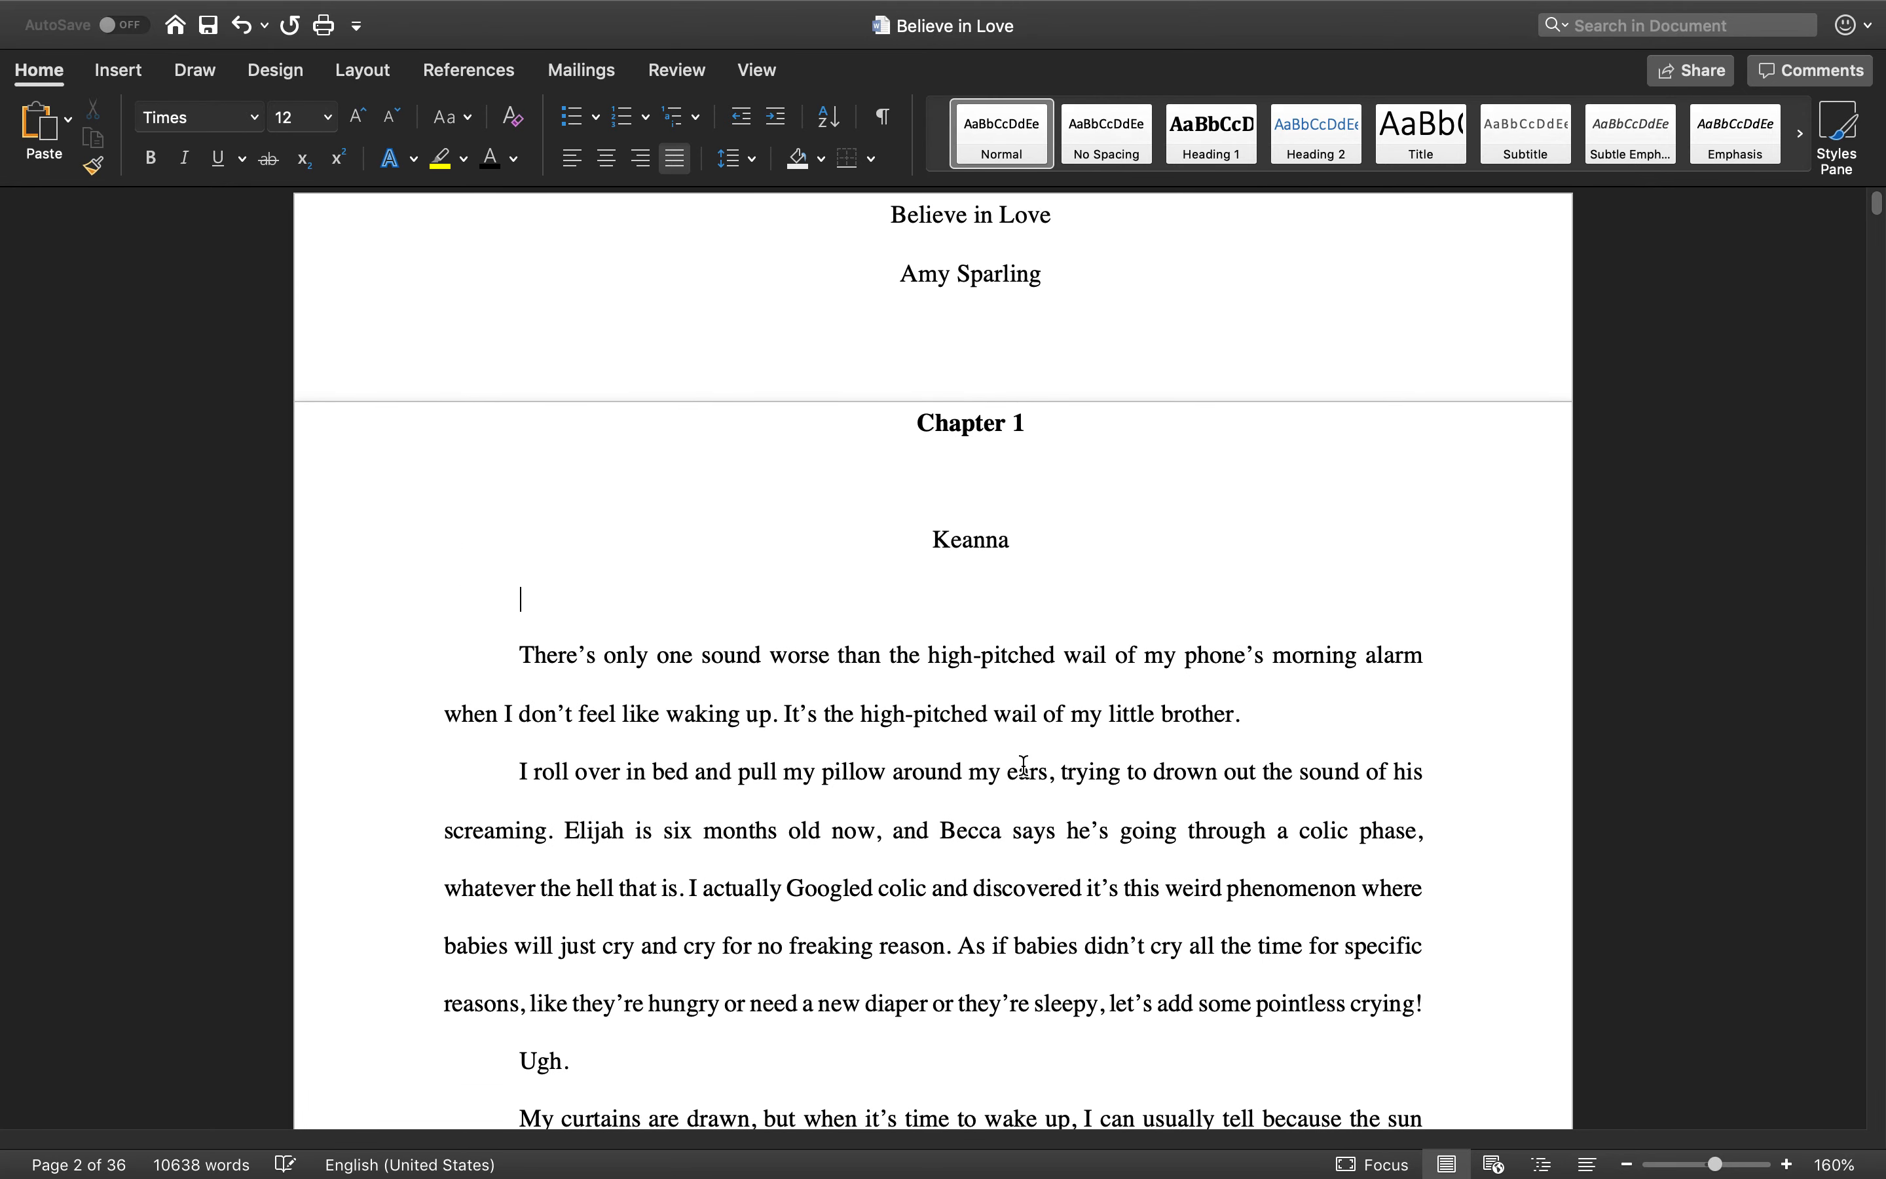